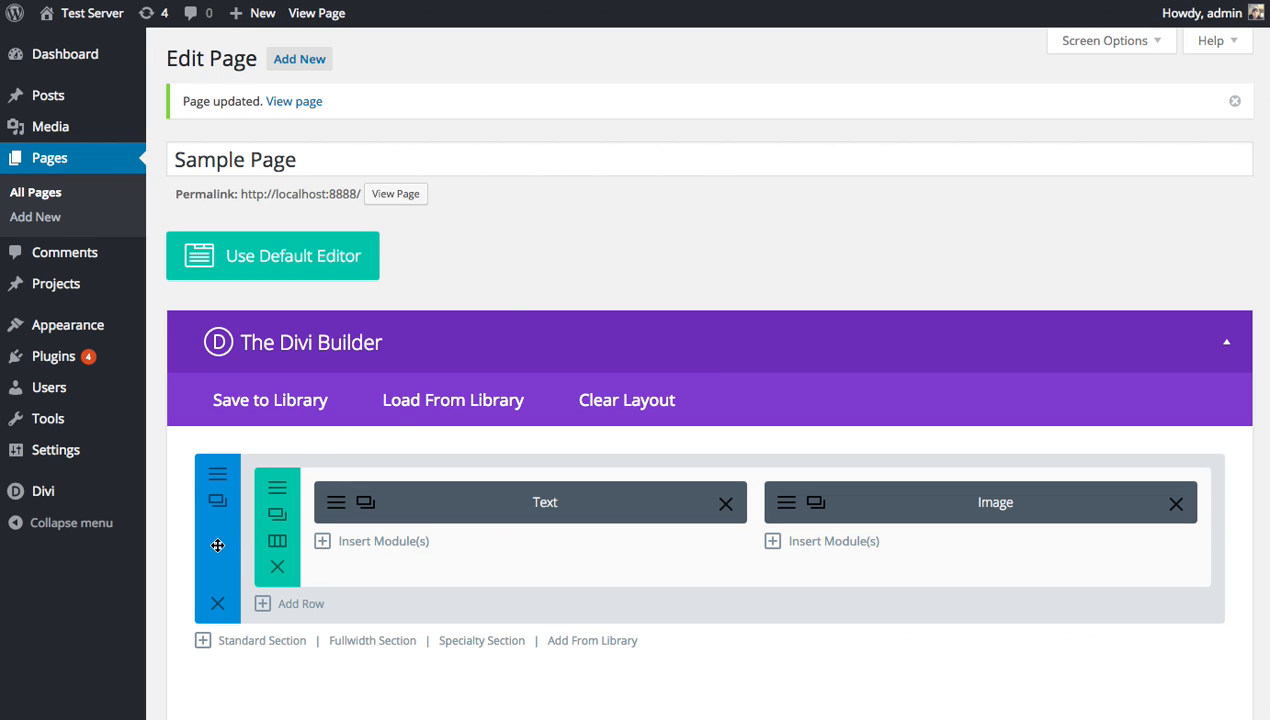
Drag the Text module into the right column so the Image sits left and the Text right.
{"action": "mouse_move", "coordinate": [218, 541]}
{"action": "left_mouse_down"}
{"action": "mouse_move", "coordinate": [221, 530]}
{"action": "mouse_move", "coordinate": [236, 541]}
{"action": "left_mouse_up"}
{"action": "mouse_move", "coordinate": [296, 568]}
{"action": "left_mouse_down"}
{"action": "mouse_move", "coordinate": [317, 564]}
{"action": "mouse_move", "coordinate": [304, 567]}
{"action": "left_mouse_up"}
{"action": "mouse_move", "coordinate": [497, 513]}
{"action": "left_mouse_down"}
{"action": "mouse_move", "coordinate": [458, 518]}
{"action": "mouse_move", "coordinate": [480, 508]}
{"action": "left_mouse_up"}
{"action": "mouse_move", "coordinate": [930, 505]}
{"action": "left_mouse_down"}
{"action": "mouse_move", "coordinate": [927, 516]}
{"action": "mouse_move", "coordinate": [947, 511]}
{"action": "left_mouse_up"}
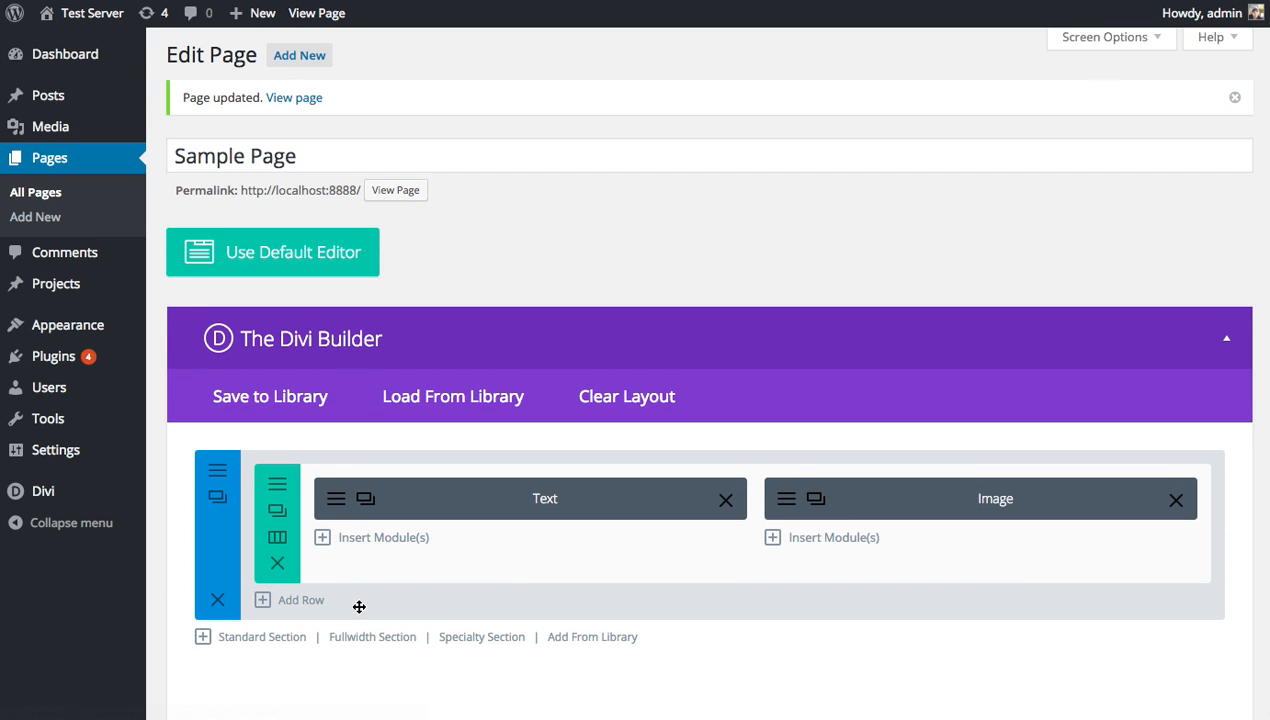
{"action": "scroll", "coordinate": [383, 578], "scroll_direction": "down", "scroll_amount": 1}
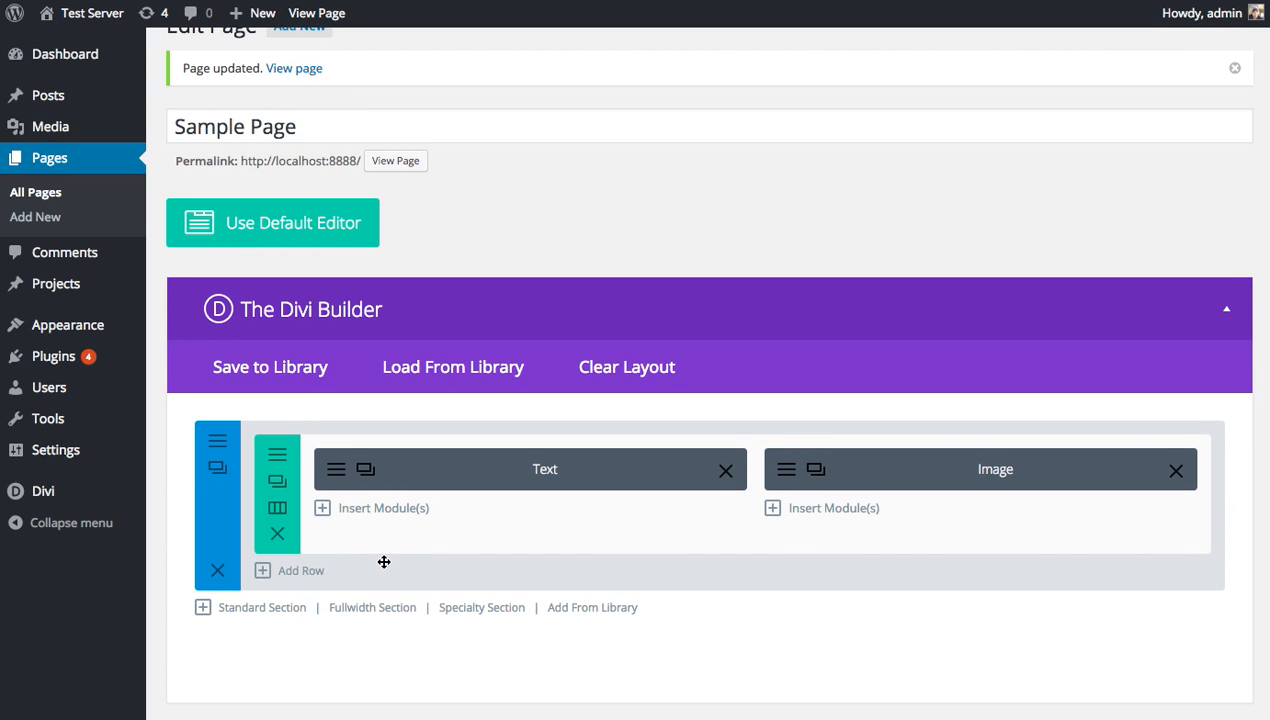
{"action": "scroll", "coordinate": [369, 270], "scroll_direction": "up", "scroll_amount": 1}
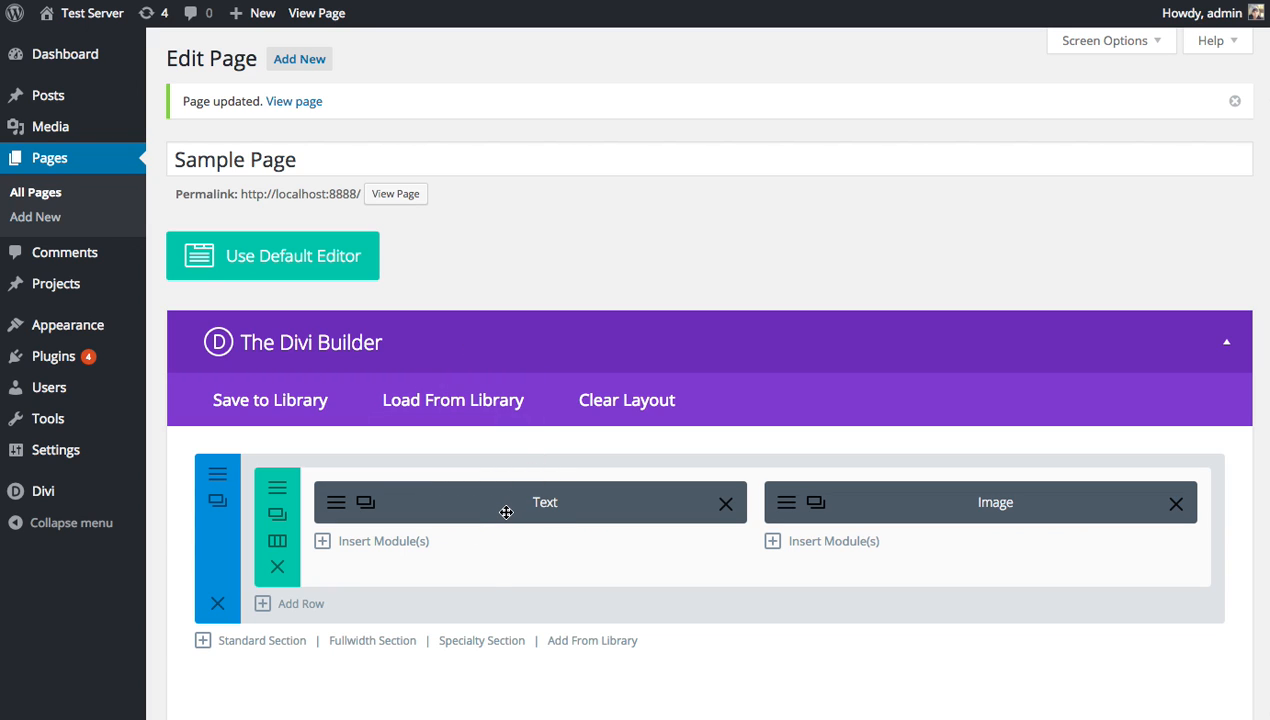
{"action": "left_click_drag", "start_coordinate": [505, 500], "coordinate": [480, 490]}
{"action": "scroll", "coordinate": [757, 462], "scroll_direction": "down", "scroll_amount": 1}
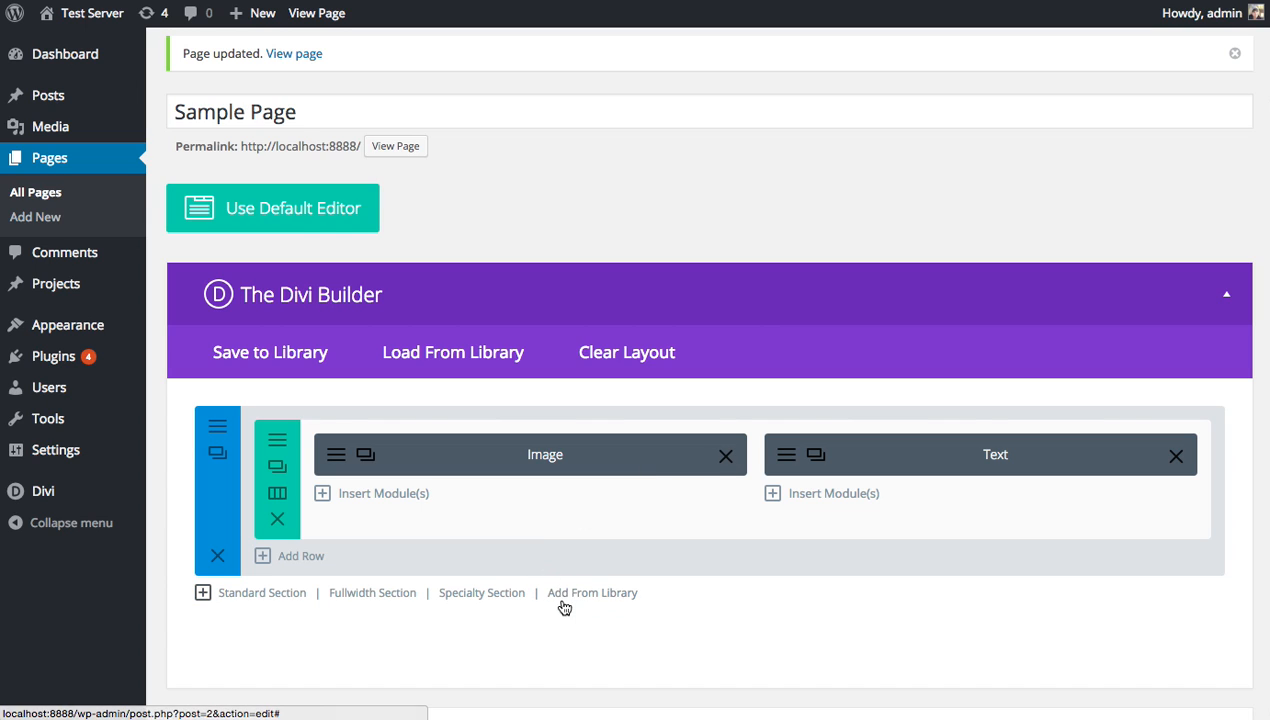
{"action": "scroll", "coordinate": [598, 465], "scroll_direction": "down", "scroll_amount": 8}
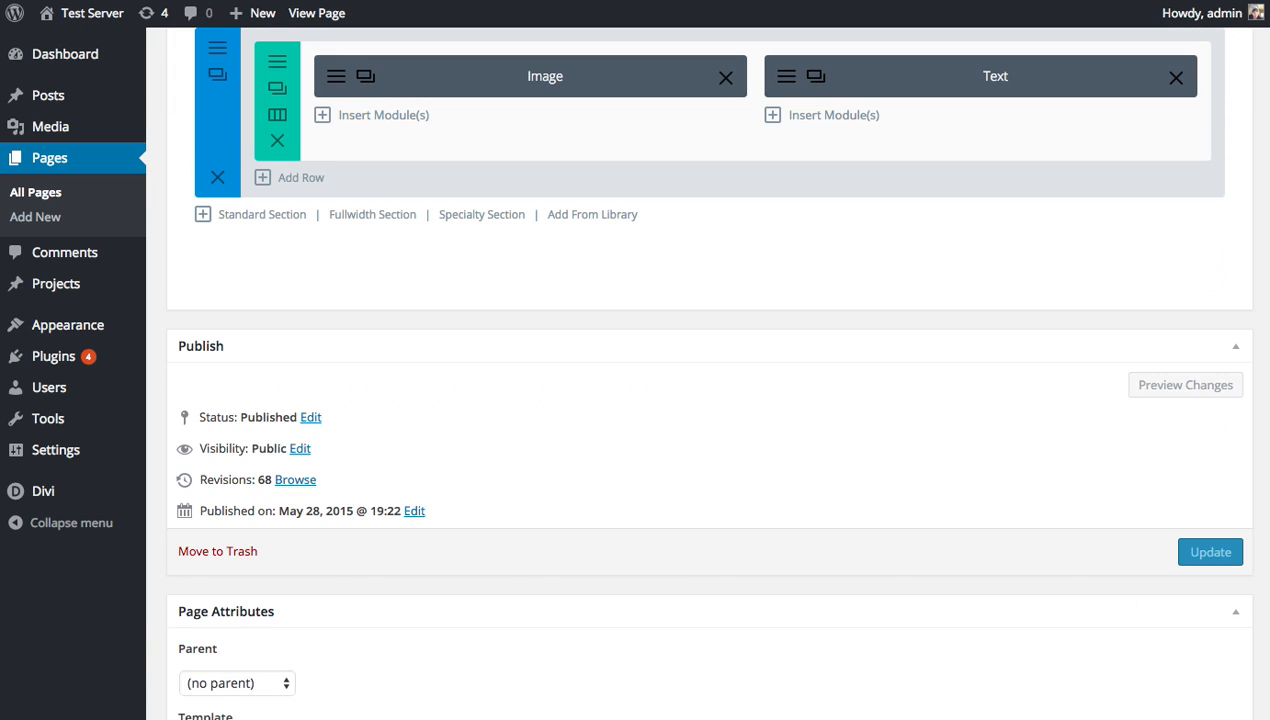
Update Sample Page, reload the live page to check the swapped layout, then return to the editor.
{"action": "left_click", "coordinate": [1214, 555]}
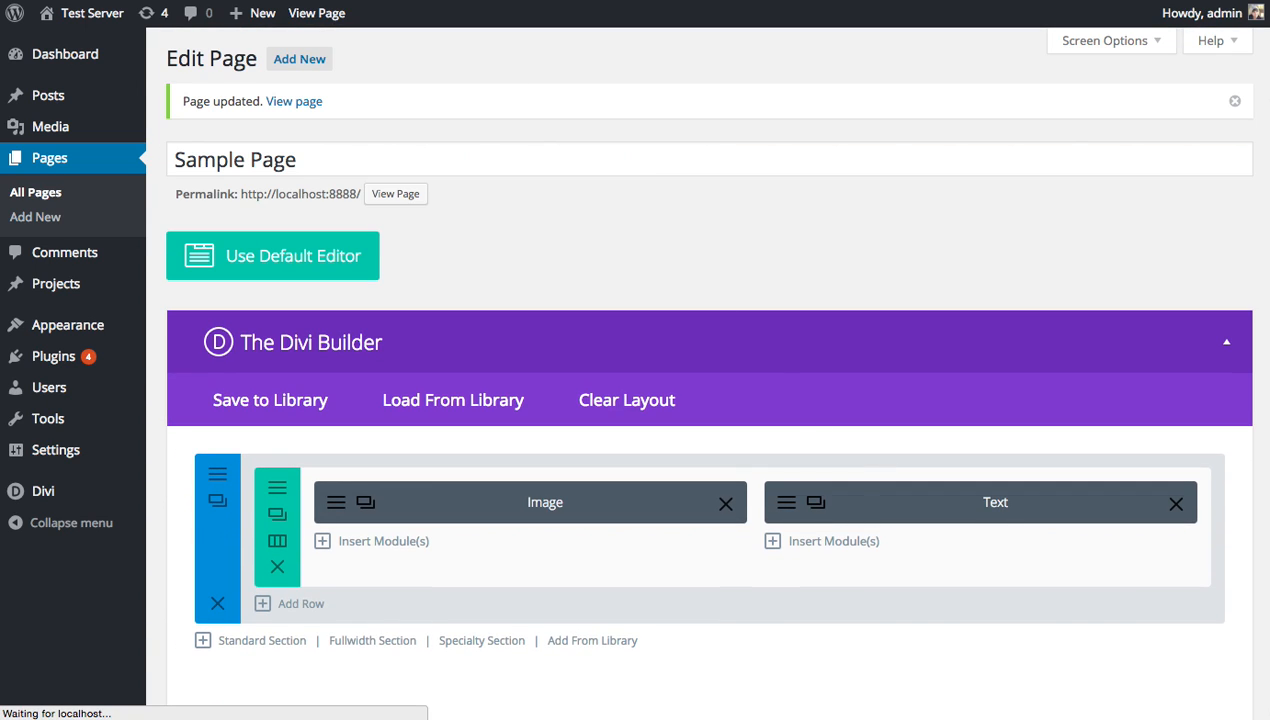
{"action": "key", "text": "ctrl+Tab"}
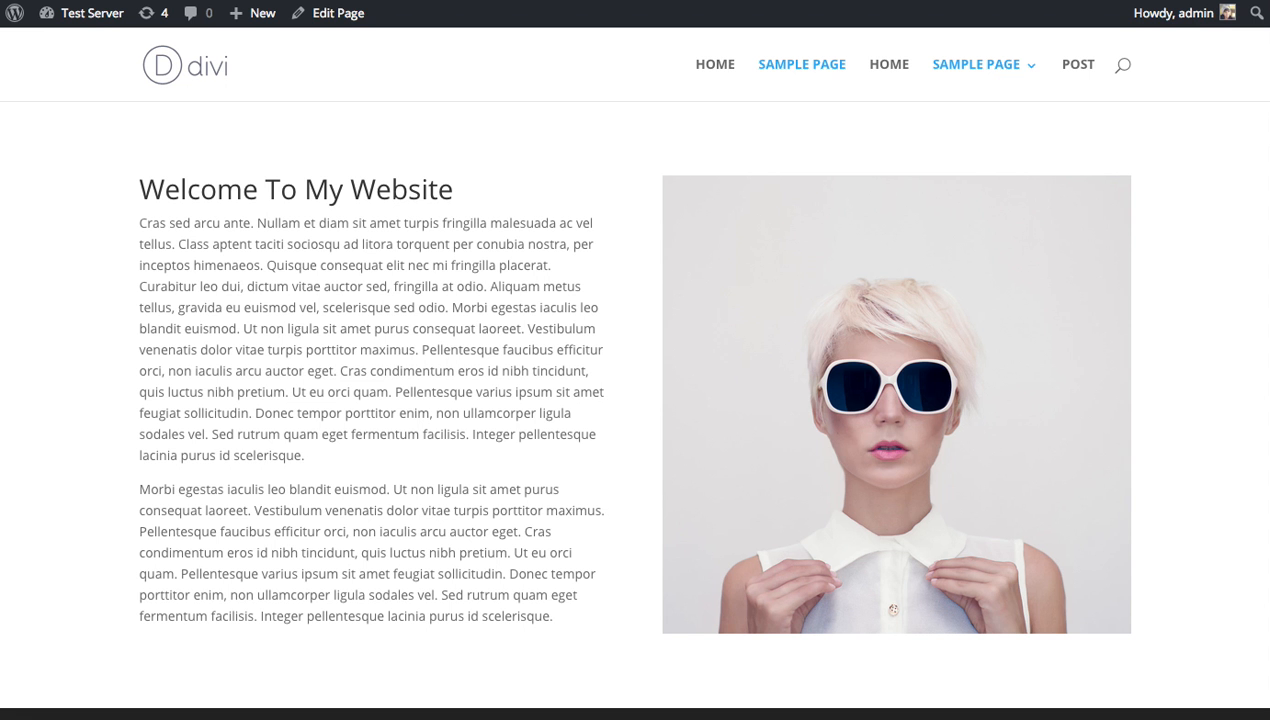
{"action": "key", "text": "super+r"}
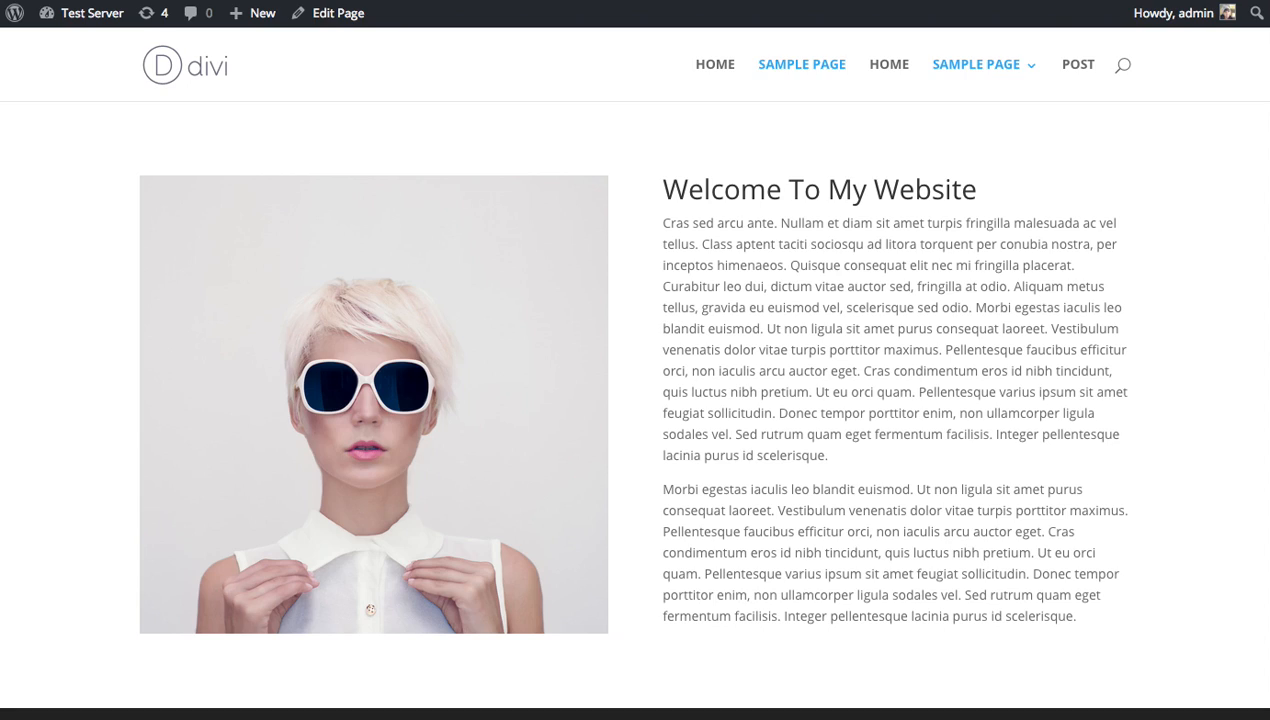
{"action": "key", "text": "ctrl+shift+Tab"}
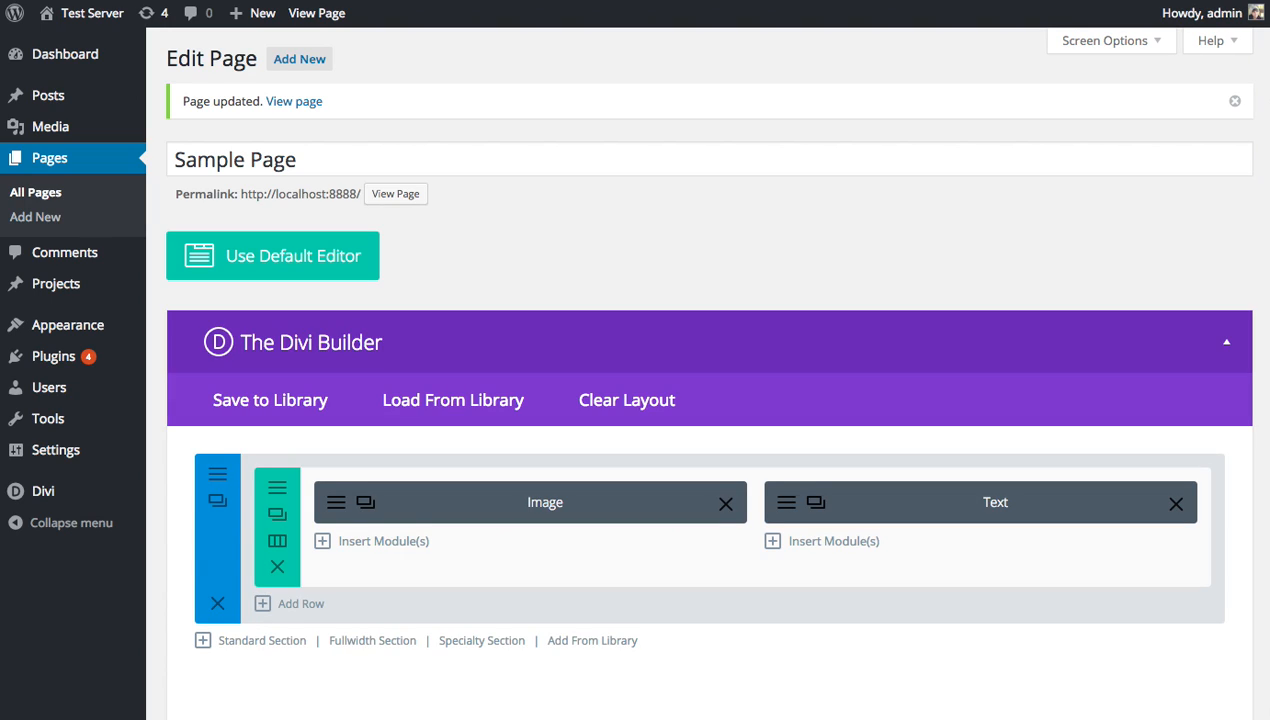
Add a row with the 1/3 + 1/3 + 1/3 column layout below the Image/Text row.
{"action": "left_click", "coordinate": [296, 606]}
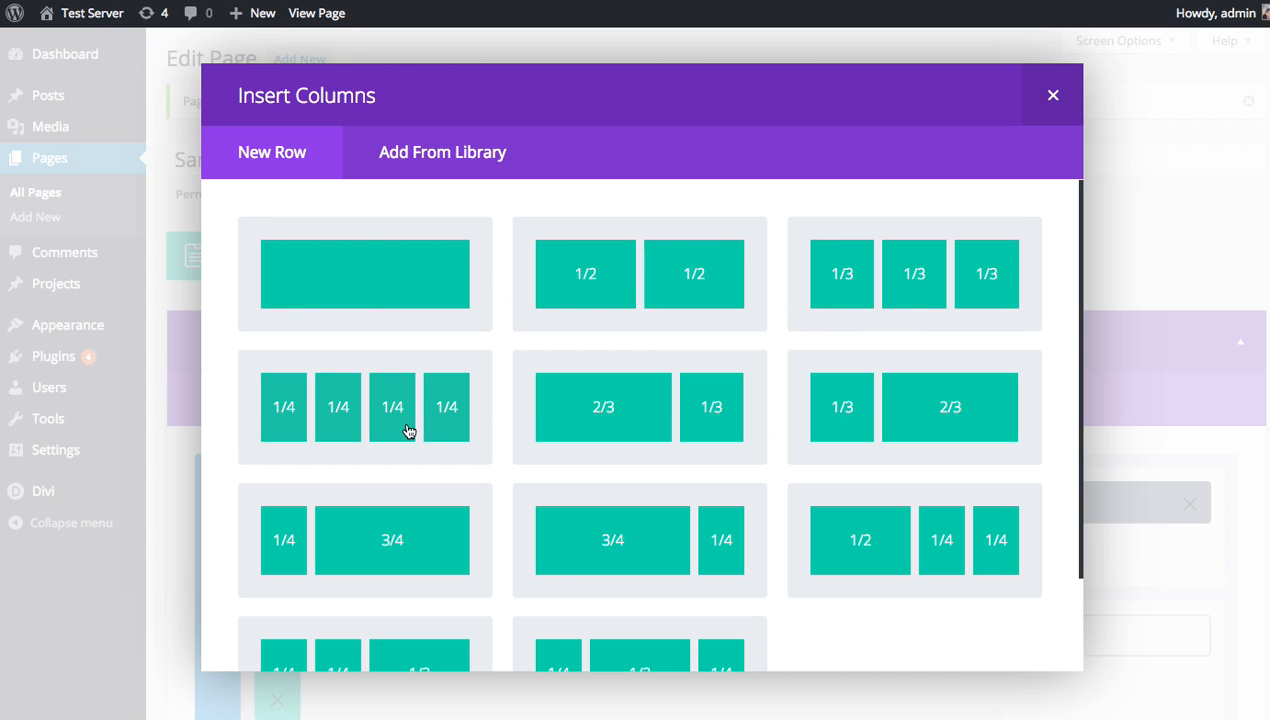
{"action": "scroll", "coordinate": [605, 388], "scroll_direction": "down", "scroll_amount": 3}
{"action": "scroll", "coordinate": [605, 388], "scroll_direction": "down", "scroll_amount": 3}
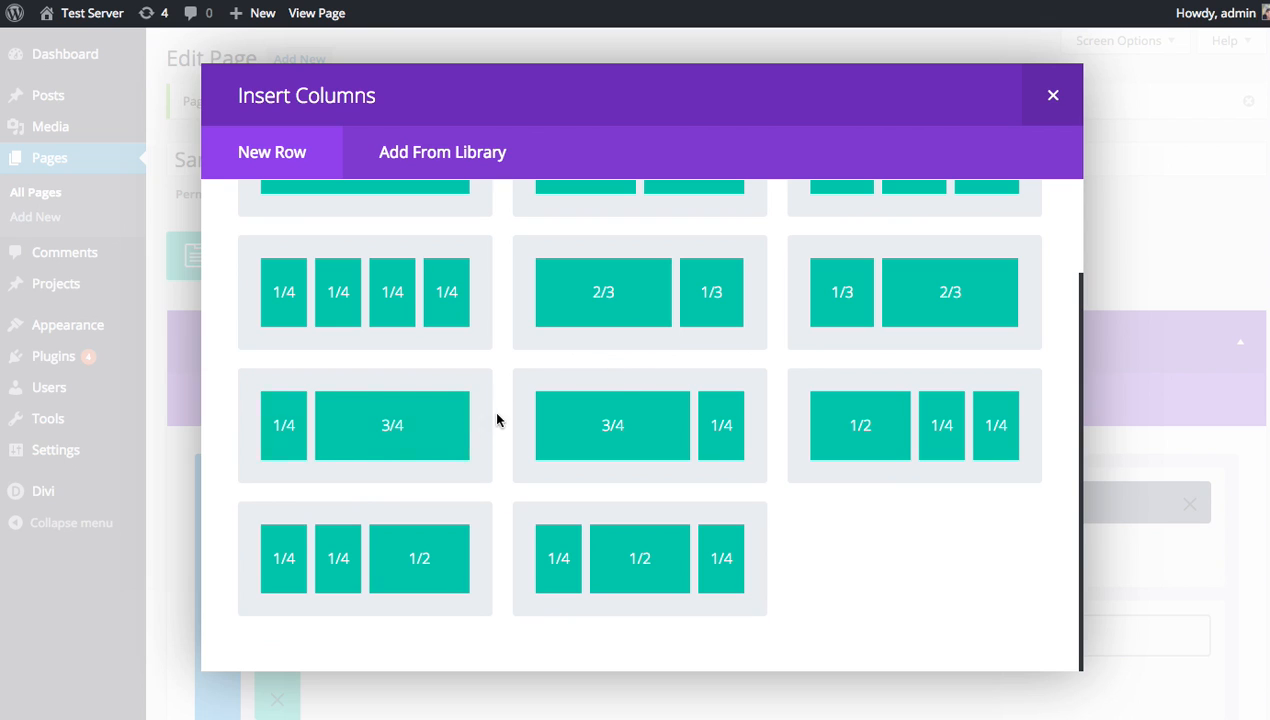
{"action": "scroll", "coordinate": [606, 392], "scroll_direction": "up", "scroll_amount": 3}
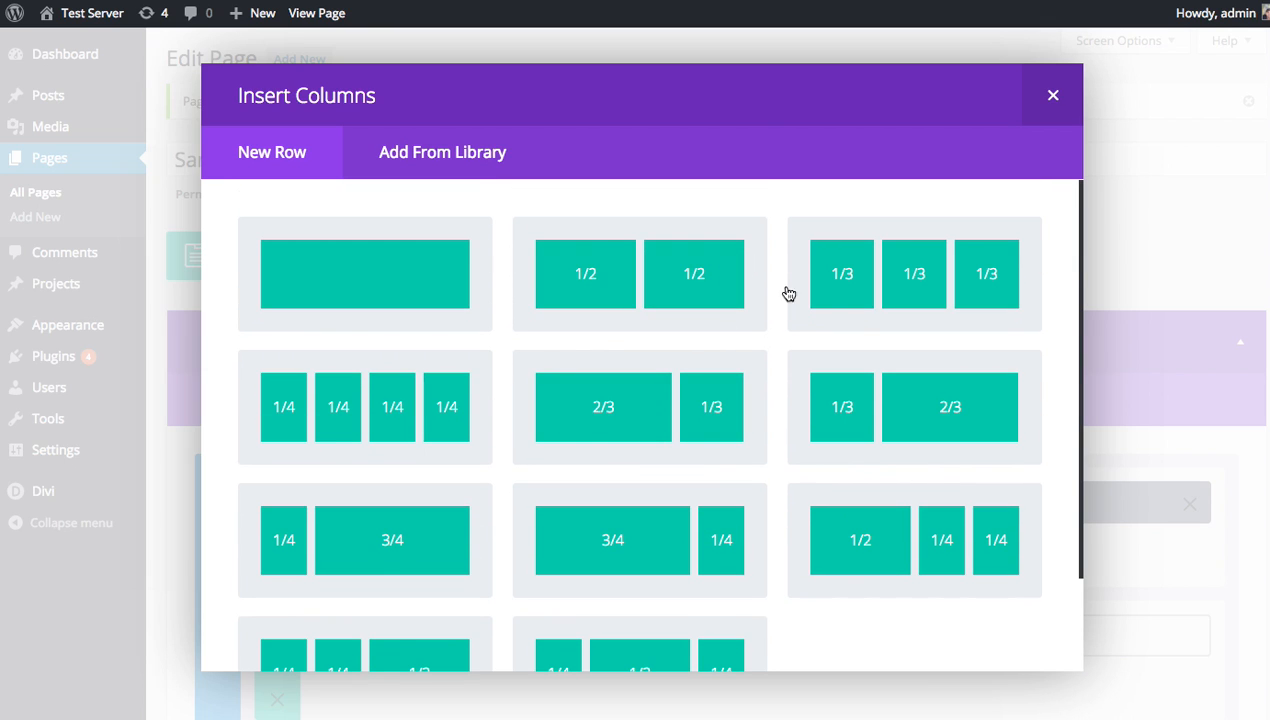
{"action": "left_click", "coordinate": [934, 287]}
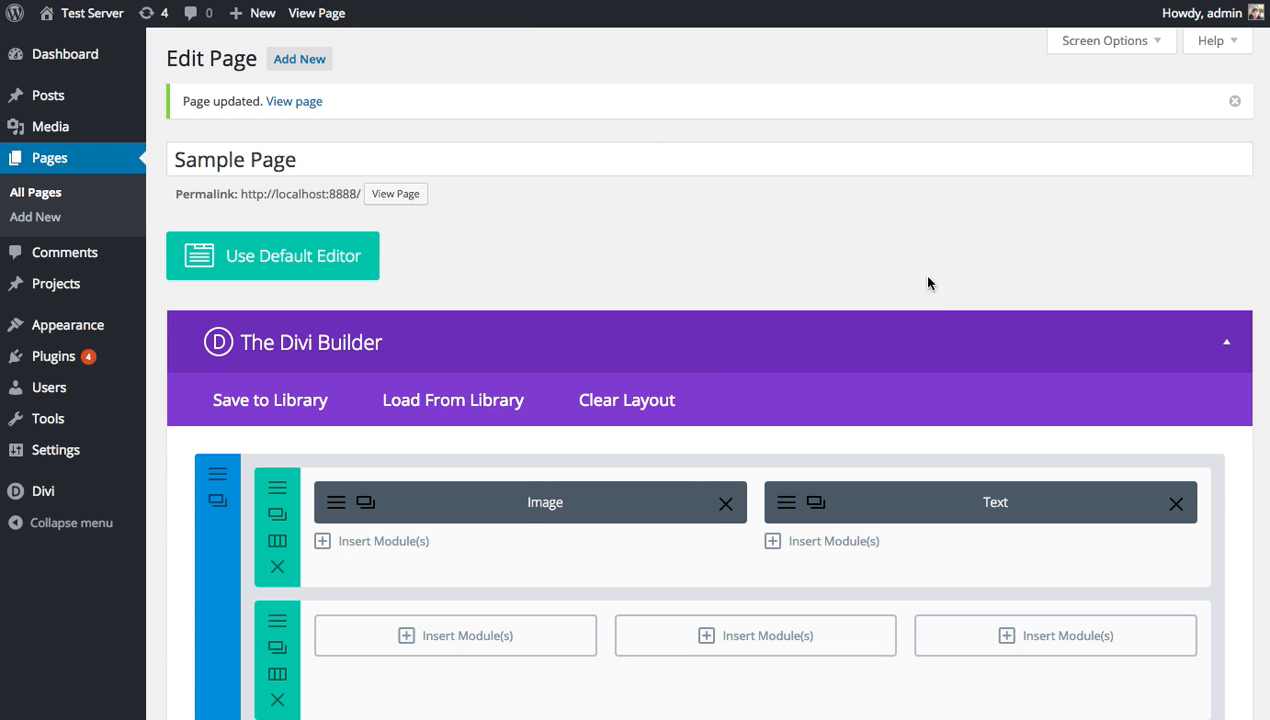
{"action": "scroll", "coordinate": [927, 283], "scroll_direction": "down", "scroll_amount": 3}
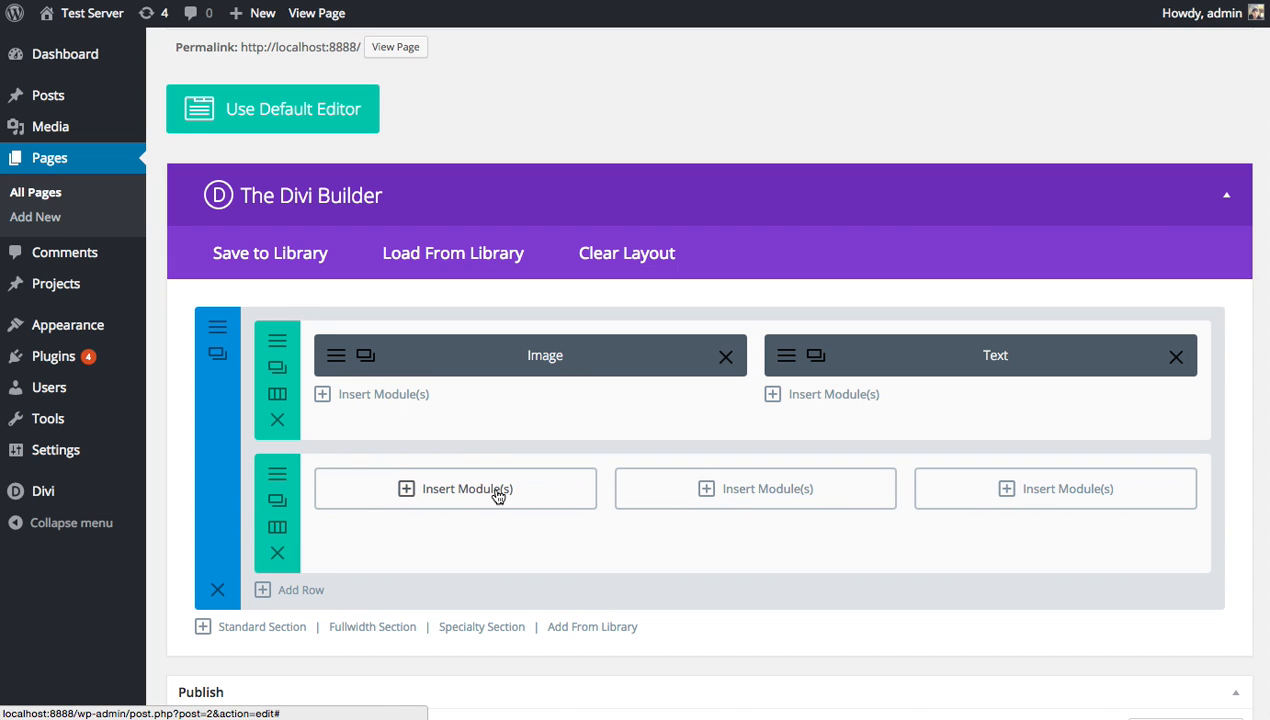
Insert an Image module into the first one-third column of the new row.
{"action": "left_click", "coordinate": [430, 497]}
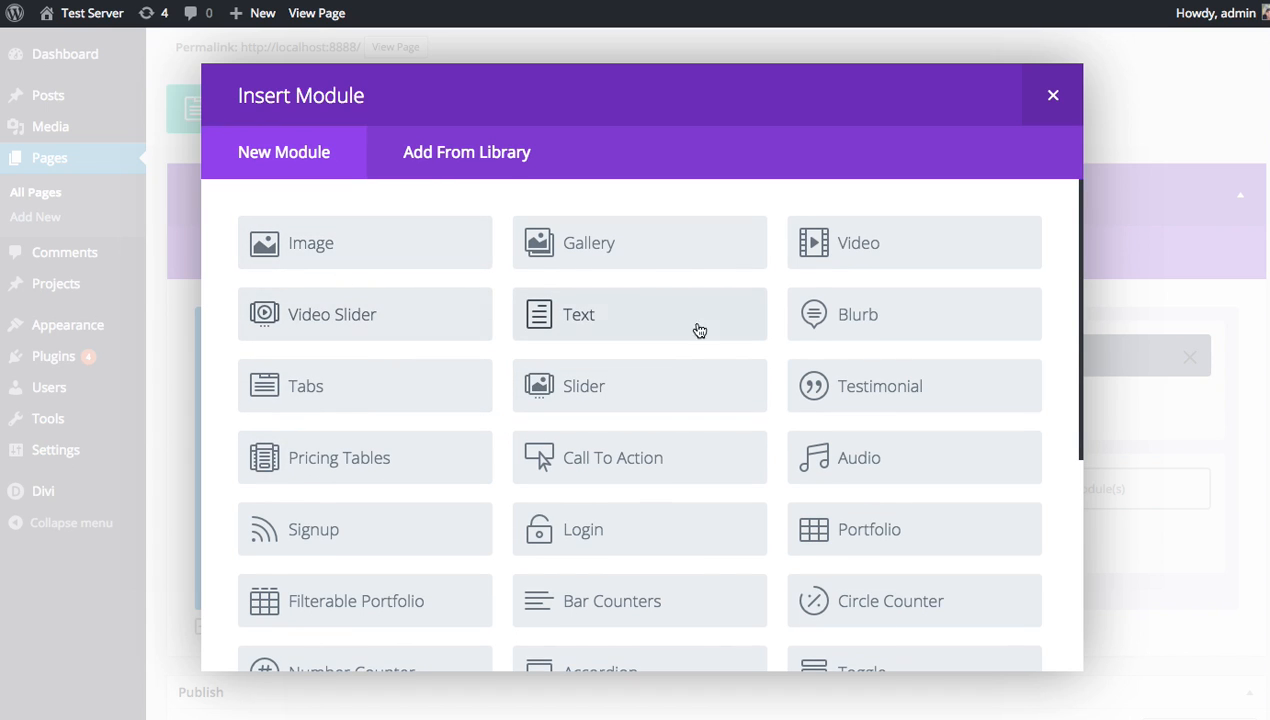
{"action": "left_click", "coordinate": [348, 254]}
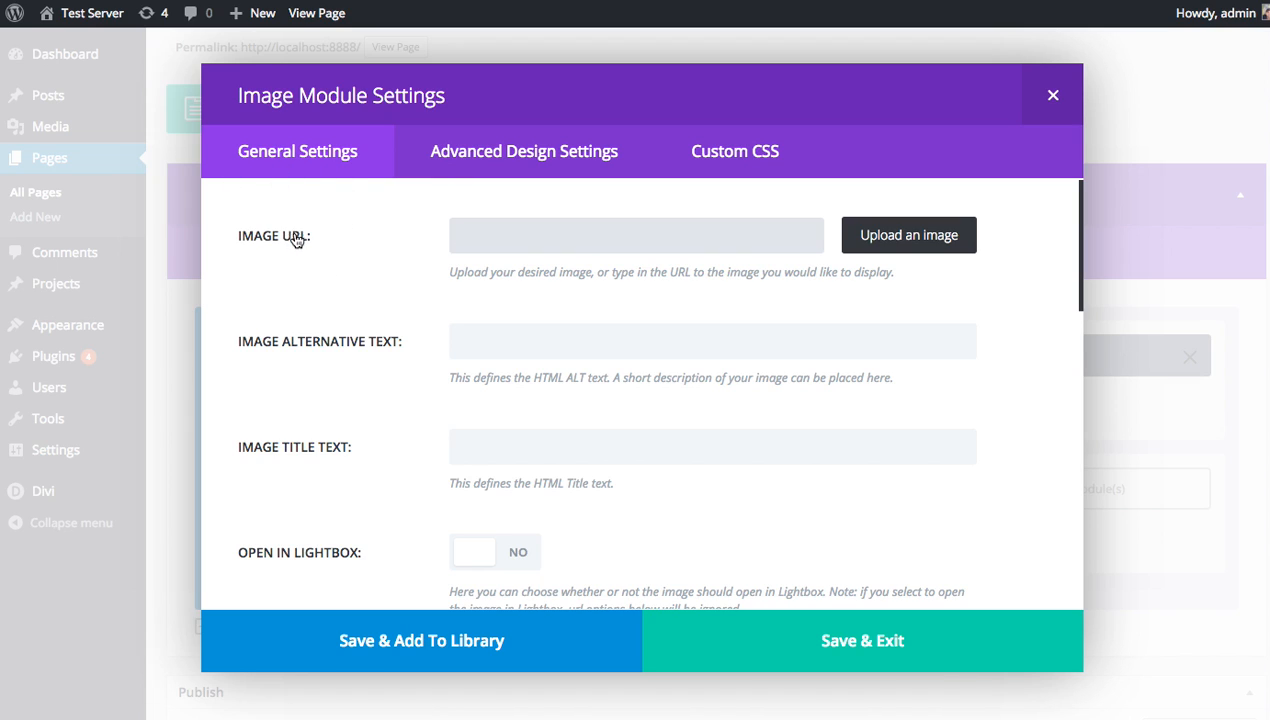
{"action": "scroll", "coordinate": [310, 281], "scroll_direction": "down", "scroll_amount": 10}
{"action": "scroll", "coordinate": [307, 281], "scroll_direction": "up", "scroll_amount": 10}
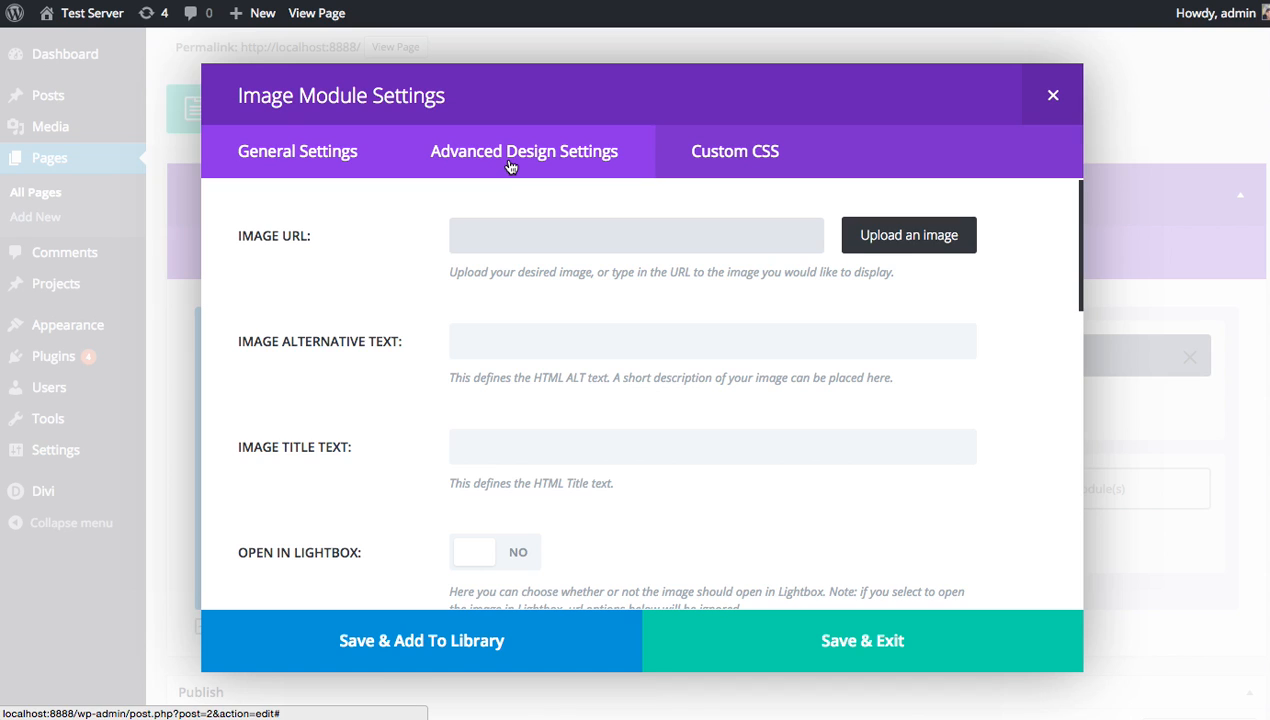
{"action": "left_click", "coordinate": [510, 167]}
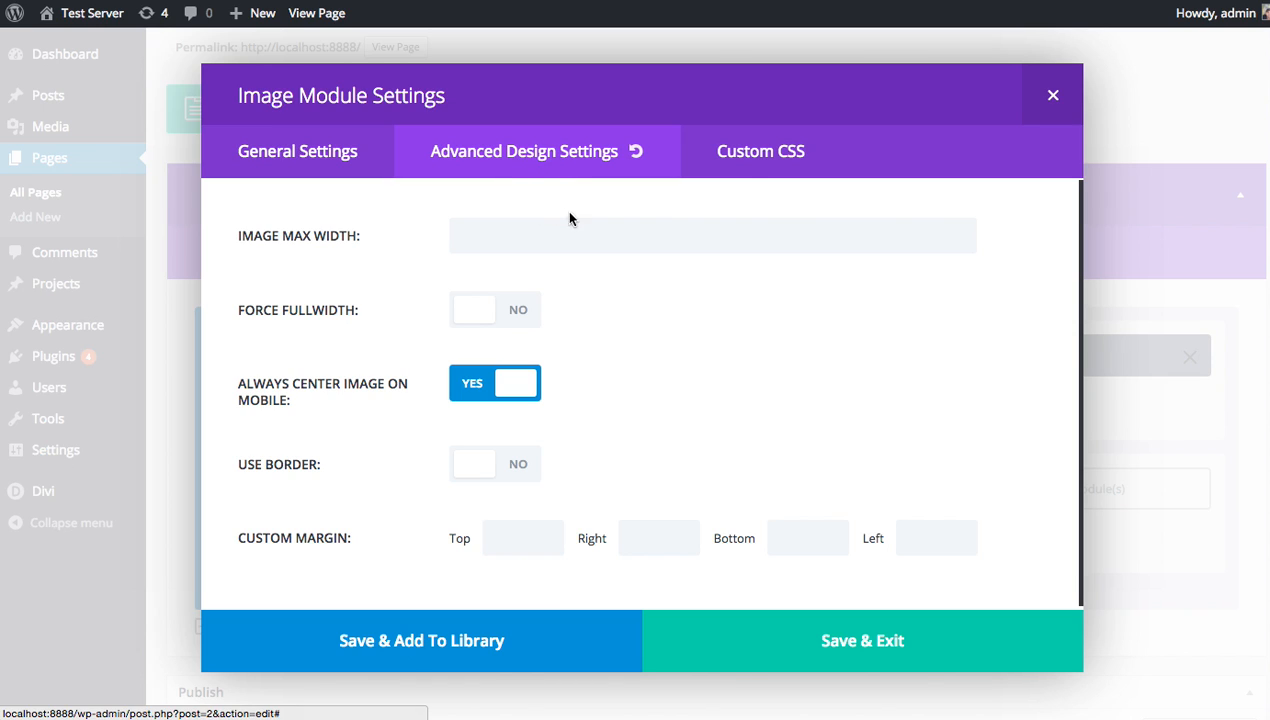
{"action": "left_click", "coordinate": [753, 152]}
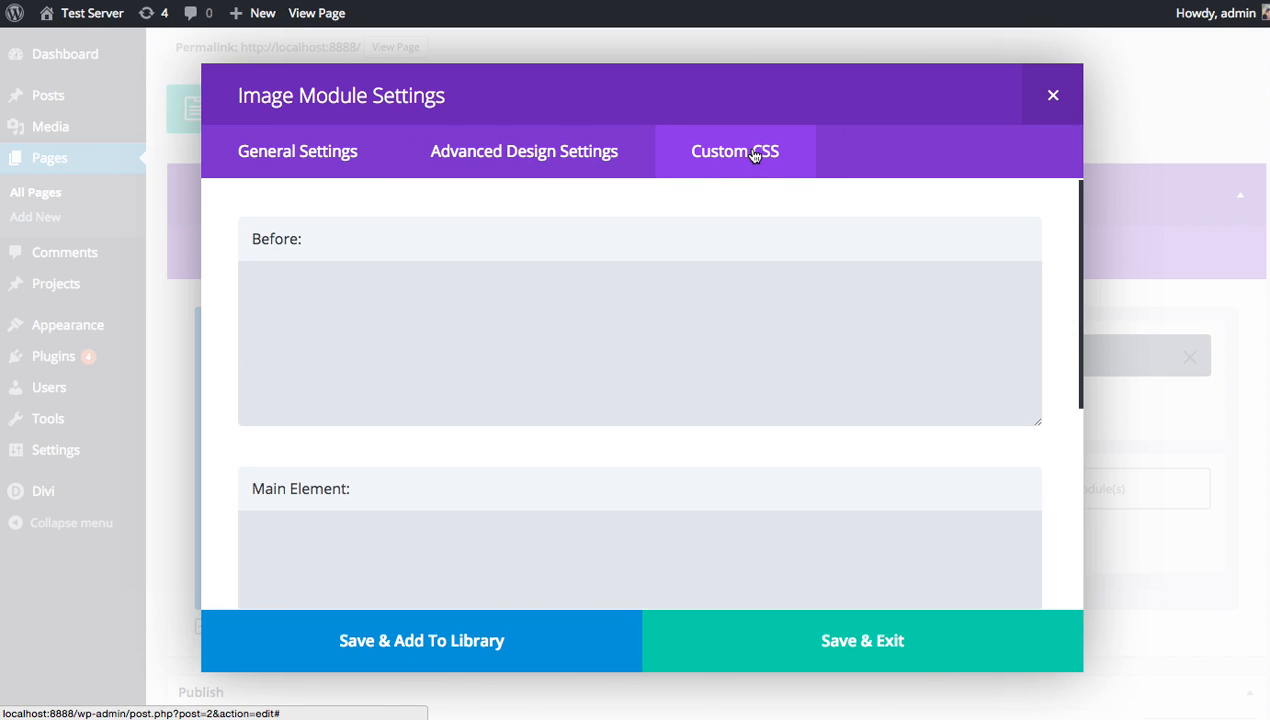
{"action": "left_click", "coordinate": [561, 302]}
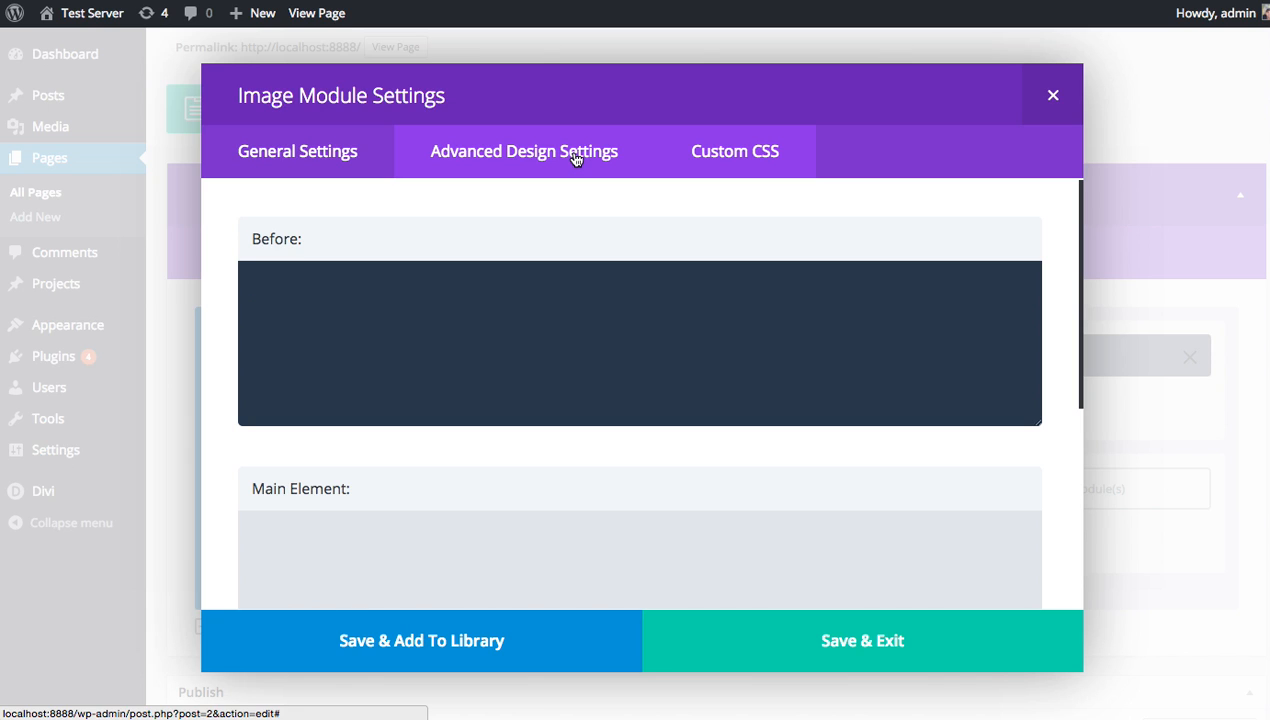
{"action": "left_click", "coordinate": [288, 163]}
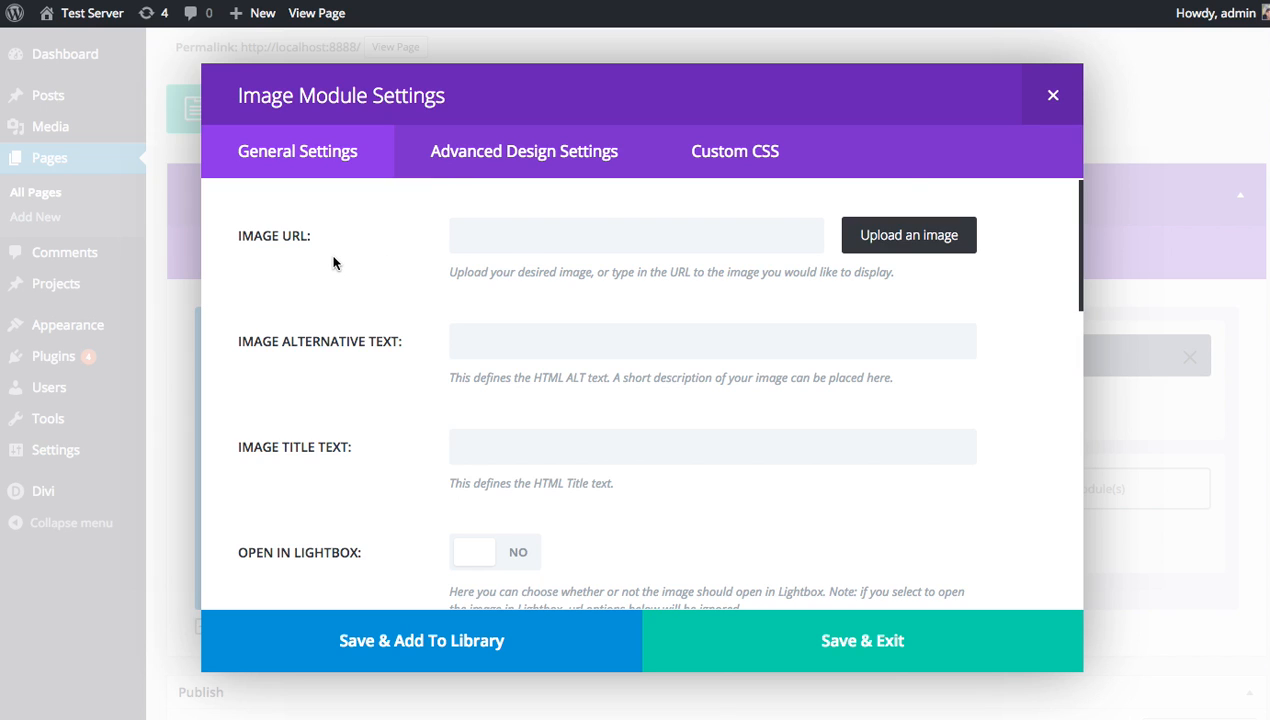
{"action": "scroll", "coordinate": [346, 263], "scroll_direction": "down", "scroll_amount": 5}
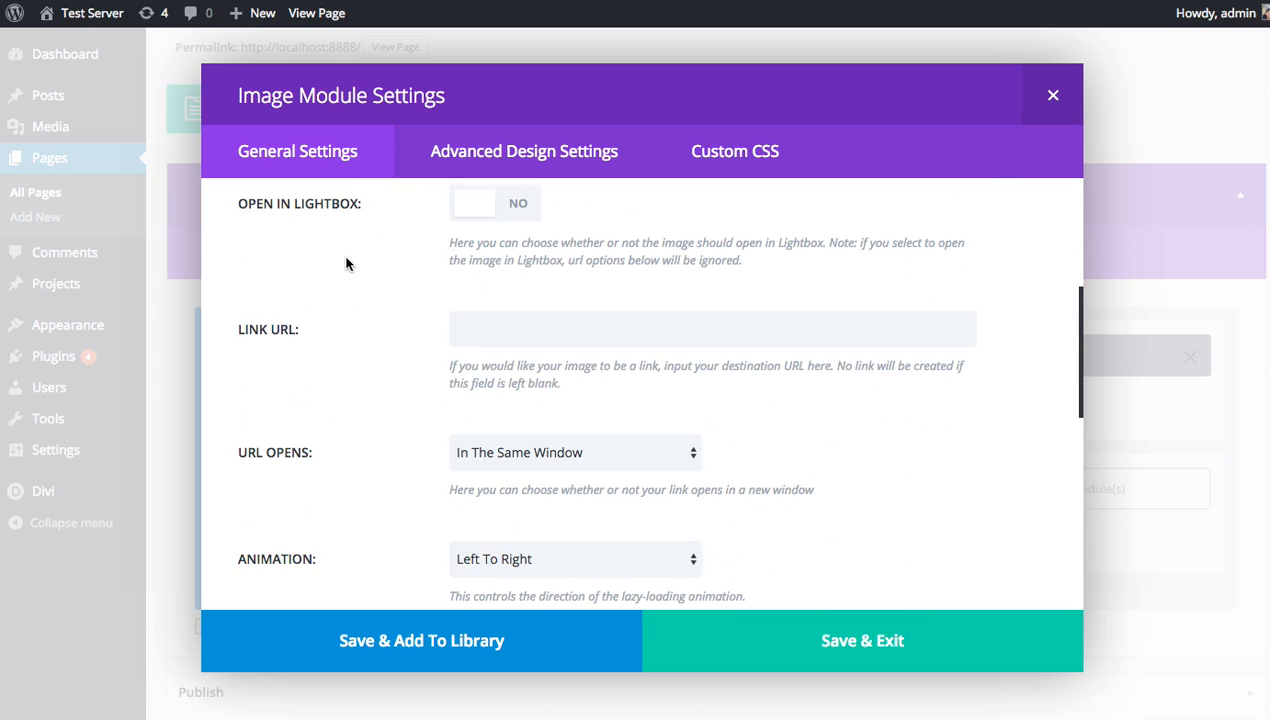
{"action": "scroll", "coordinate": [346, 272], "scroll_direction": "up", "scroll_amount": 5}
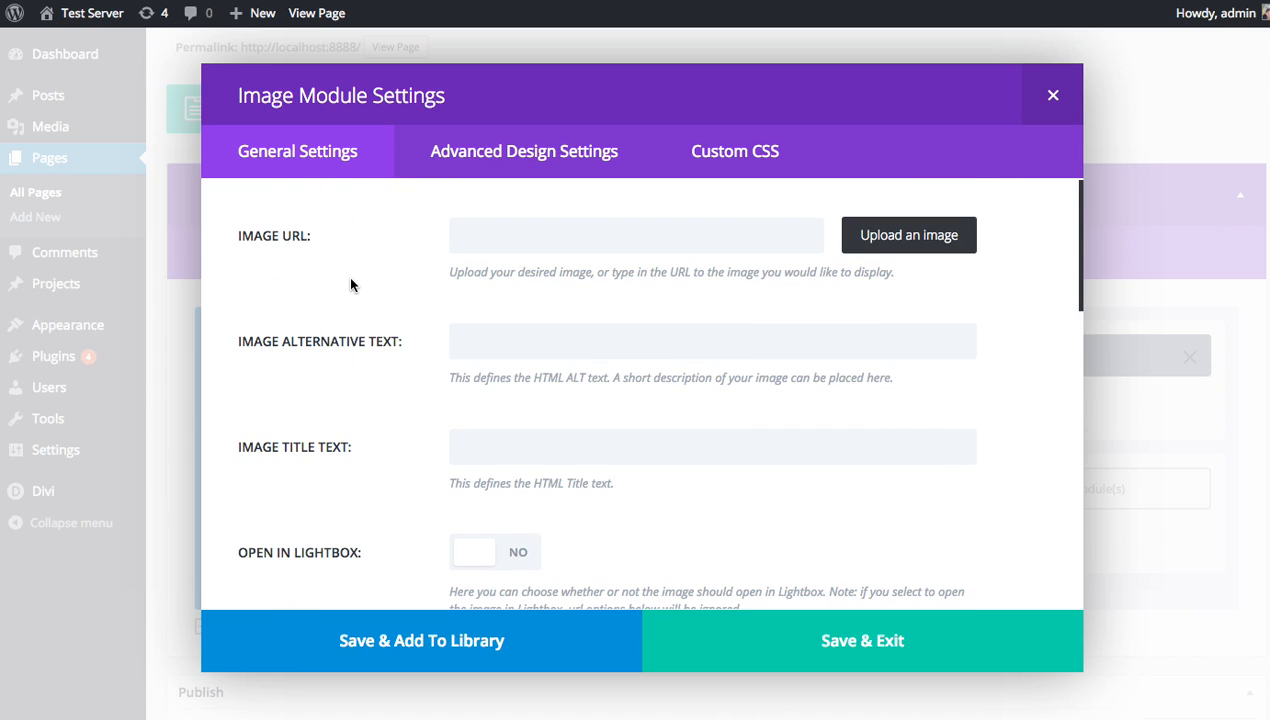
Set the module's image to the photo of the woman in glasses from the media library.
{"action": "left_click", "coordinate": [561, 236]}
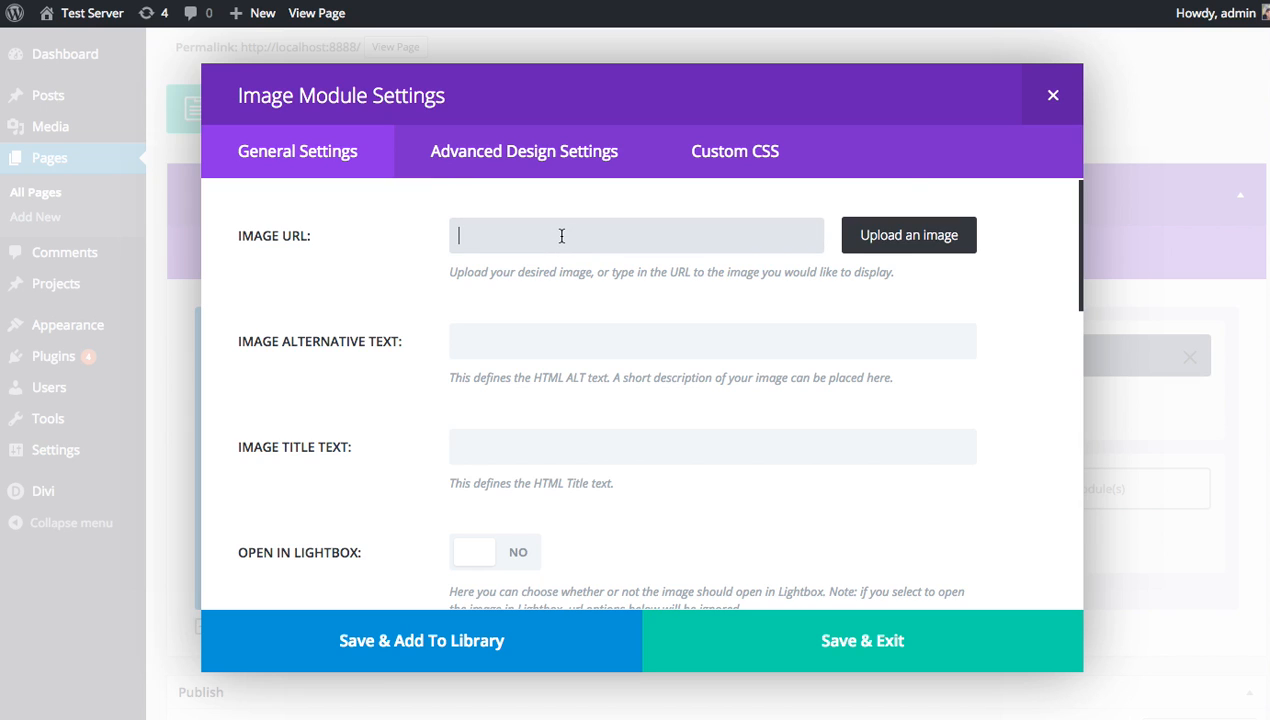
{"action": "left_click", "coordinate": [893, 245]}
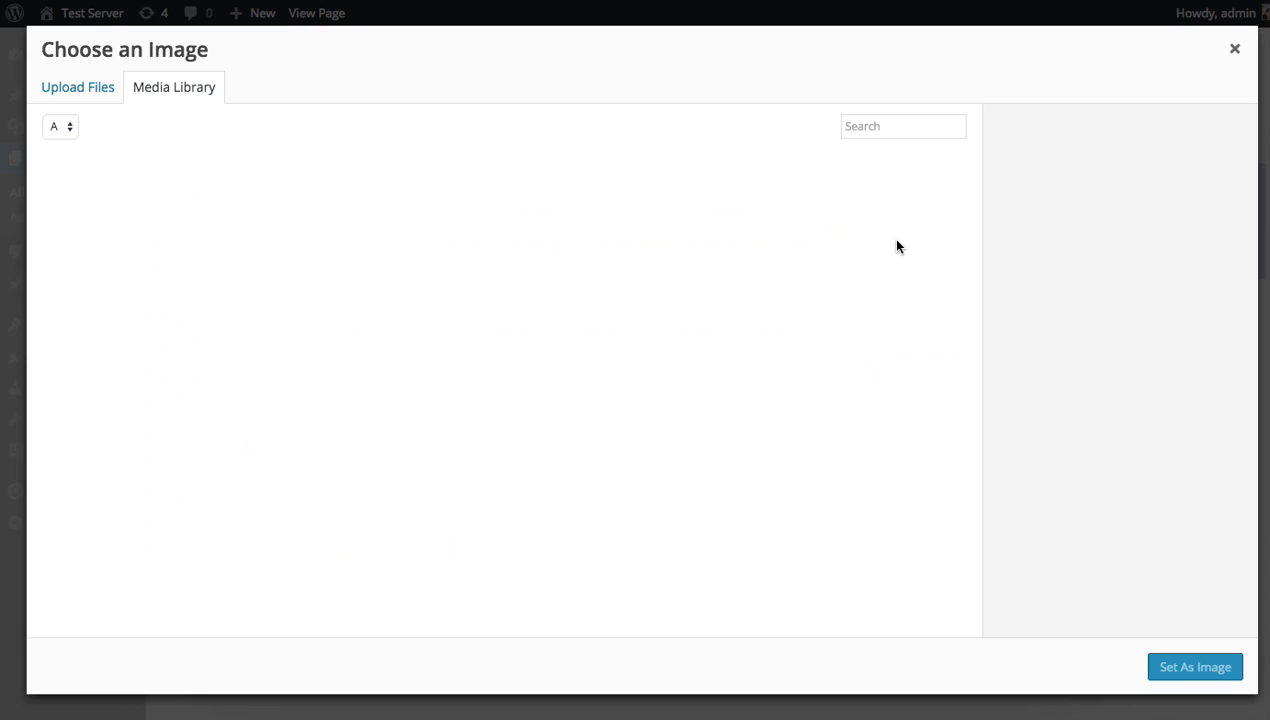
{"action": "left_click", "coordinate": [348, 224]}
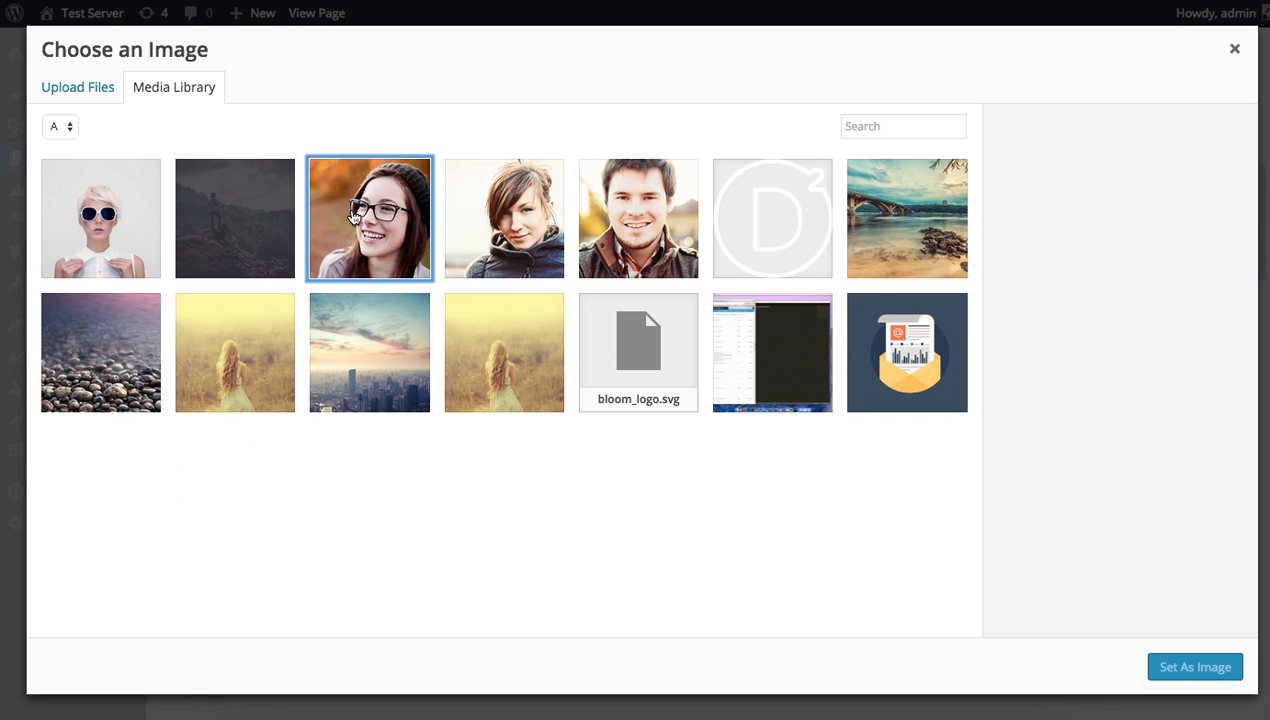
{"action": "left_click", "coordinate": [1179, 675]}
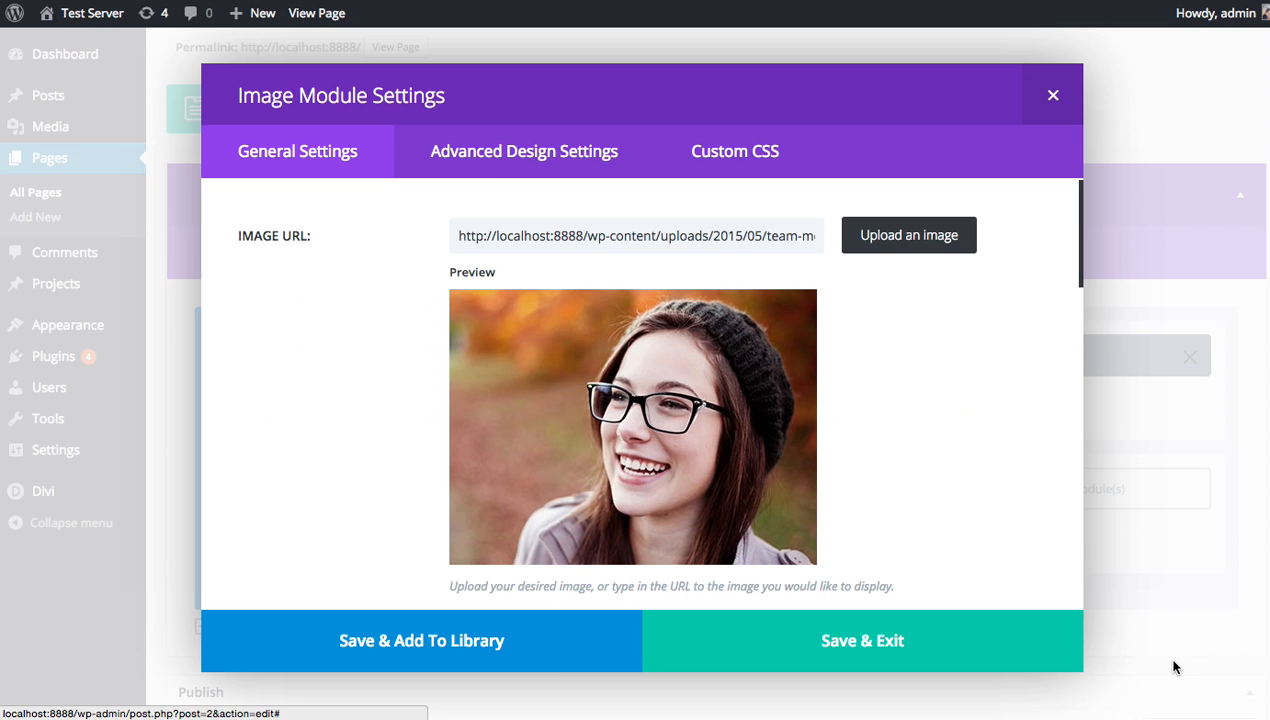
{"action": "scroll", "coordinate": [966, 442], "scroll_direction": "down", "scroll_amount": 5}
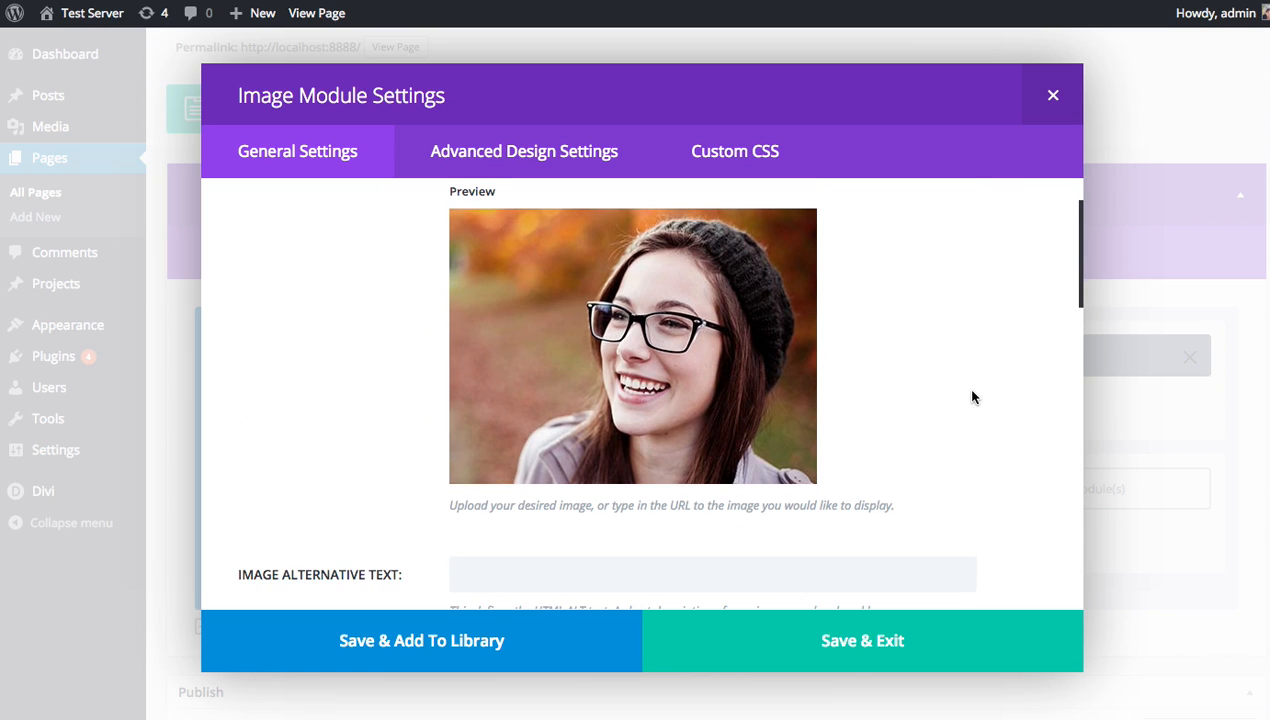
{"action": "scroll", "coordinate": [700, 400], "scroll_direction": "down", "scroll_amount": 2}
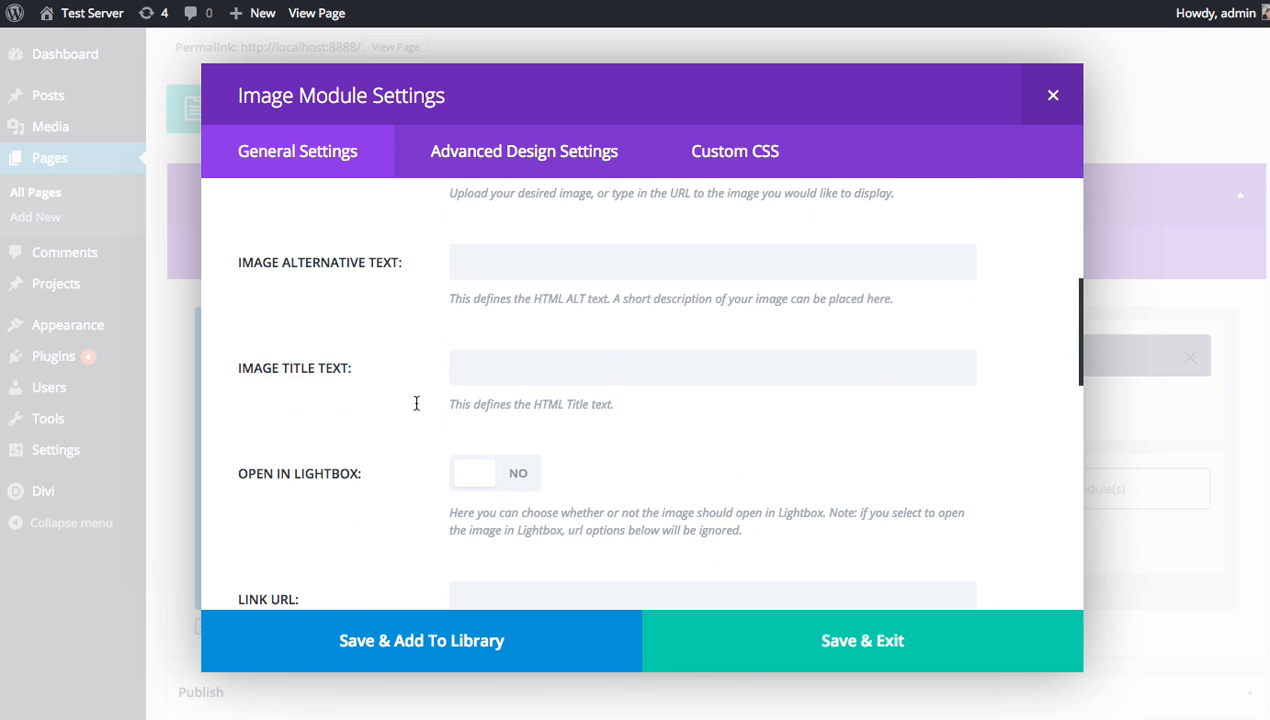
{"action": "scroll", "coordinate": [495, 290], "scroll_direction": "down", "scroll_amount": 2}
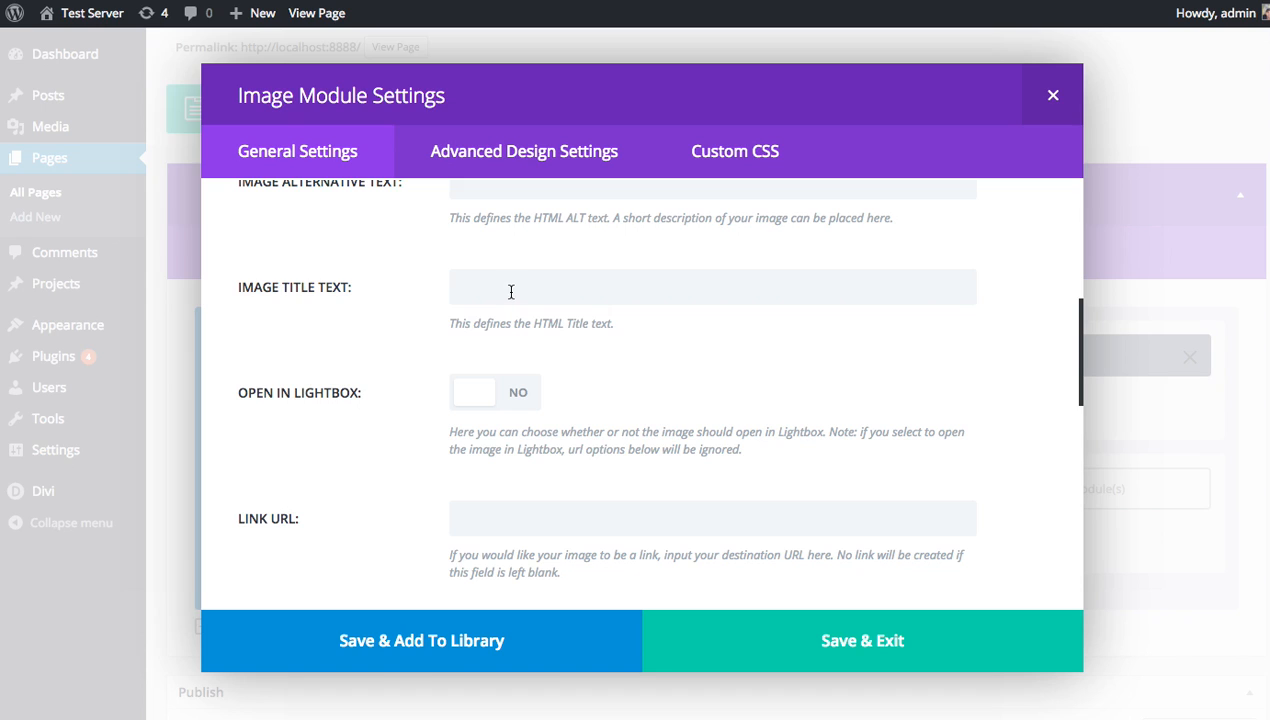
{"action": "scroll", "coordinate": [551, 293], "scroll_direction": "down", "scroll_amount": 1}
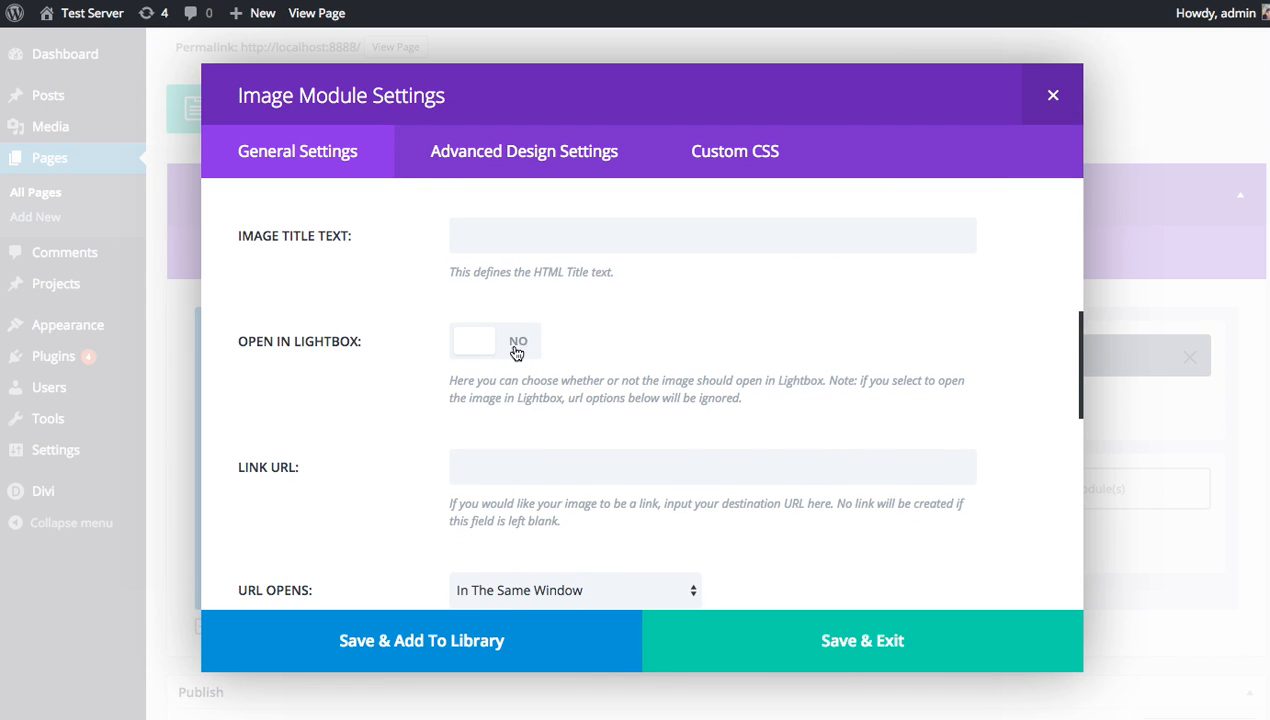
Turn on Open In Lightbox, keeping the Left To Right animation direction.
{"action": "left_click", "coordinate": [505, 345]}
{"action": "scroll", "coordinate": [327, 430], "scroll_direction": "down", "scroll_amount": 2}
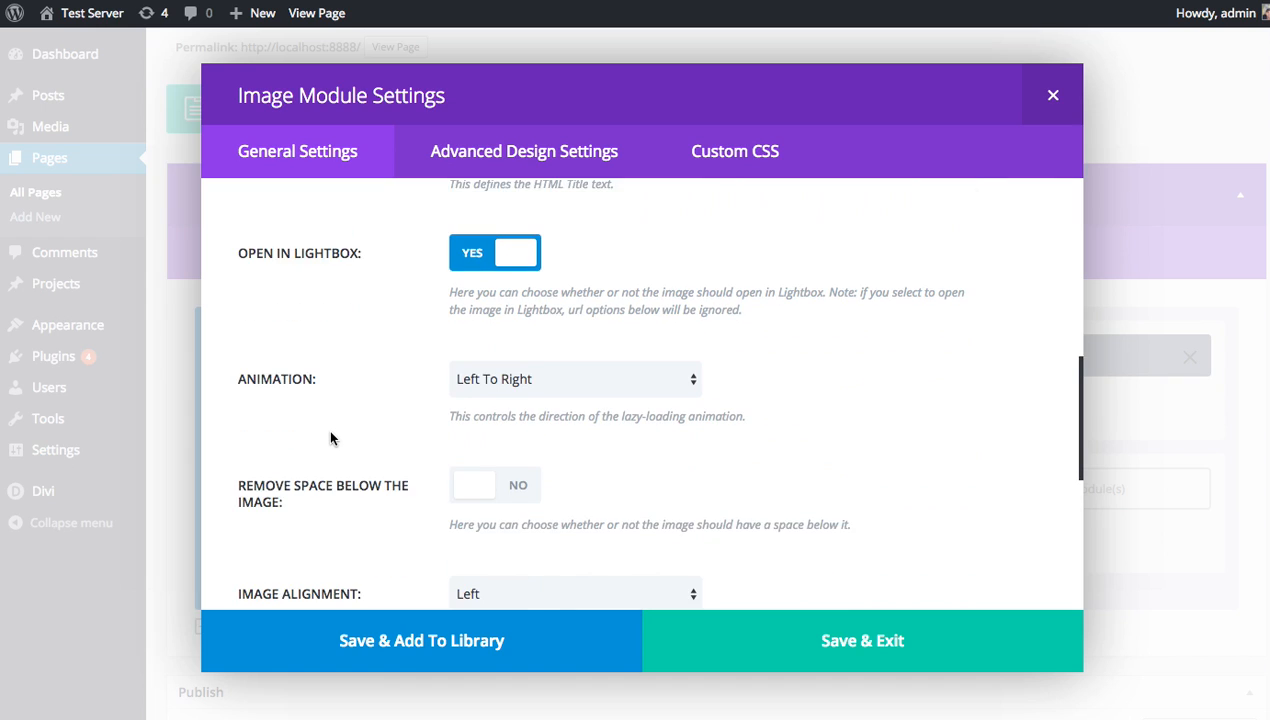
{"action": "scroll", "coordinate": [325, 435], "scroll_direction": "down", "scroll_amount": 1}
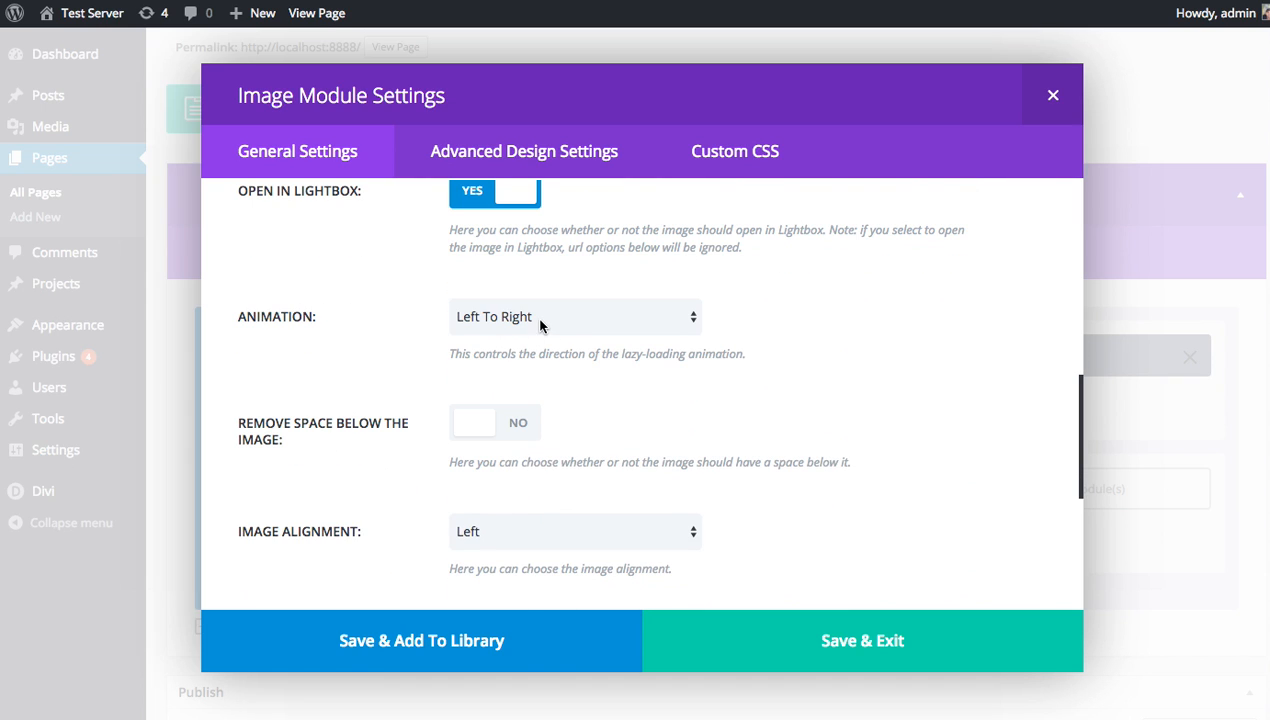
{"action": "left_click", "coordinate": [557, 325]}
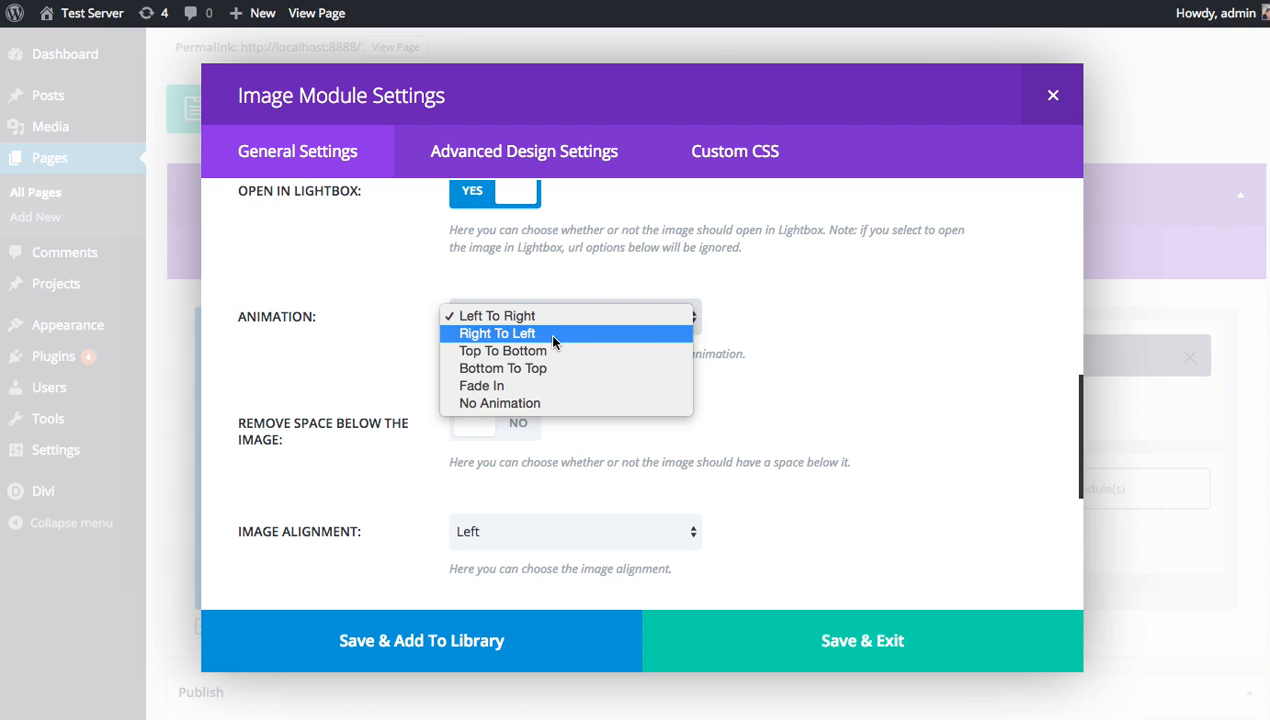
{"action": "left_click", "coordinate": [852, 367]}
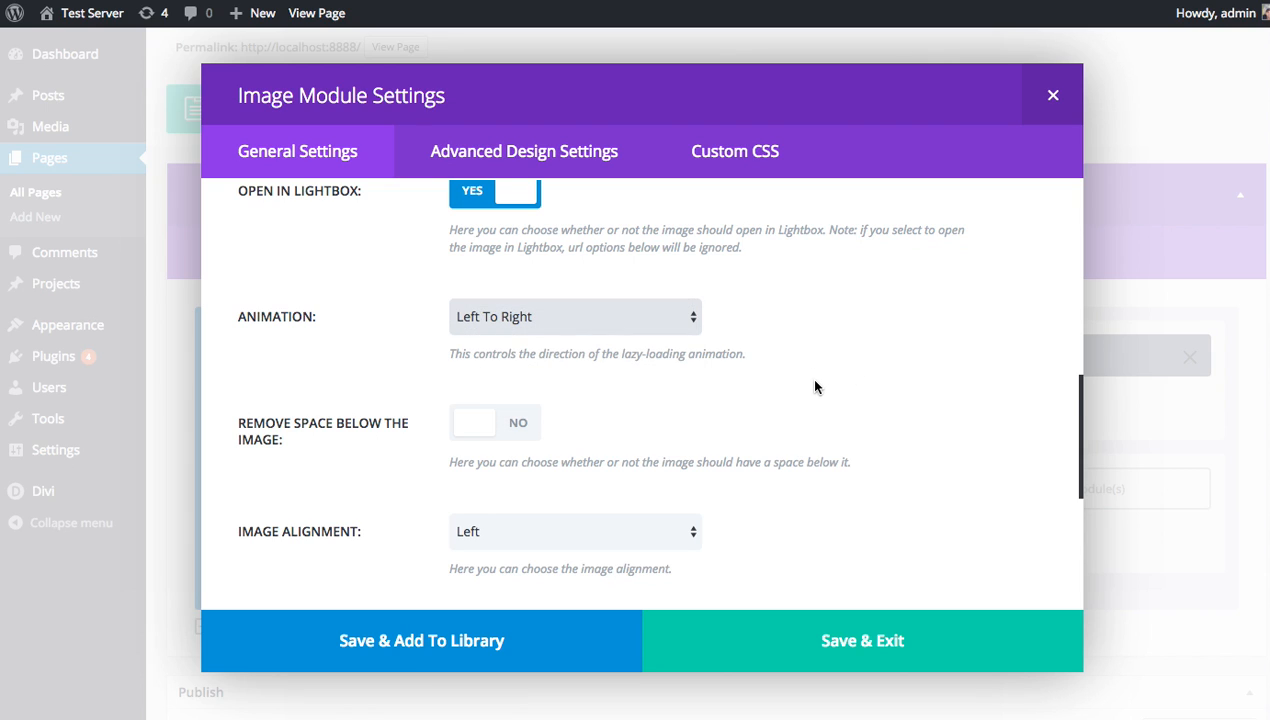
{"action": "scroll", "coordinate": [815, 387], "scroll_direction": "down", "scroll_amount": 5}
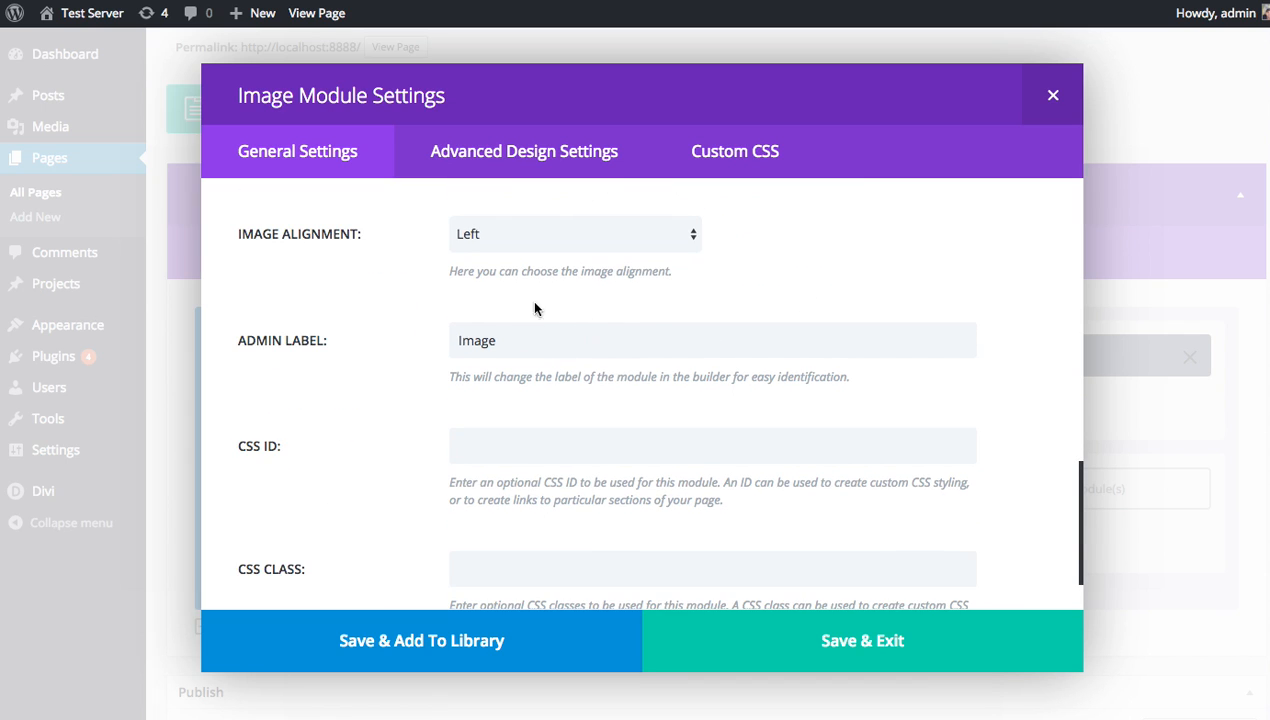
{"action": "scroll", "coordinate": [371, 335], "scroll_direction": "down", "scroll_amount": 2}
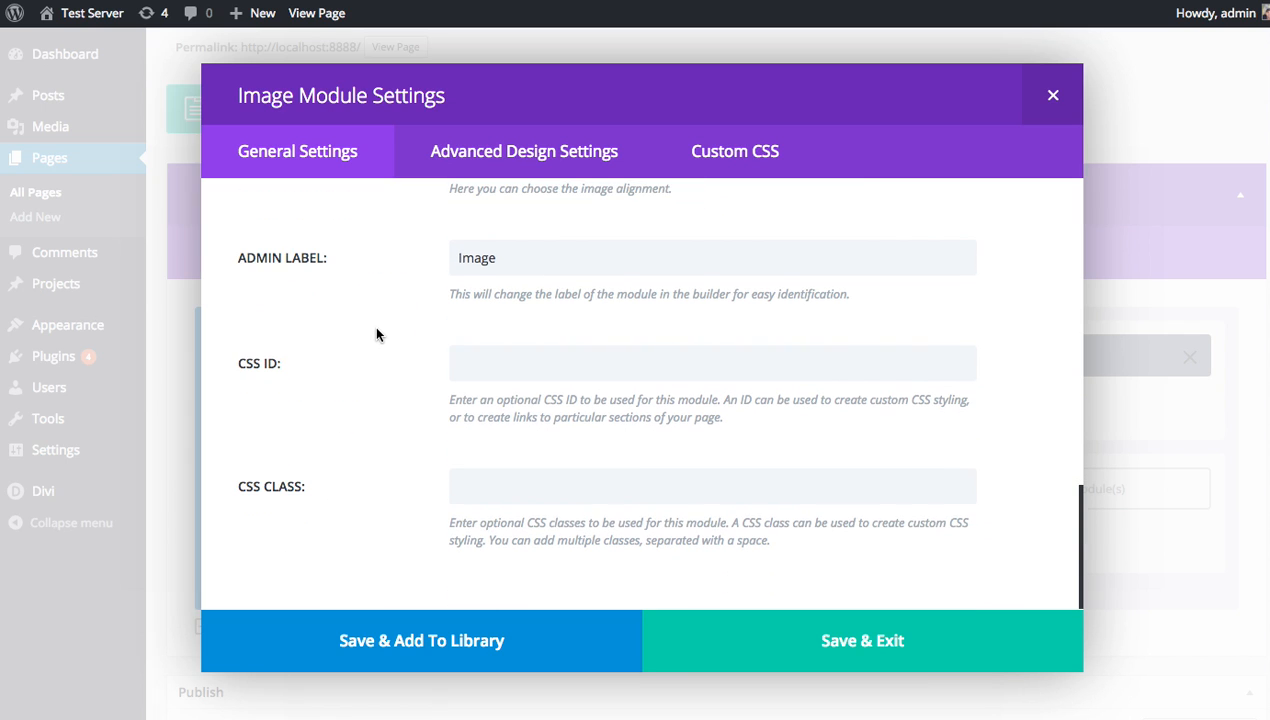
Change the admin label to 'Profile Pic' and save the module settings.
{"action": "double_click", "coordinate": [537, 258]}
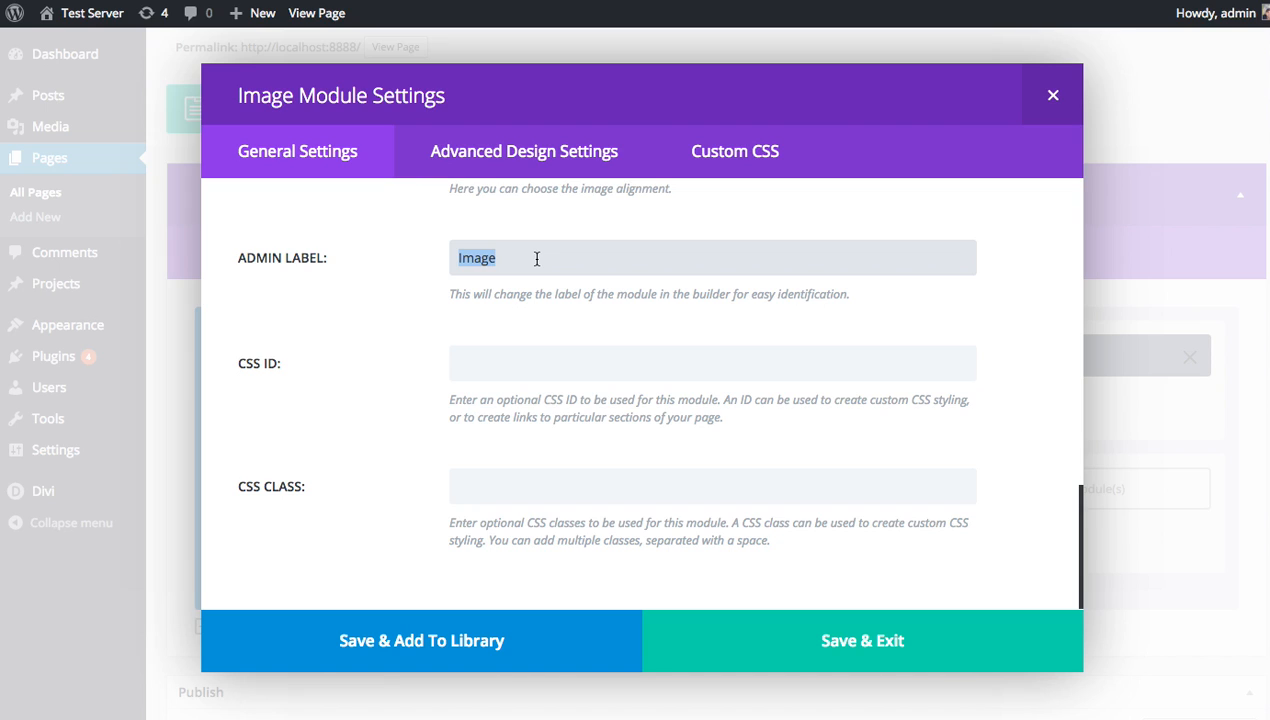
{"action": "type", "text": "Porfil"}
{"action": "key", "text": "BackSpace"}
{"action": "key", "text": "BackSpace"}
{"action": "key", "text": "BackSpace"}
{"action": "key", "text": "BackSpace"}
{"action": "key", "text": "BackSpace"}
{"action": "type", "text": "rofile Pic"}
{"action": "left_click", "coordinate": [796, 641]}
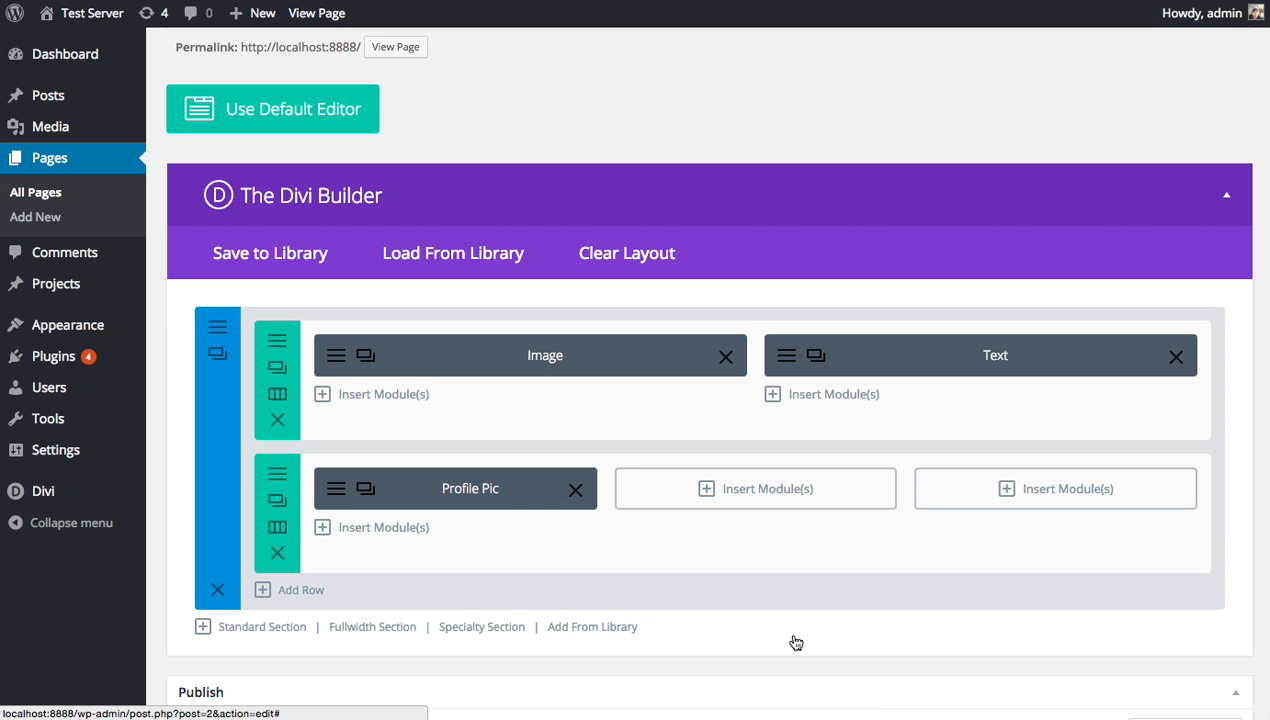
Add a lightbox Image module with the woman-in-hoodie photo to the middle column.
{"action": "left_click_drag", "start_coordinate": [488, 488], "coordinate": [491, 494]}
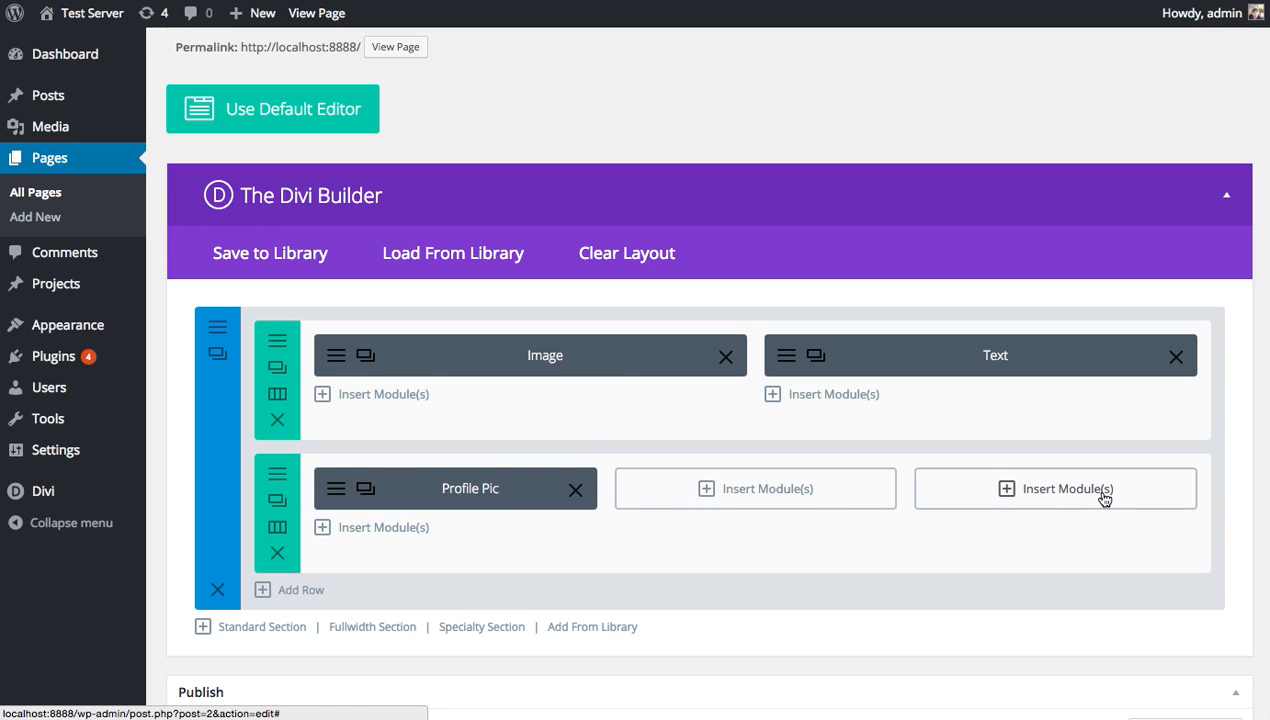
{"action": "left_click", "coordinate": [744, 493]}
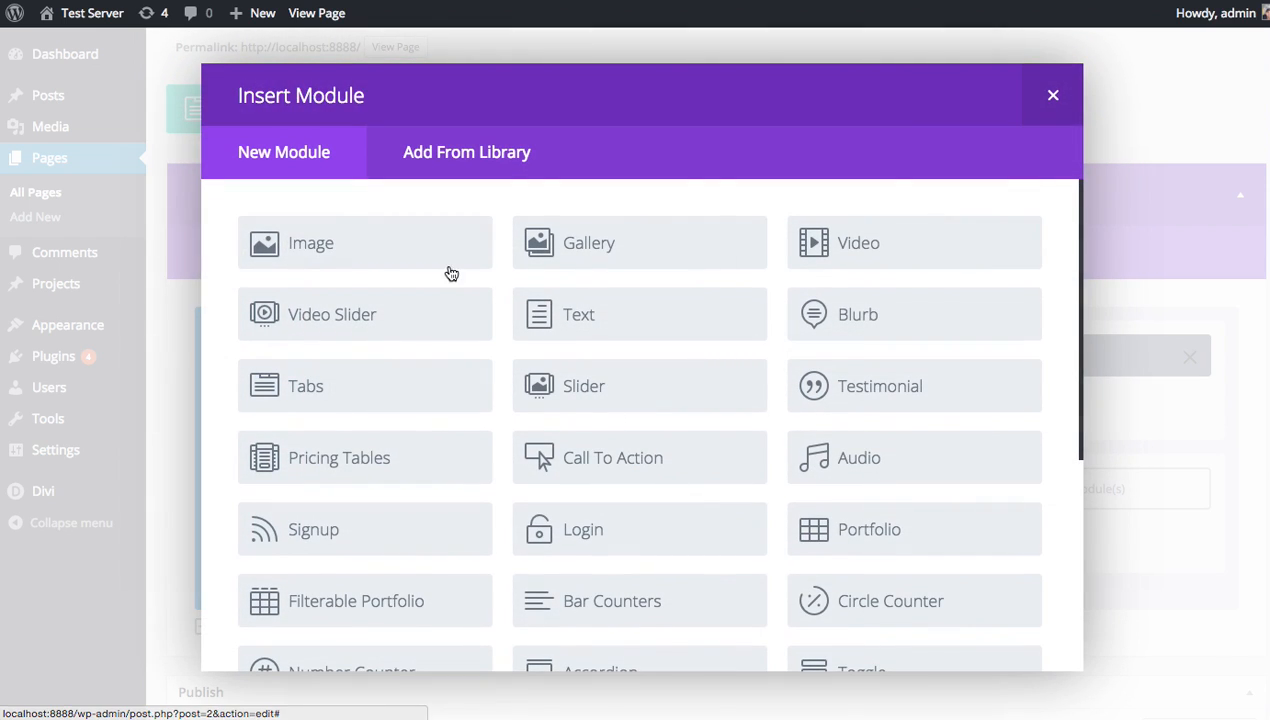
{"action": "left_click", "coordinate": [389, 258]}
{"action": "left_click", "coordinate": [905, 232]}
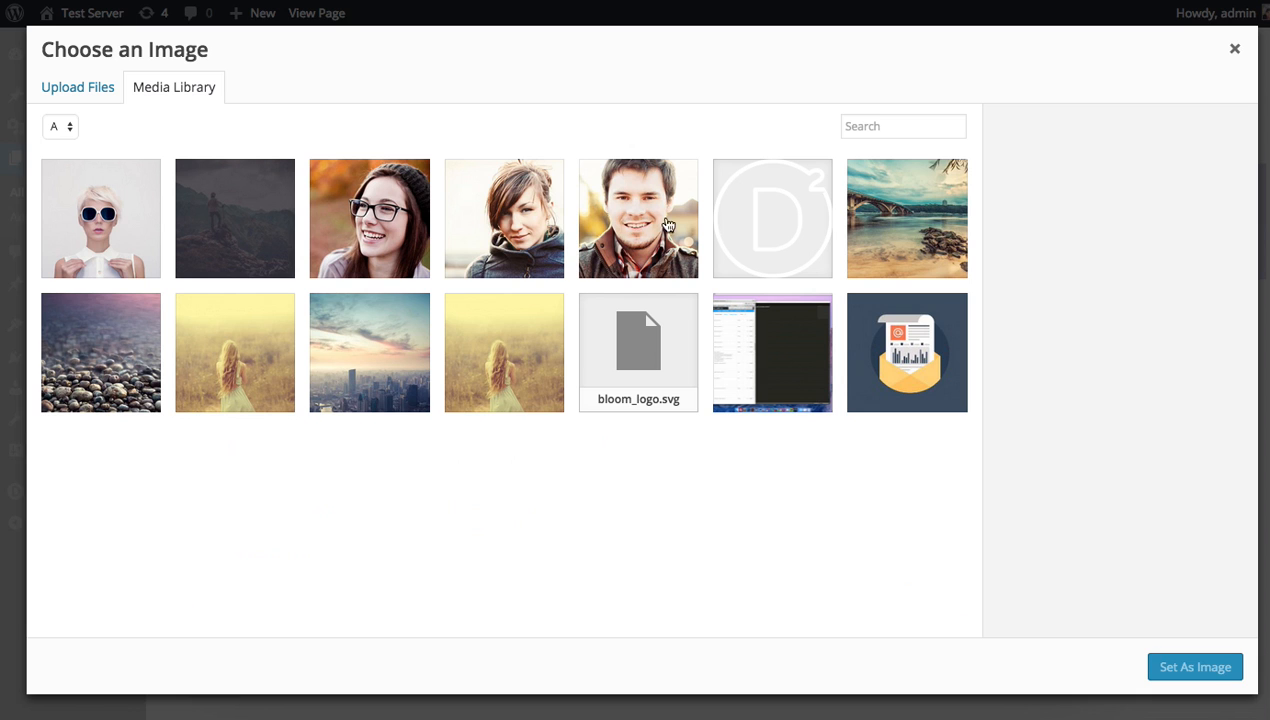
{"action": "left_click", "coordinate": [536, 220]}
{"action": "left_click", "coordinate": [1188, 667]}
{"action": "scroll", "coordinate": [990, 410], "scroll_direction": "down", "scroll_amount": 7}
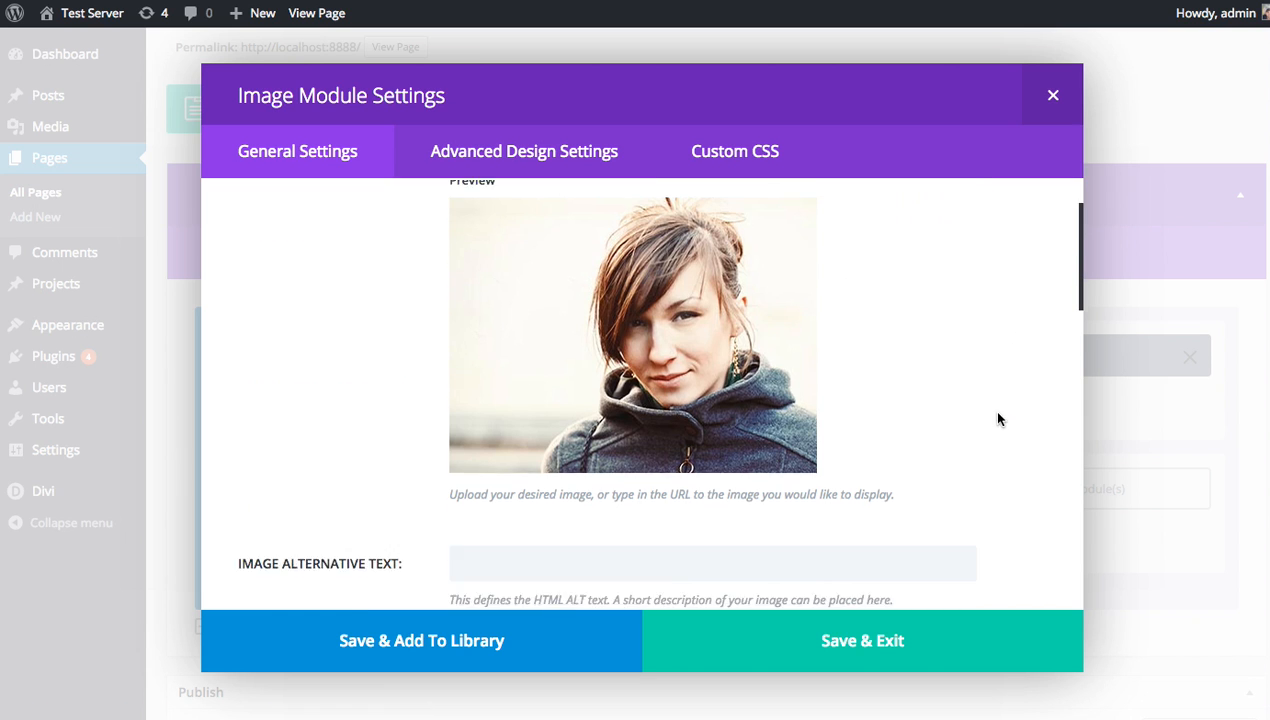
{"action": "left_click", "coordinate": [526, 260]}
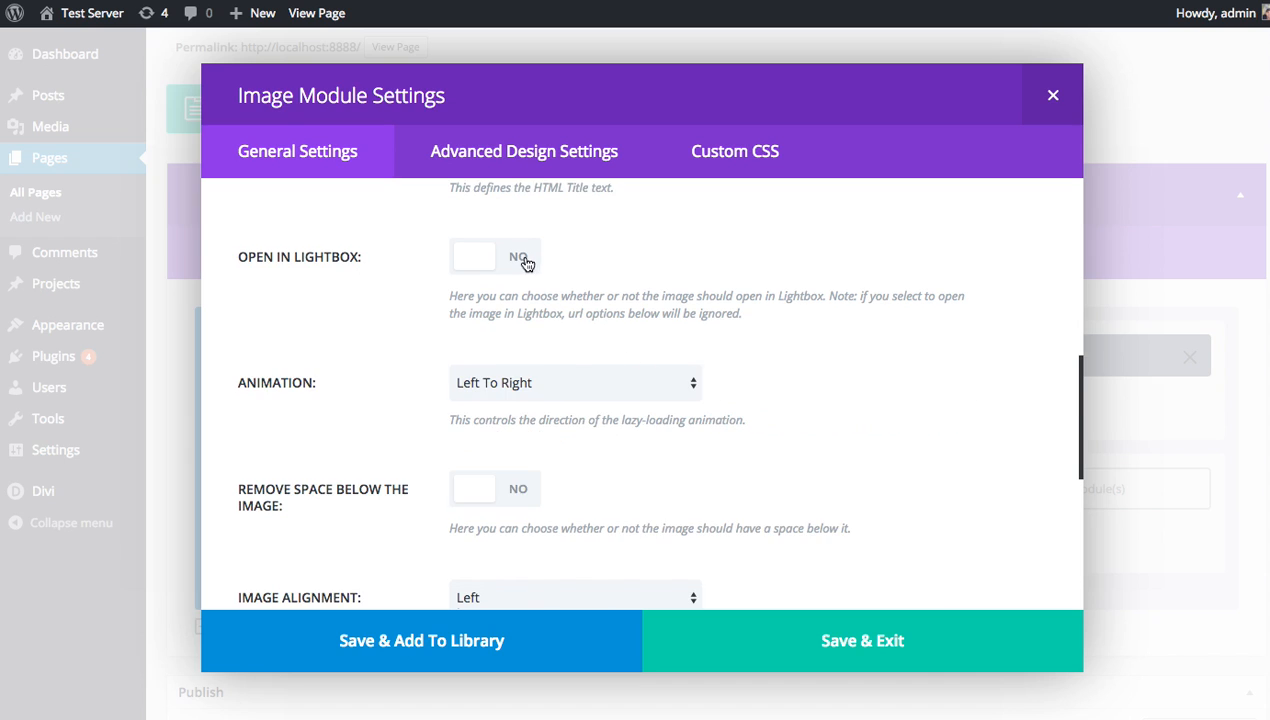
{"action": "left_click", "coordinate": [816, 642]}
Add a lightbox Image module with the smiling man photo to the third column.
{"action": "left_click", "coordinate": [958, 505]}
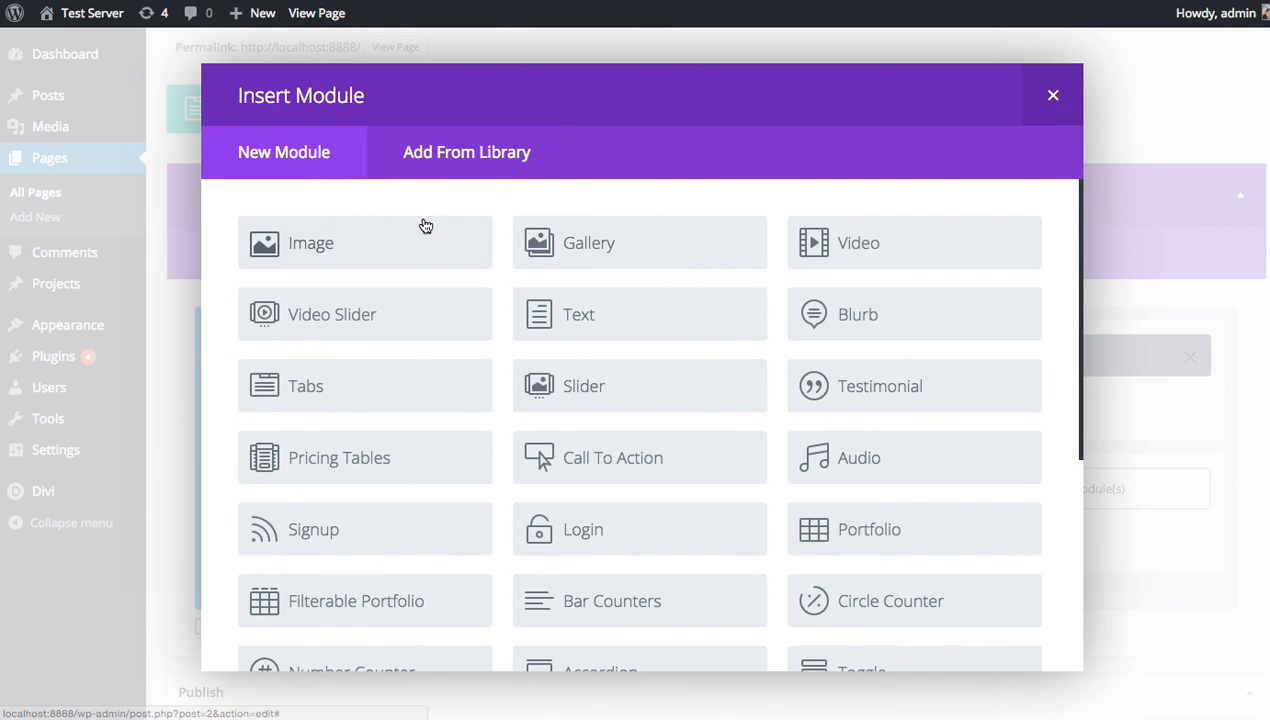
{"action": "left_click", "coordinate": [438, 235]}
{"action": "left_click", "coordinate": [905, 233]}
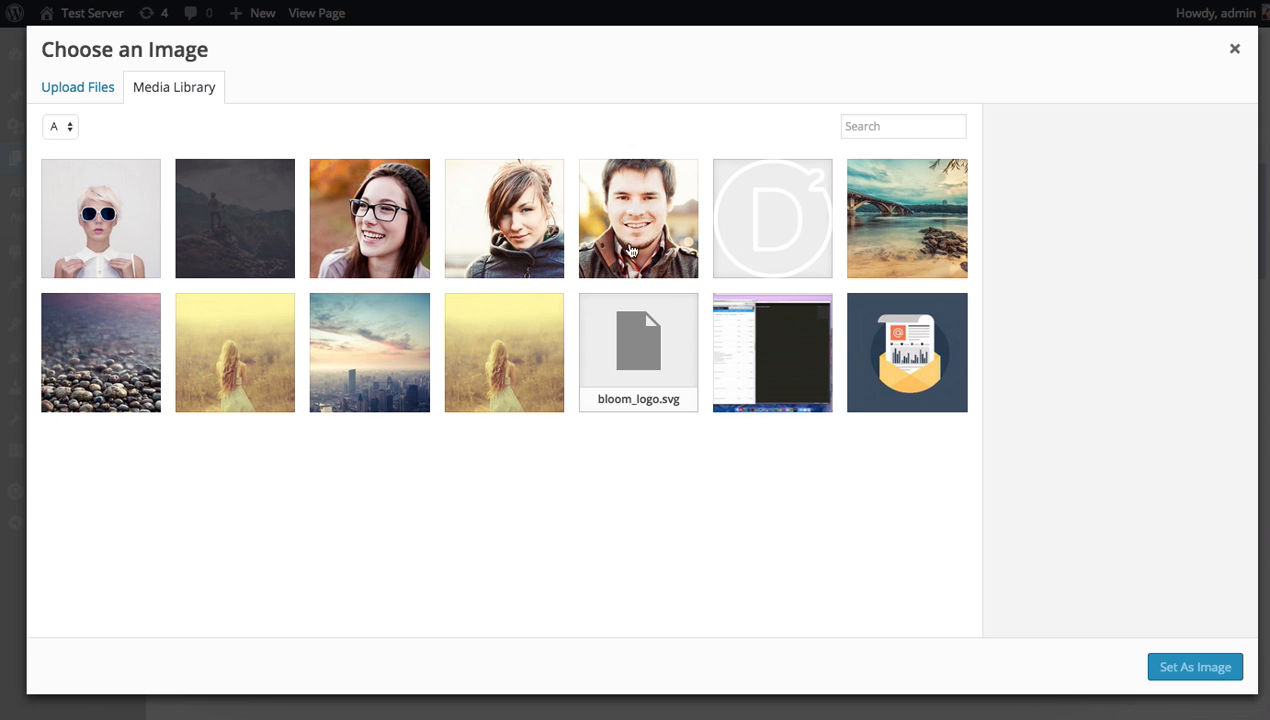
{"action": "left_click", "coordinate": [1190, 666]}
{"action": "scroll", "coordinate": [770, 468], "scroll_direction": "down", "scroll_amount": 2}
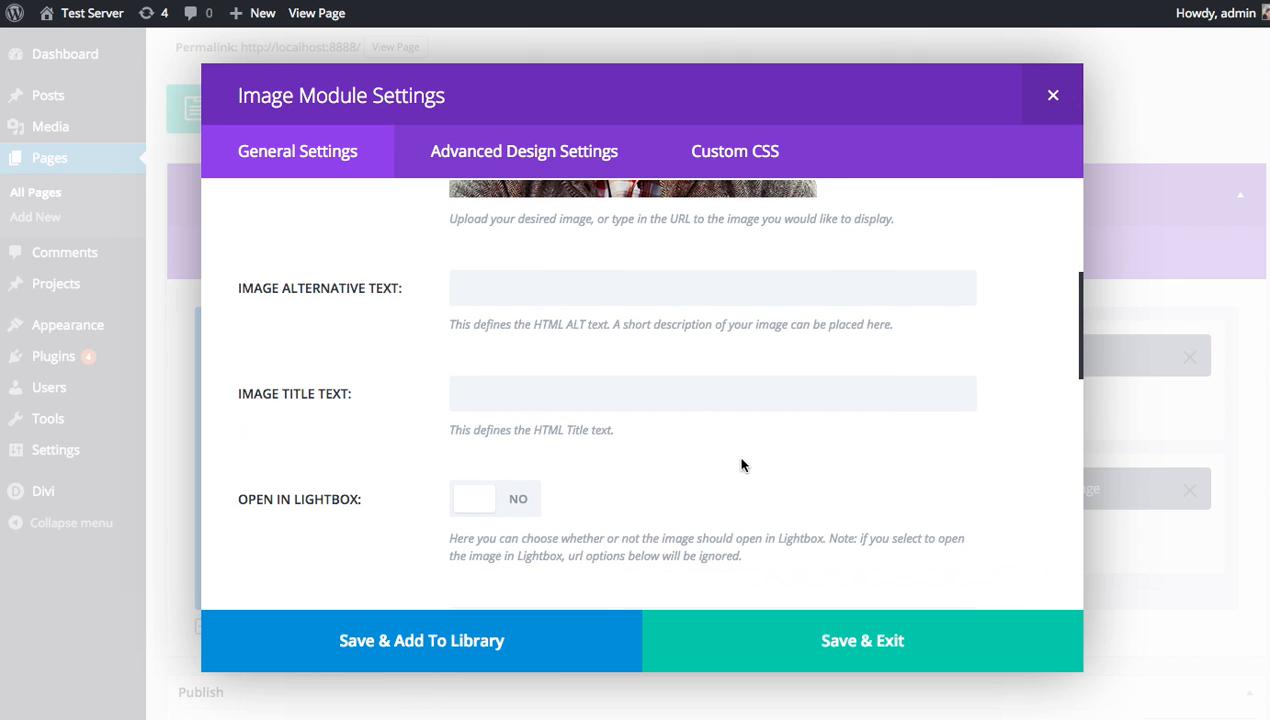
{"action": "left_click", "coordinate": [474, 457]}
{"action": "left_click", "coordinate": [819, 666]}
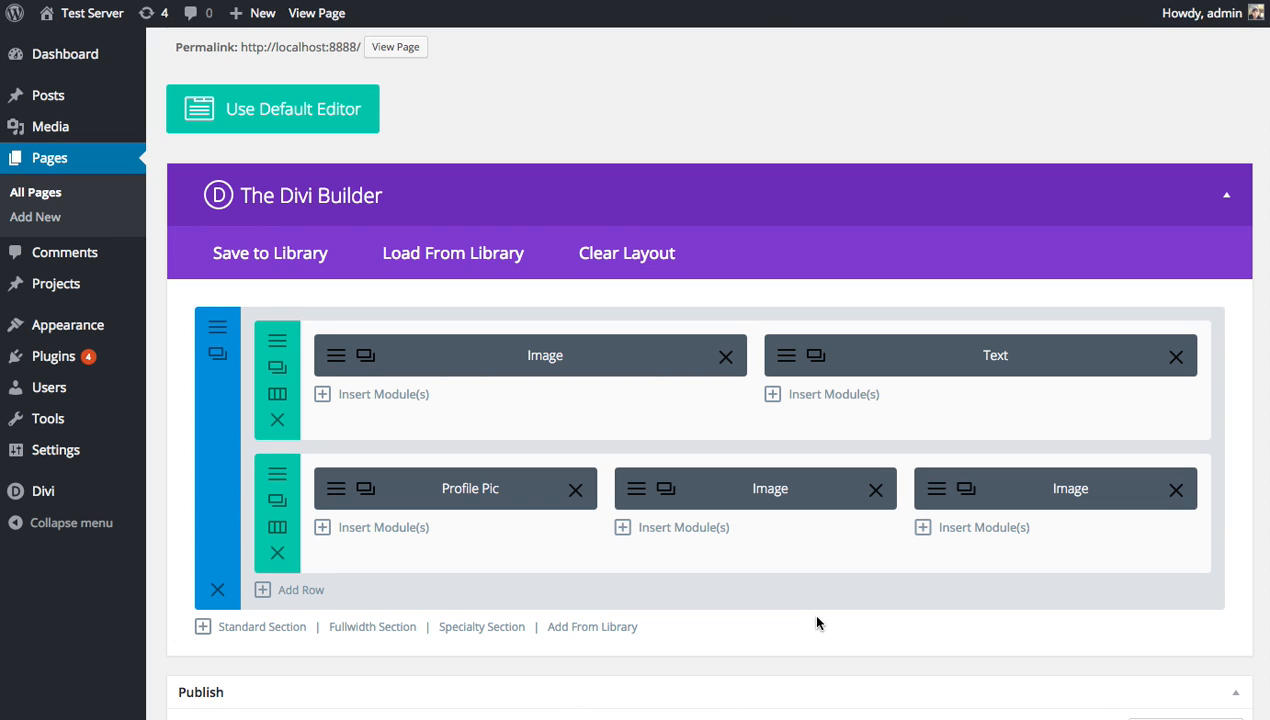
Update the page so the row of three team photos is published, then review the layout.
{"action": "scroll", "coordinate": [881, 601], "scroll_direction": "down", "scroll_amount": 5}
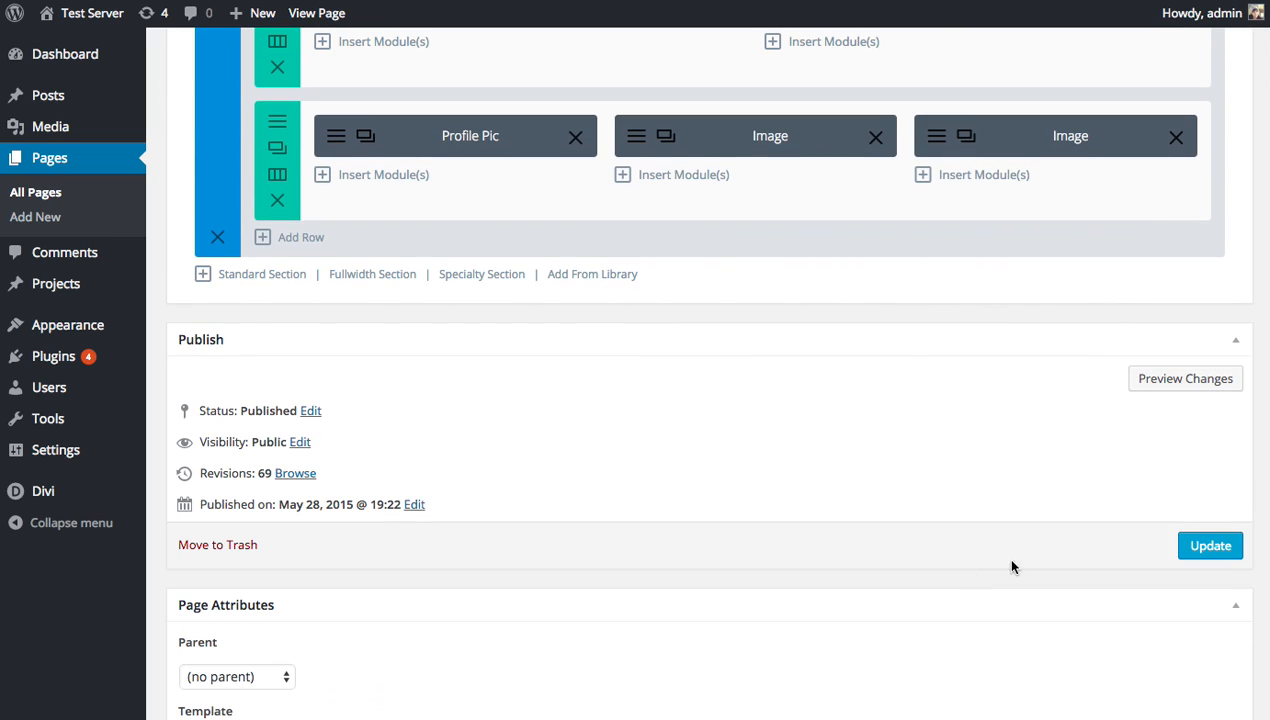
{"action": "left_click", "coordinate": [1182, 547]}
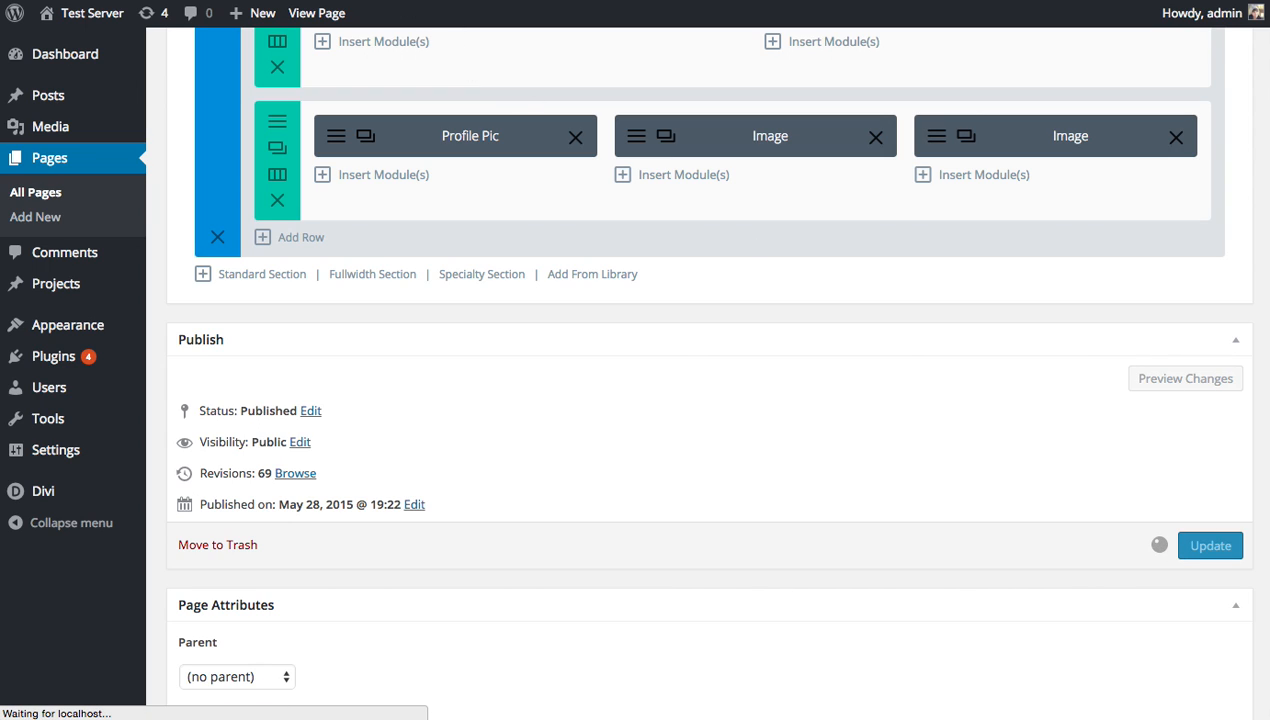
{"action": "scroll", "coordinate": [859, 456], "scroll_direction": "down", "scroll_amount": 2}
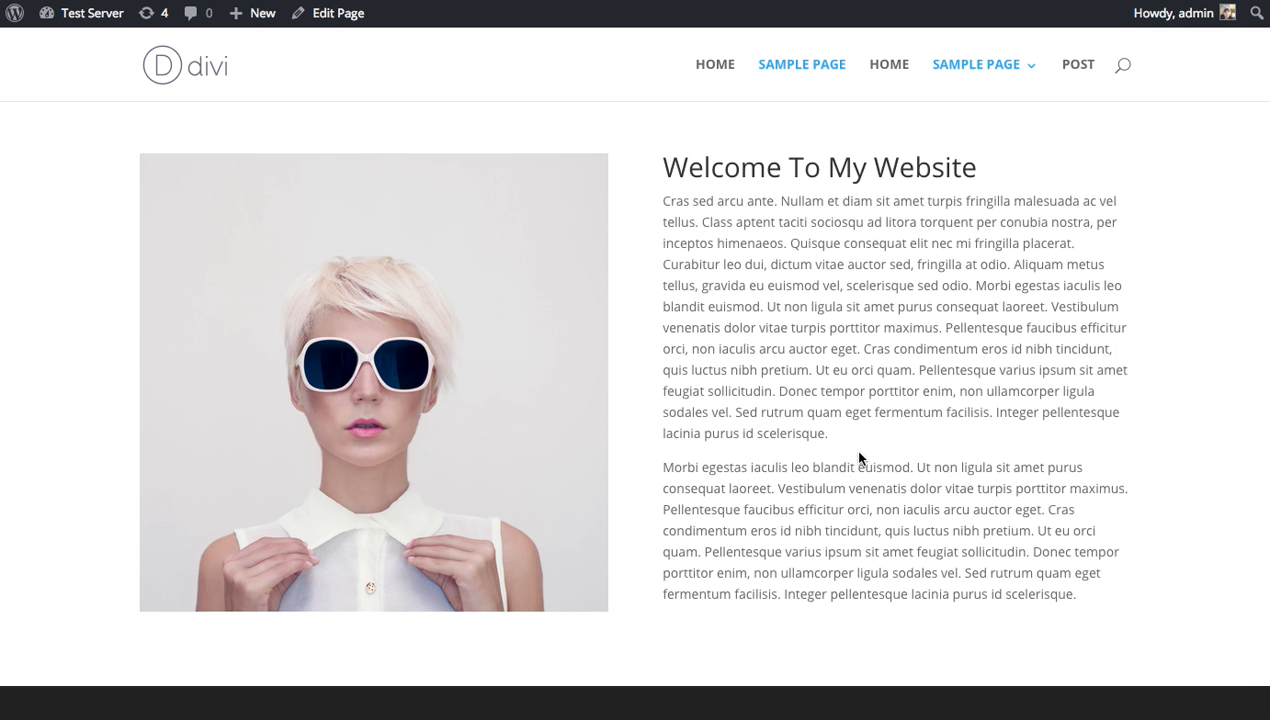
{"action": "scroll", "coordinate": [550, 388], "scroll_direction": "up", "scroll_amount": 2}
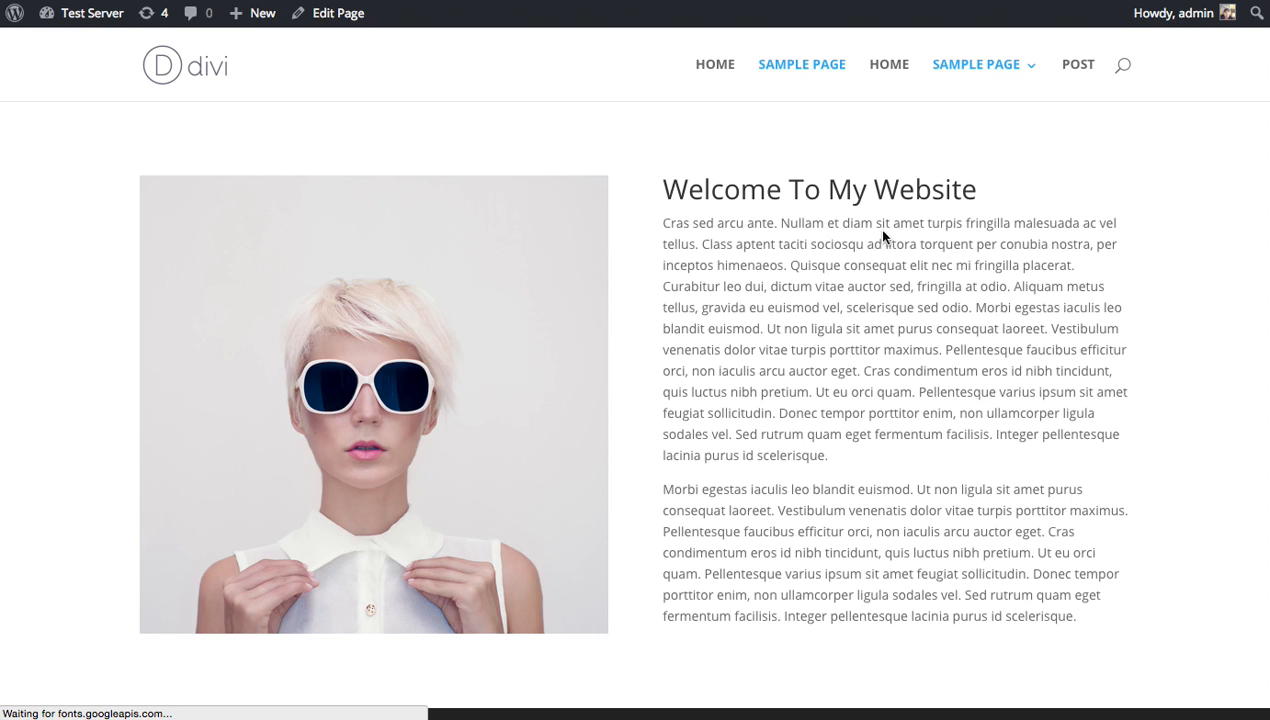
{"action": "scroll", "coordinate": [990, 236], "scroll_direction": "down", "scroll_amount": 3}
{"action": "scroll", "coordinate": [993, 240], "scroll_direction": "down", "scroll_amount": 1}
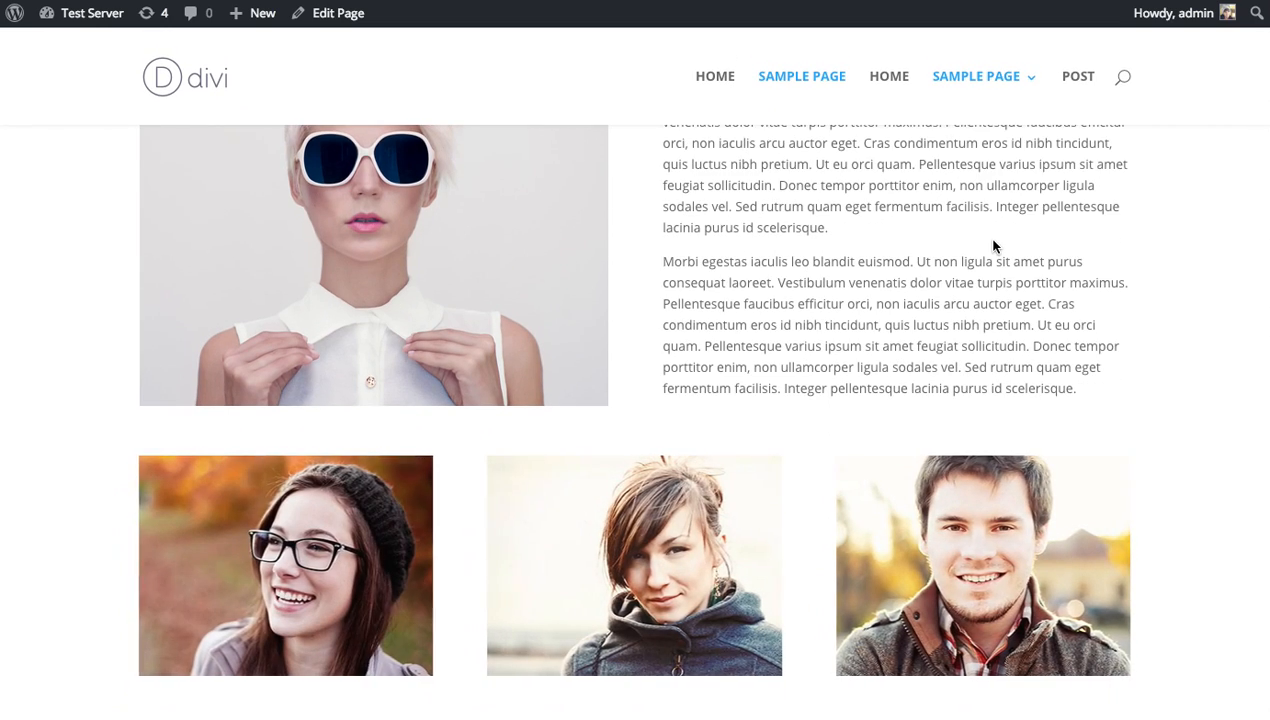
{"action": "scroll", "coordinate": [540, 552], "scroll_direction": "down", "scroll_amount": 2}
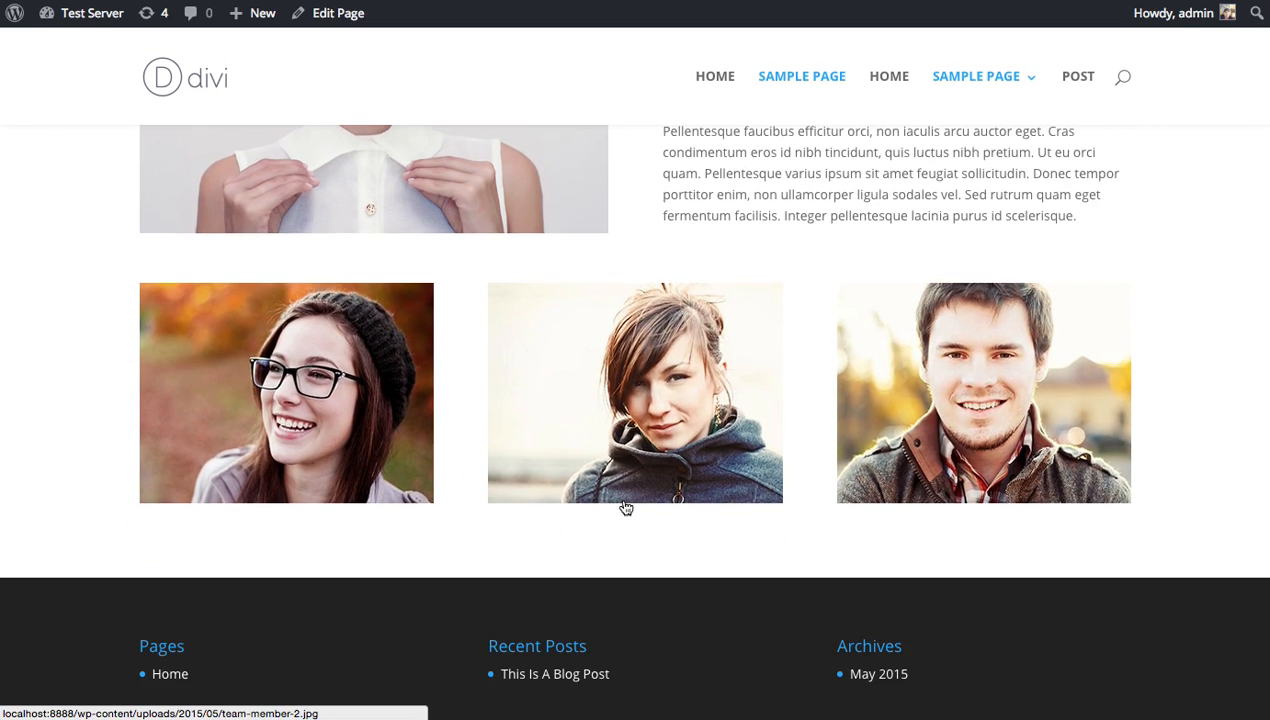
{"action": "scroll", "coordinate": [624, 507], "scroll_direction": "up", "scroll_amount": 8}
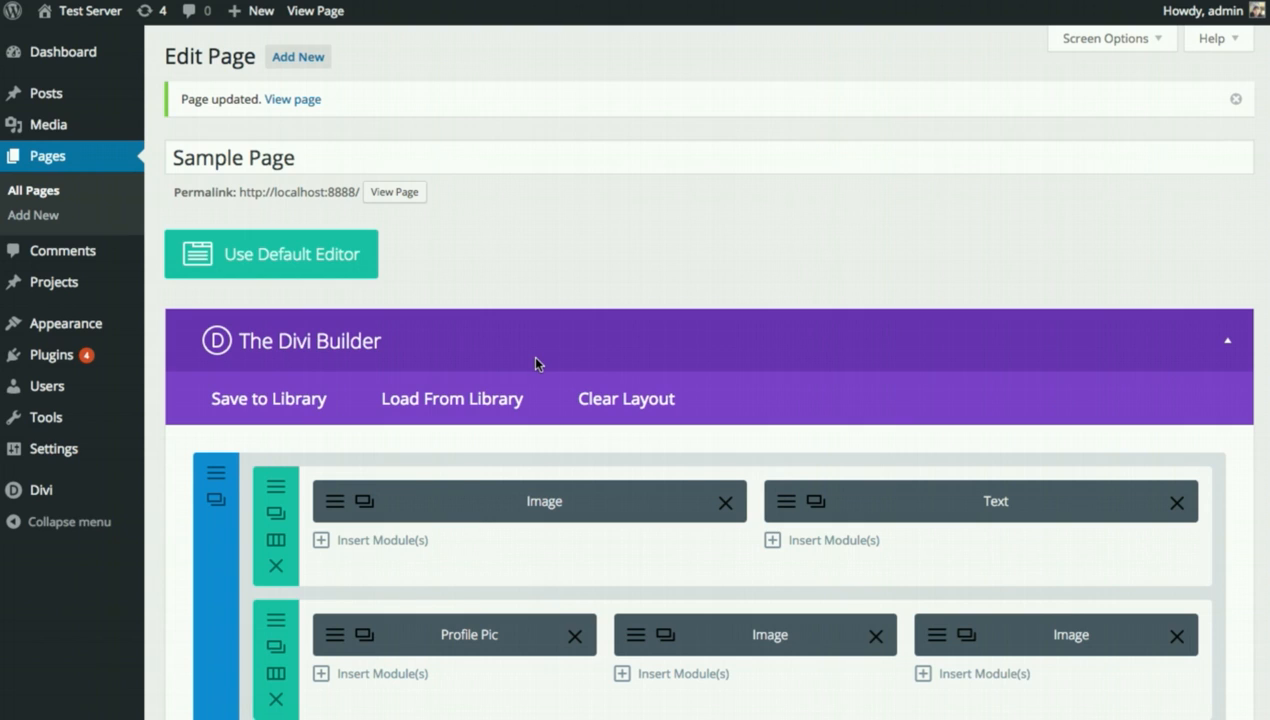
Inspect the Profile Pic module and top row settings, closing both without changes.
{"action": "left_click", "coordinate": [336, 640]}
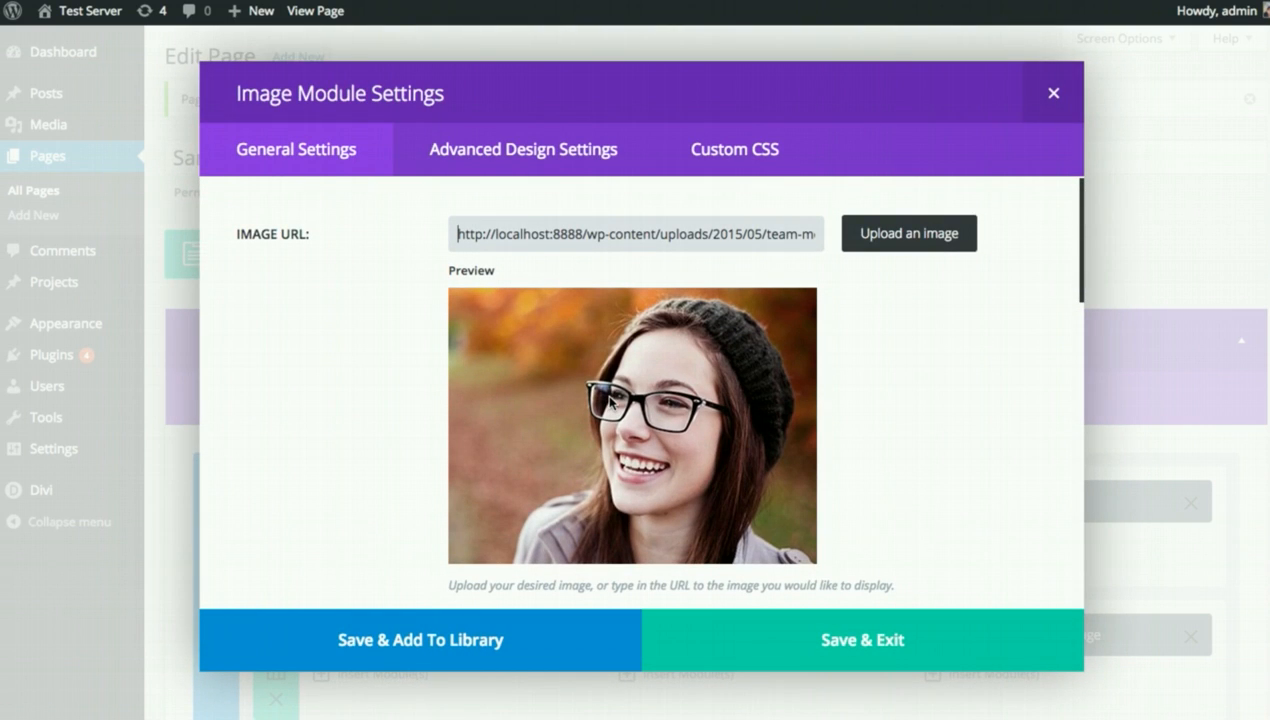
{"action": "left_click", "coordinate": [1053, 92]}
{"action": "scroll", "coordinate": [461, 397], "scroll_direction": "down", "scroll_amount": 1}
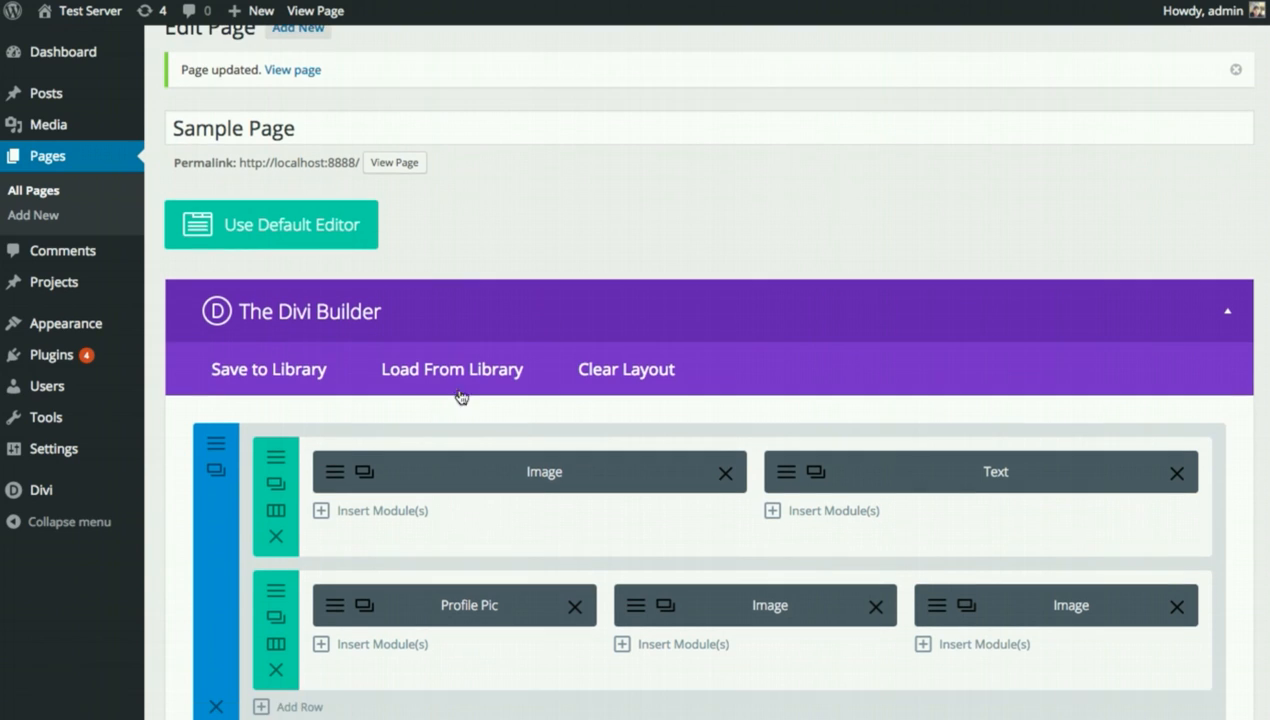
{"action": "scroll", "coordinate": [461, 397], "scroll_direction": "down", "scroll_amount": 1}
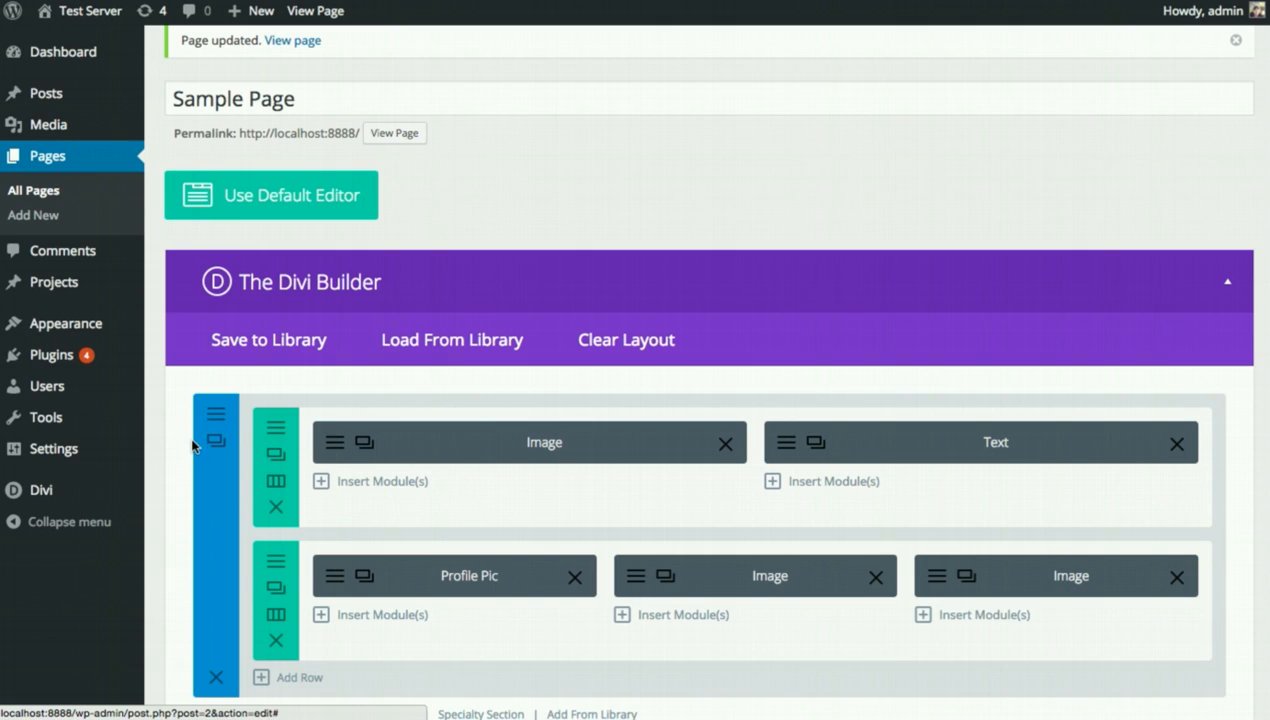
{"action": "left_click", "coordinate": [270, 432]}
{"action": "scroll", "coordinate": [716, 335], "scroll_direction": "down", "scroll_amount": 1}
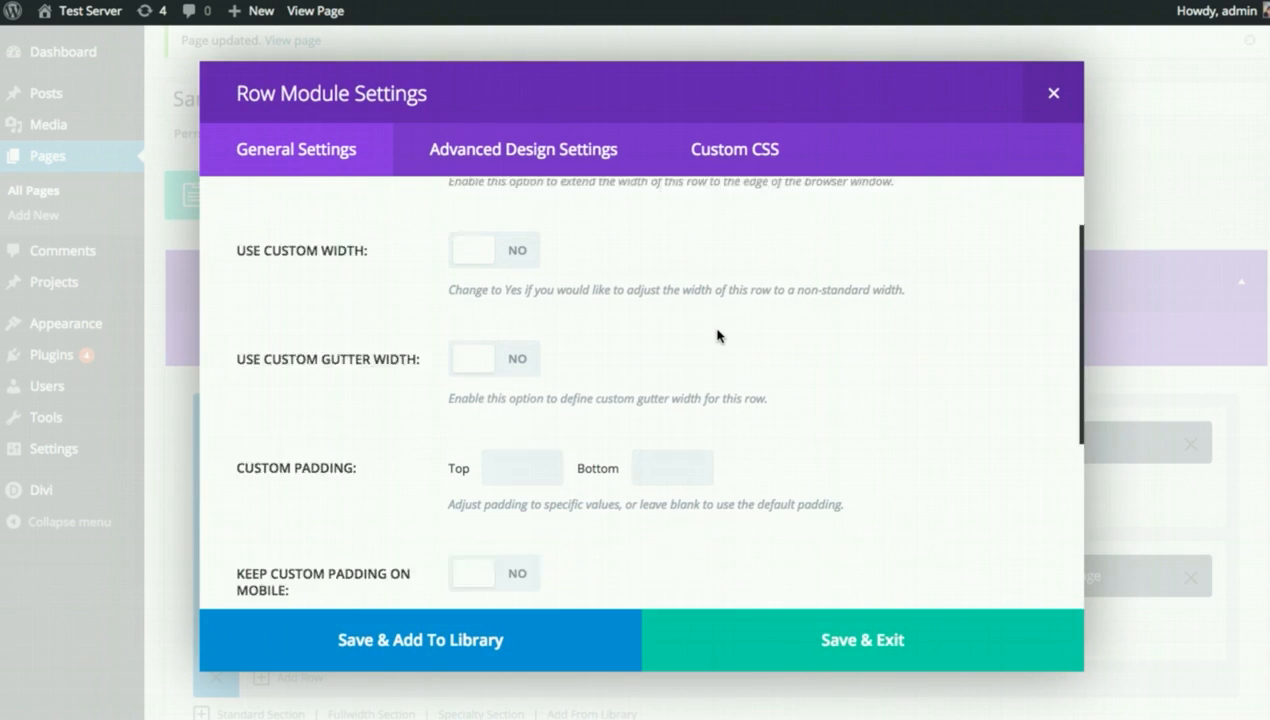
{"action": "scroll", "coordinate": [720, 340], "scroll_direction": "down", "scroll_amount": 3}
{"action": "scroll", "coordinate": [750, 352], "scroll_direction": "up", "scroll_amount": 4}
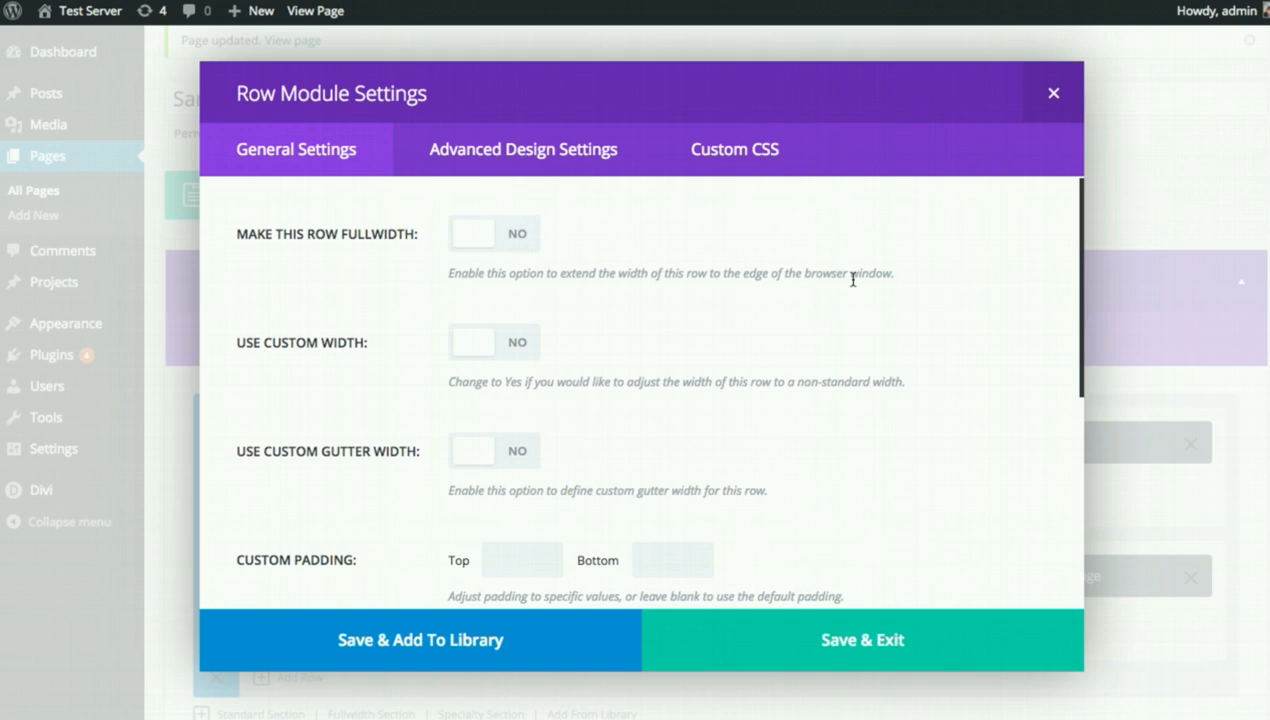
{"action": "left_click", "coordinate": [1053, 97]}
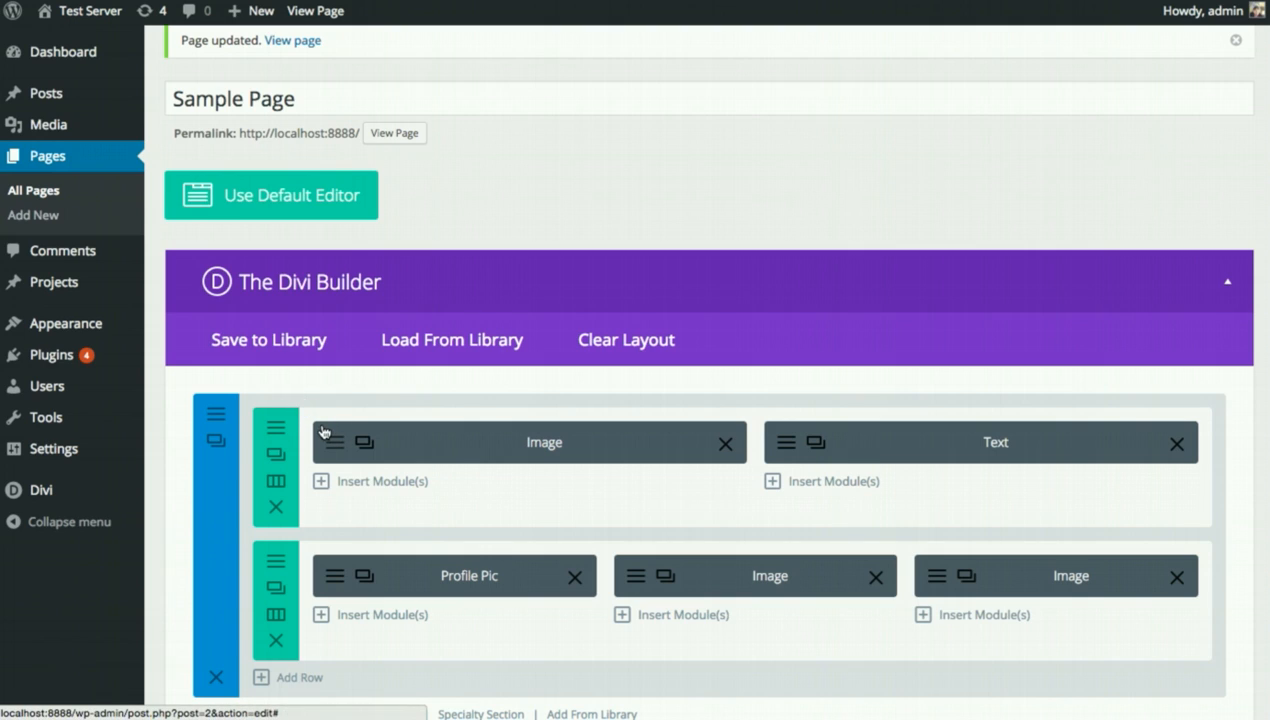
{"action": "scroll", "coordinate": [419, 417], "scroll_direction": "down", "scroll_amount": 1}
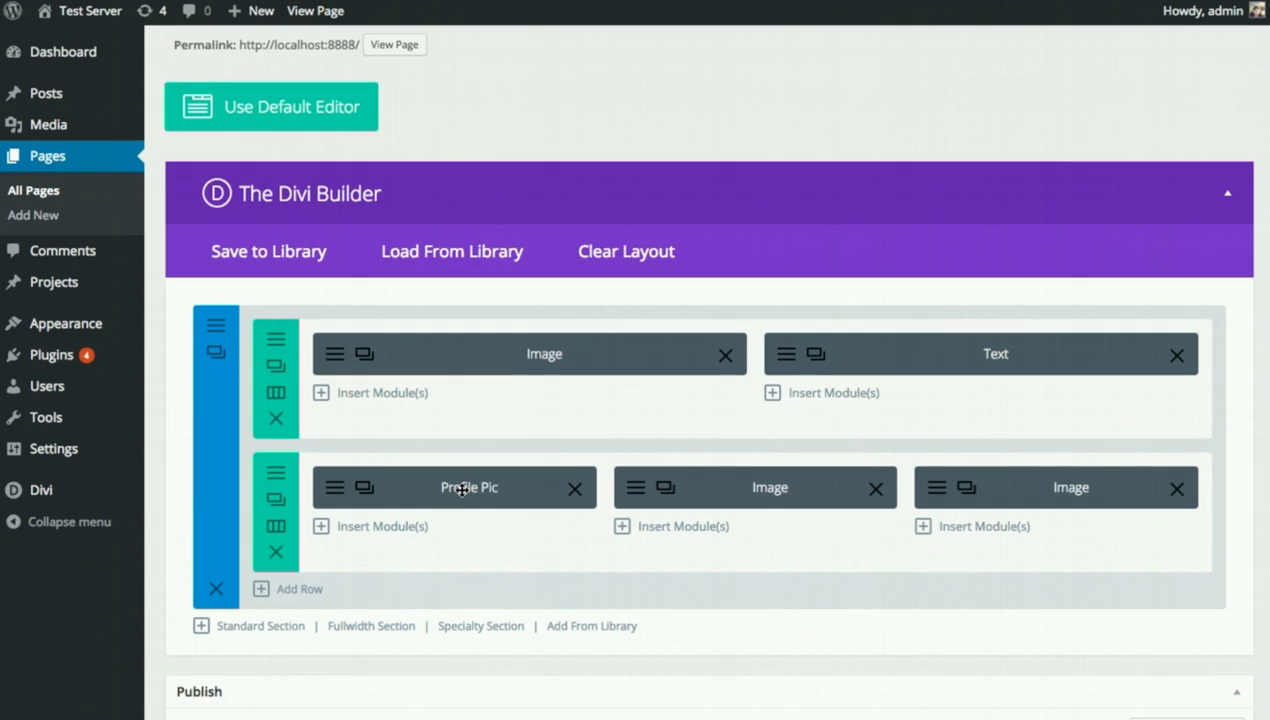
{"action": "scroll", "coordinate": [461, 486], "scroll_direction": "down", "scroll_amount": 1}
{"action": "scroll", "coordinate": [461, 486], "scroll_direction": "down", "scroll_amount": 1}
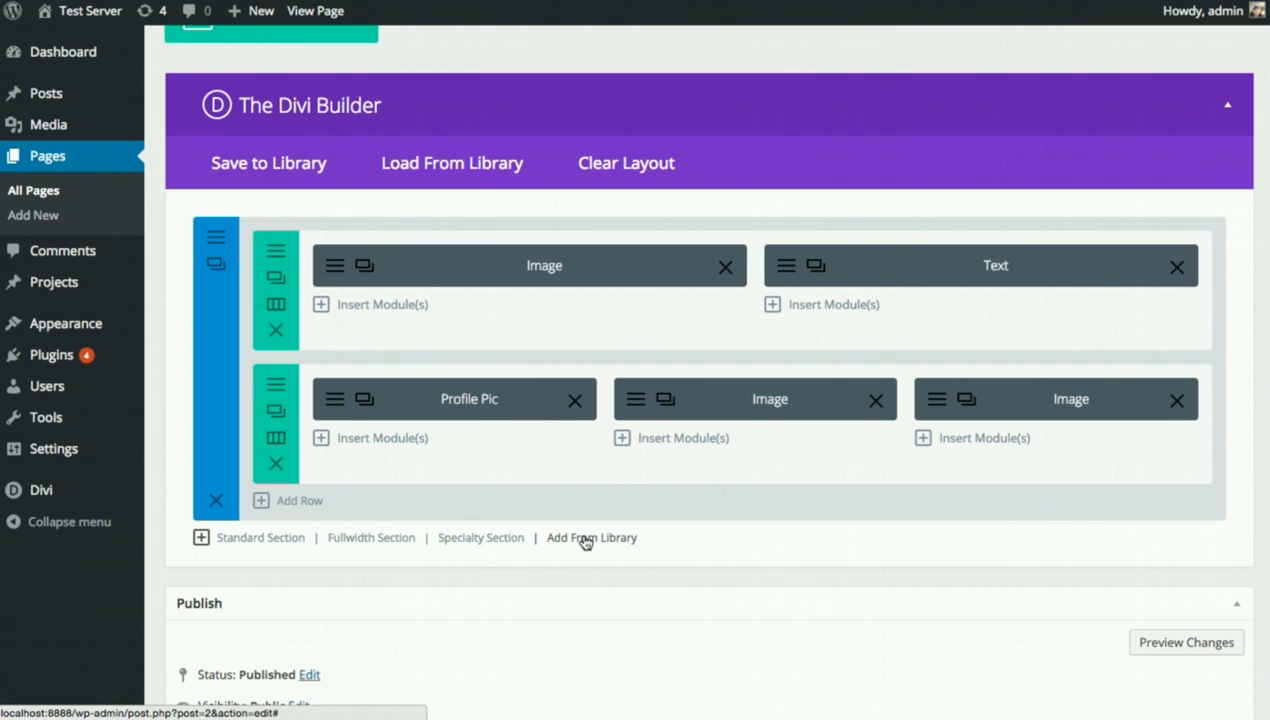
Add a standard section below the first with a 1/4 1/4 1/4 1/4 column row.
{"action": "left_click", "coordinate": [250, 540]}
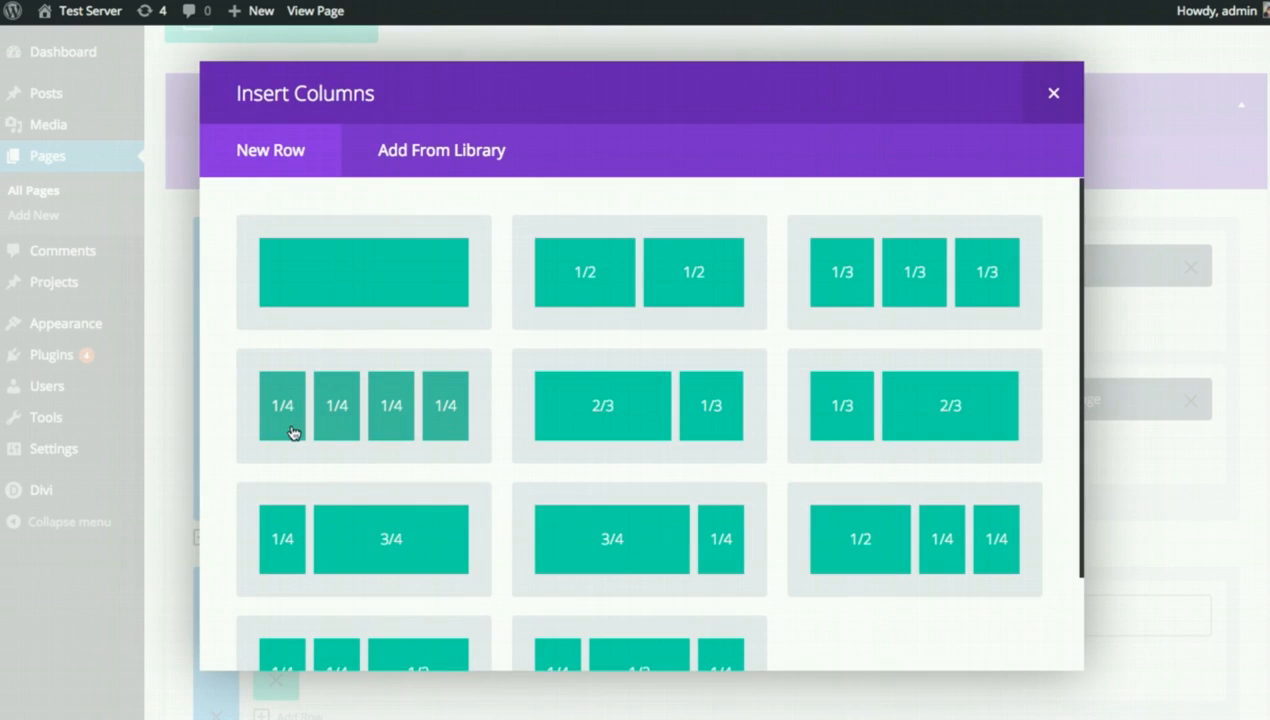
{"action": "left_click", "coordinate": [380, 418]}
{"action": "scroll", "coordinate": [493, 432], "scroll_direction": "down", "scroll_amount": 3}
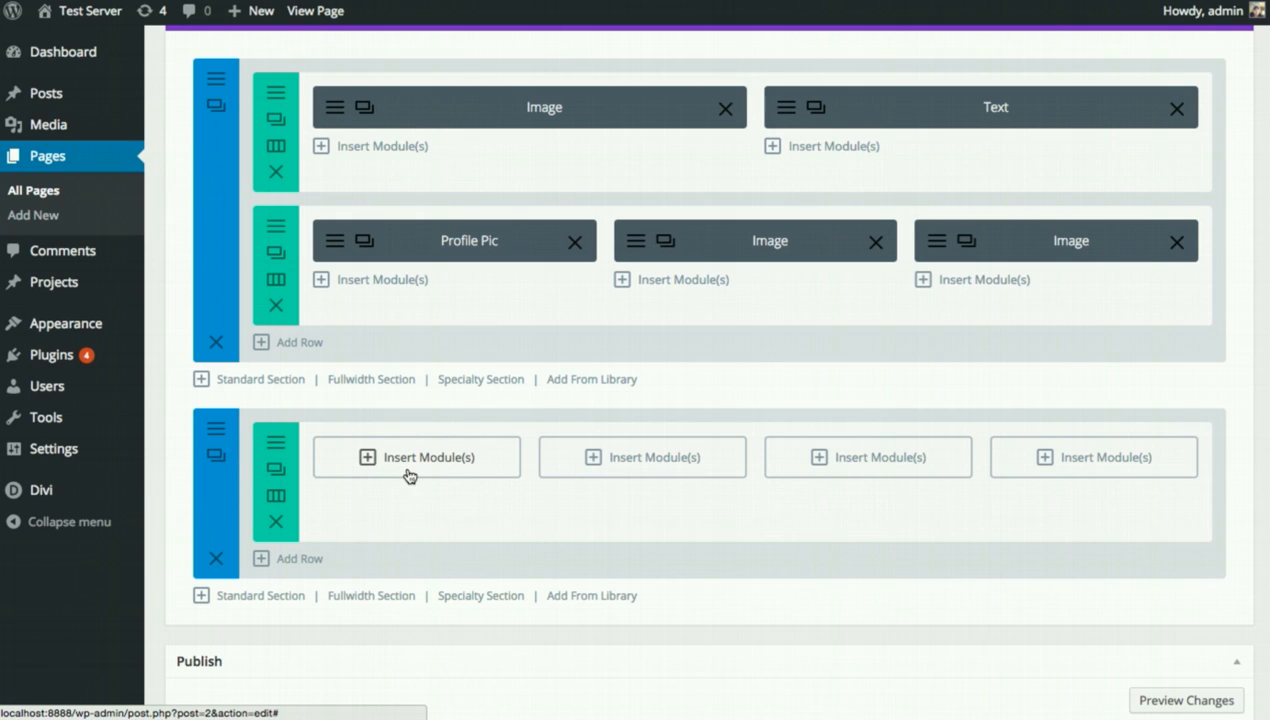
Insert a Blurb titled 'Blurb Module' in the first column, using the double speech-bubble icon.
{"action": "left_click", "coordinate": [424, 467]}
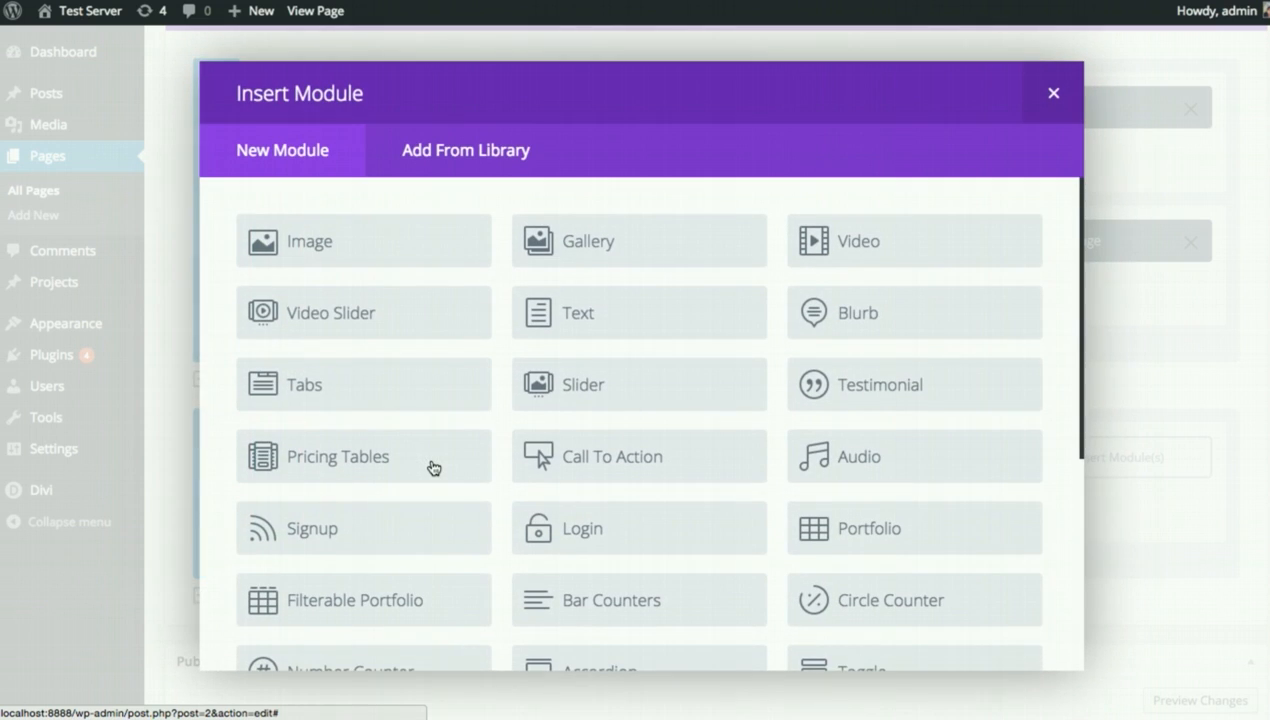
{"action": "left_click", "coordinate": [921, 320]}
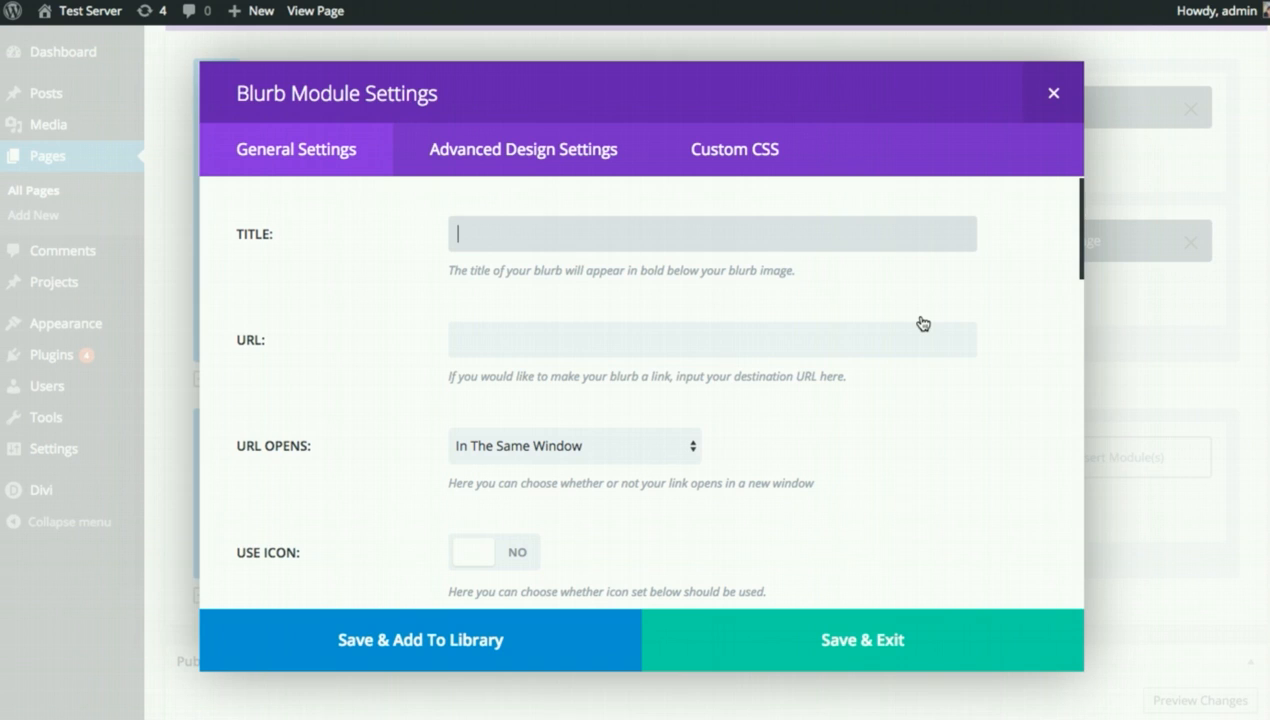
{"action": "type", "text": "Blurb Module"}
{"action": "scroll", "coordinate": [928, 366], "scroll_direction": "down", "scroll_amount": 3}
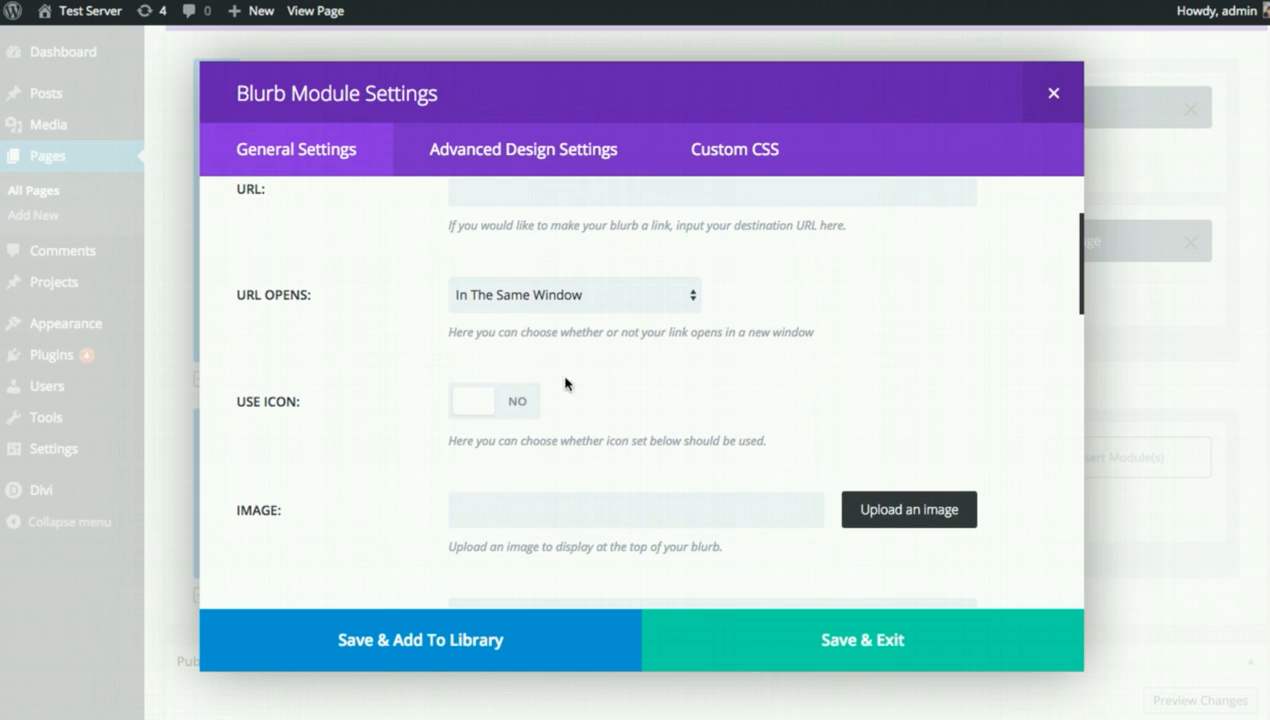
{"action": "left_click", "coordinate": [456, 398]}
{"action": "scroll", "coordinate": [757, 377], "scroll_direction": "down", "scroll_amount": 2}
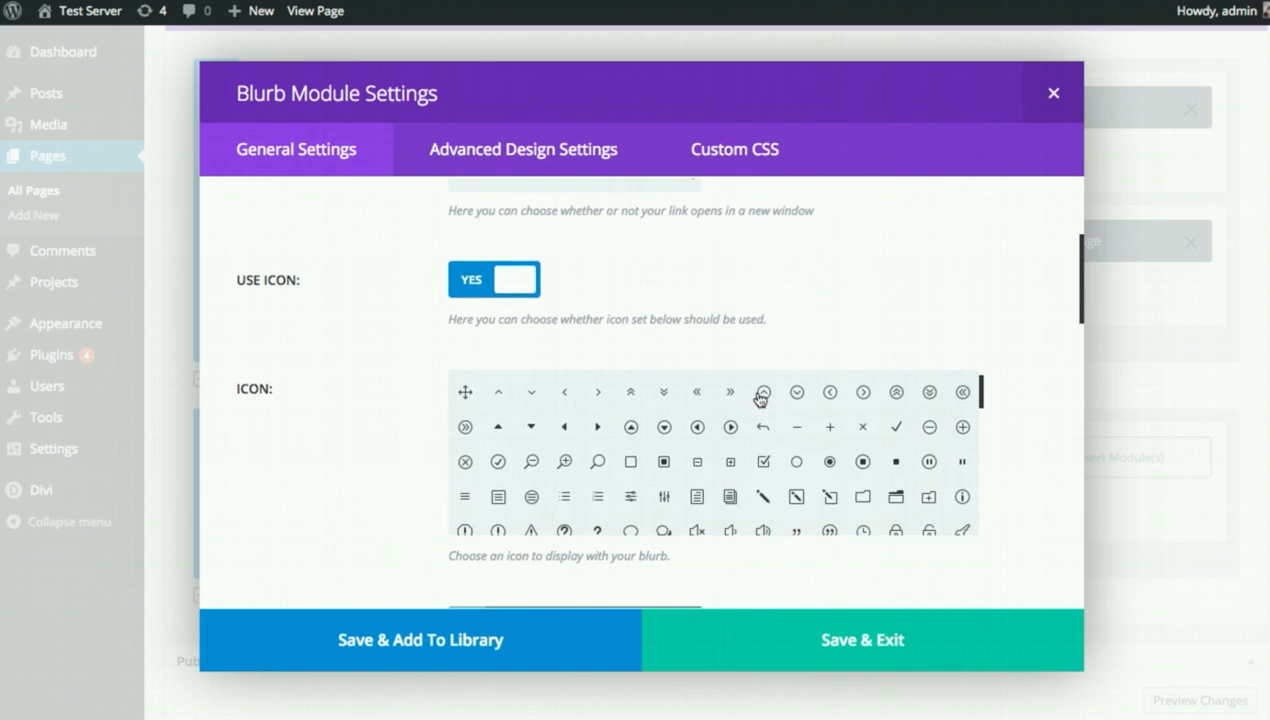
{"action": "scroll", "coordinate": [760, 398], "scroll_direction": "down", "scroll_amount": 2}
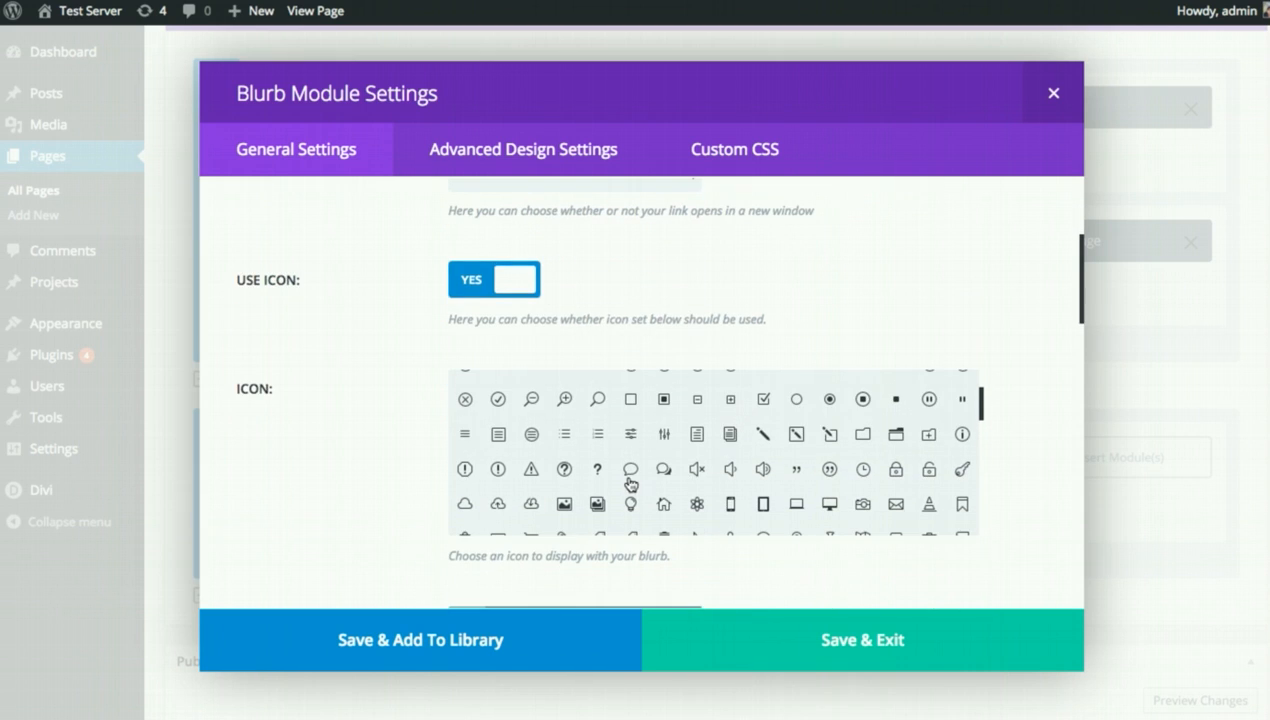
{"action": "left_click", "coordinate": [663, 469]}
{"action": "scroll", "coordinate": [1000, 345], "scroll_direction": "down", "scroll_amount": 5}
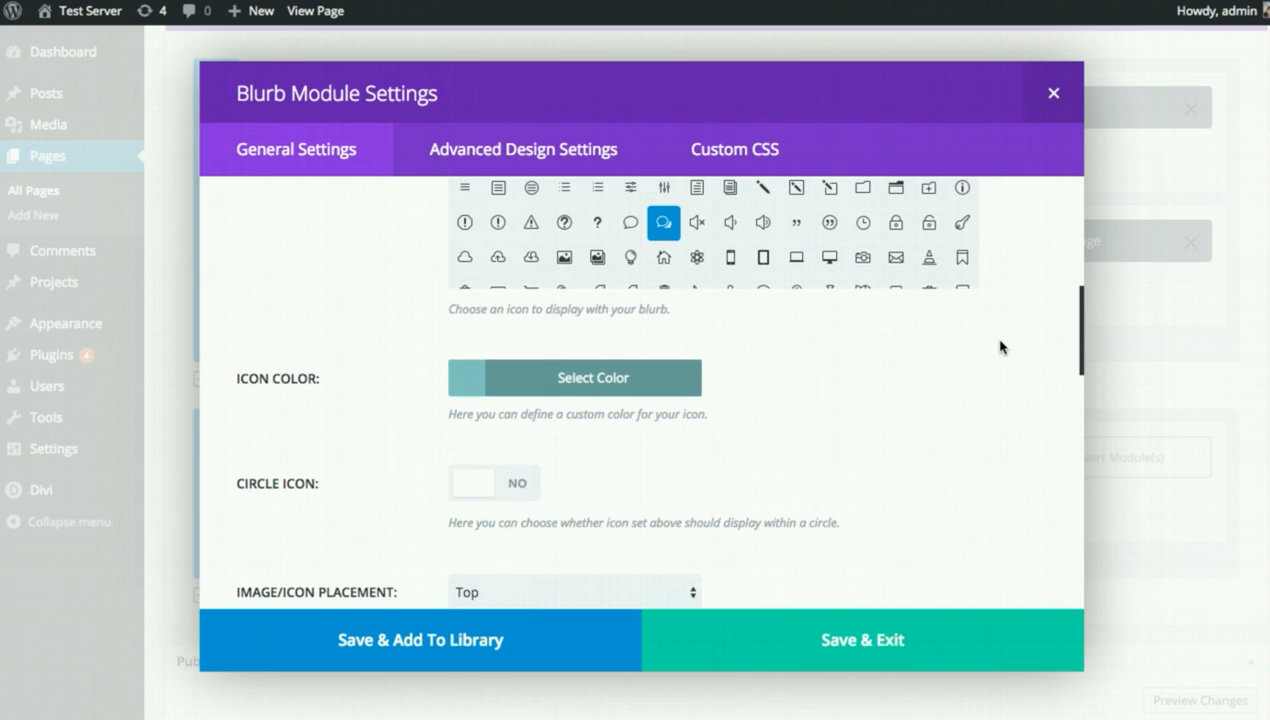
Colour the icon light purple, set the text colour to Light and centre the text.
{"action": "left_click", "coordinate": [560, 365]}
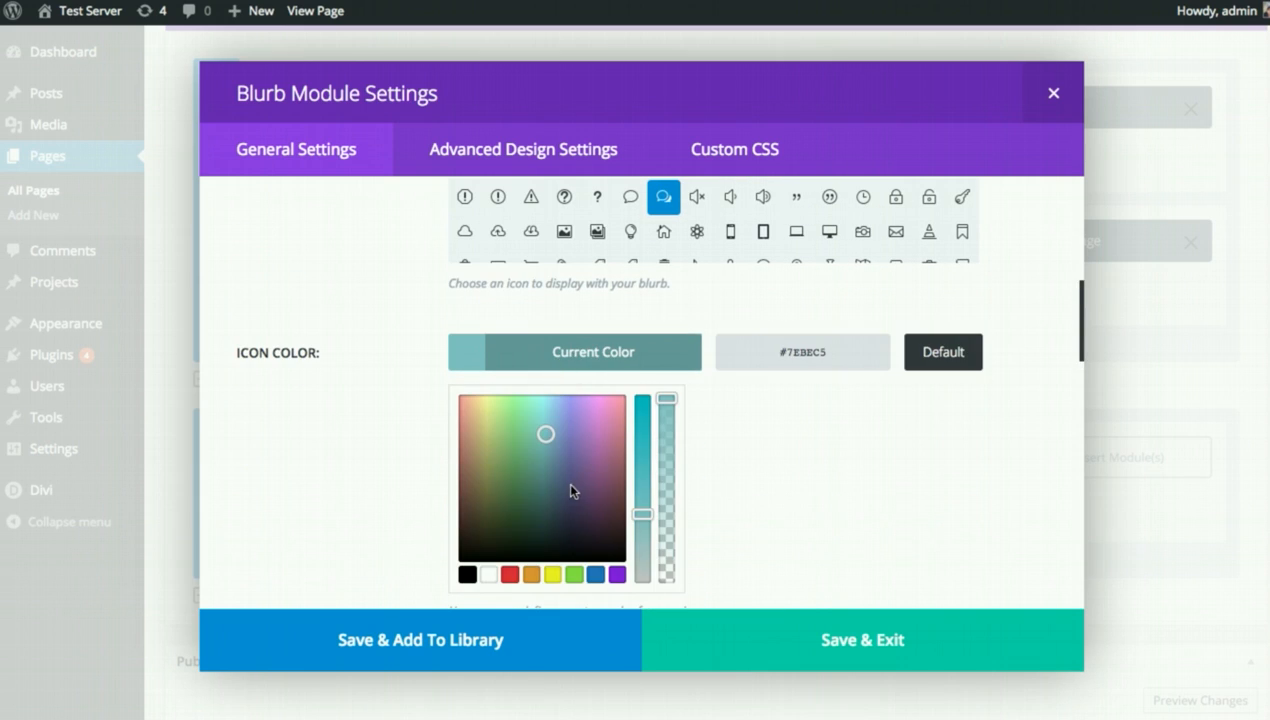
{"action": "left_click_drag", "start_coordinate": [592, 406], "coordinate": [589, 403]}
{"action": "left_click_drag", "start_coordinate": [641, 512], "coordinate": [642, 543]}
{"action": "left_click", "coordinate": [570, 358]}
{"action": "scroll", "coordinate": [760, 405], "scroll_direction": "down", "scroll_amount": 3}
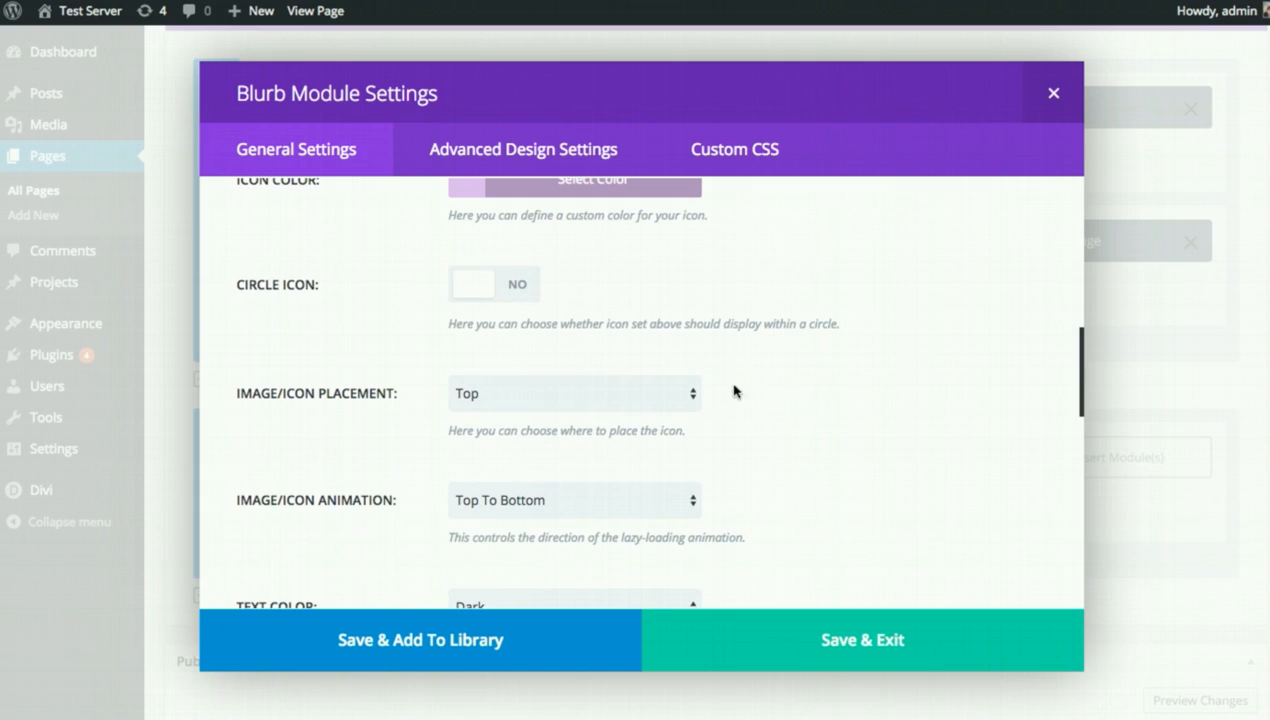
{"action": "scroll", "coordinate": [705, 368], "scroll_direction": "down", "scroll_amount": 3}
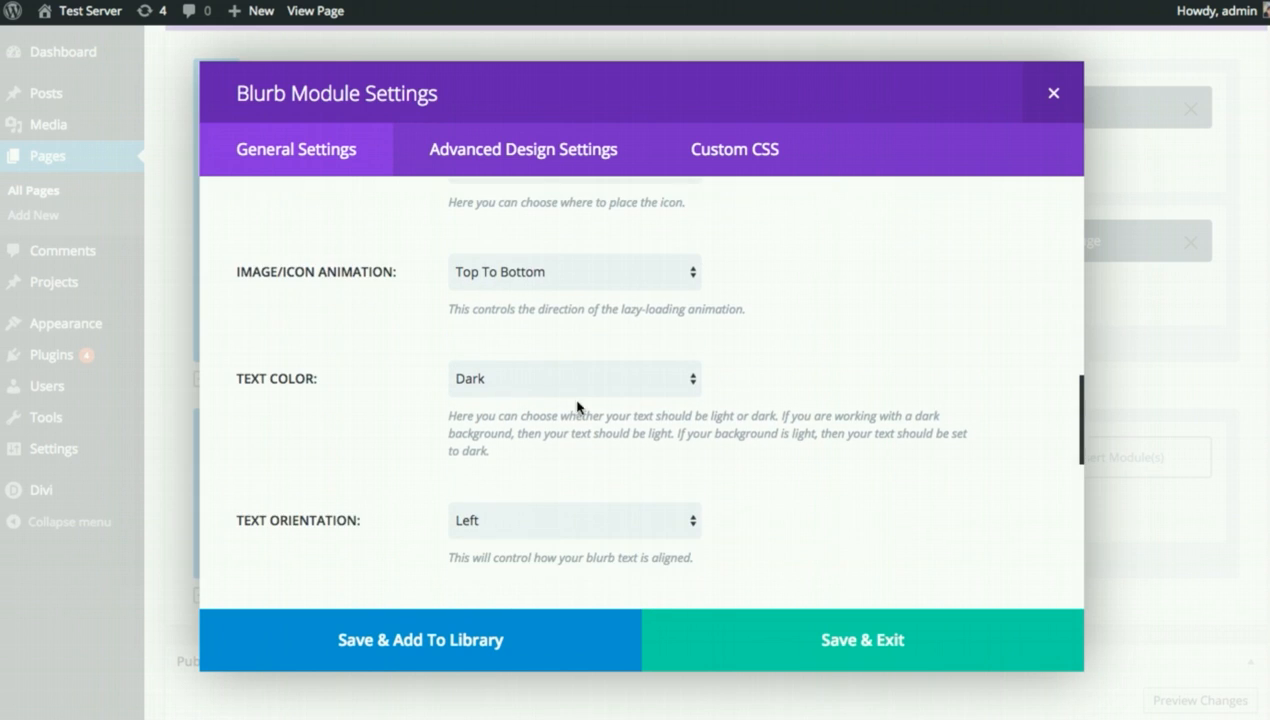
{"action": "left_click", "coordinate": [537, 390]}
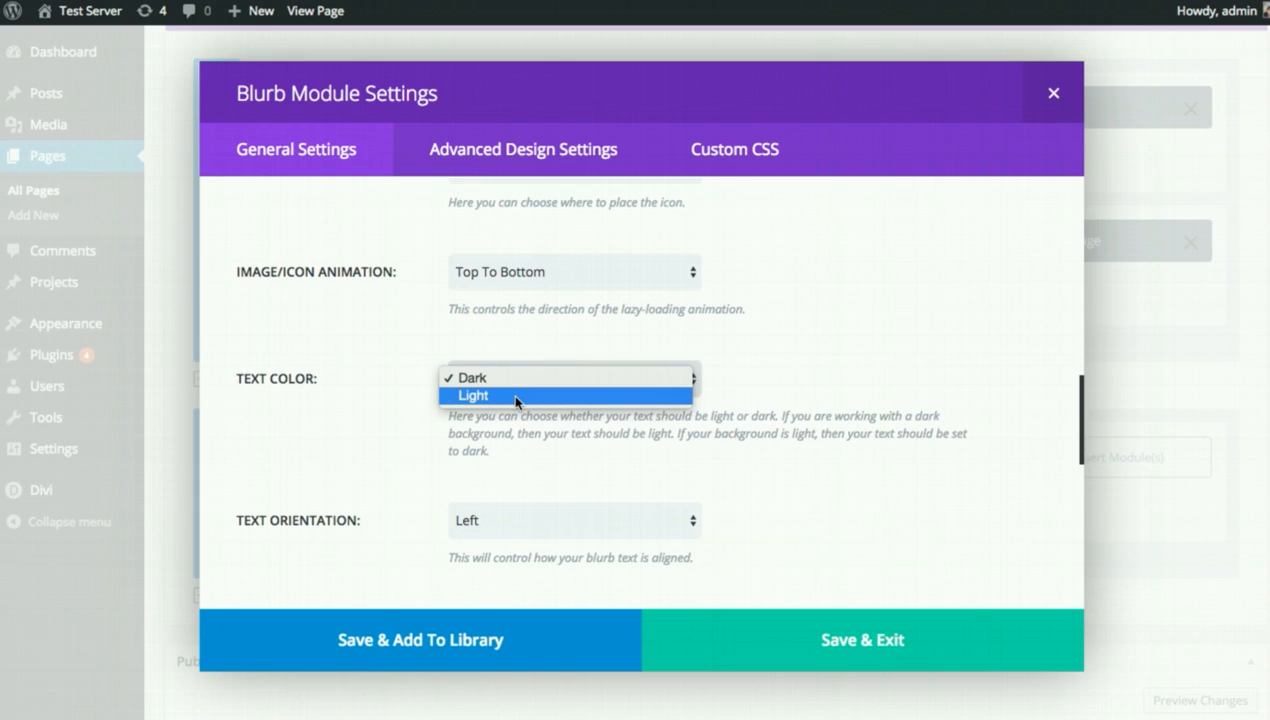
{"action": "left_click", "coordinate": [511, 395]}
{"action": "scroll", "coordinate": [905, 462], "scroll_direction": "down", "scroll_amount": 2}
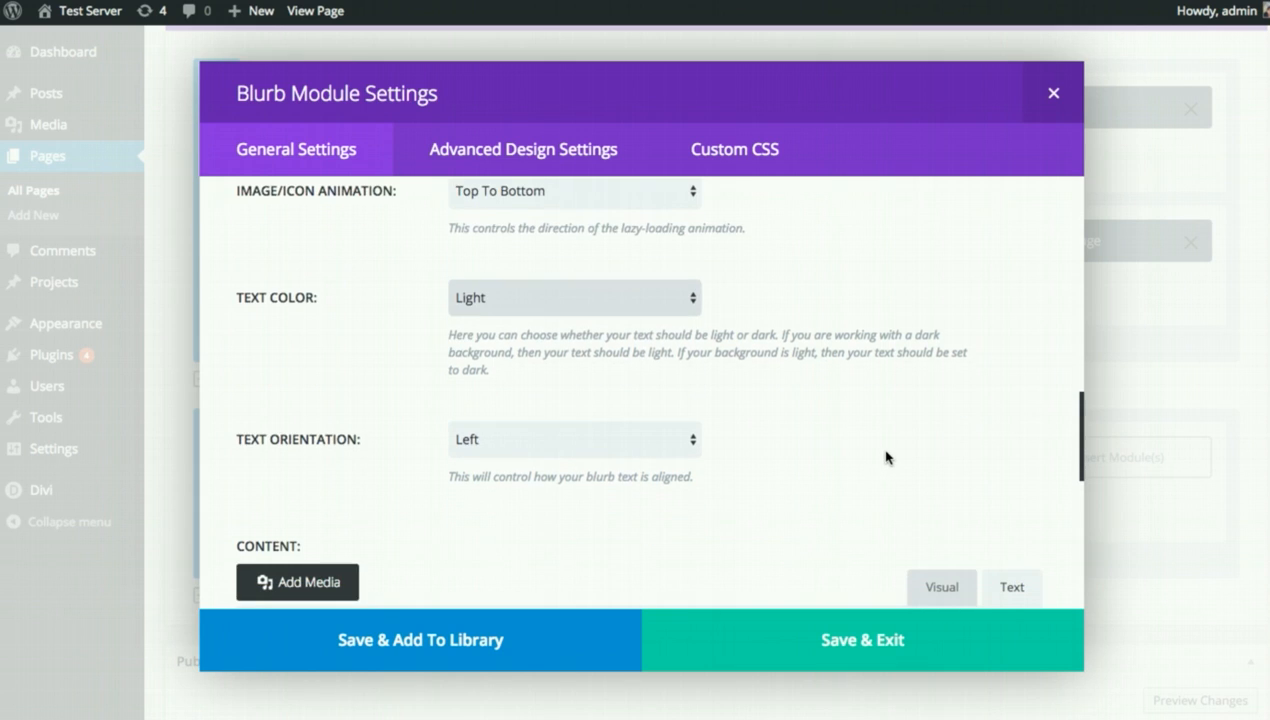
{"action": "left_click", "coordinate": [614, 410]}
{"action": "left_click", "coordinate": [590, 424]}
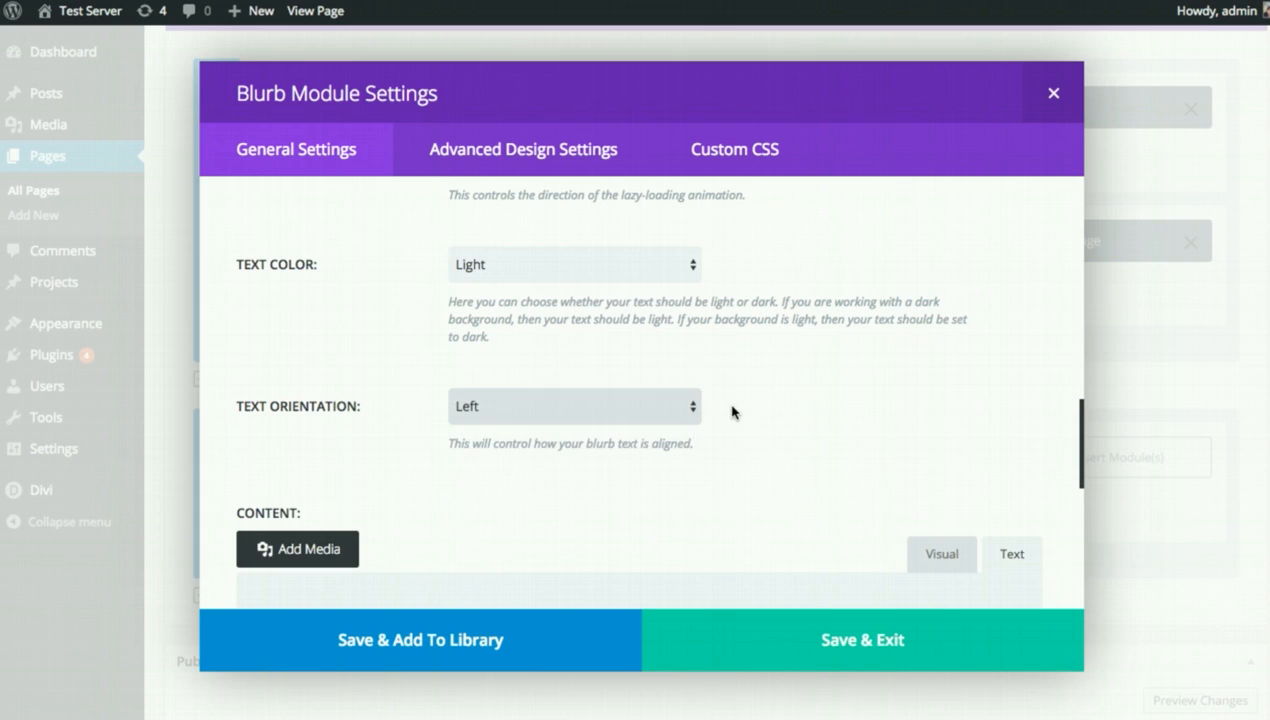
Paste the placeholder paragraph into the blurb content and save the module.
{"action": "scroll", "coordinate": [845, 414], "scroll_direction": "down", "scroll_amount": 4}
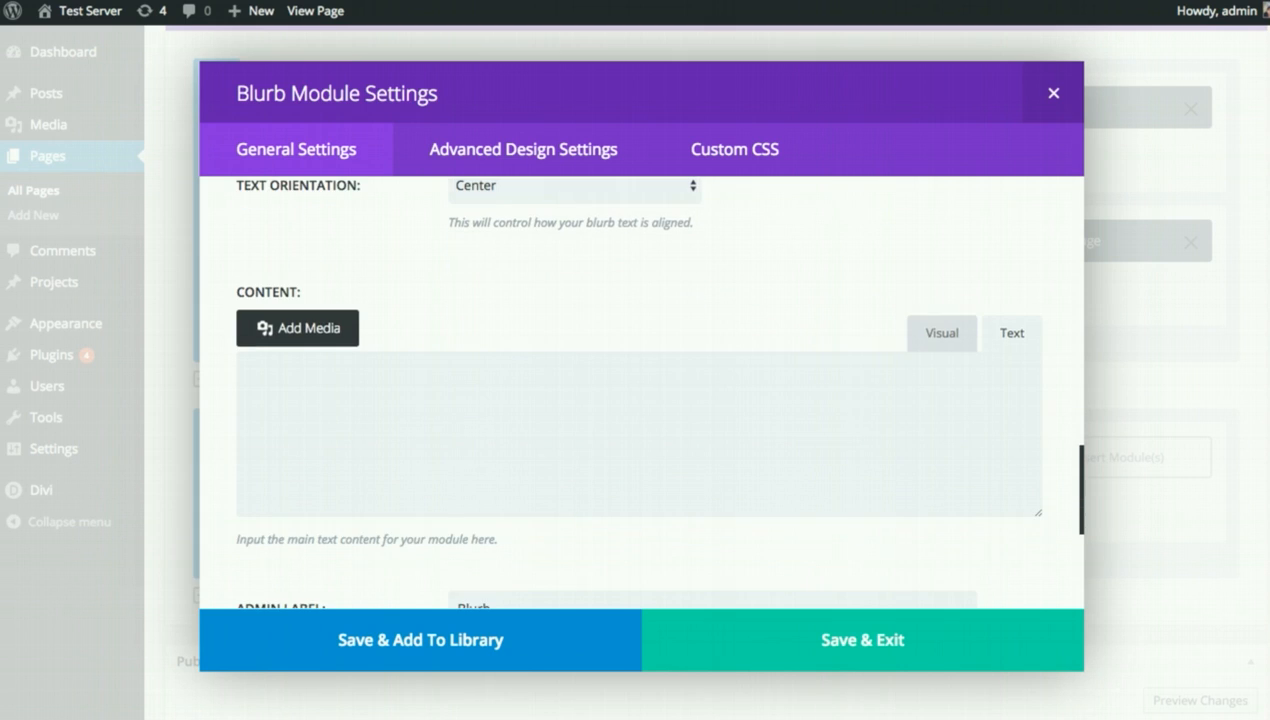
{"action": "left_click", "coordinate": [522, 438]}
{"action": "type", "text": "Pellentesque varius ipsum sit amet feugiat sollicitudin. Donec tempor porttitor enim, non ullamcorper ligula sodales vel. Sed rutrum quam eget fermentum facilisis. Integer pellentesque lacinia purus id scelerisque."}
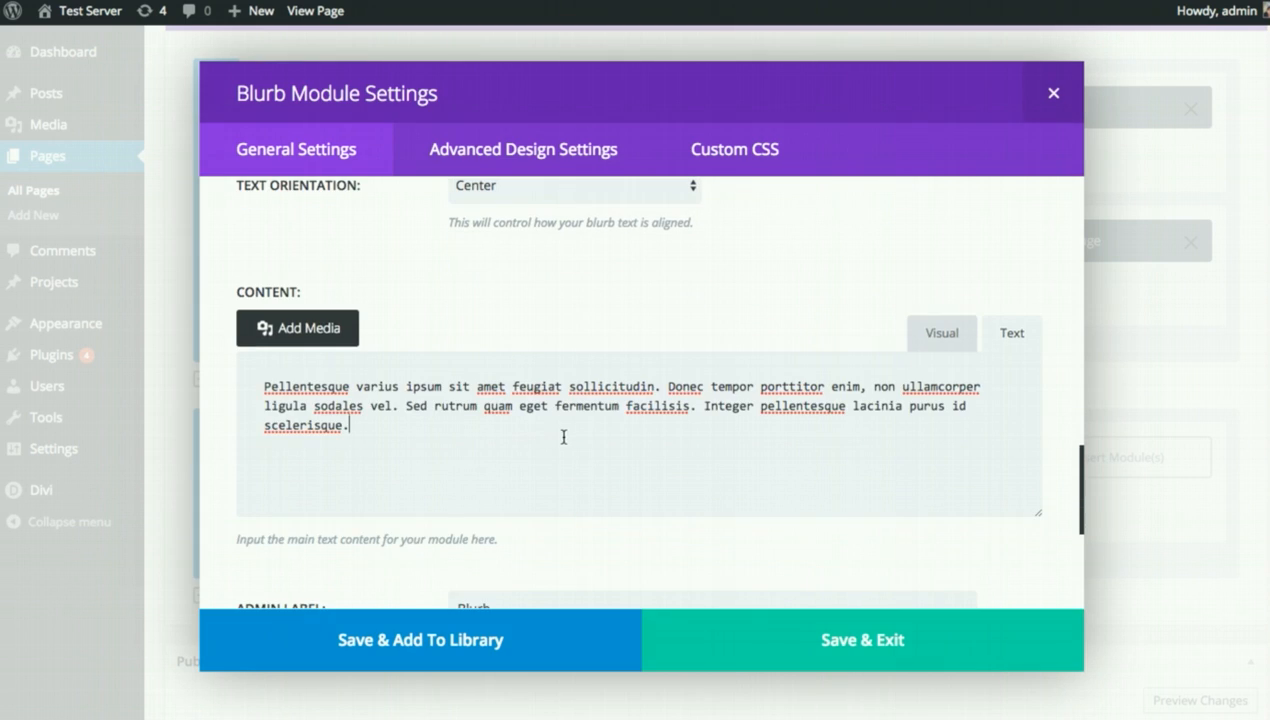
{"action": "scroll", "coordinate": [640, 440], "scroll_direction": "down", "scroll_amount": 5}
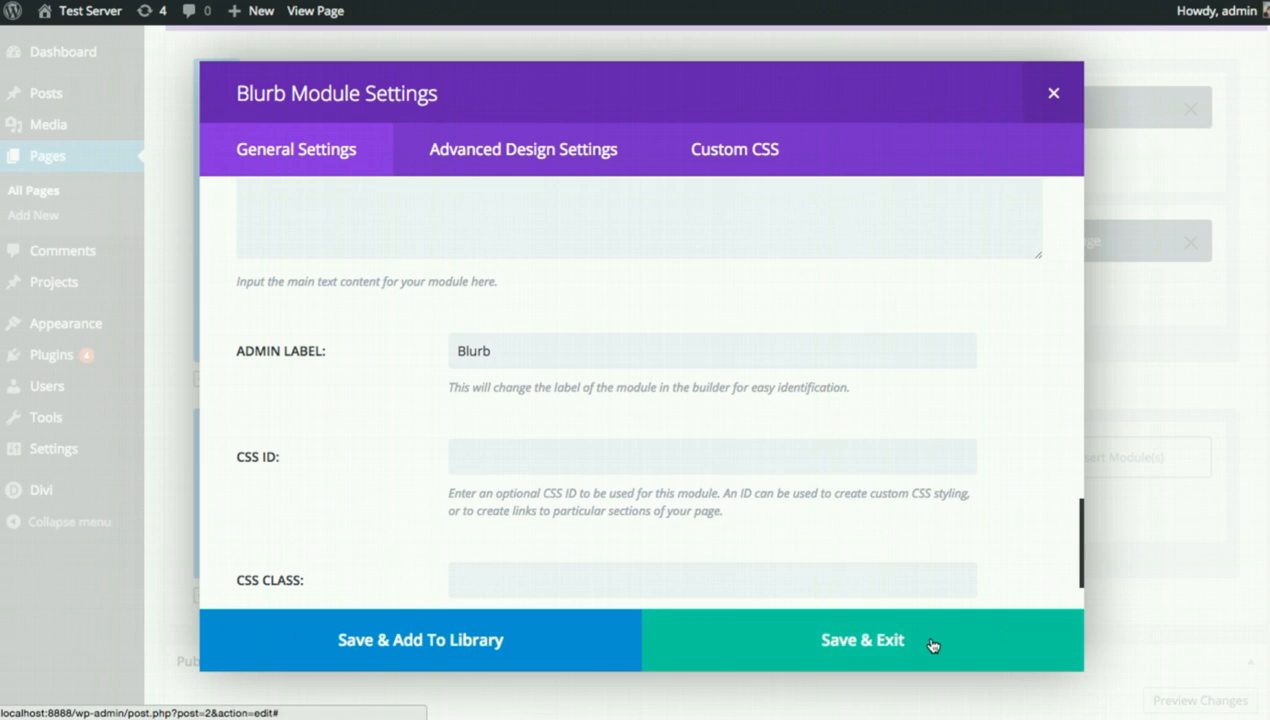
{"action": "left_click", "coordinate": [930, 643]}
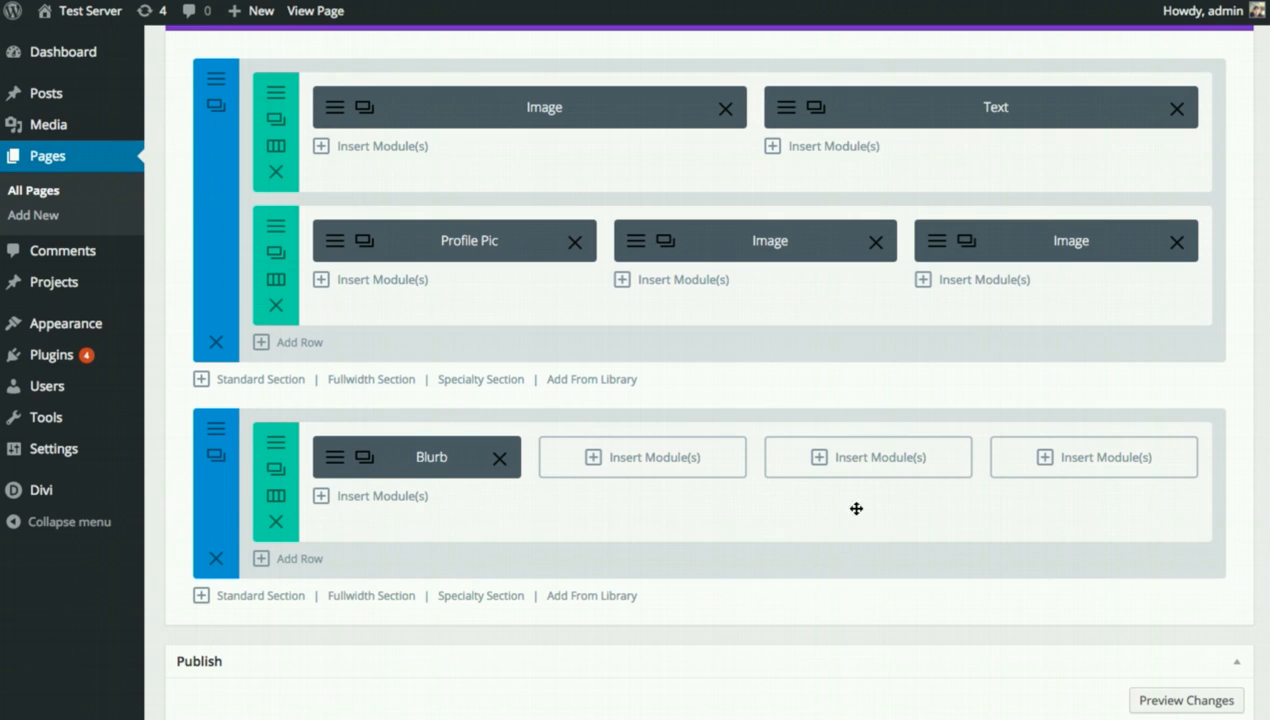
Duplicate the Blurb module twice and drag a copy into the second column.
{"action": "left_click", "coordinate": [364, 459]}
{"action": "left_click", "coordinate": [364, 459]}
{"action": "left_click", "coordinate": [364, 459]}
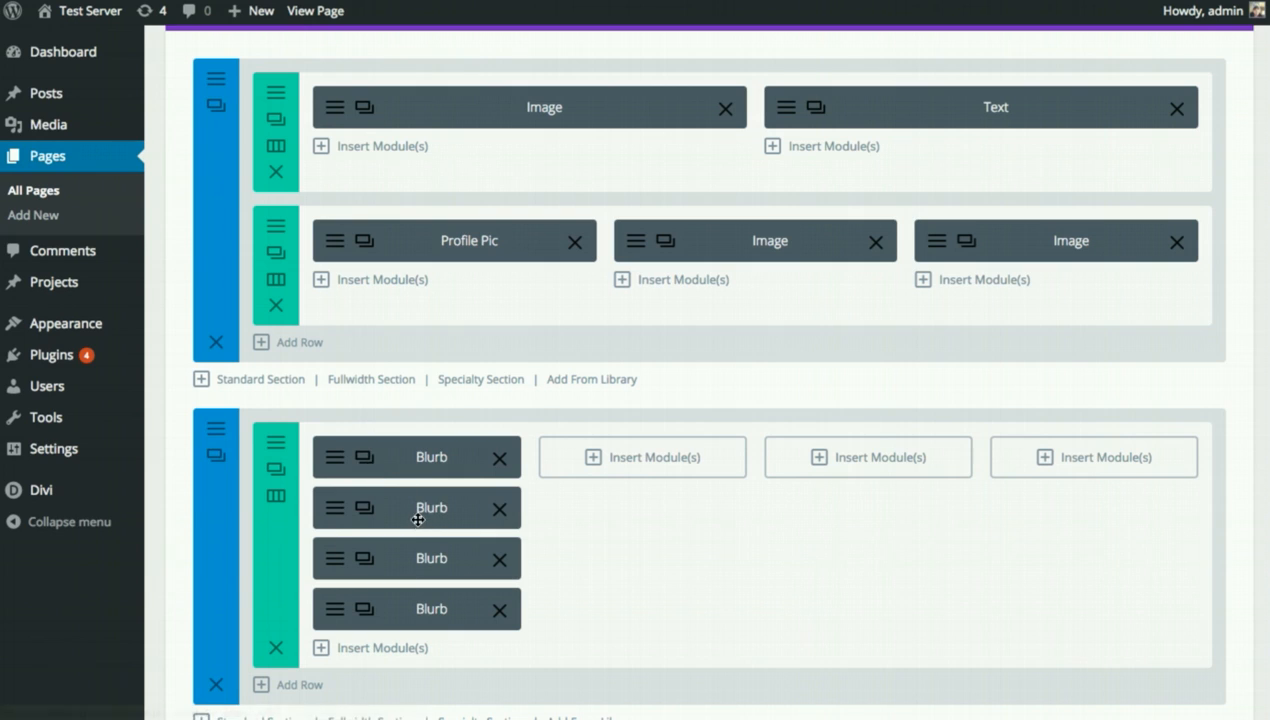
{"action": "left_click_drag", "start_coordinate": [420, 512], "coordinate": [1059, 471]}
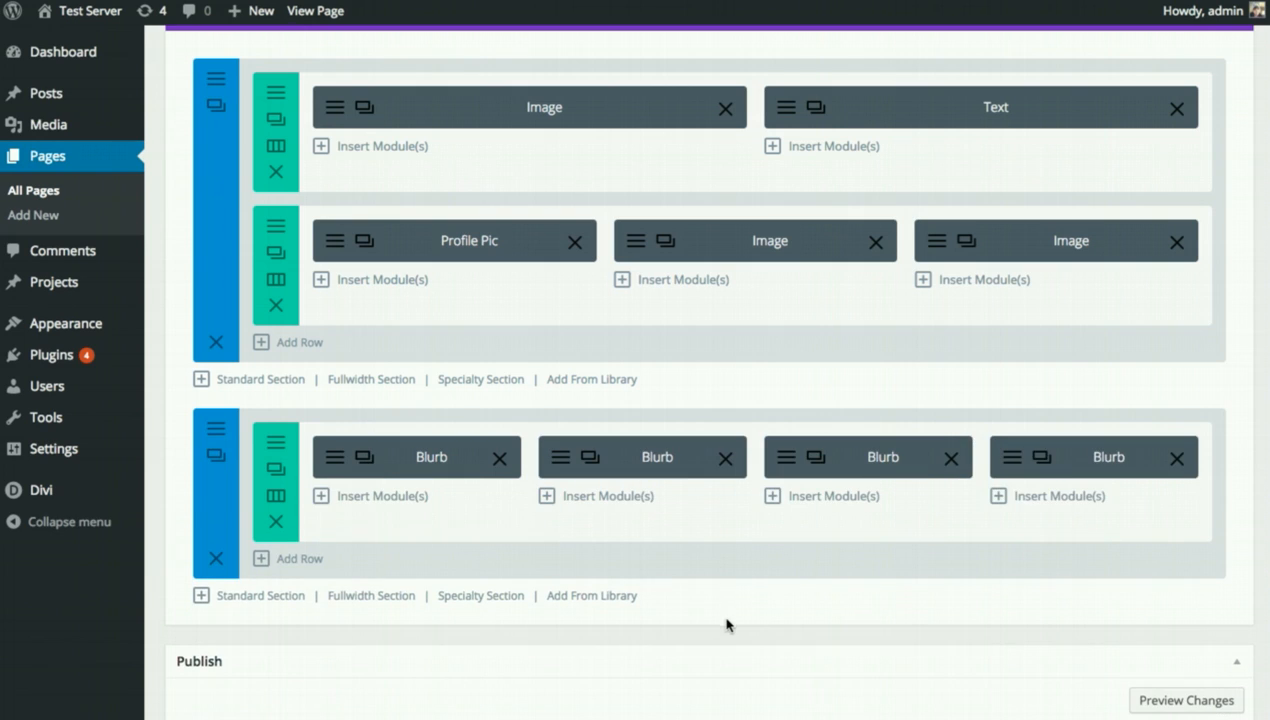
Give the Blurb section a custom dark grey background colour.
{"action": "left_click", "coordinate": [217, 435]}
{"action": "scroll", "coordinate": [1015, 417], "scroll_direction": "down", "scroll_amount": 5}
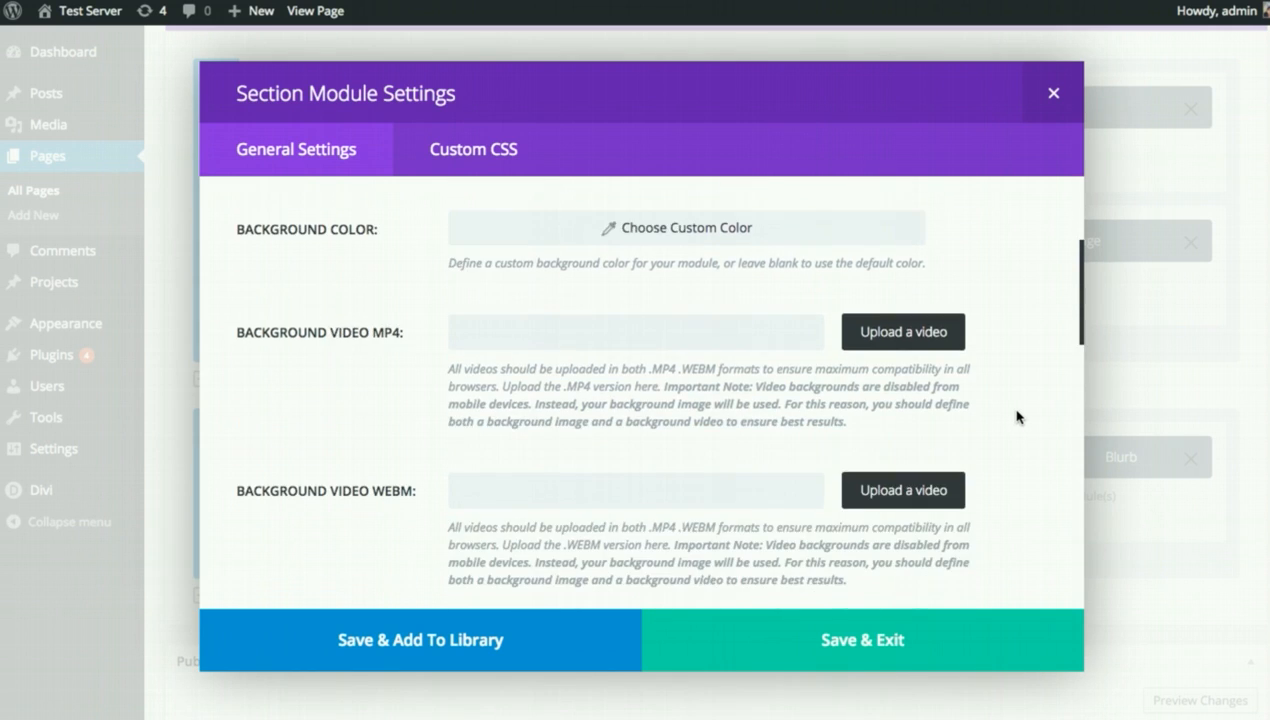
{"action": "scroll", "coordinate": [1015, 417], "scroll_direction": "up", "scroll_amount": 5}
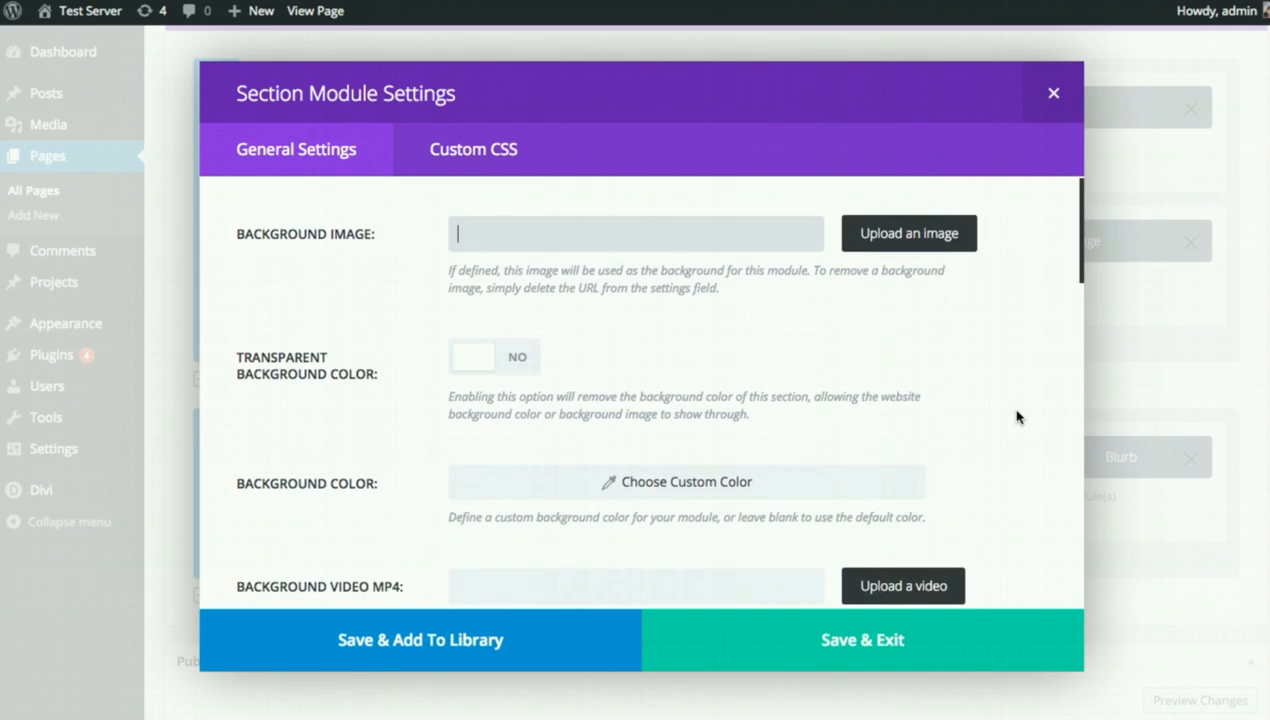
{"action": "left_click", "coordinate": [700, 484]}
{"action": "left_click", "coordinate": [590, 479]}
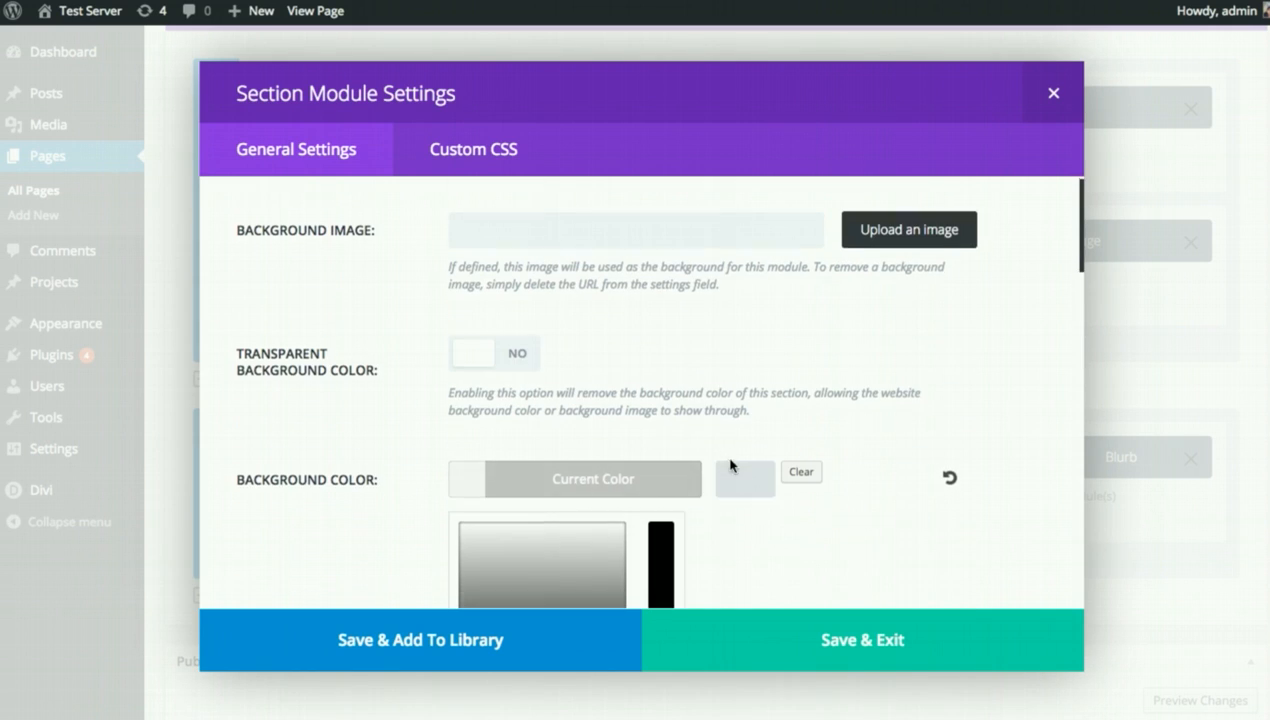
{"action": "scroll", "coordinate": [521, 478], "scroll_direction": "down", "scroll_amount": 2}
{"action": "left_click_drag", "start_coordinate": [484, 544], "coordinate": [456, 558]}
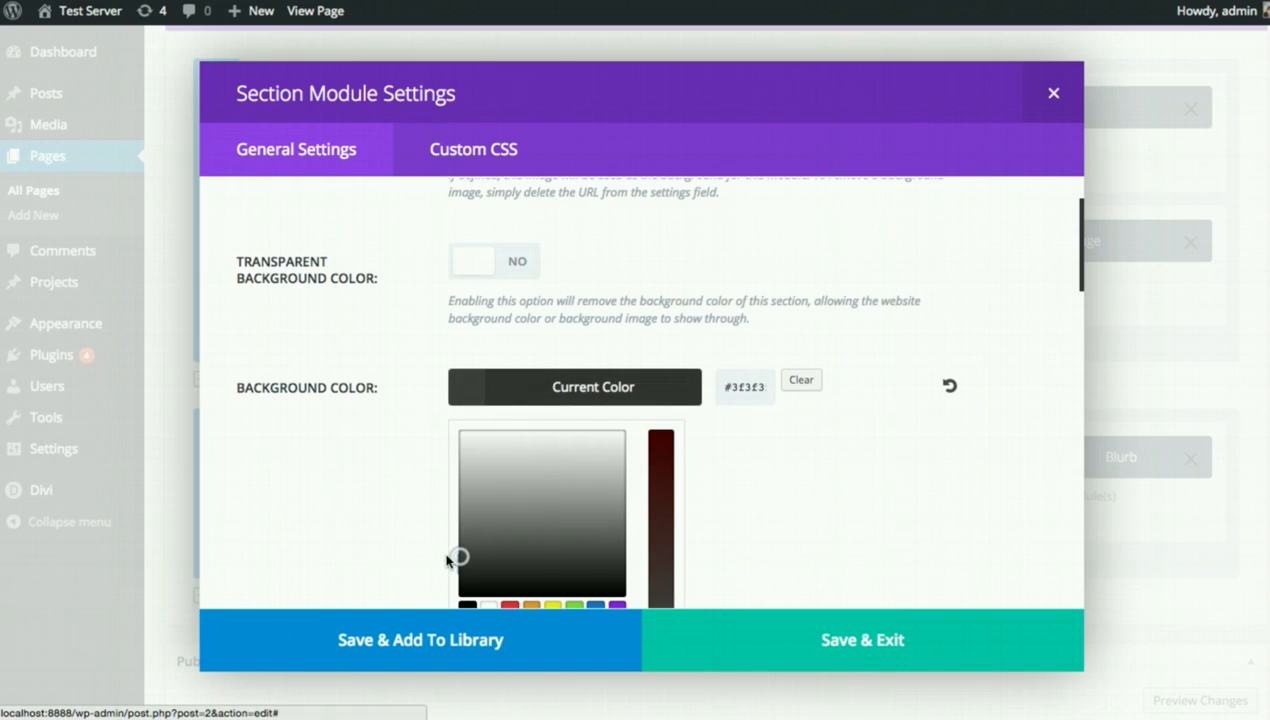
{"action": "left_click", "coordinate": [445, 561]}
Save the section settings and update the page.
{"action": "left_click", "coordinate": [884, 641]}
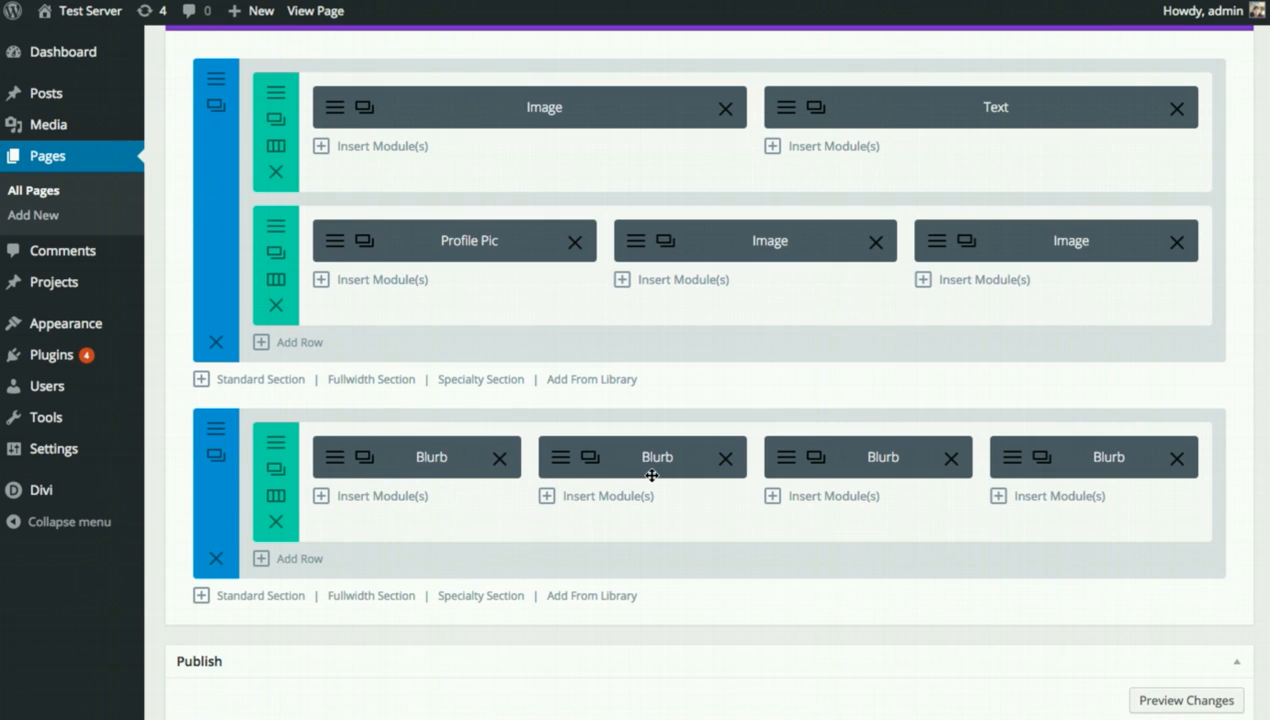
{"action": "scroll", "coordinate": [1029, 471], "scroll_direction": "down", "scroll_amount": 3}
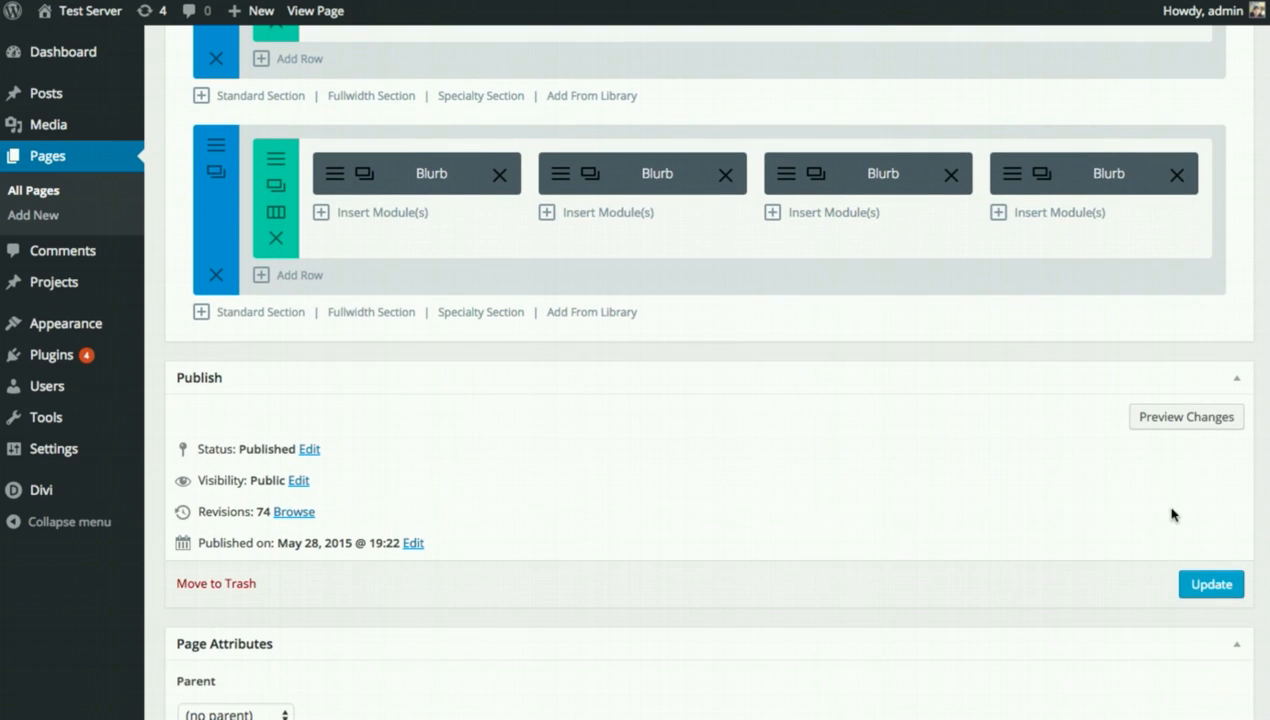
{"action": "left_click", "coordinate": [1198, 576]}
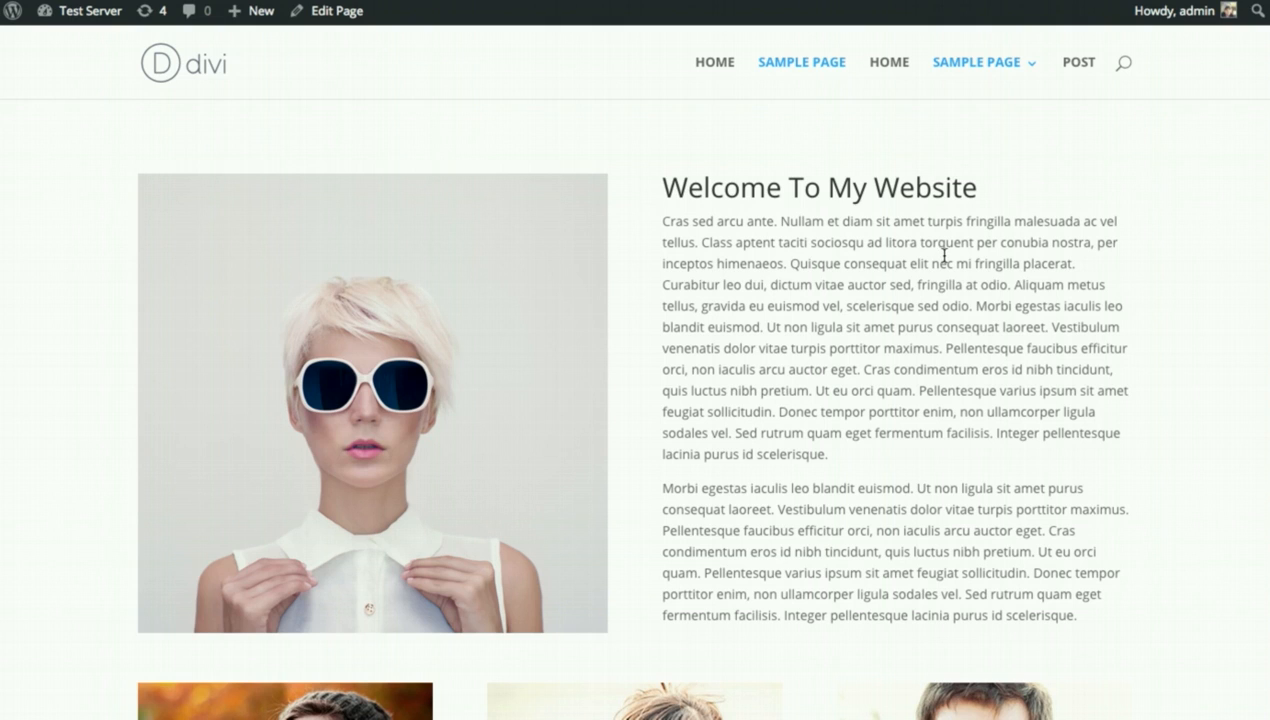
{"action": "key", "text": "super+r"}
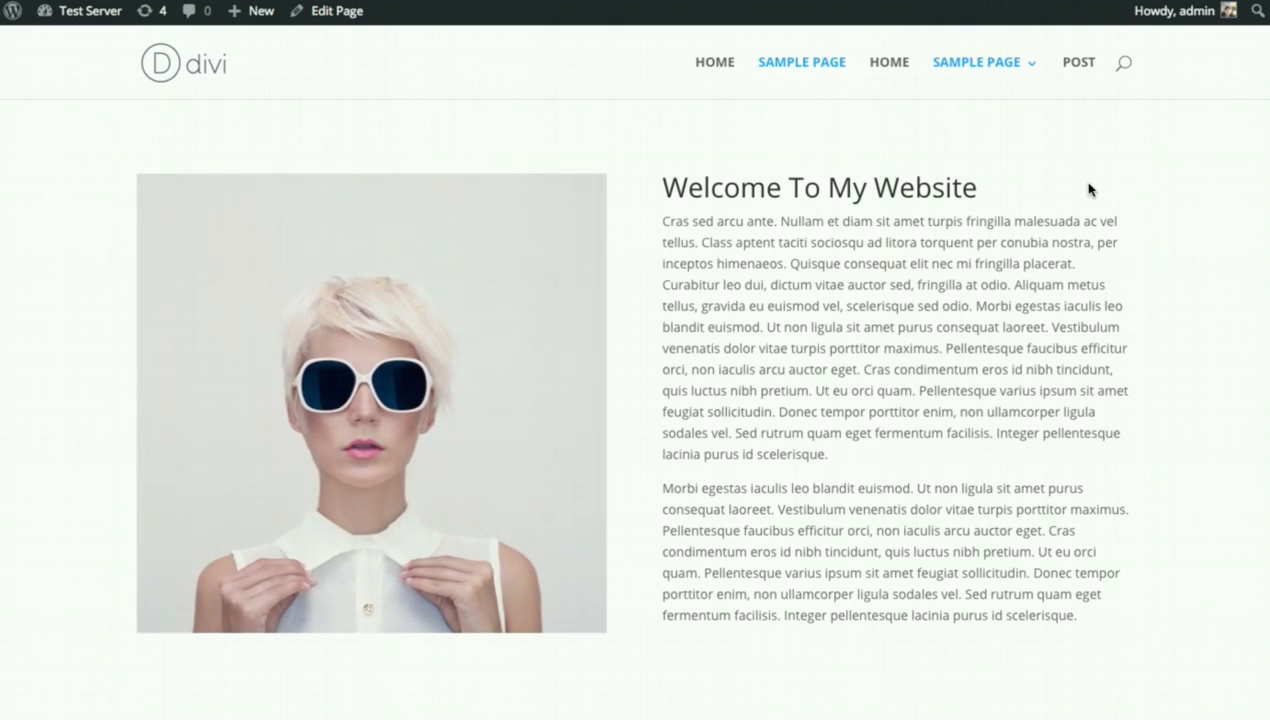
{"action": "scroll", "coordinate": [1089, 190], "scroll_direction": "down", "scroll_amount": 7}
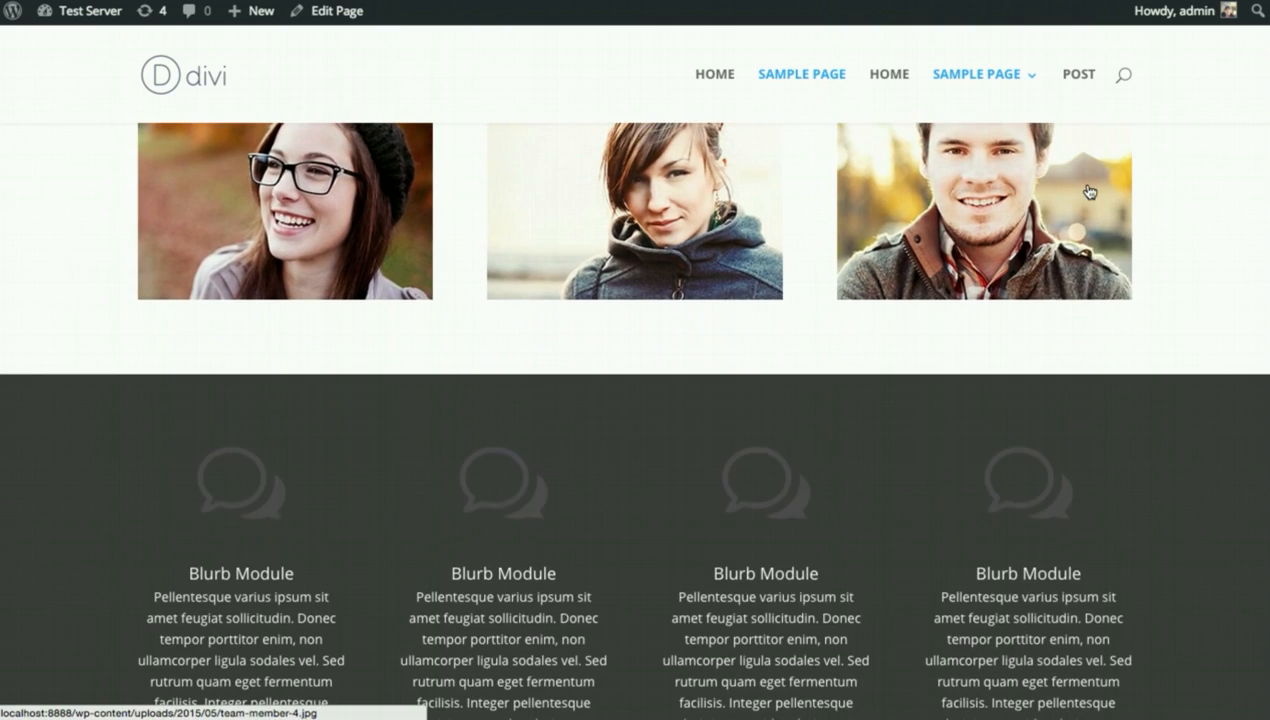
{"action": "scroll", "coordinate": [1089, 192], "scroll_direction": "down", "scroll_amount": 5}
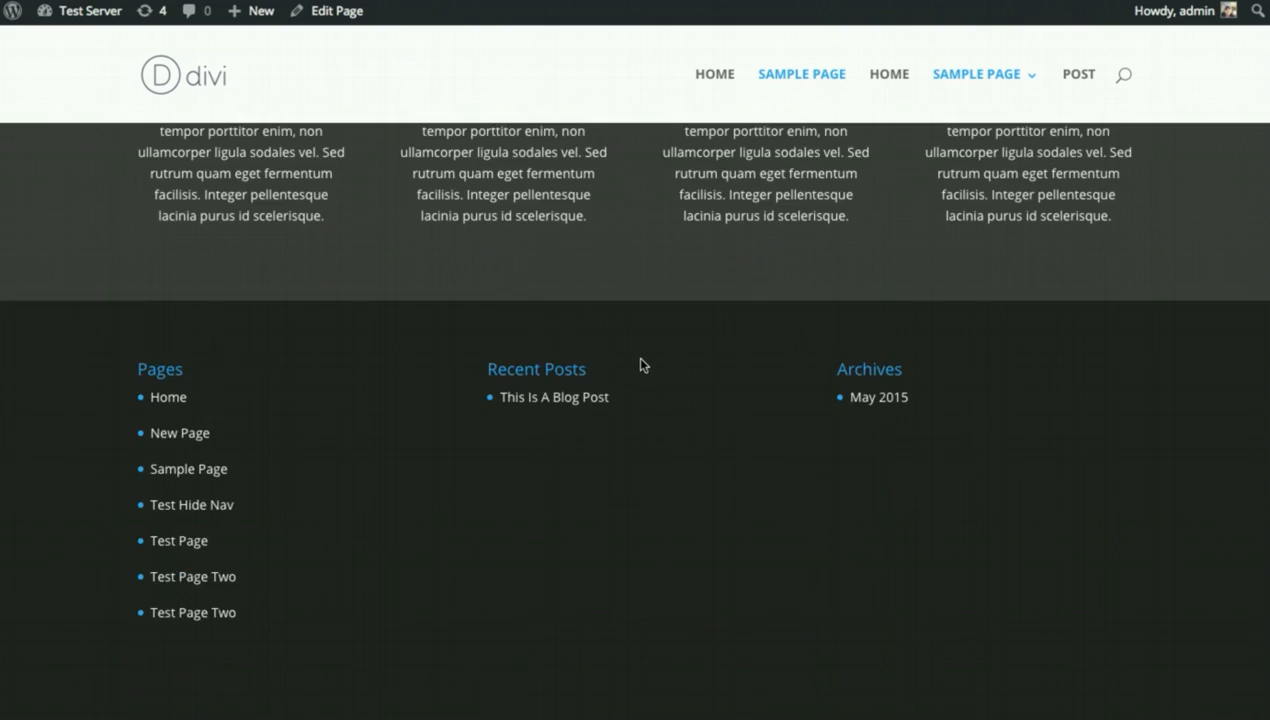
{"action": "scroll", "coordinate": [641, 364], "scroll_direction": "up", "scroll_amount": 5}
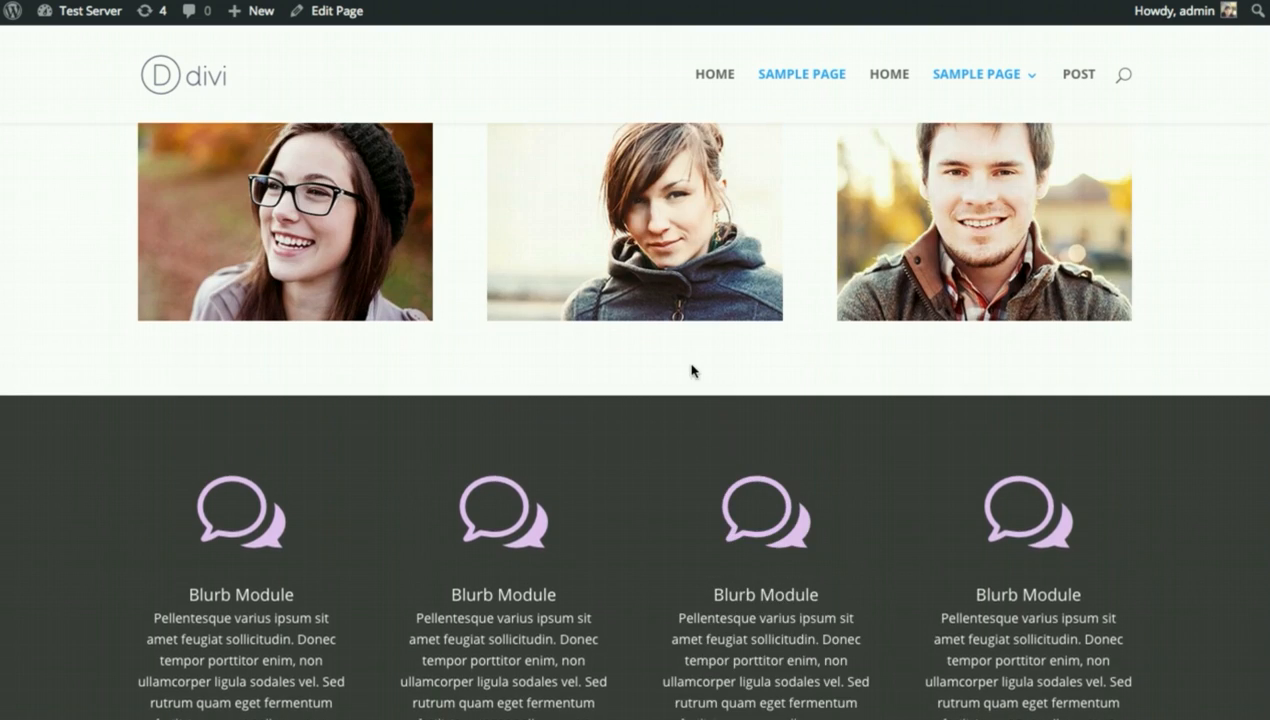
{"action": "scroll", "coordinate": [692, 371], "scroll_direction": "down", "scroll_amount": 1}
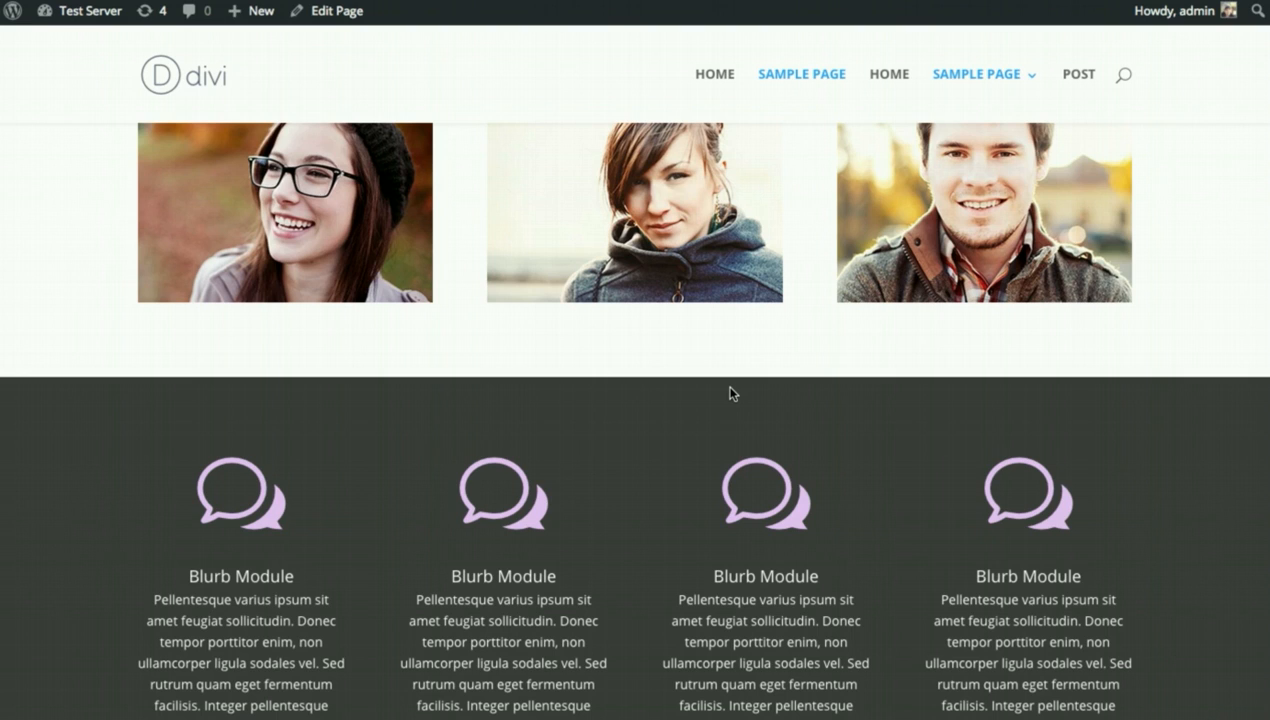
{"action": "scroll", "coordinate": [730, 392], "scroll_direction": "up", "scroll_amount": 5}
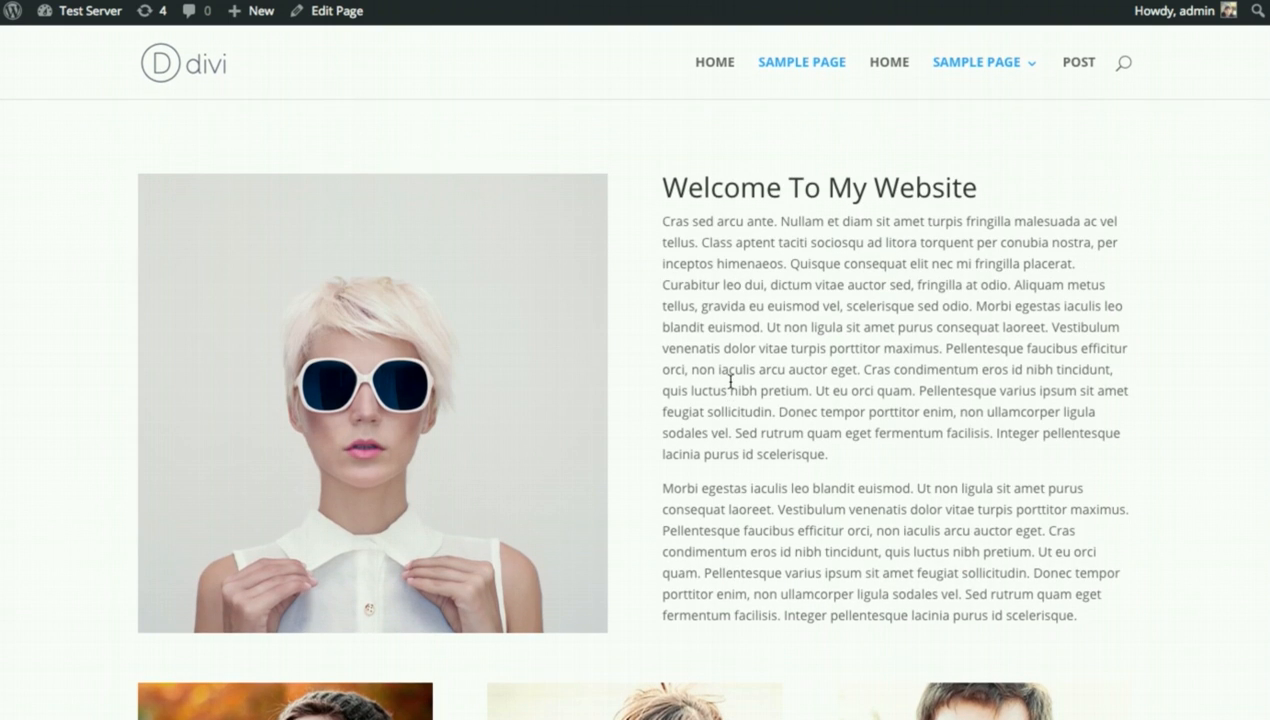
{"action": "scroll", "coordinate": [734, 371], "scroll_direction": "down", "scroll_amount": 1}
{"action": "scroll", "coordinate": [734, 371], "scroll_direction": "up", "scroll_amount": 1}
{"action": "mouse_move", "coordinate": [85, 14]}
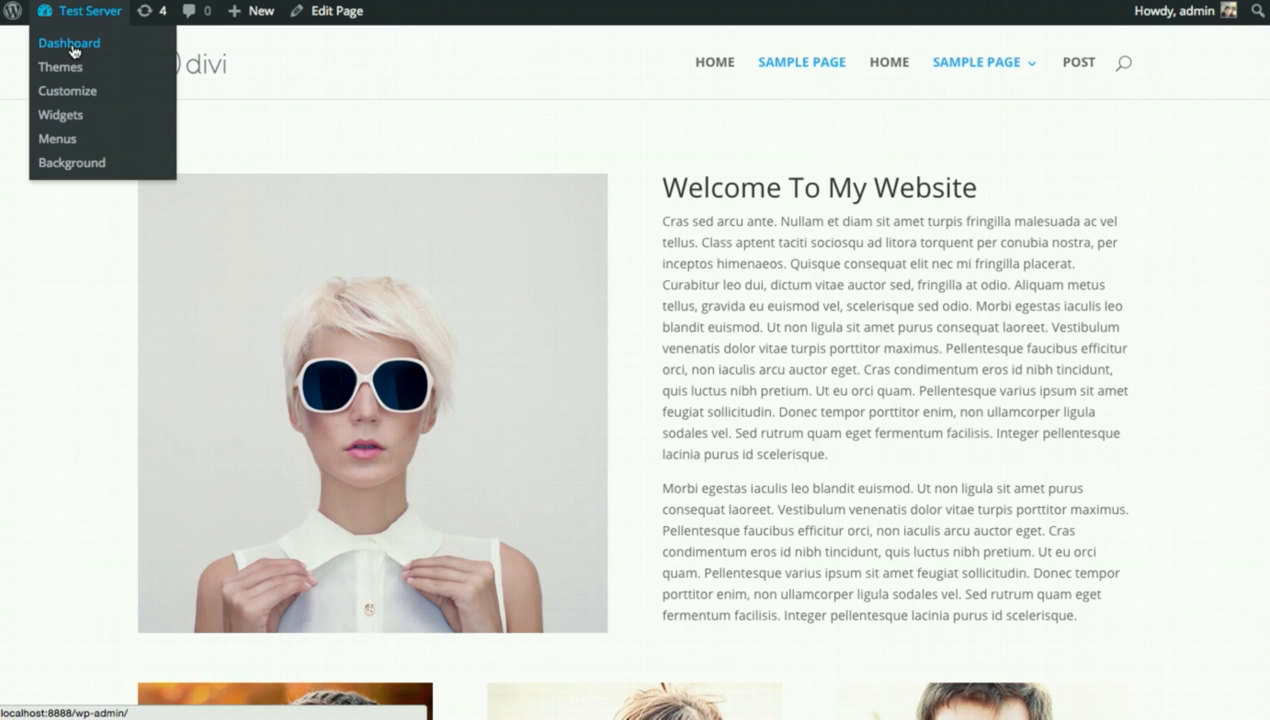
From the Dashboard, add a new page and switch it to the Divi Builder.
{"action": "left_click", "coordinate": [73, 51]}
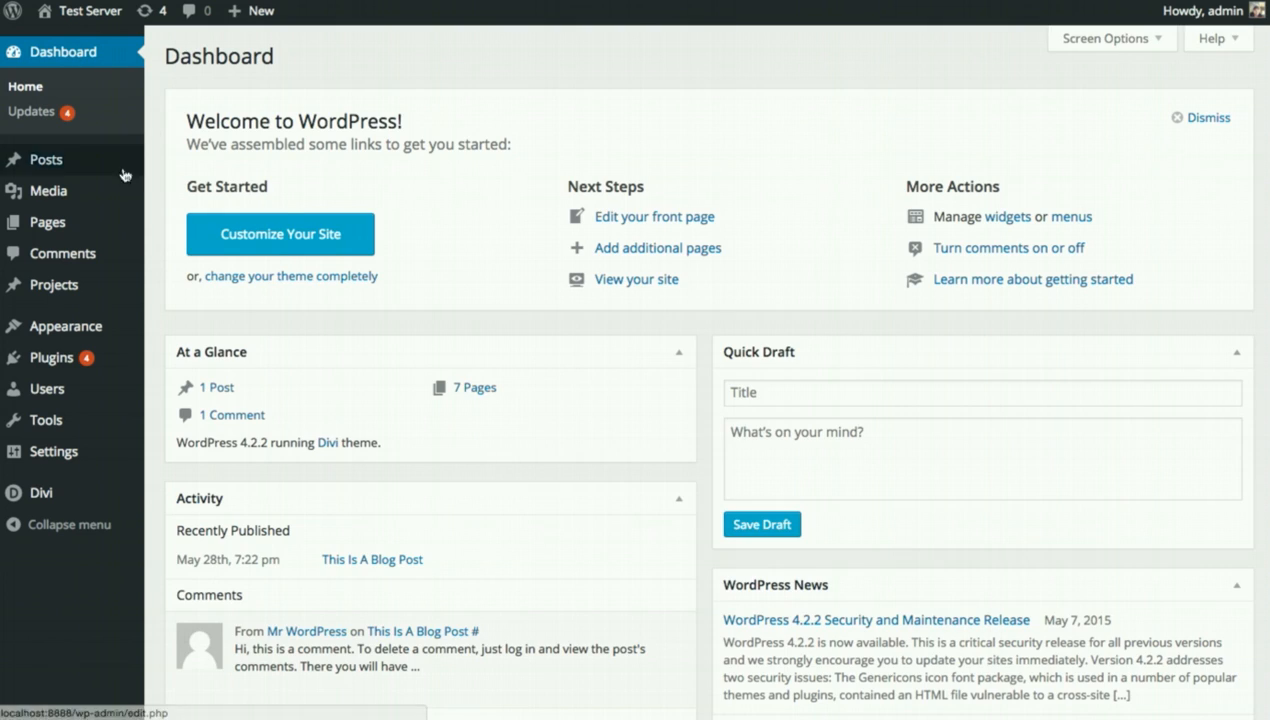
{"action": "mouse_move", "coordinate": [77, 224]}
{"action": "left_click", "coordinate": [166, 249]}
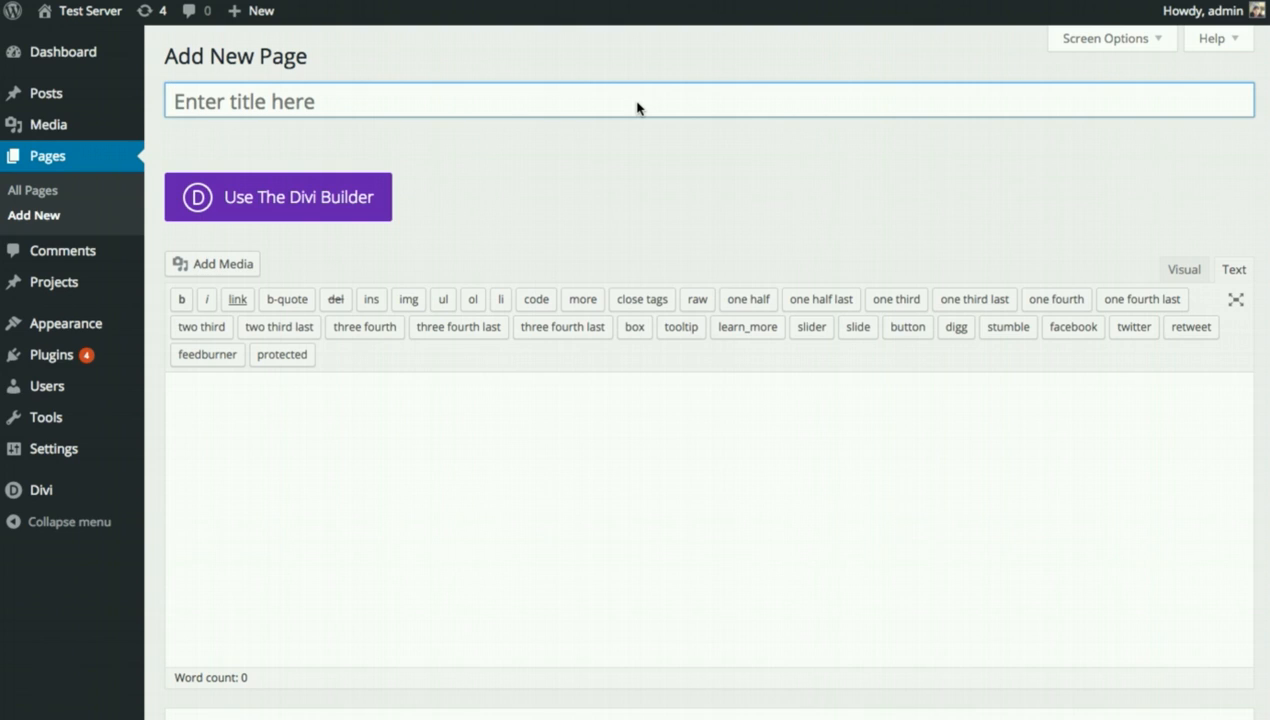
{"action": "left_click", "coordinate": [298, 212]}
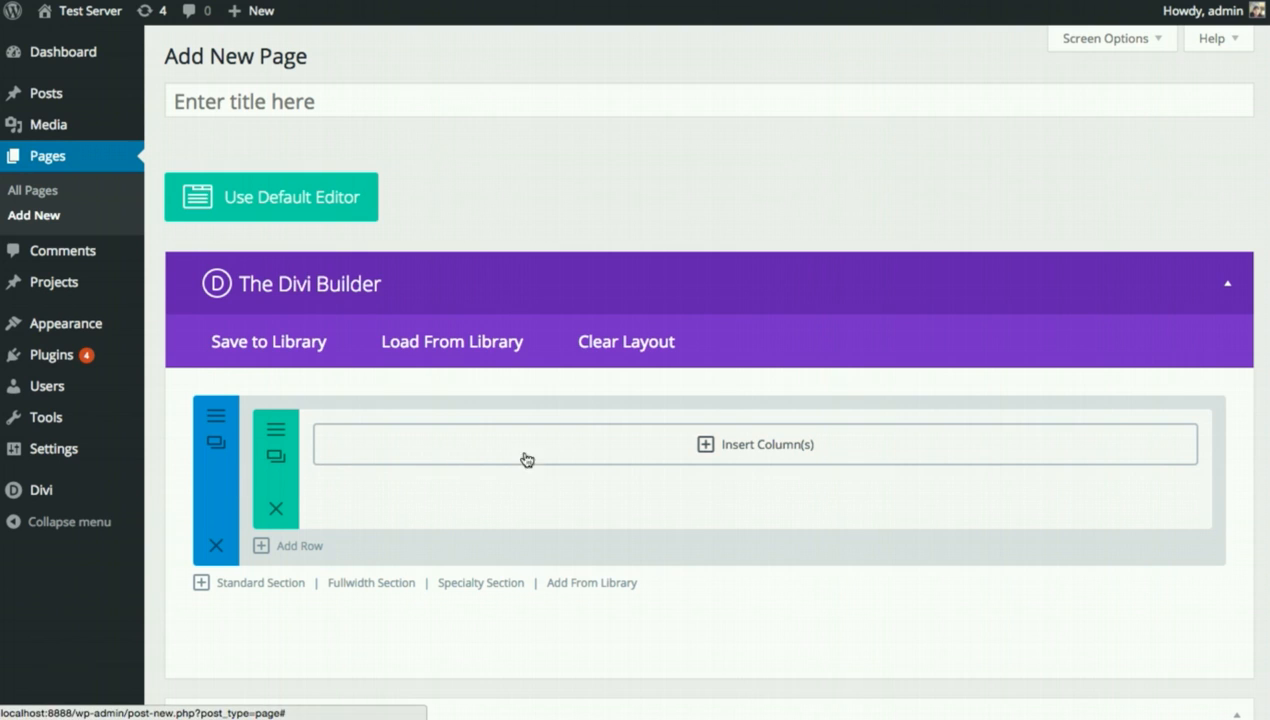
Split the row into 1/2 + 1/2 columns and put a Lorem ipsum Text module in the left column.
{"action": "left_click", "coordinate": [623, 457]}
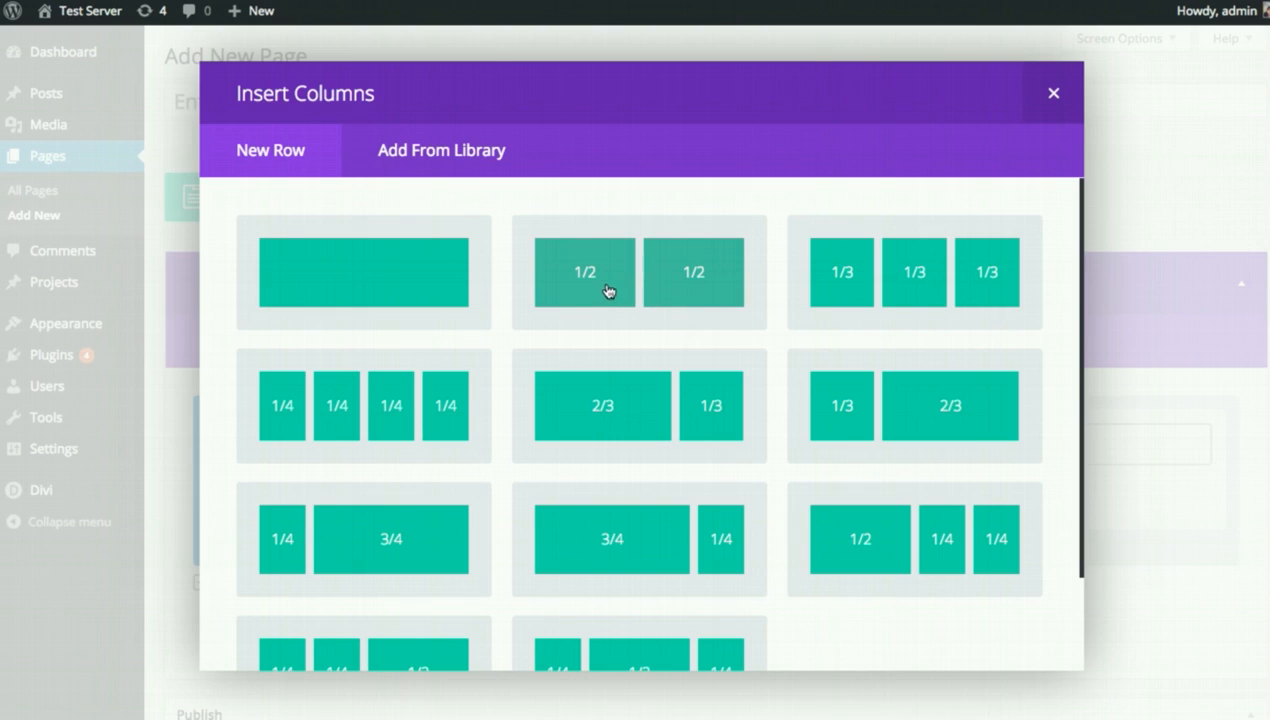
{"action": "left_click", "coordinate": [646, 285]}
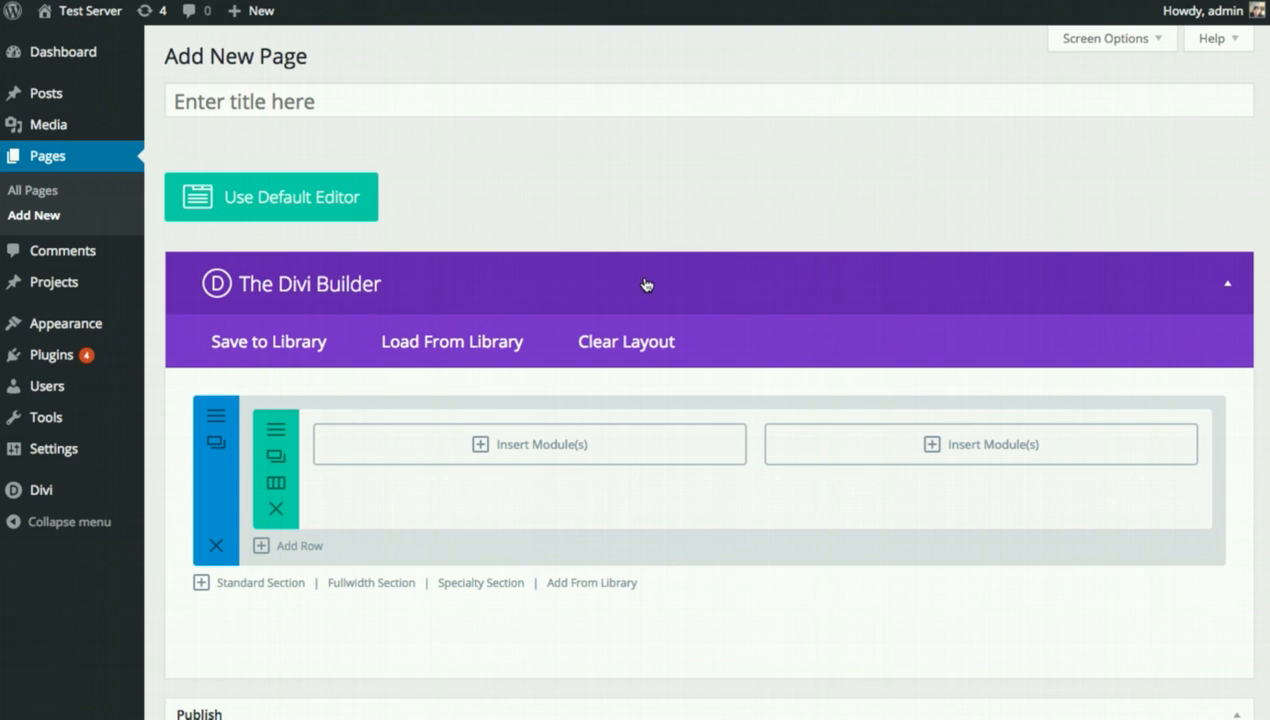
{"action": "left_click", "coordinate": [526, 444]}
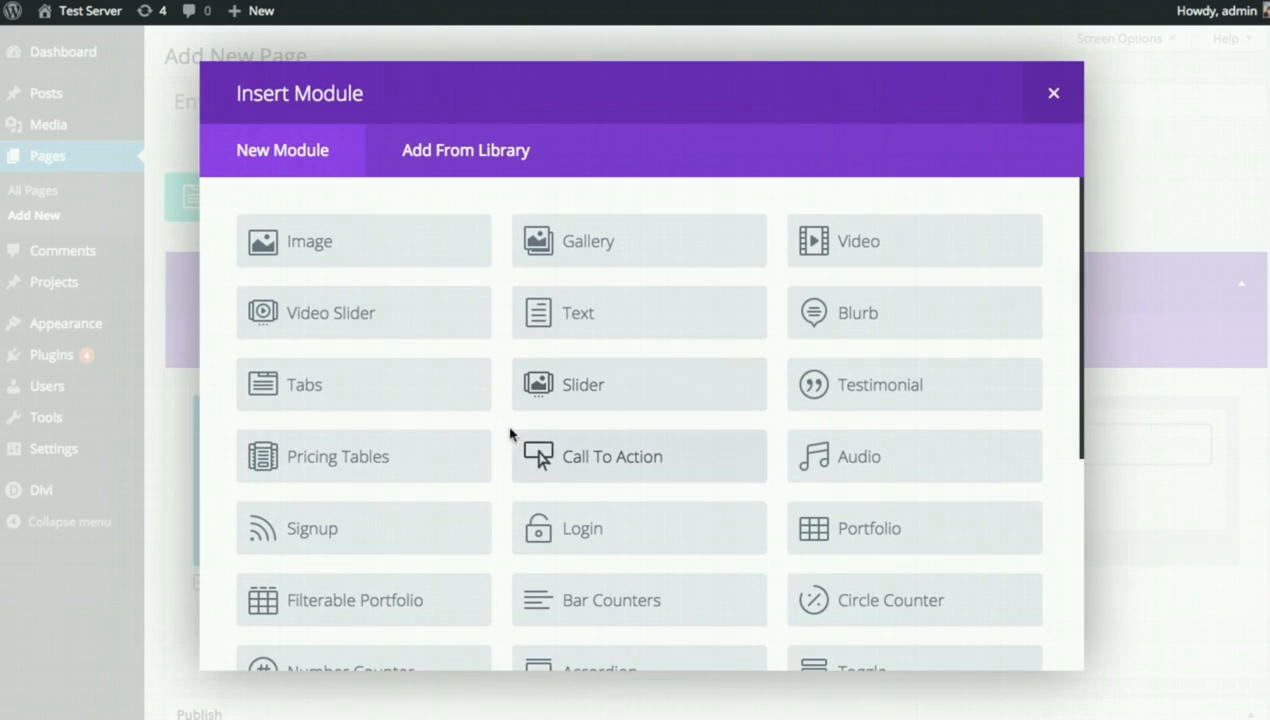
{"action": "left_click", "coordinate": [628, 323]}
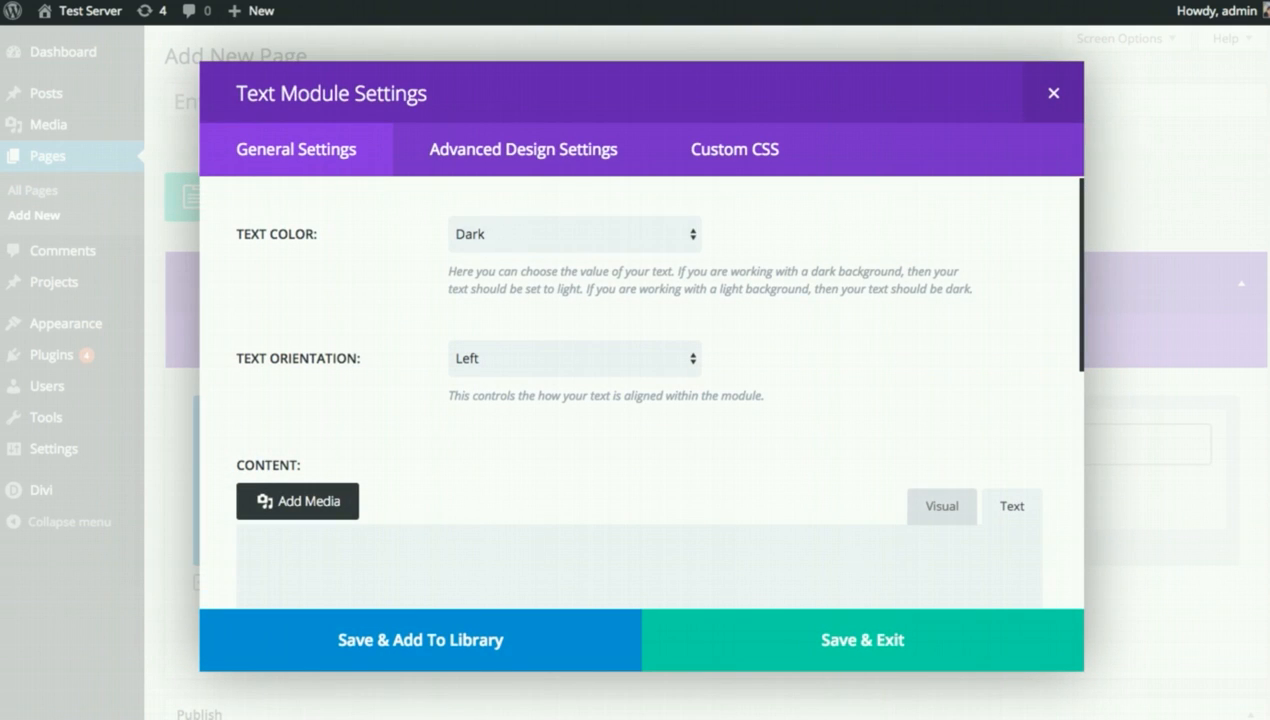
{"action": "left_click", "coordinate": [509, 556]}
{"action": "key", "text": "super+v"}
{"action": "scroll", "coordinate": [607, 421], "scroll_direction": "up", "scroll_amount": 5}
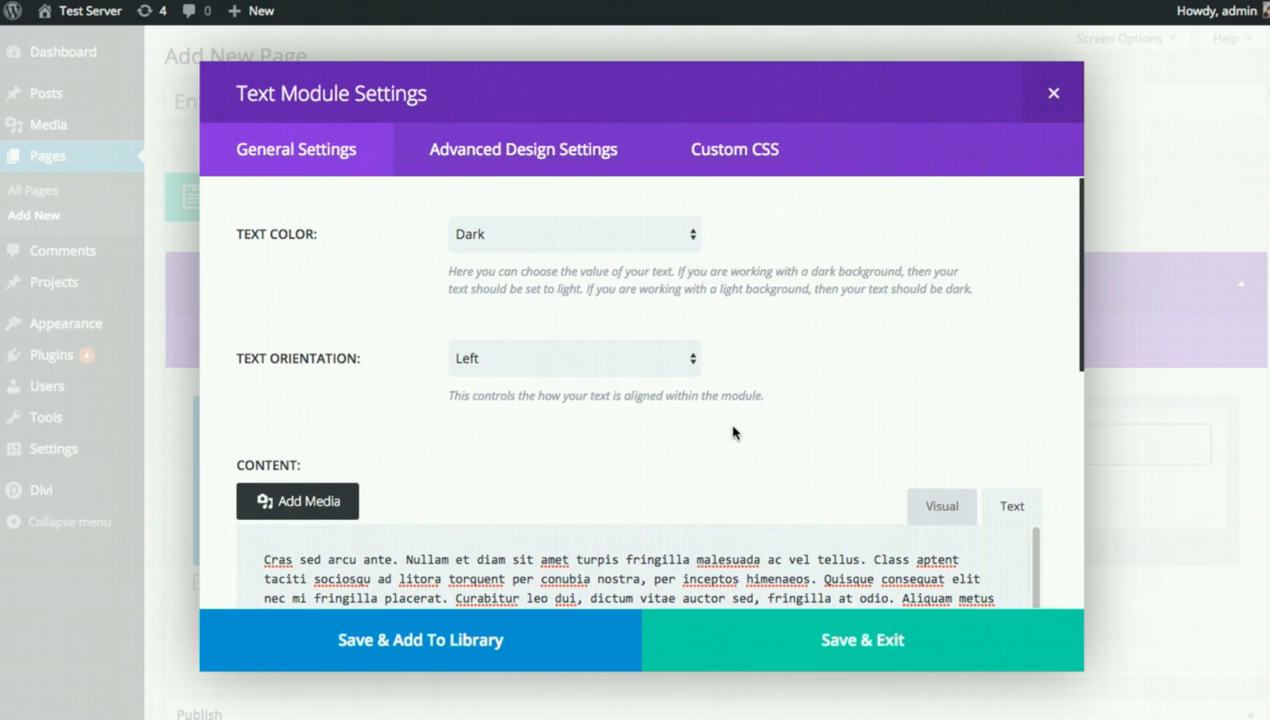
{"action": "scroll", "coordinate": [815, 395], "scroll_direction": "down", "scroll_amount": 5}
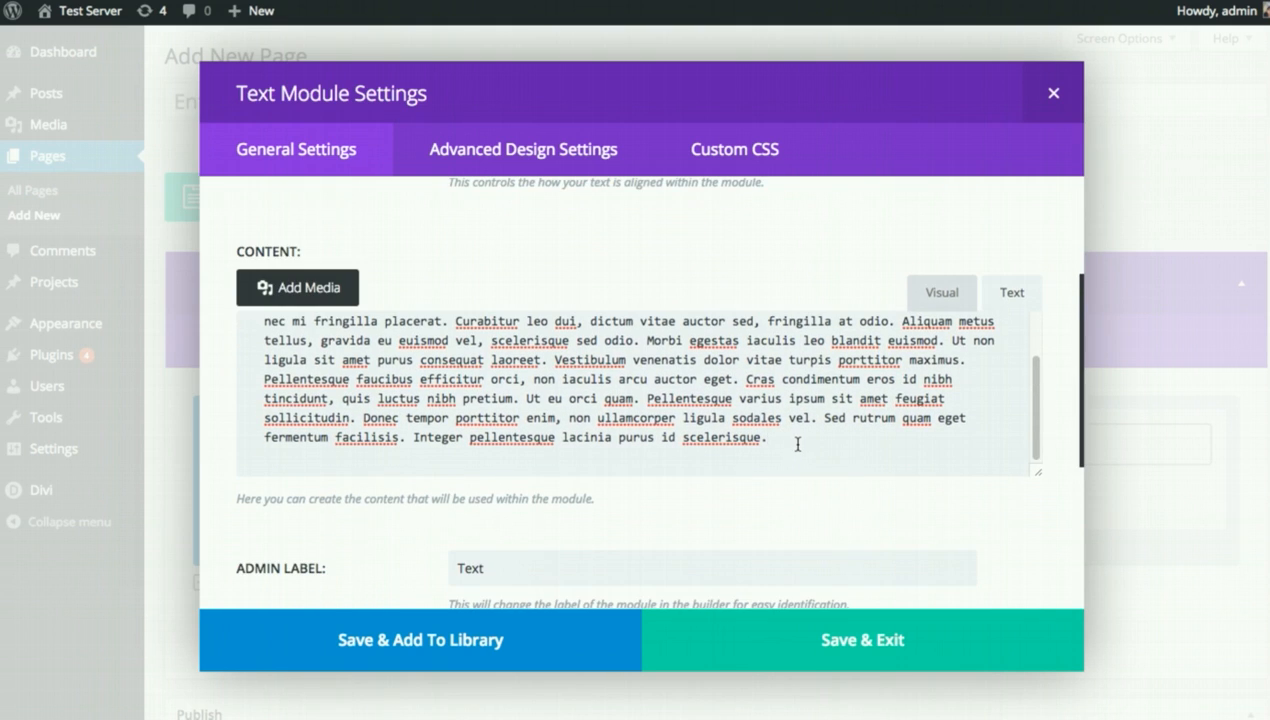
{"action": "scroll", "coordinate": [810, 440], "scroll_direction": "down", "scroll_amount": 4}
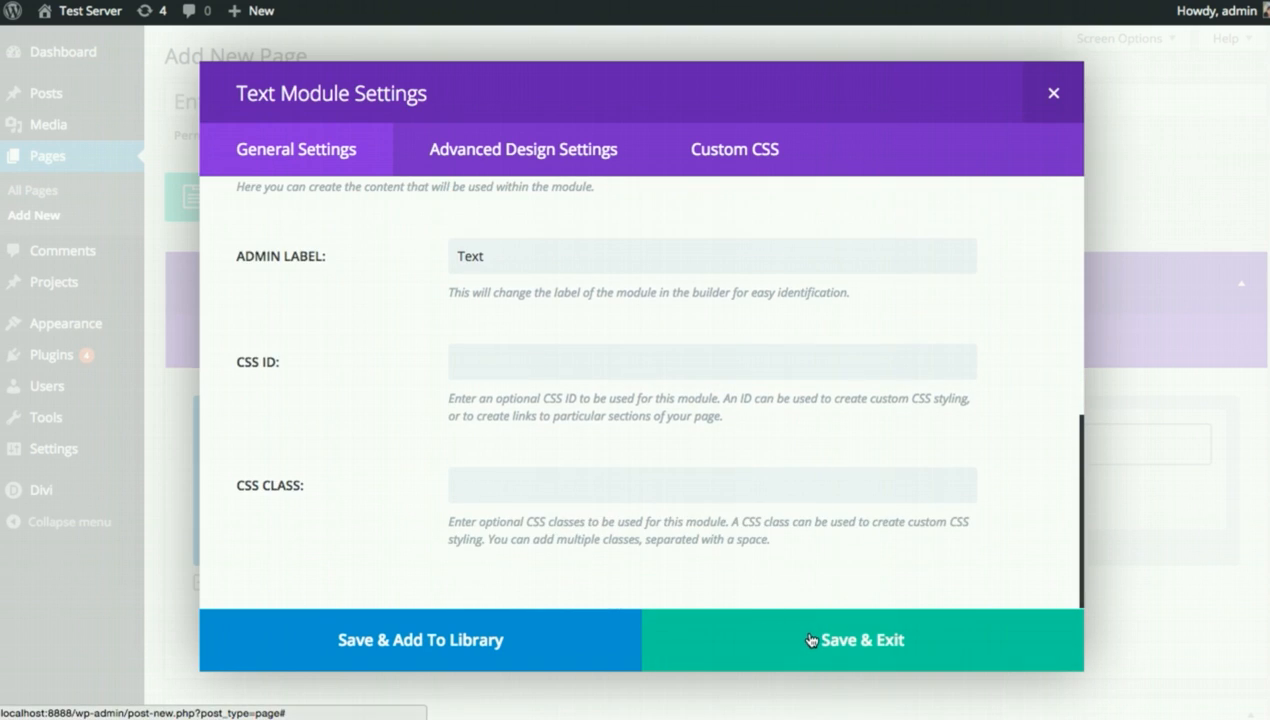
{"action": "left_click", "coordinate": [809, 640]}
Add a Contact Form titled 'Contact Us' with the recipient e-mail address to the right column.
{"action": "left_click", "coordinate": [849, 448]}
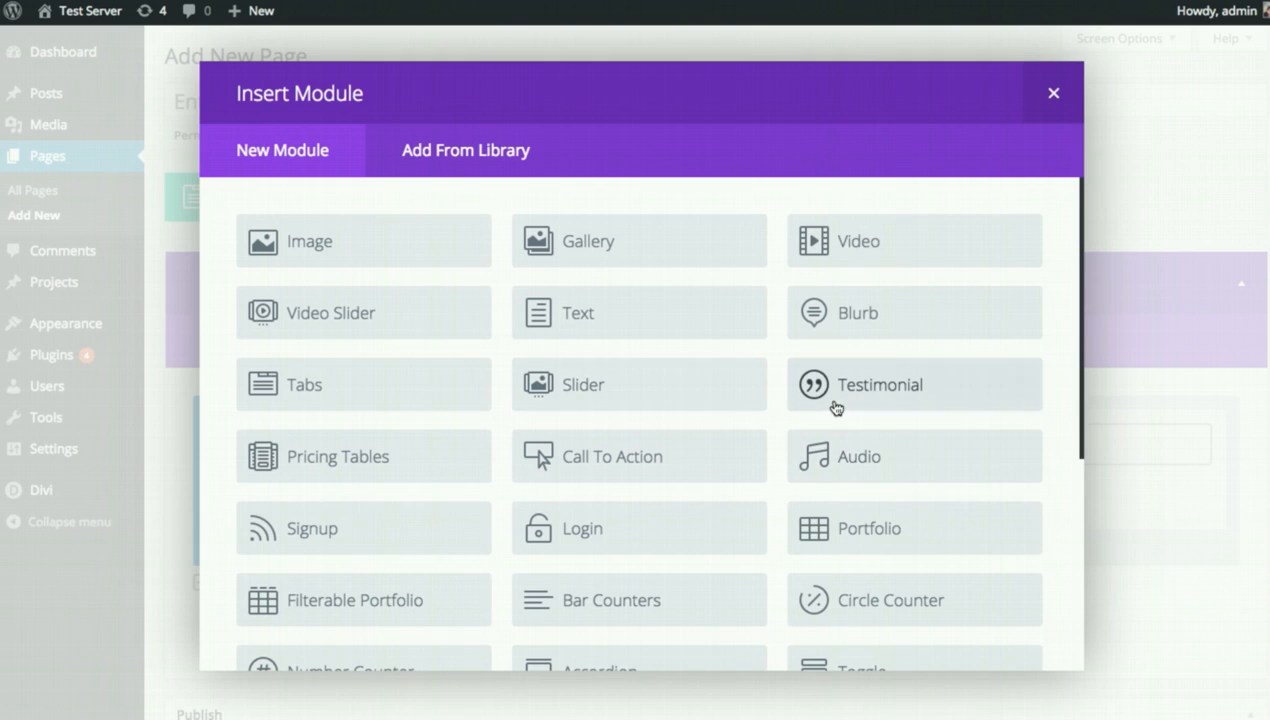
{"action": "scroll", "coordinate": [893, 400], "scroll_direction": "down", "scroll_amount": 5}
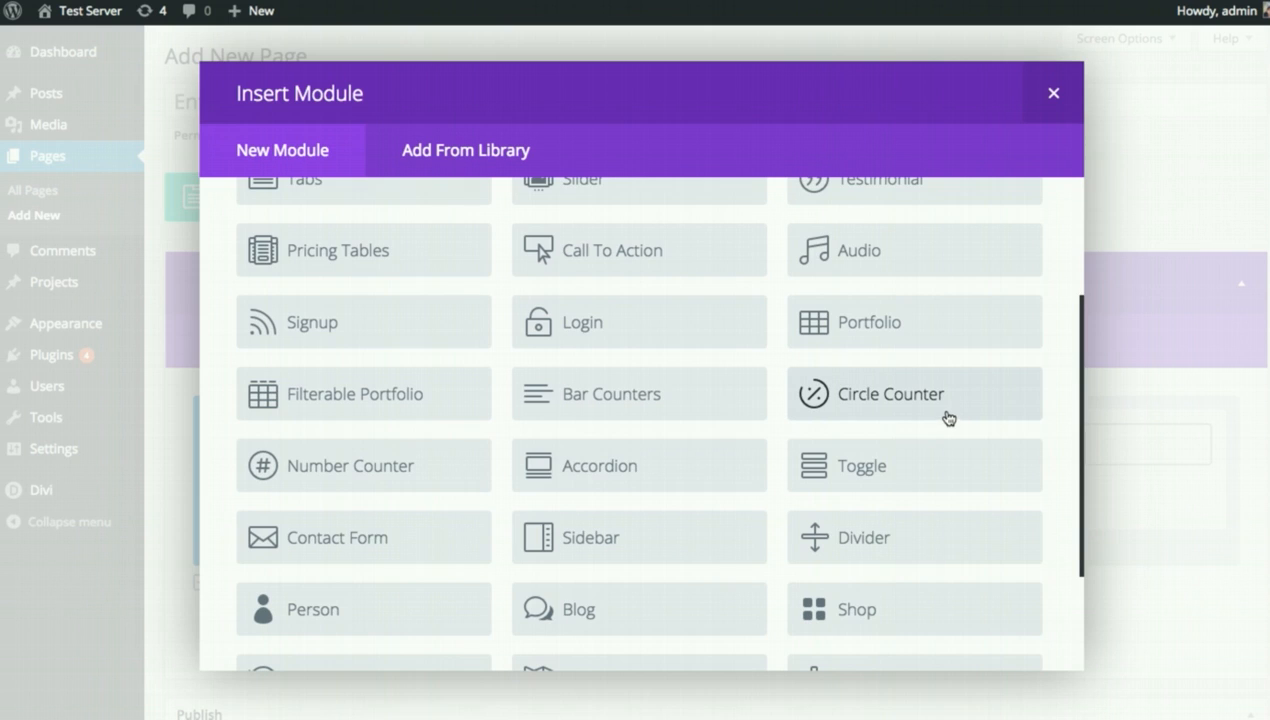
{"action": "scroll", "coordinate": [945, 412], "scroll_direction": "down", "scroll_amount": 2}
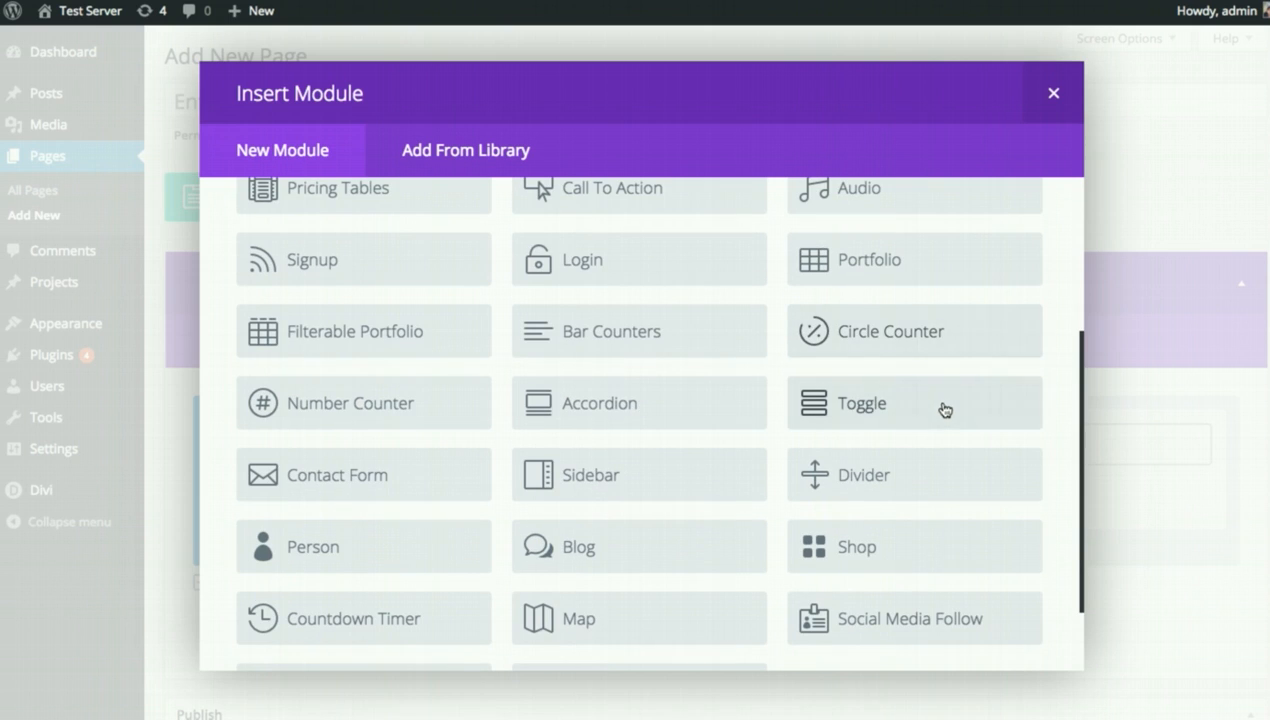
{"action": "left_click", "coordinate": [362, 487]}
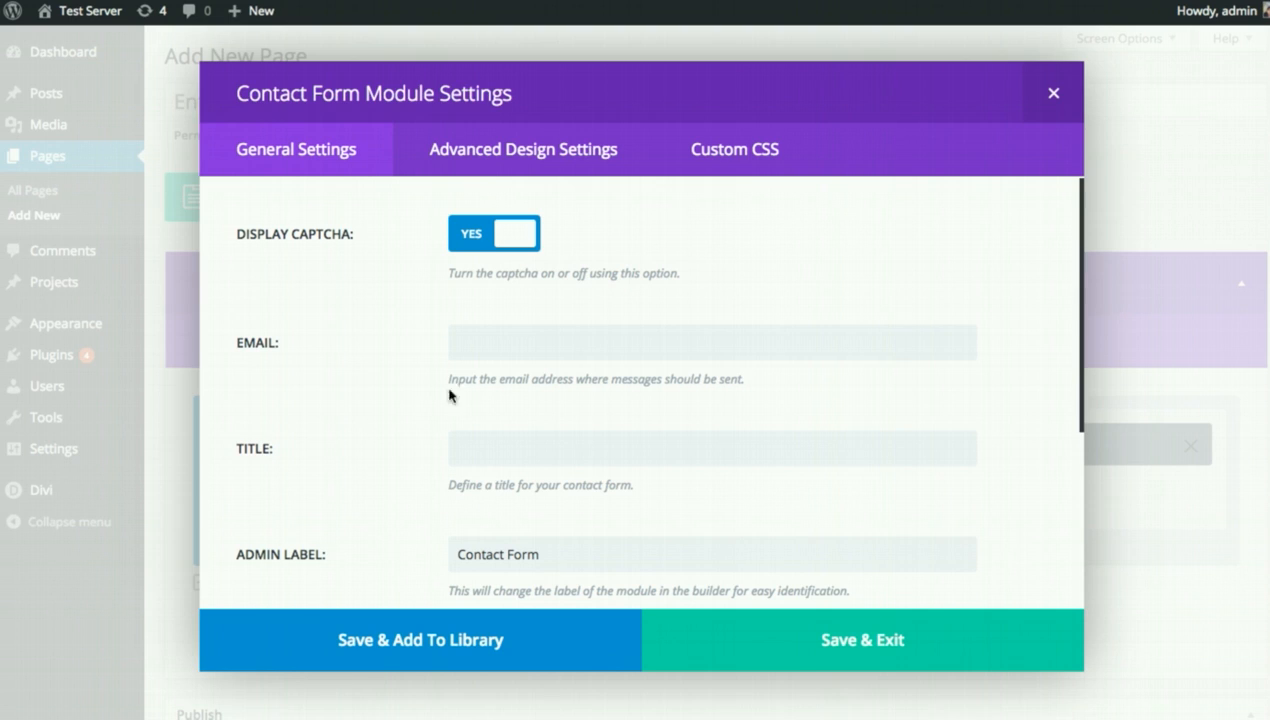
{"action": "left_click", "coordinate": [552, 341]}
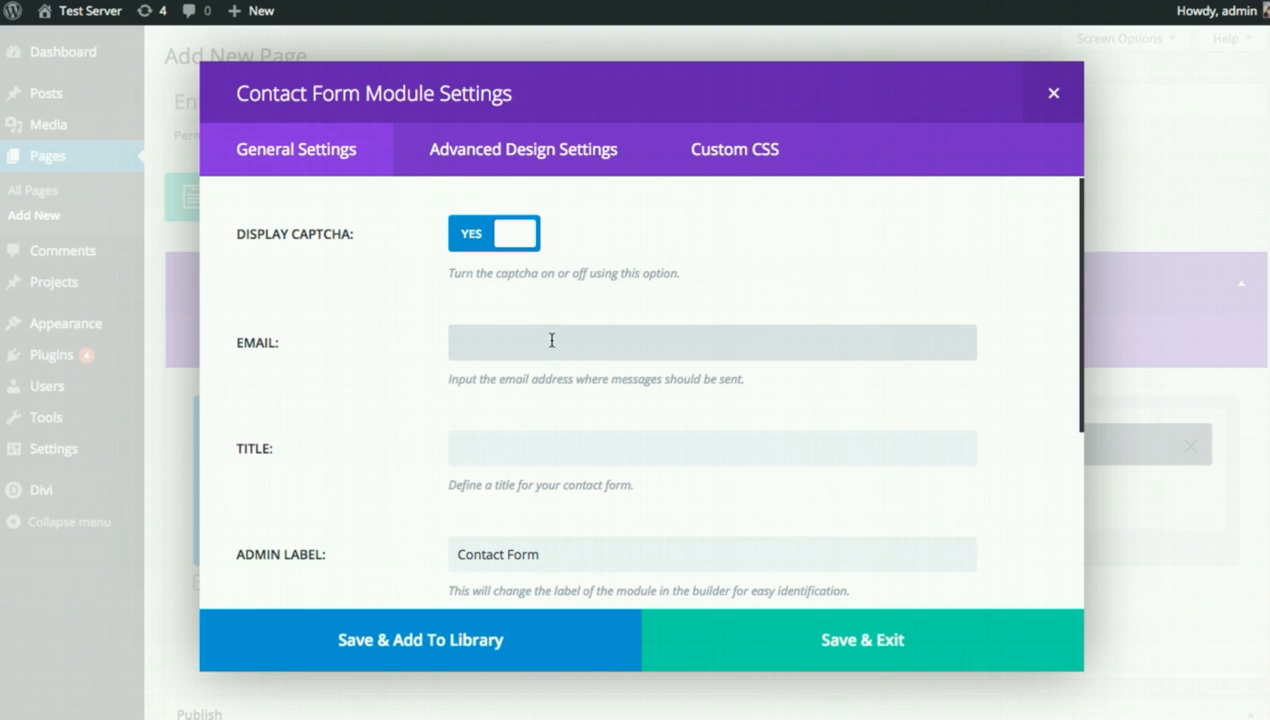
{"action": "key", "text": "Tab"}
{"action": "type", "text": "Contact"}
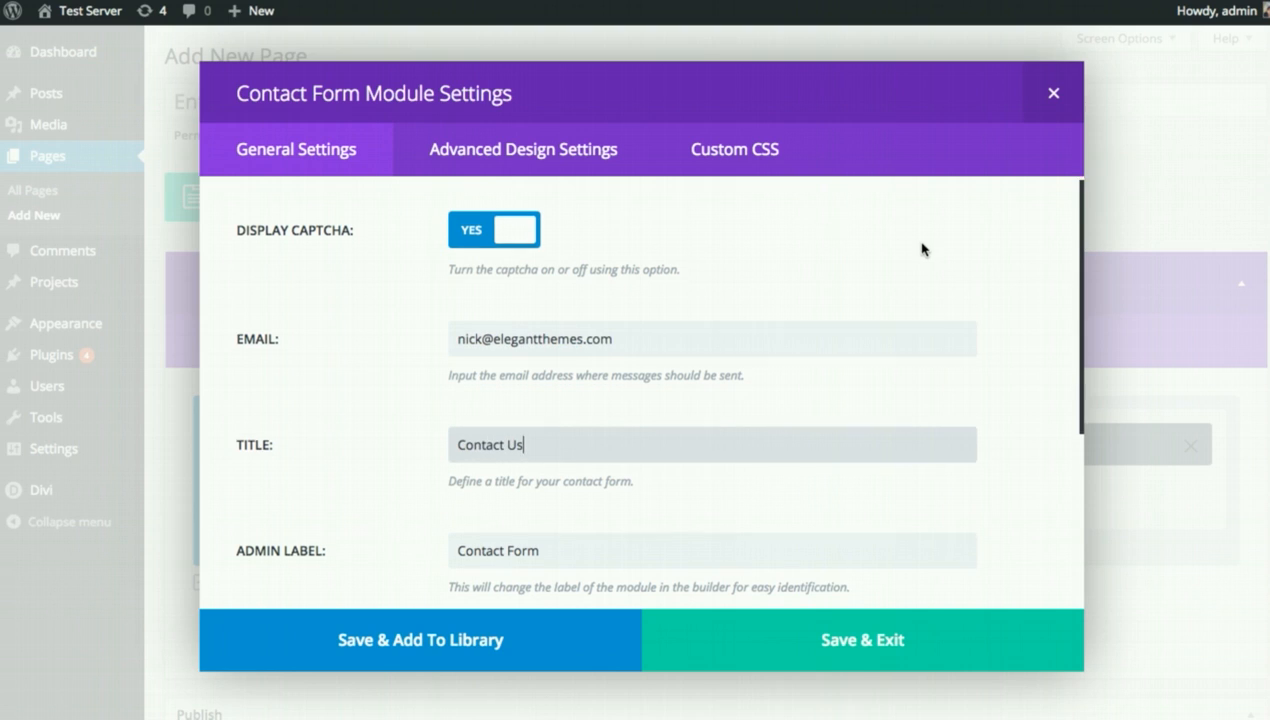
{"action": "scroll", "coordinate": [921, 247], "scroll_direction": "down", "scroll_amount": 3}
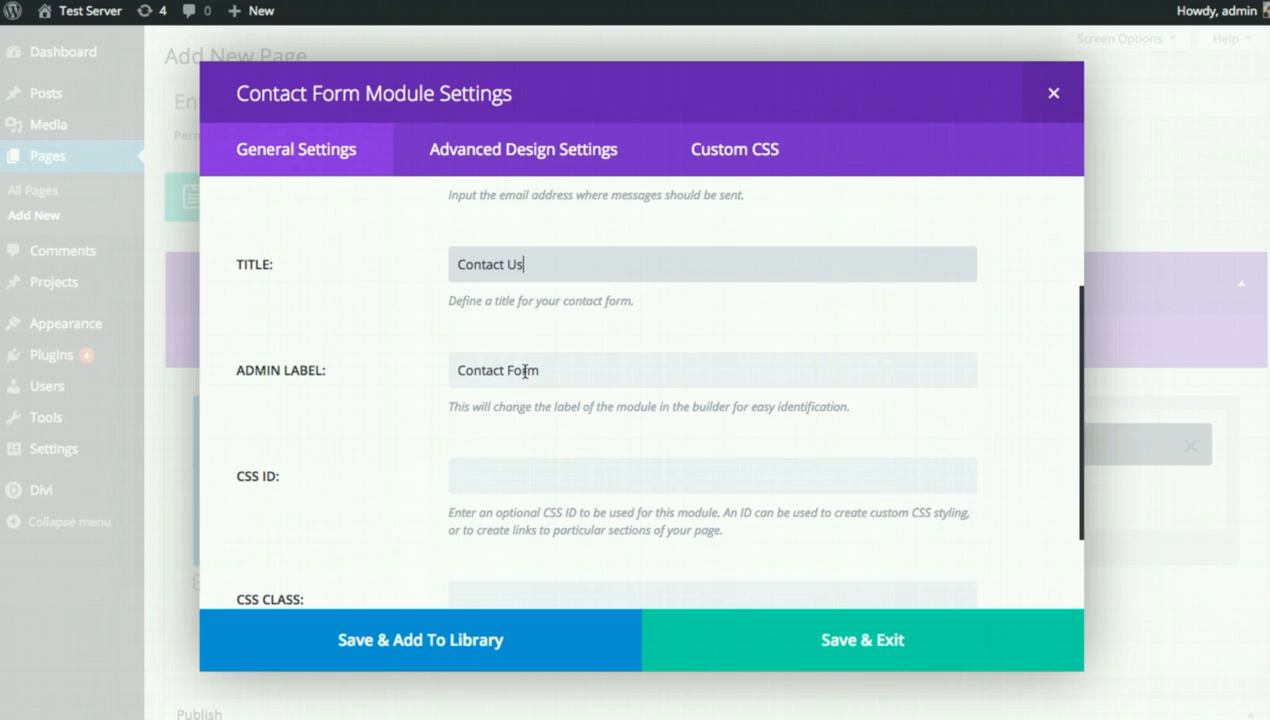
{"action": "scroll", "coordinate": [485, 366], "scroll_direction": "down", "scroll_amount": 2}
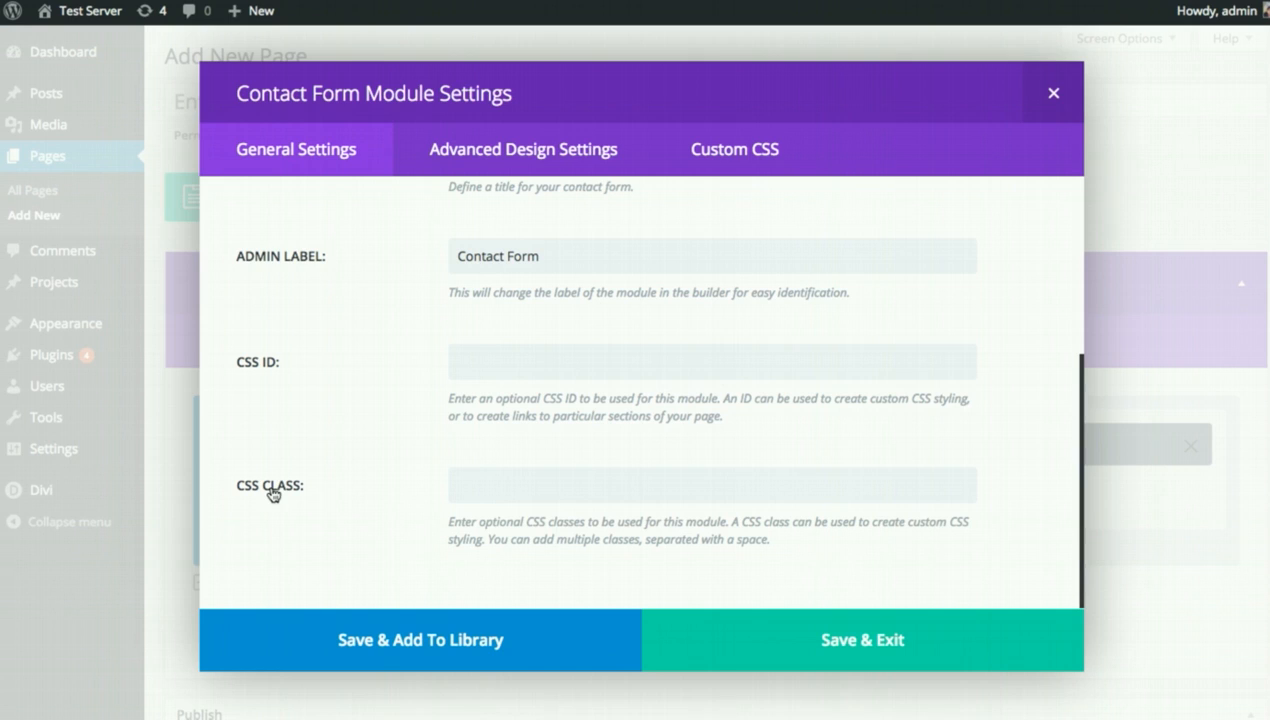
{"action": "left_click", "coordinate": [593, 480]}
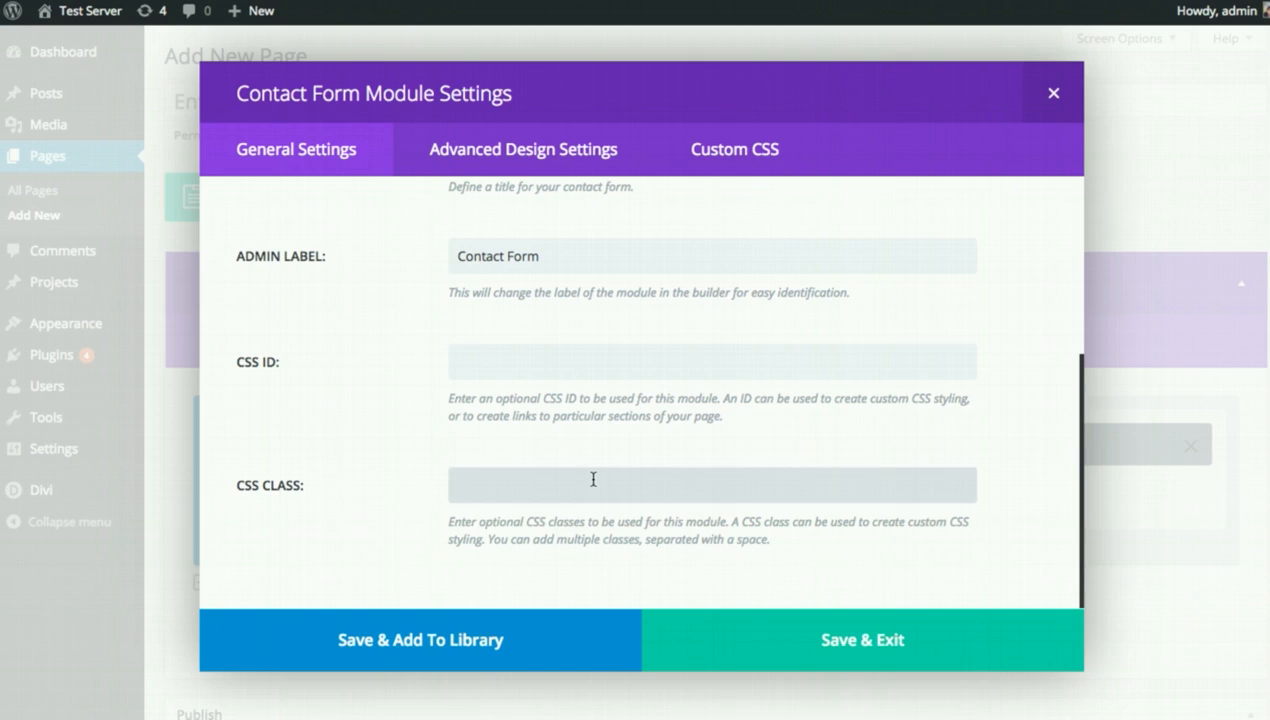
{"action": "left_click", "coordinate": [782, 636]}
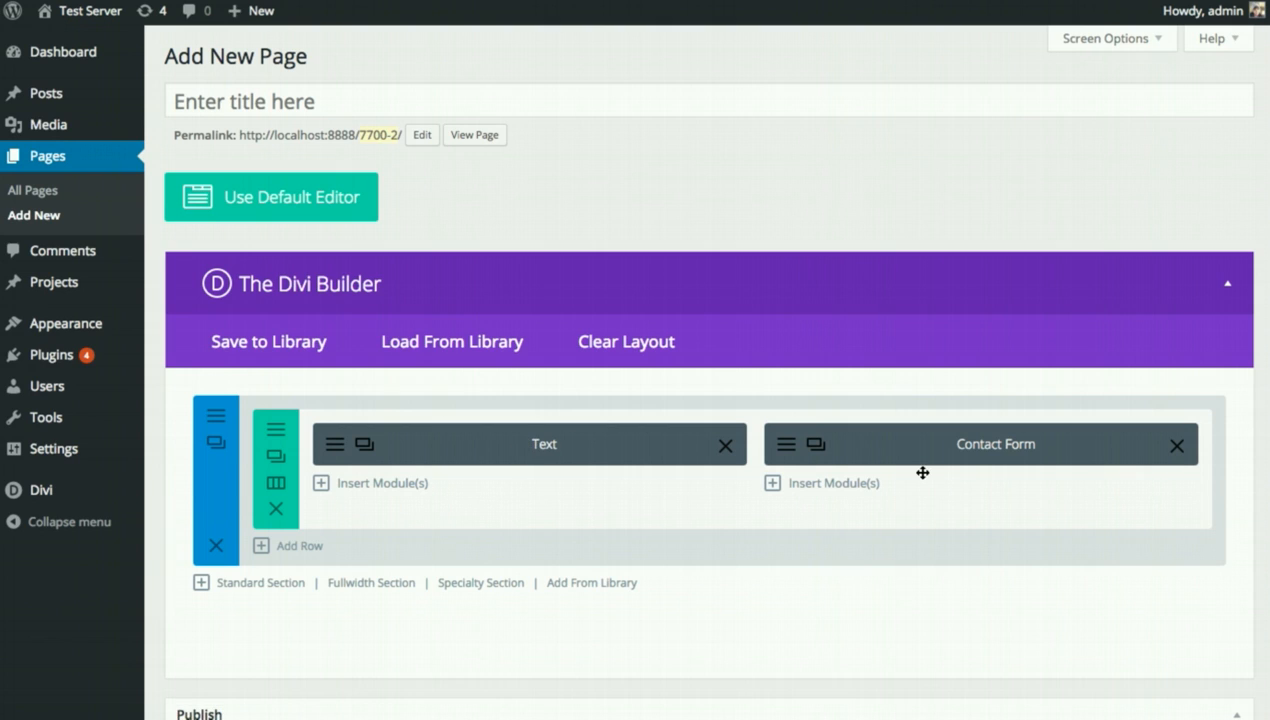
Publish the new page and view it on the site.
{"action": "scroll", "coordinate": [920, 478], "scroll_direction": "down", "scroll_amount": 2}
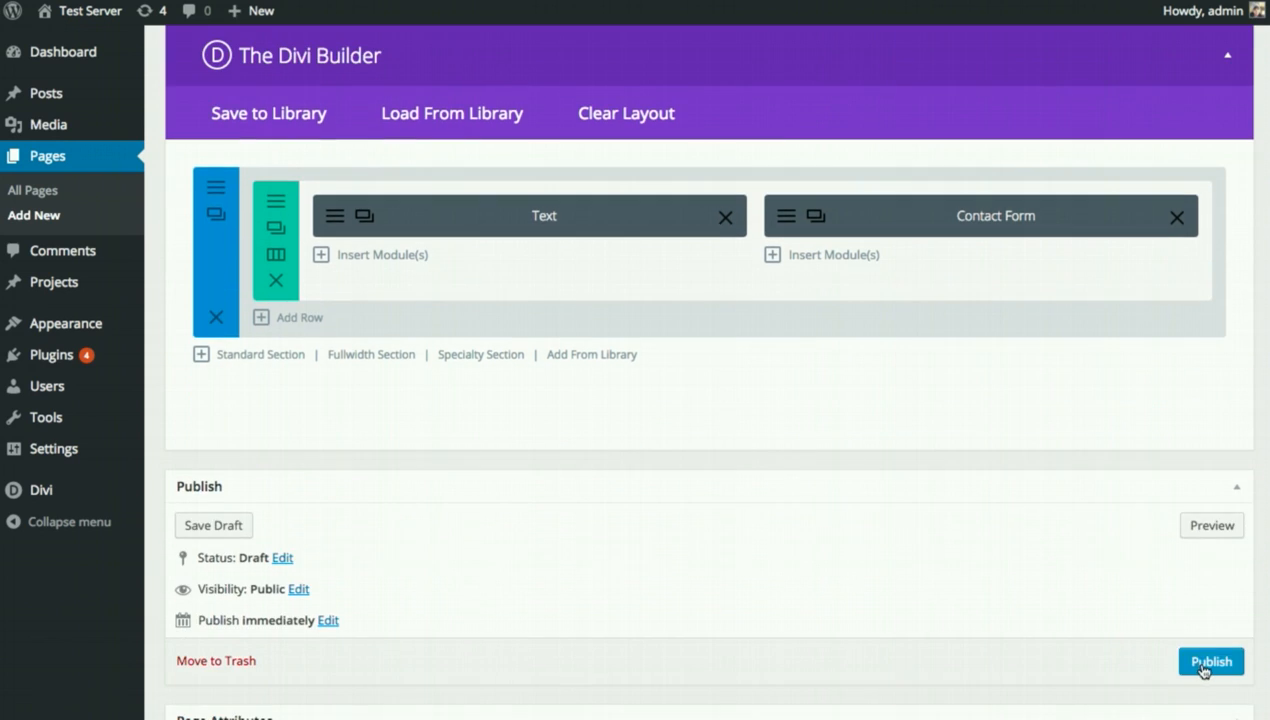
{"action": "left_click", "coordinate": [1204, 664]}
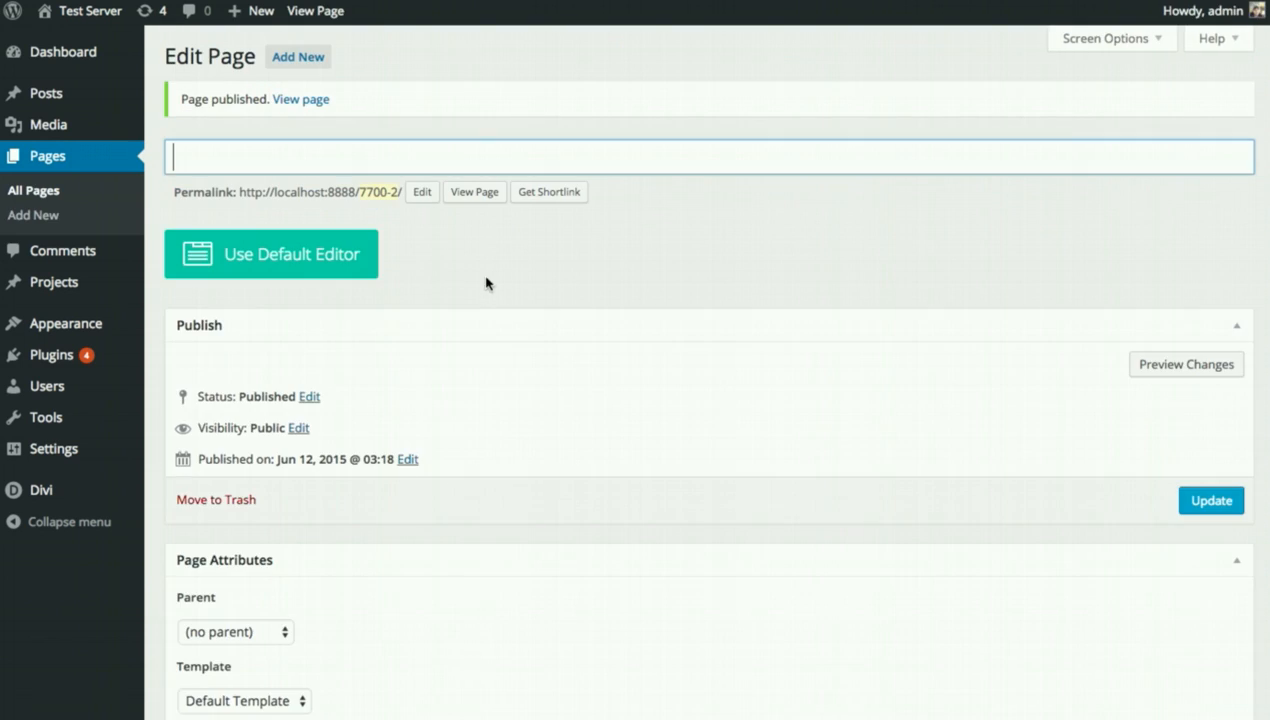
{"action": "left_click", "coordinate": [463, 194]}
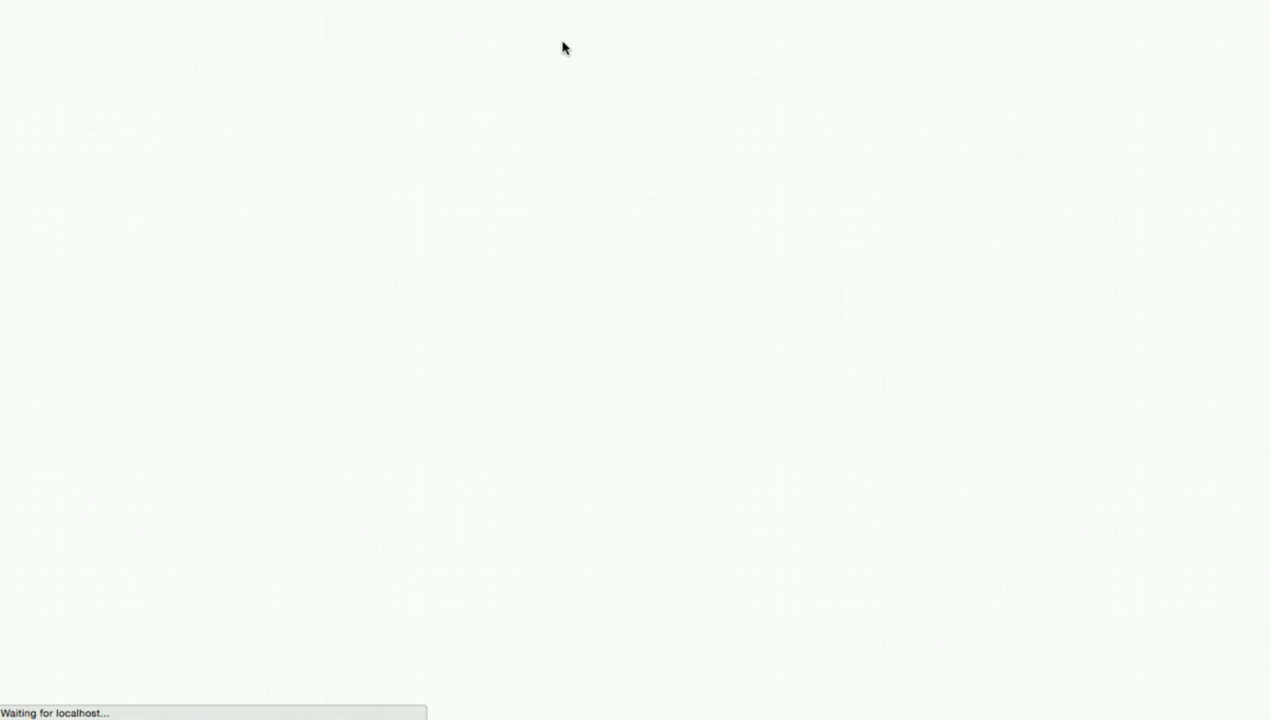
Return to the page's edit screen and update it.
{"action": "left_click", "coordinate": [540, 1]}
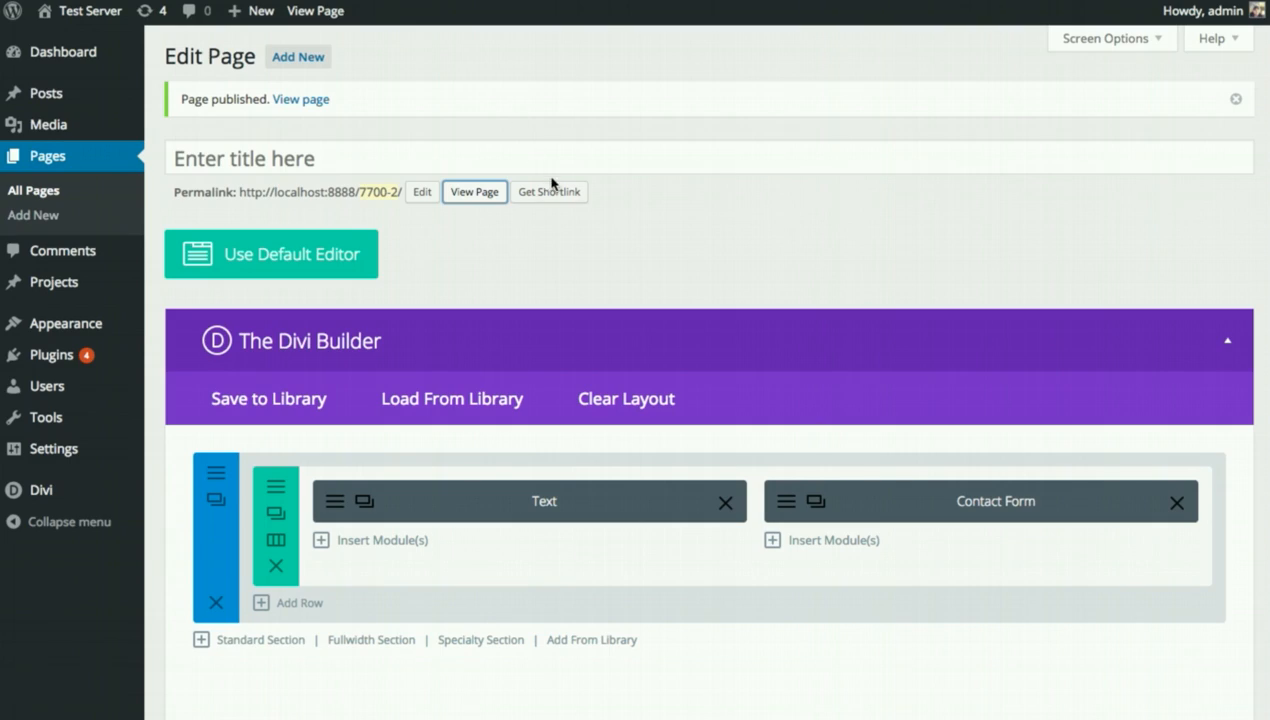
{"action": "scroll", "coordinate": [1190, 668], "scroll_direction": "down", "scroll_amount": 3}
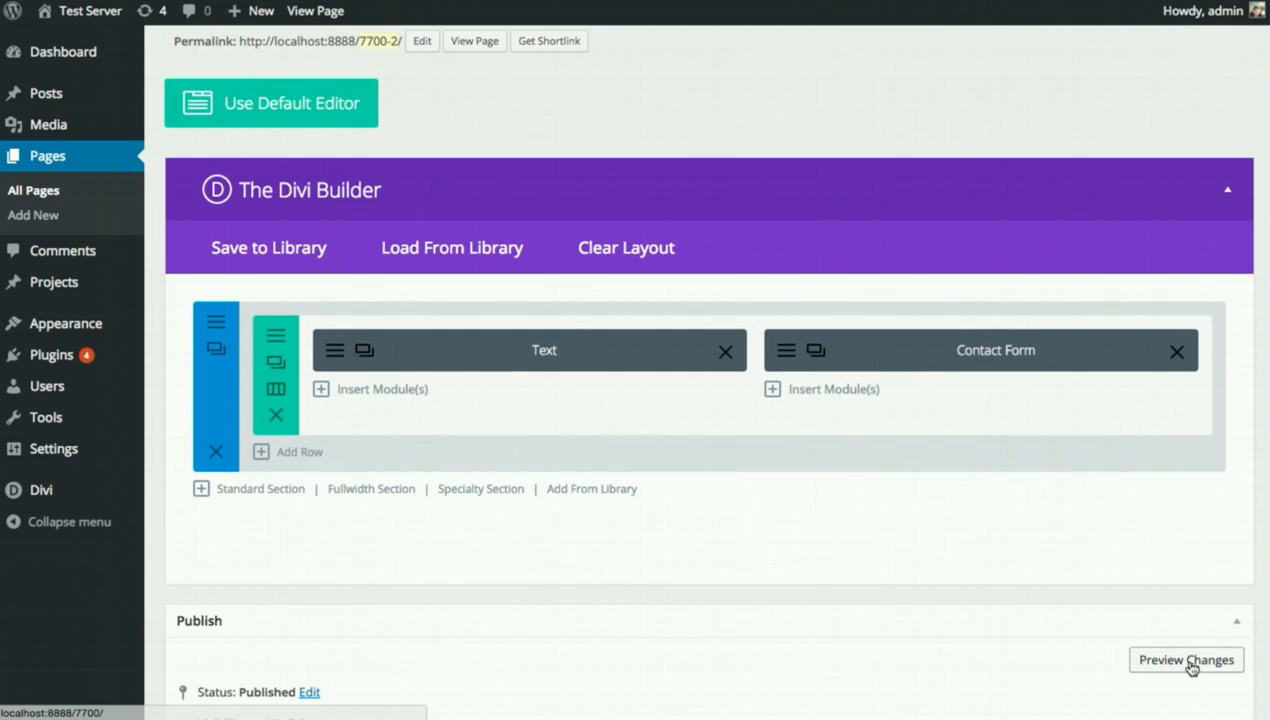
{"action": "scroll", "coordinate": [1190, 668], "scroll_direction": "down", "scroll_amount": 3}
{"action": "left_click", "coordinate": [1194, 636]}
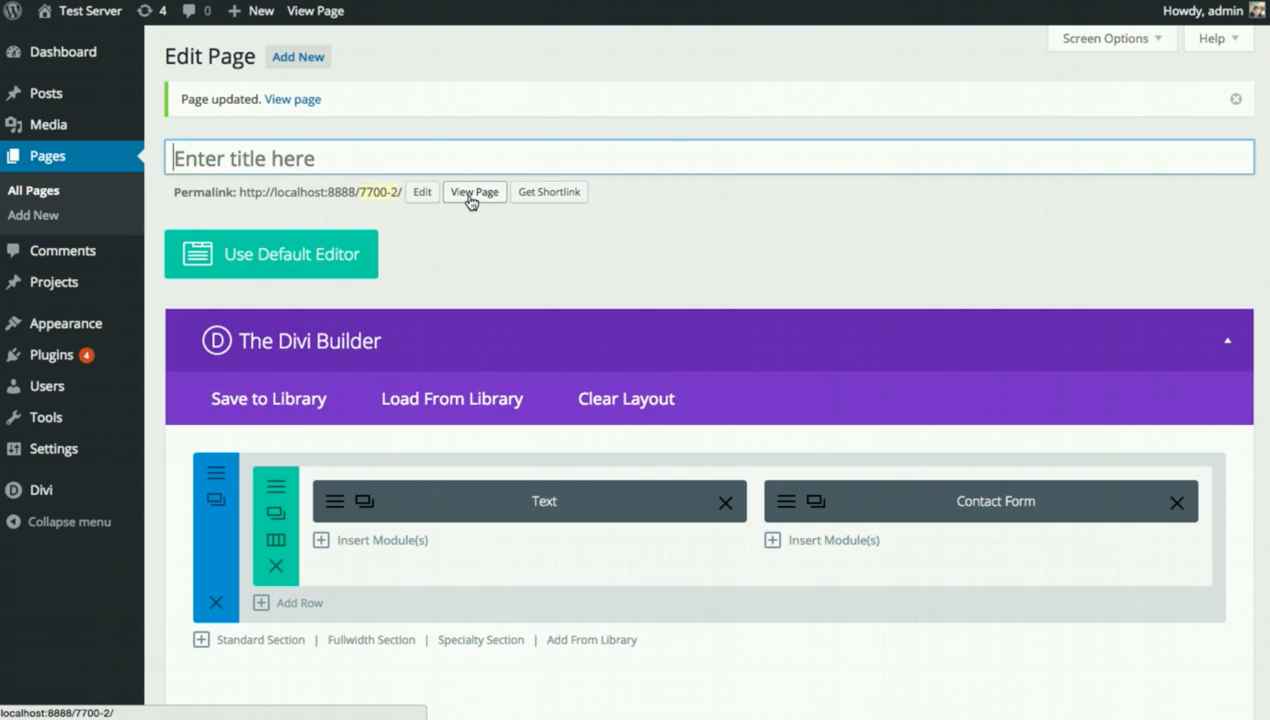
{"action": "left_click", "coordinate": [473, 195]}
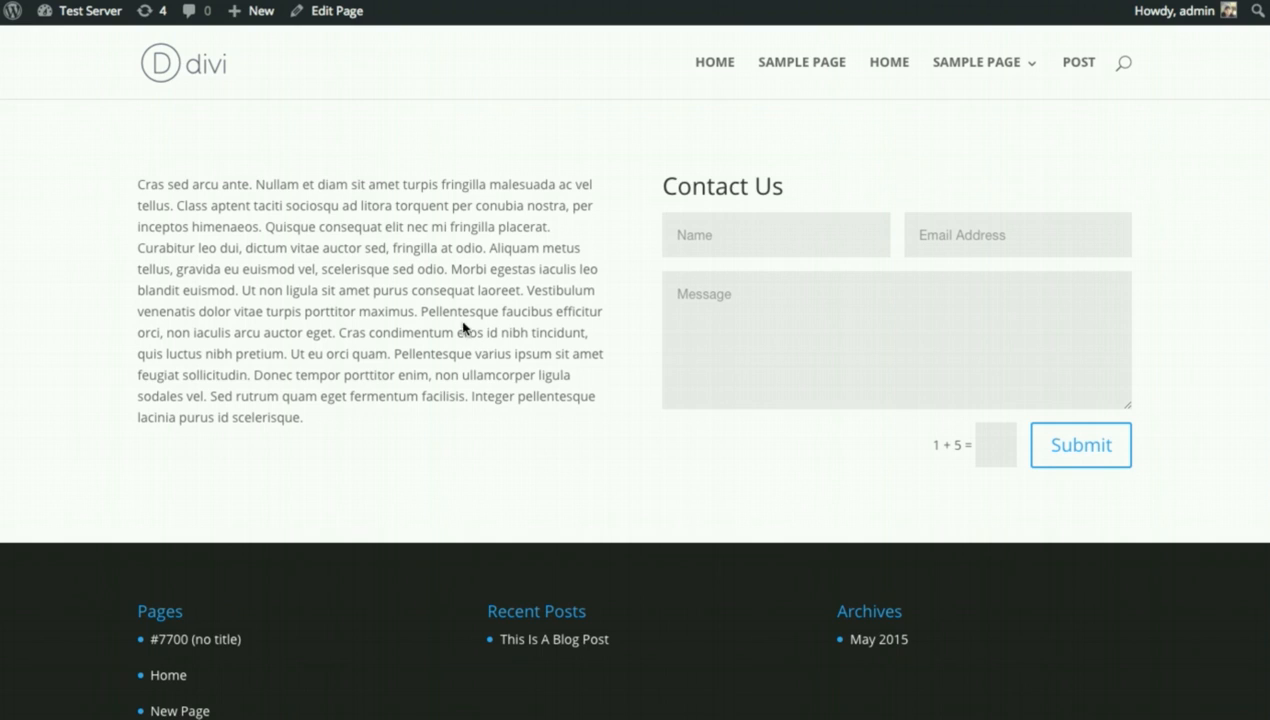
{"action": "left_click_drag", "start_coordinate": [267, 289], "coordinate": [229, 282]}
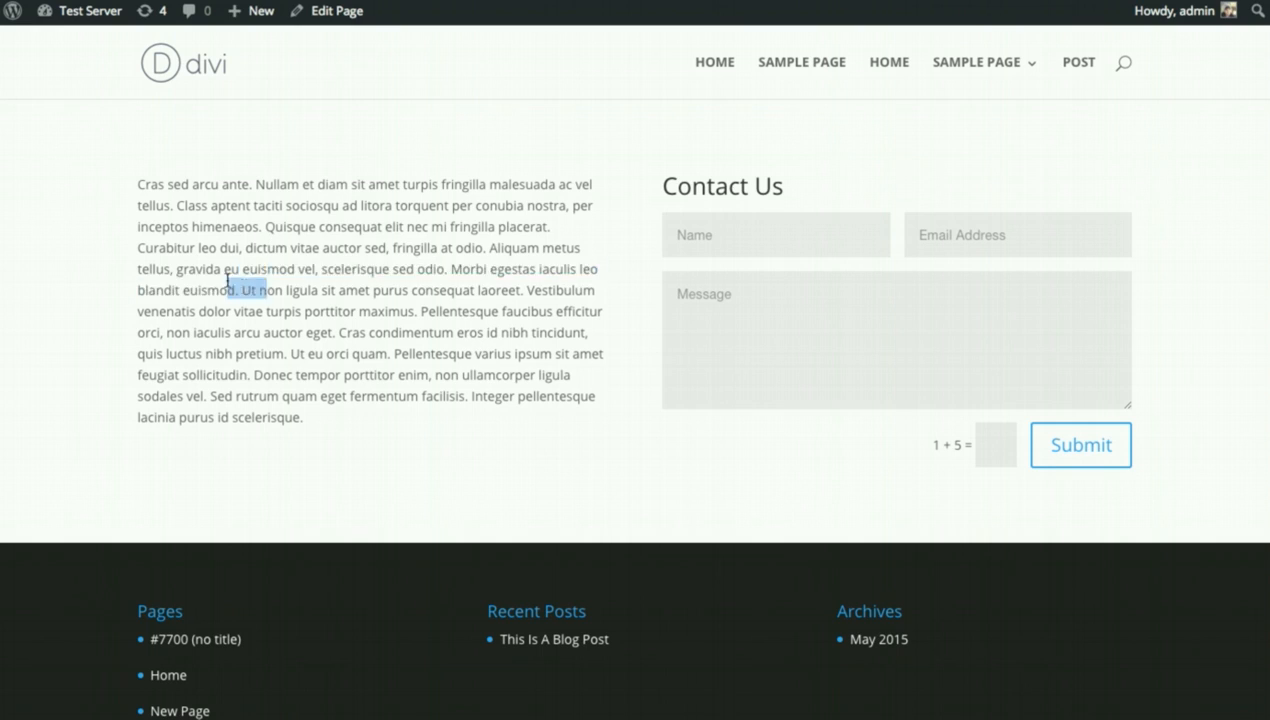
{"action": "left_click", "coordinate": [214, 247]}
{"action": "left_click", "coordinate": [727, 224]}
{"action": "left_click", "coordinate": [752, 300]}
{"action": "left_click", "coordinate": [931, 232]}
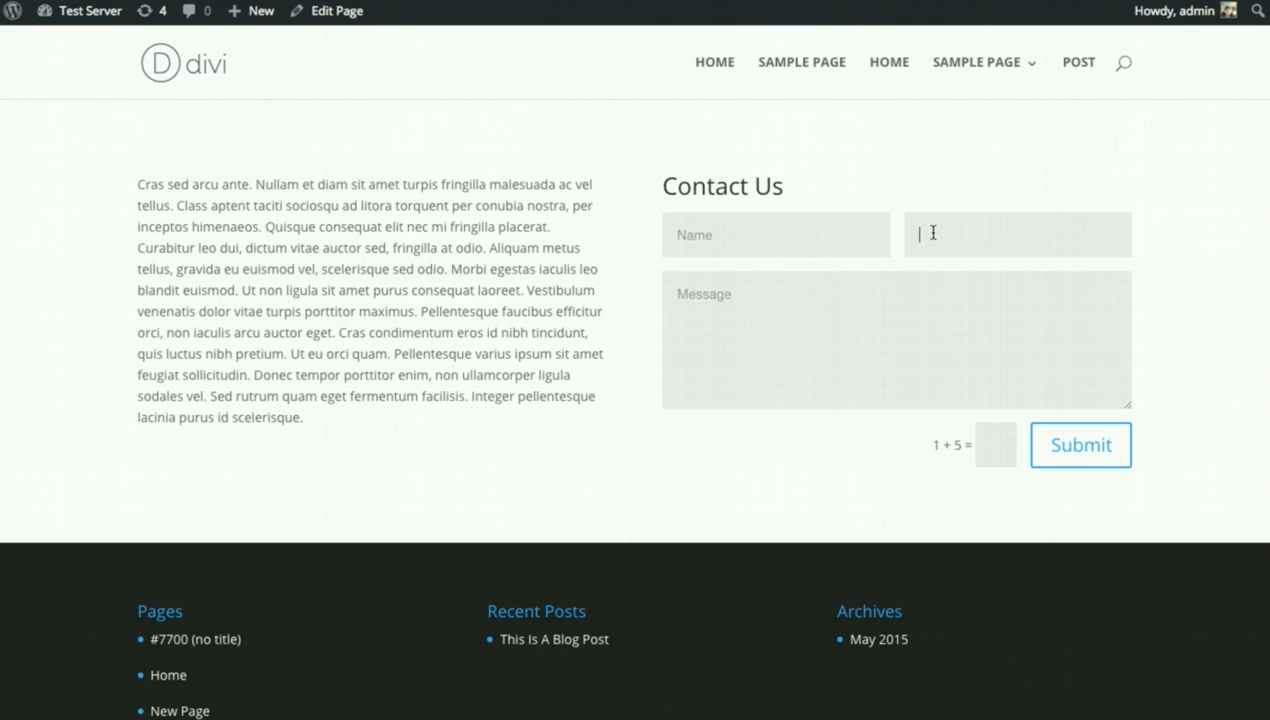
{"action": "left_click", "coordinate": [254, 222]}
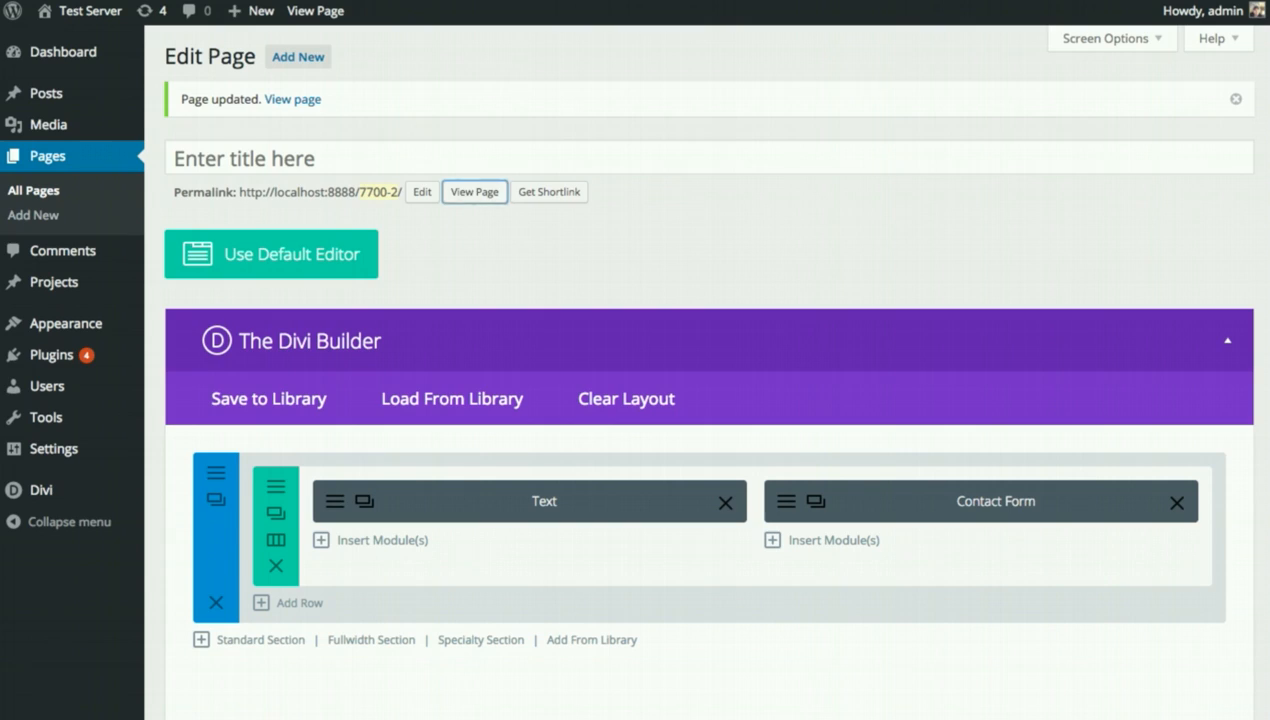
Add a fullwidth section, move it above the Text and Contact Form section, and list its modules.
{"action": "scroll", "coordinate": [700, 220], "scroll_direction": "down", "scroll_amount": 1}
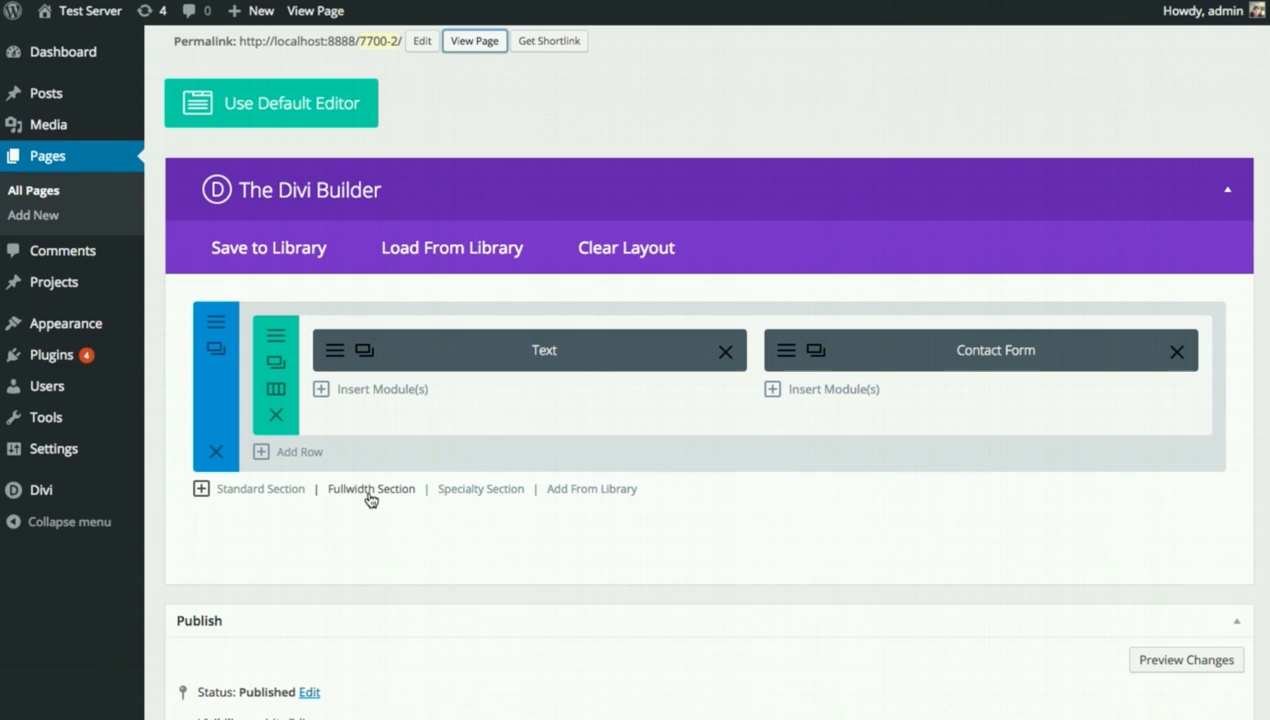
{"action": "left_click", "coordinate": [372, 497]}
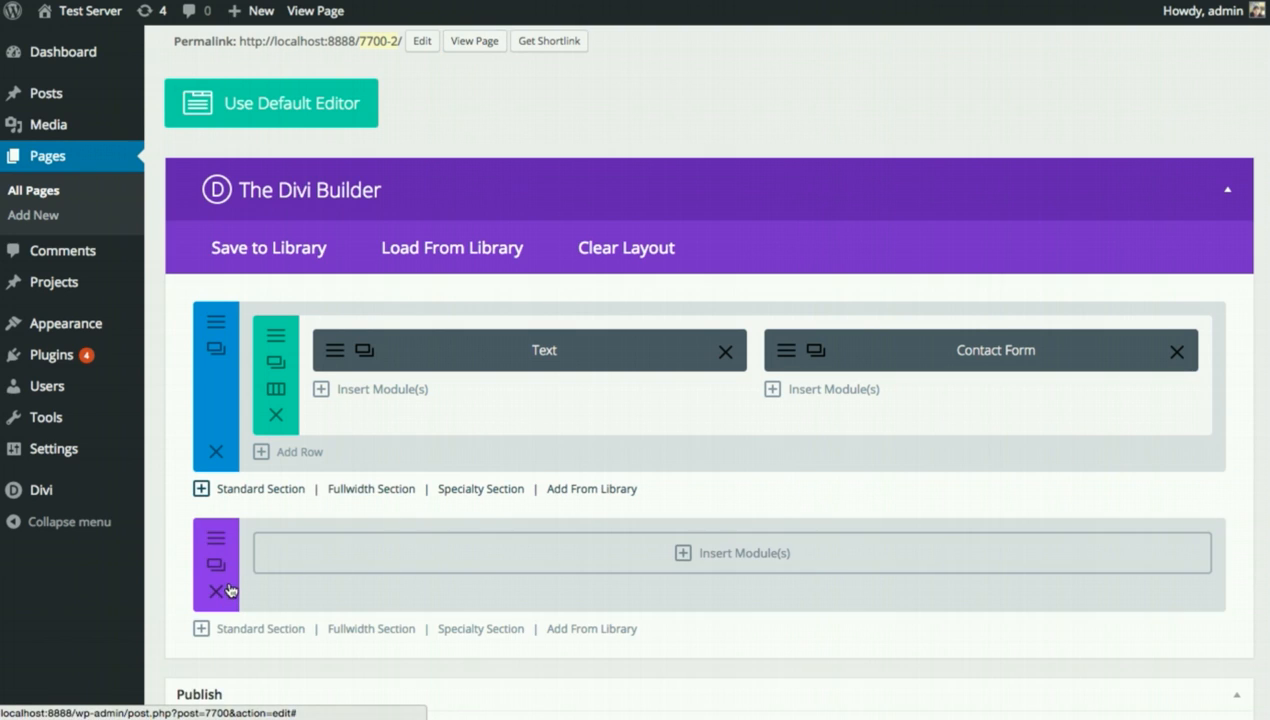
{"action": "left_click_drag", "start_coordinate": [228, 578], "coordinate": [232, 352]}
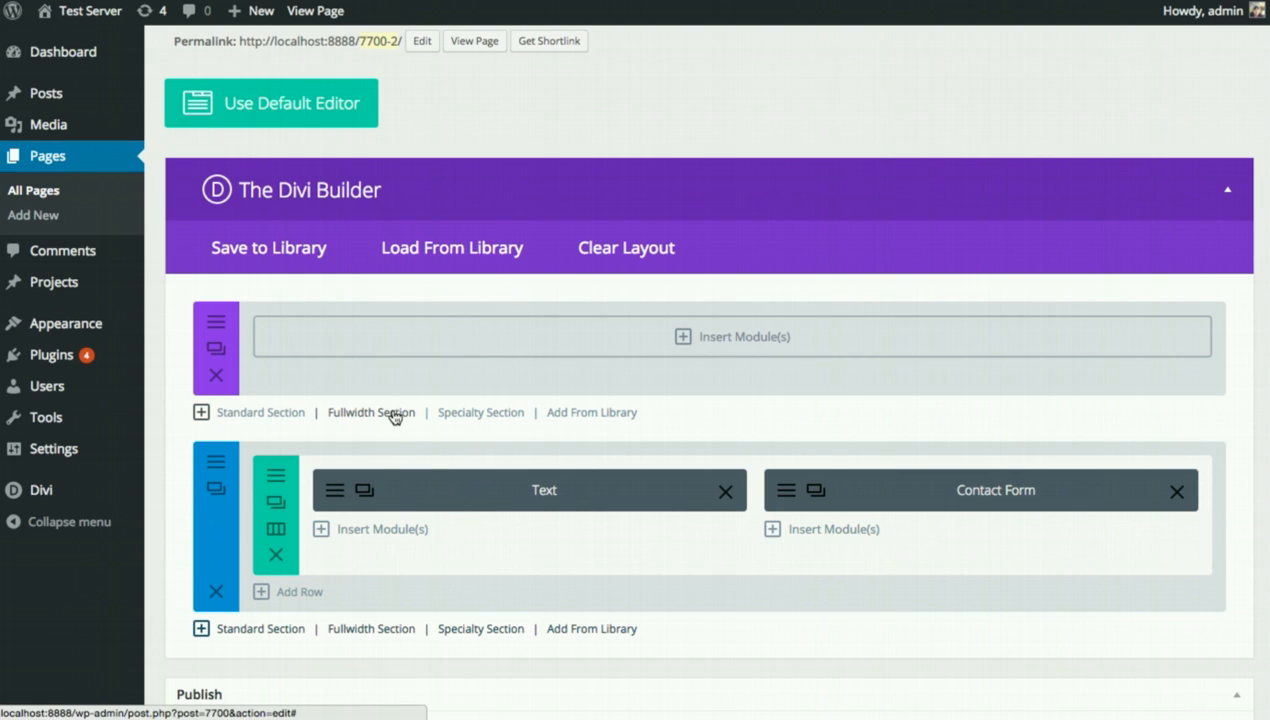
{"action": "left_click", "coordinate": [436, 347]}
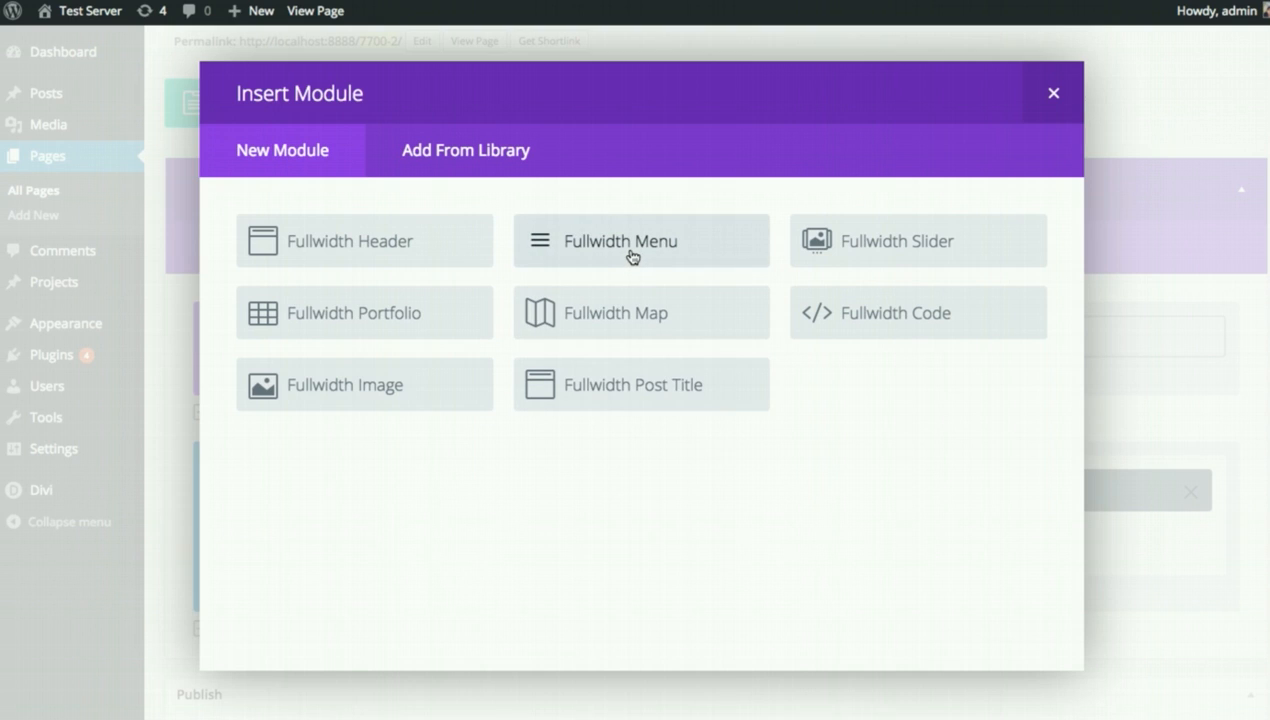
Add a Fullwidth Slider whose first slide reads 'Welcome To Our Website' with a 'Join Today' button.
{"action": "left_click", "coordinate": [871, 248]}
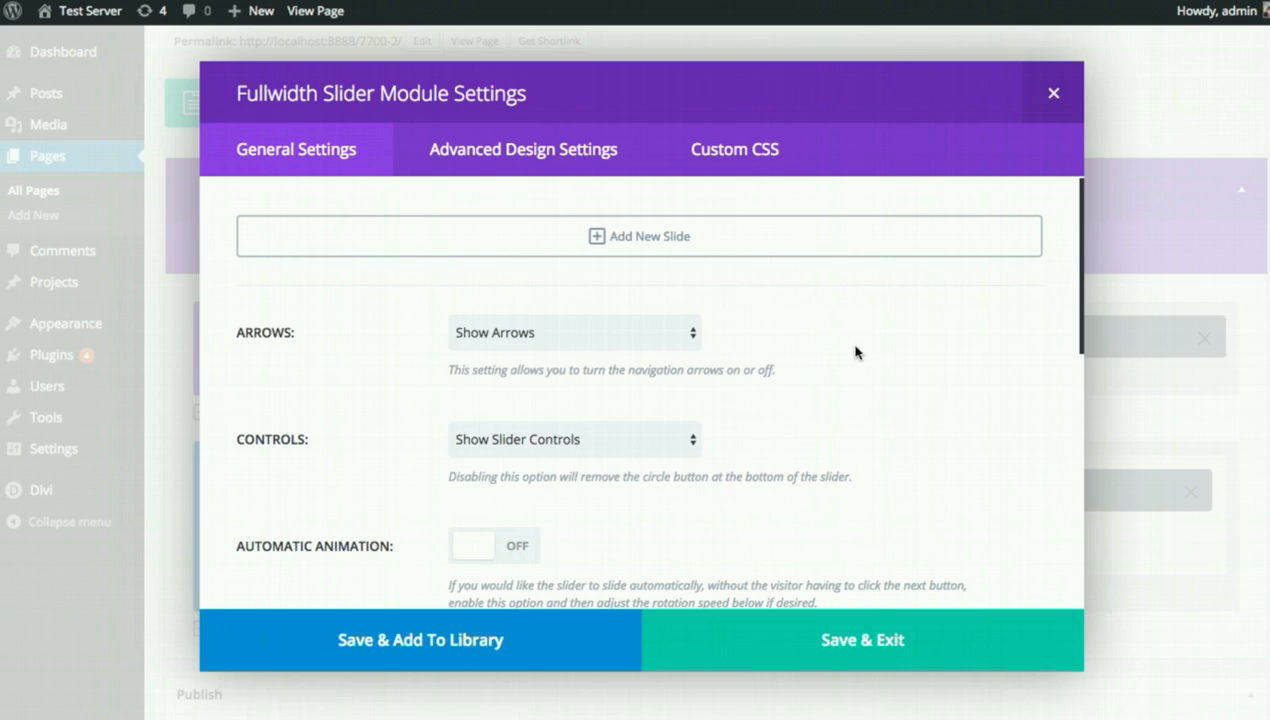
{"action": "left_click", "coordinate": [417, 251]}
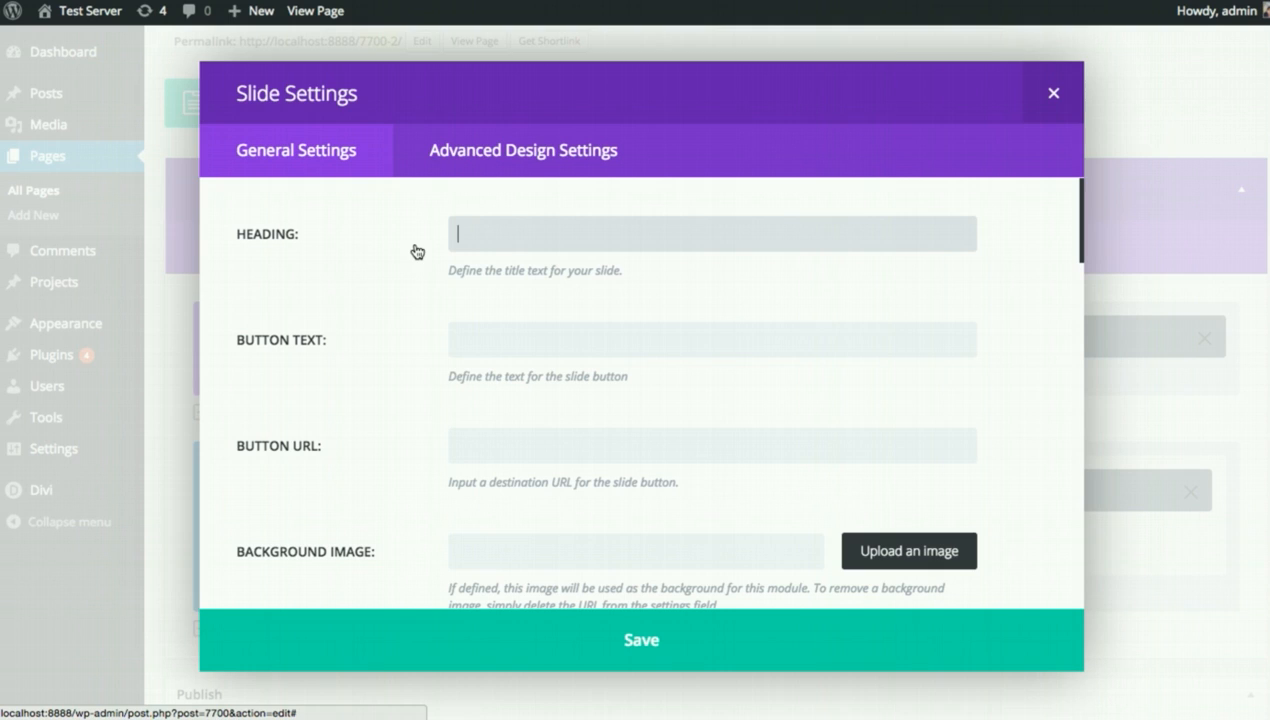
{"action": "type", "text": "Welcome To Ou"}
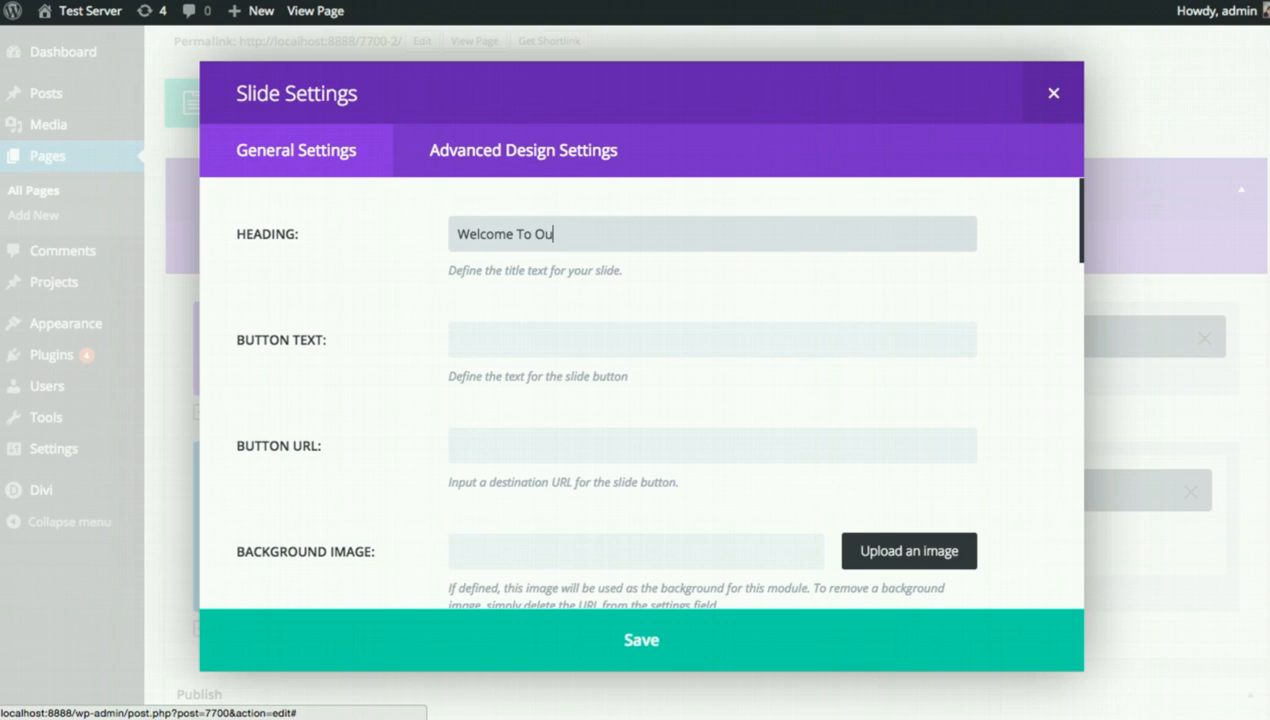
{"action": "type", "text": "r Website"}
{"action": "left_click", "coordinate": [509, 336]}
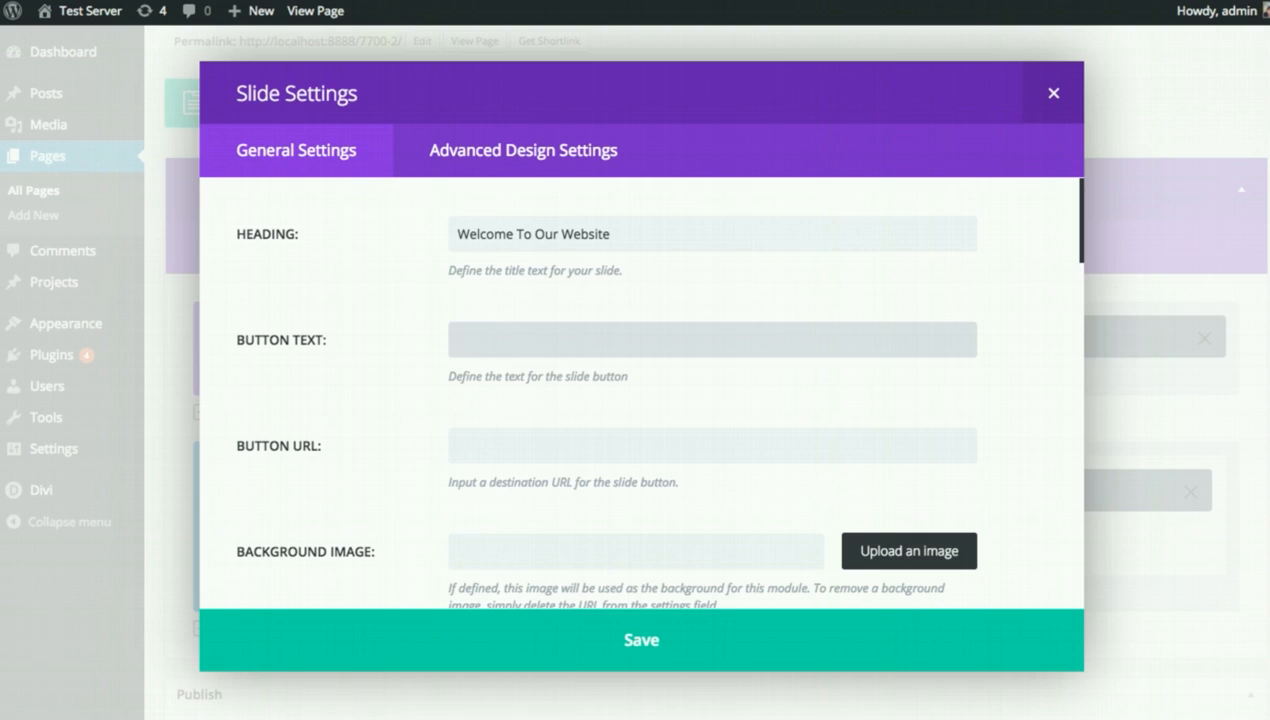
{"action": "type", "text": "Join Today"}
{"action": "left_click", "coordinate": [553, 448]}
{"action": "scroll", "coordinate": [553, 450], "scroll_direction": "down", "scroll_amount": 5}
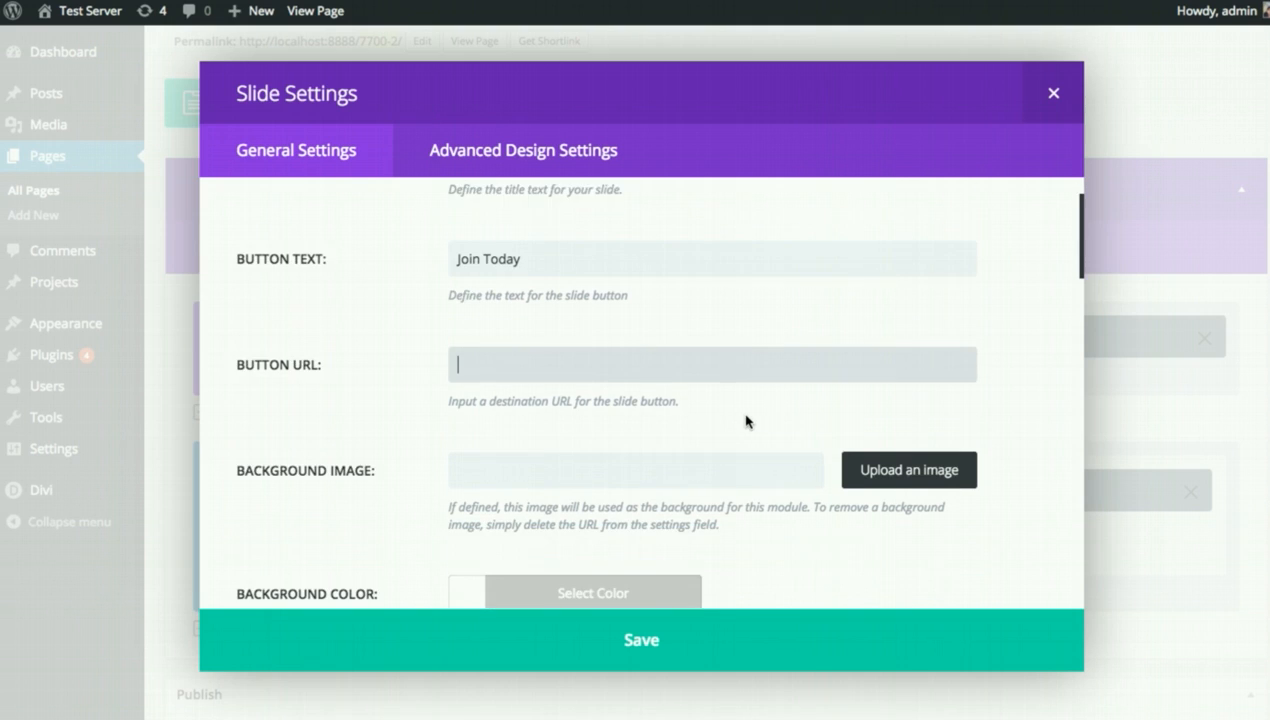
{"action": "left_click", "coordinate": [575, 338]}
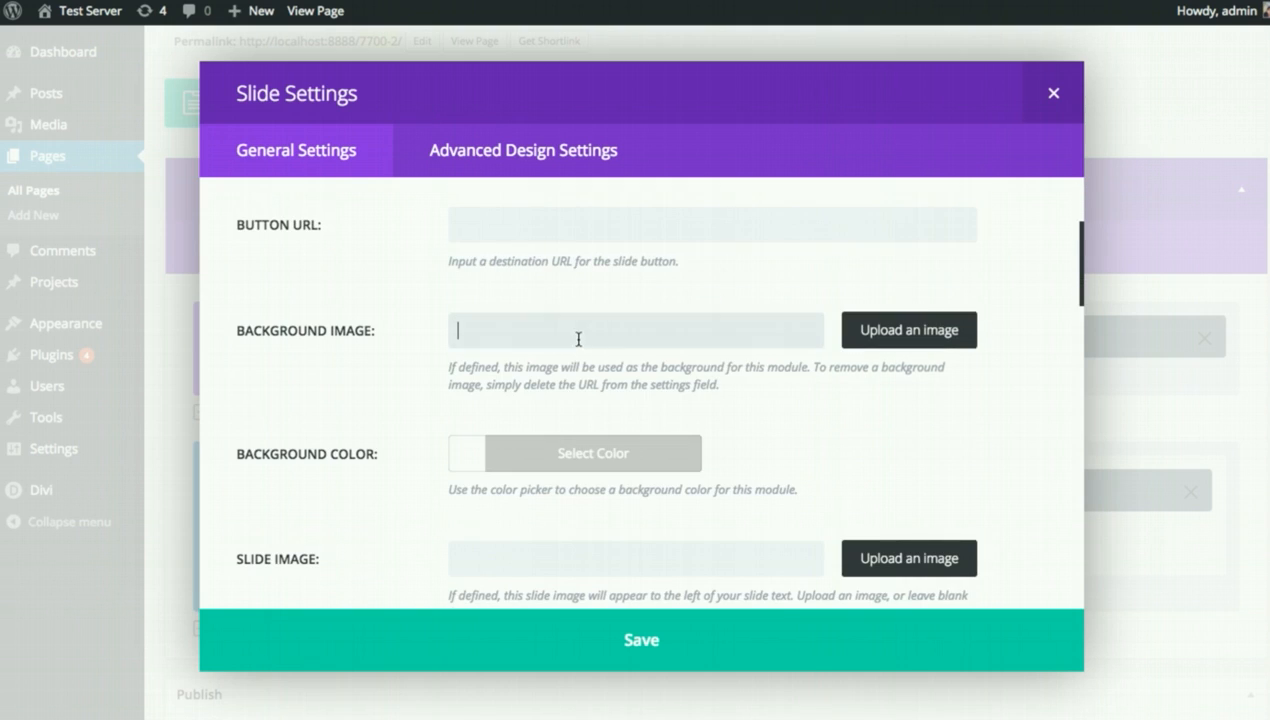
Set the dark mountain photo as the slide's background image.
{"action": "left_click", "coordinate": [922, 335]}
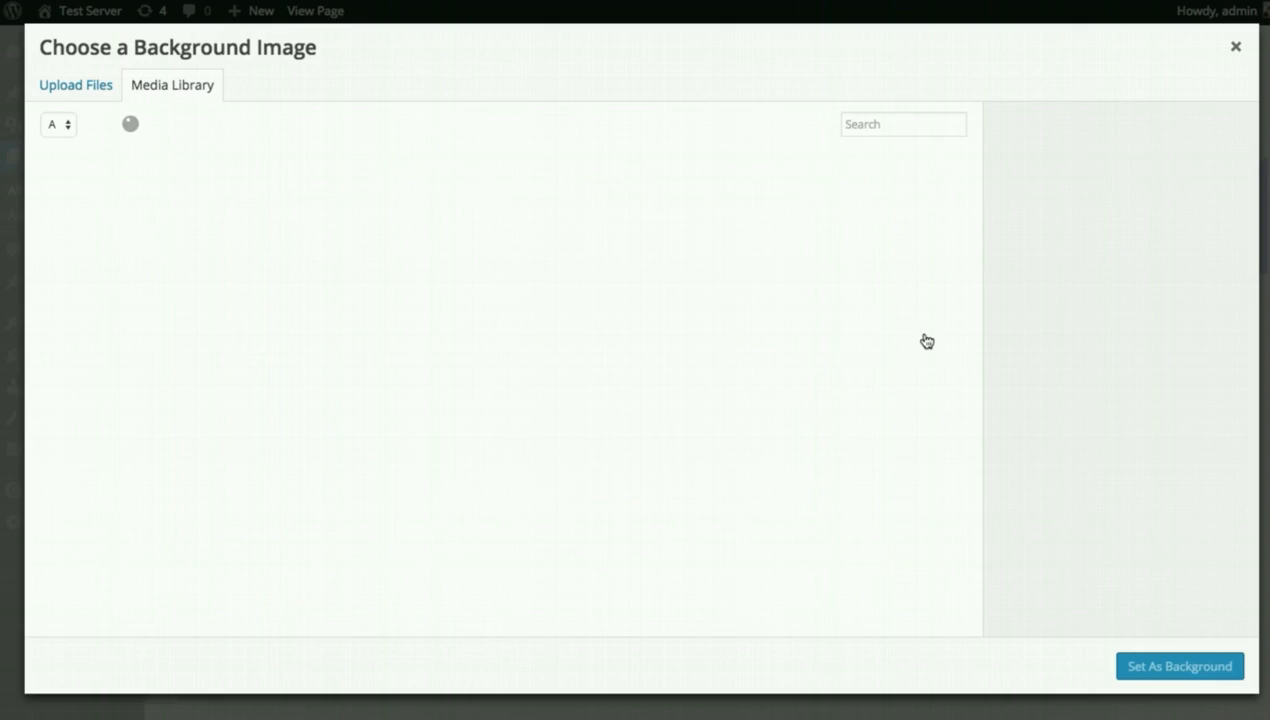
{"action": "left_click", "coordinate": [255, 223]}
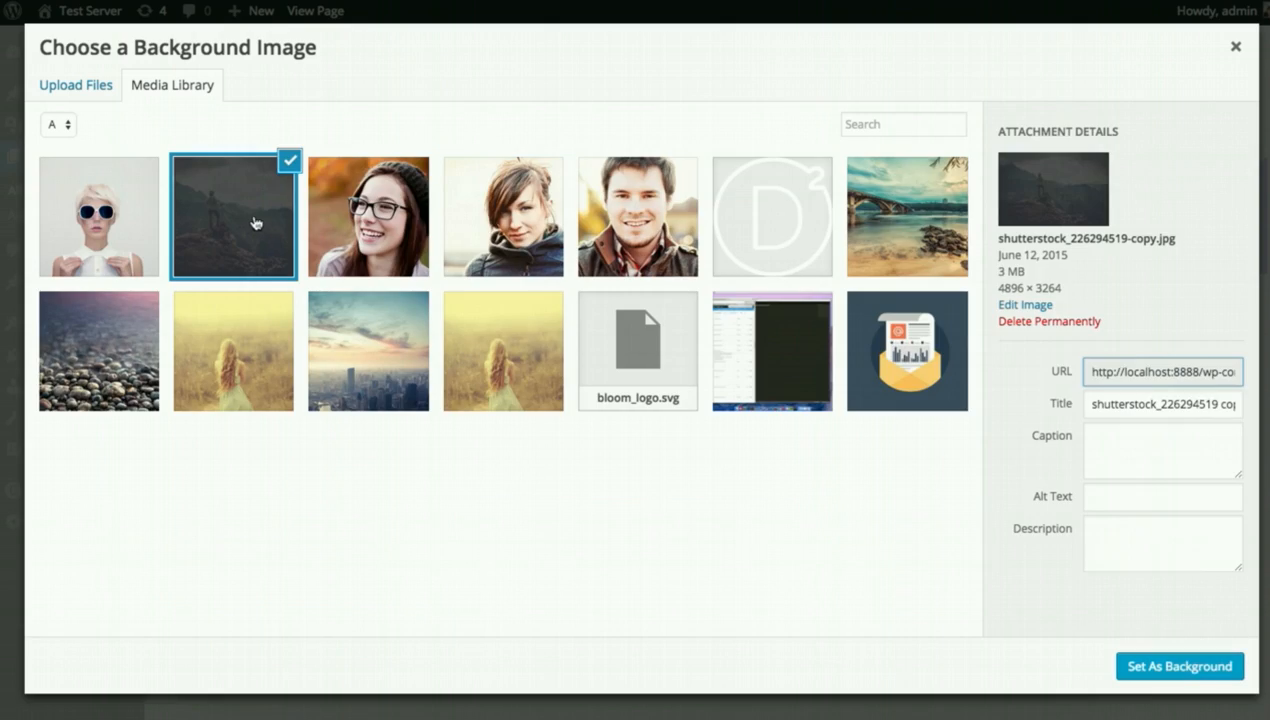
{"action": "left_click", "coordinate": [1222, 672]}
Paste the Lorem-ipsum paragraph into the slide's Content box.
{"action": "scroll", "coordinate": [965, 530], "scroll_direction": "down", "scroll_amount": 3}
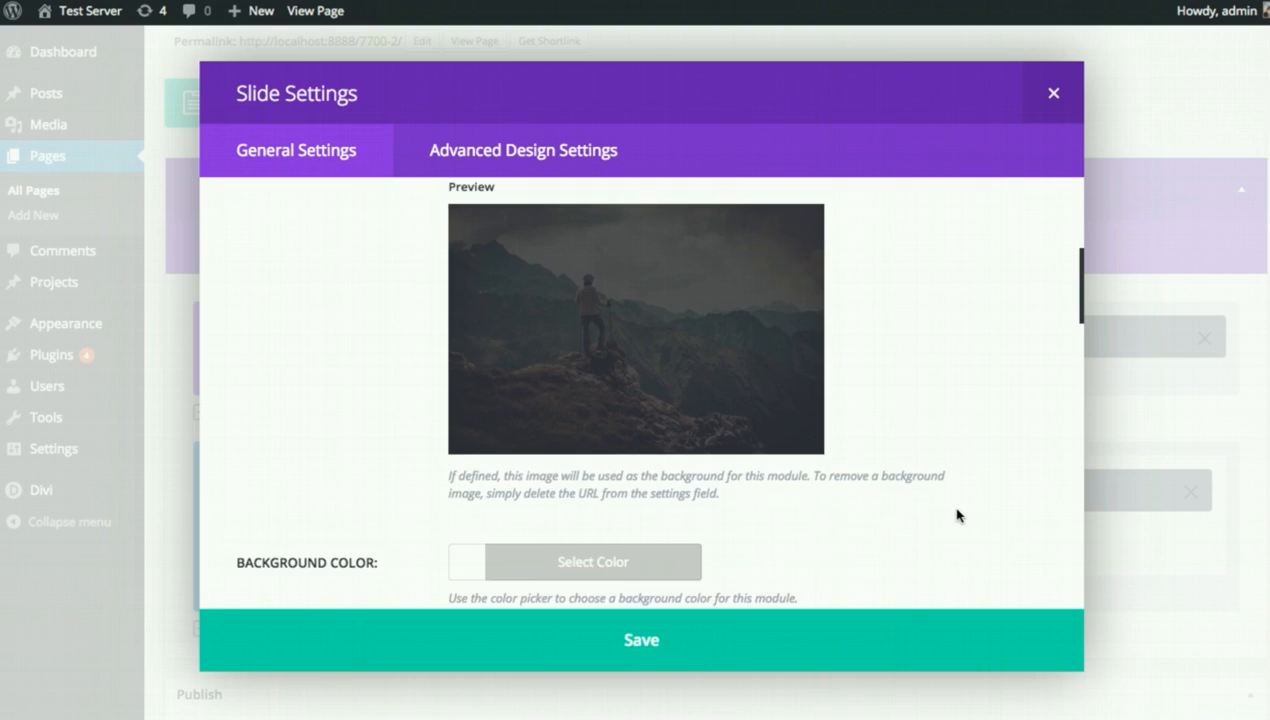
{"action": "scroll", "coordinate": [957, 515], "scroll_direction": "down", "scroll_amount": 5}
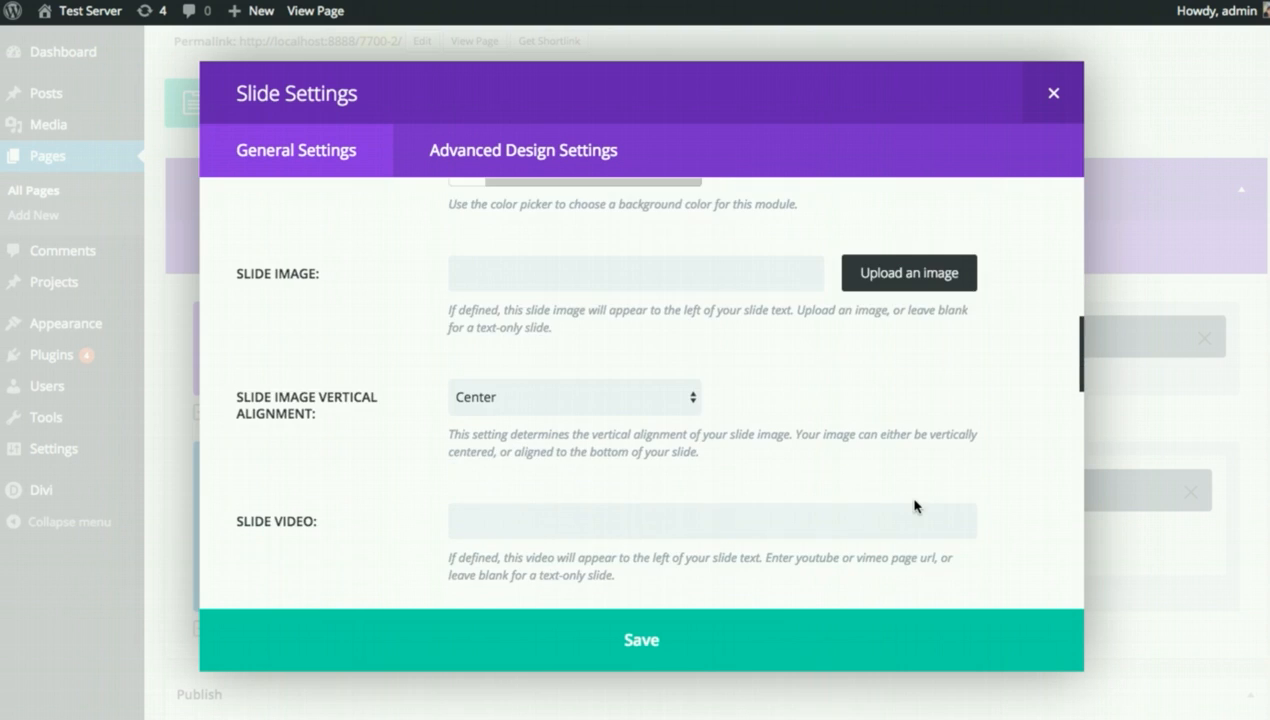
{"action": "scroll", "coordinate": [916, 514], "scroll_direction": "up", "scroll_amount": 2}
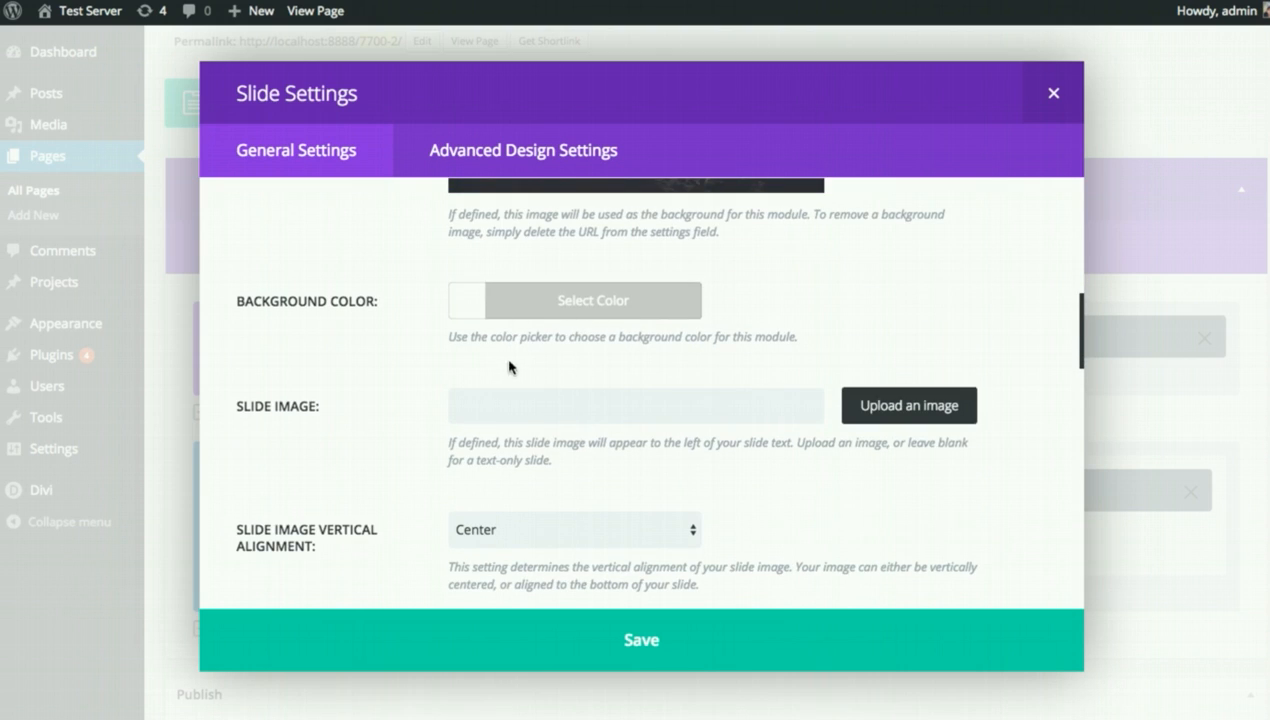
{"action": "scroll", "coordinate": [547, 315], "scroll_direction": "down", "scroll_amount": 1}
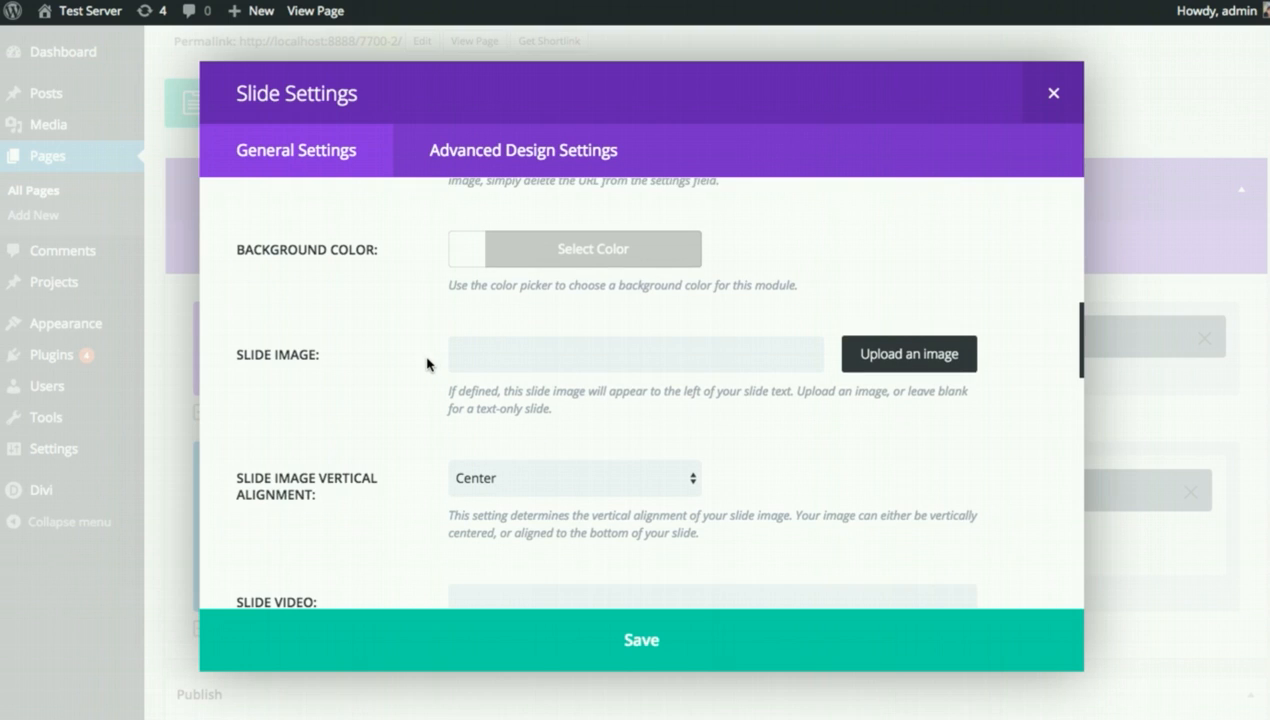
{"action": "scroll", "coordinate": [427, 364], "scroll_direction": "down", "scroll_amount": 3}
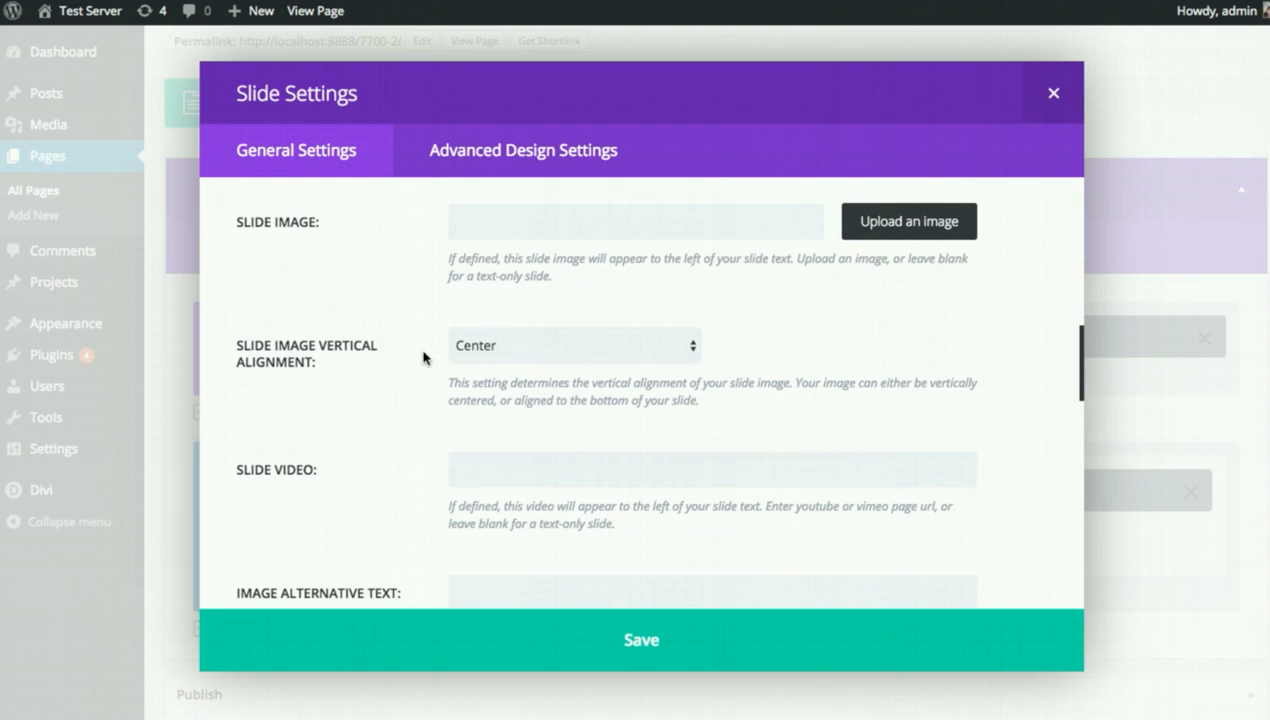
{"action": "scroll", "coordinate": [392, 362], "scroll_direction": "down", "scroll_amount": 1}
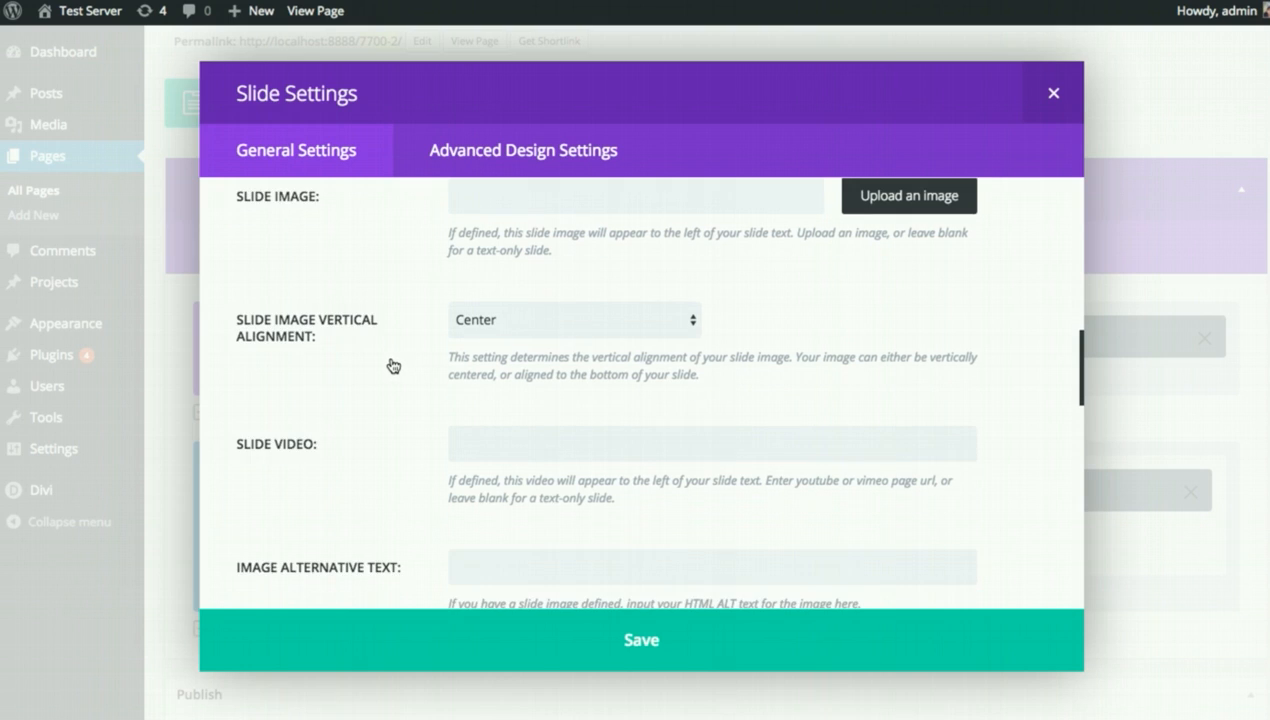
{"action": "scroll", "coordinate": [392, 361], "scroll_direction": "down", "scroll_amount": 3}
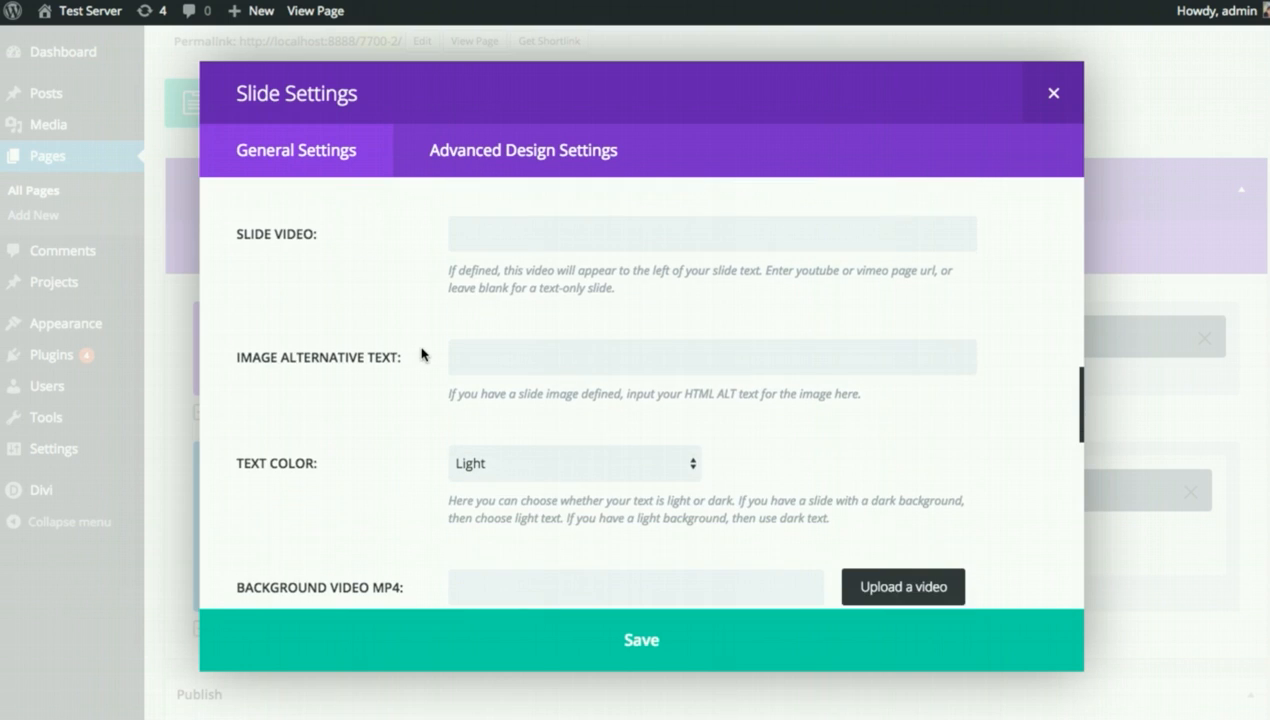
{"action": "scroll", "coordinate": [422, 354], "scroll_direction": "down", "scroll_amount": 2}
{"action": "scroll", "coordinate": [400, 364], "scroll_direction": "down", "scroll_amount": 1}
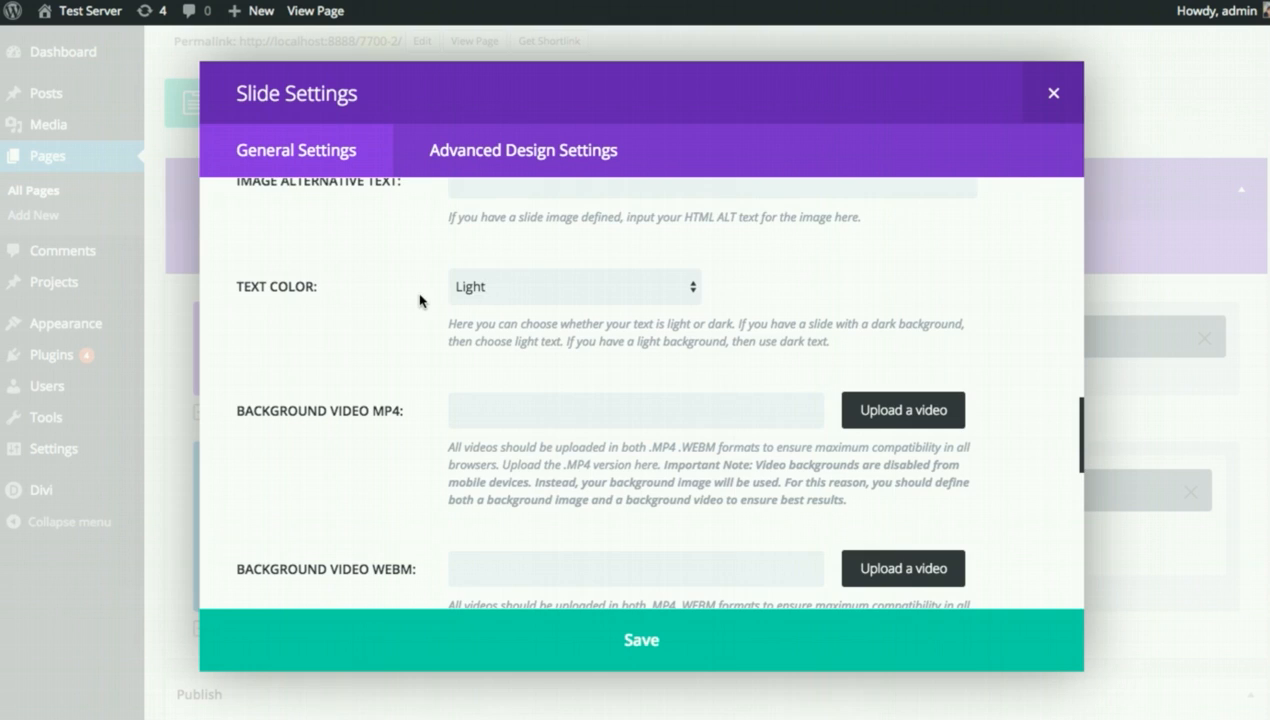
{"action": "scroll", "coordinate": [410, 303], "scroll_direction": "down", "scroll_amount": 2}
{"action": "scroll", "coordinate": [376, 323], "scroll_direction": "down", "scroll_amount": 1}
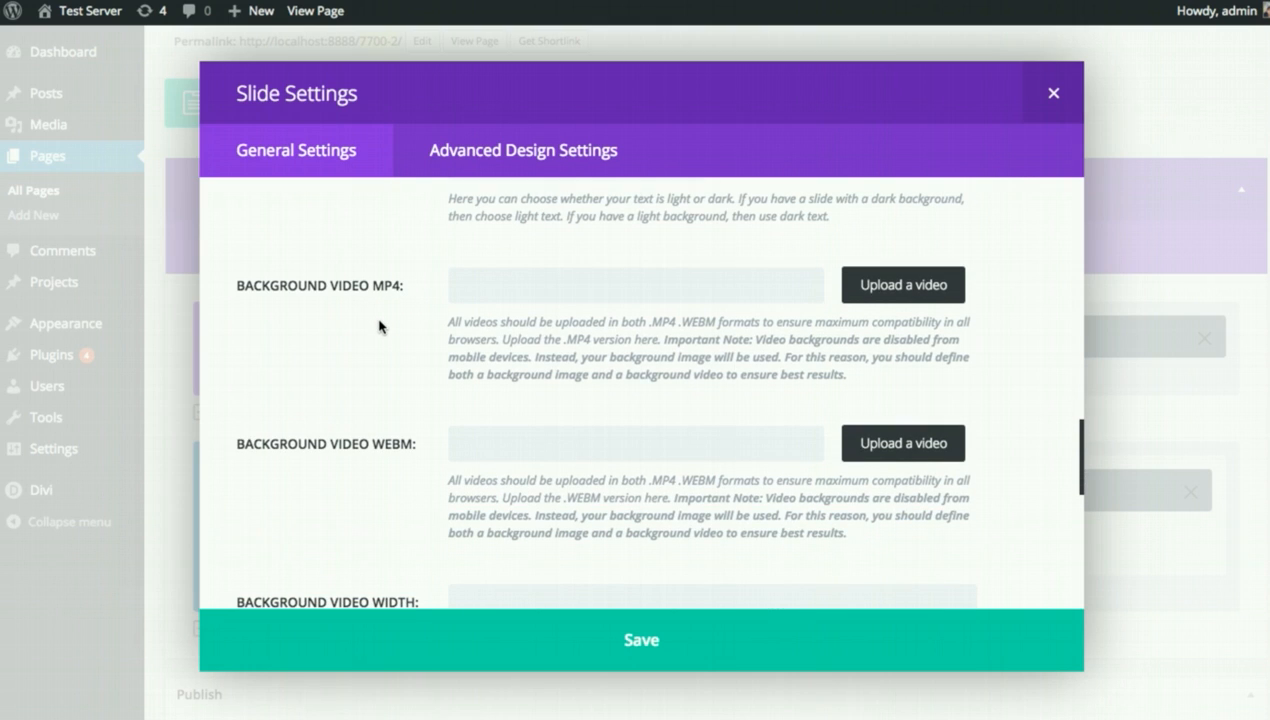
{"action": "scroll", "coordinate": [379, 322], "scroll_direction": "down", "scroll_amount": 4}
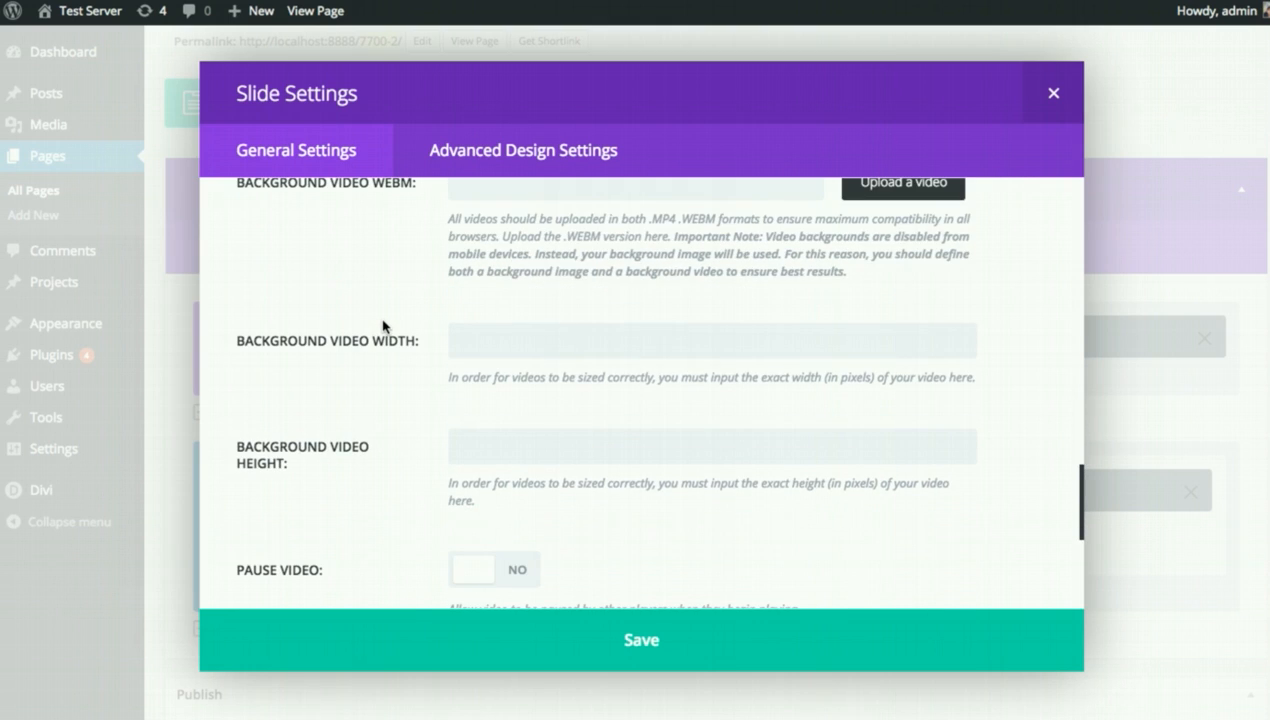
{"action": "scroll", "coordinate": [382, 330], "scroll_direction": "down", "scroll_amount": 1}
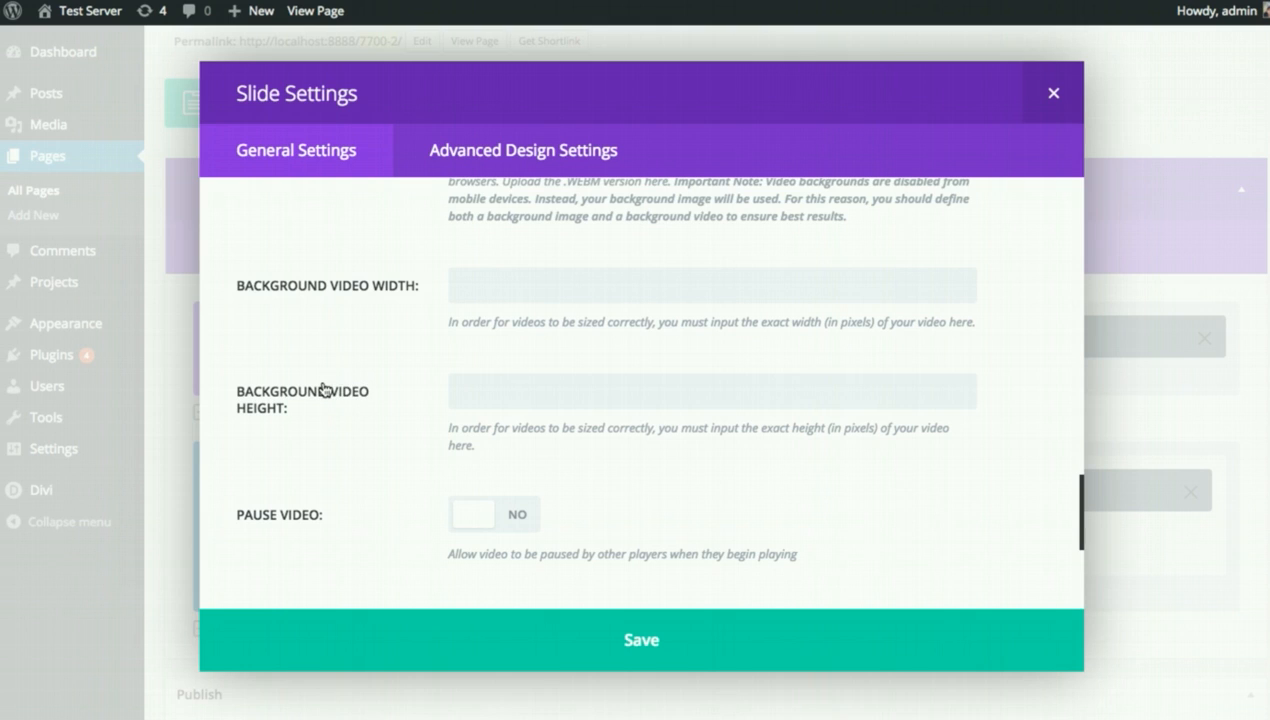
{"action": "scroll", "coordinate": [358, 384], "scroll_direction": "down", "scroll_amount": 1}
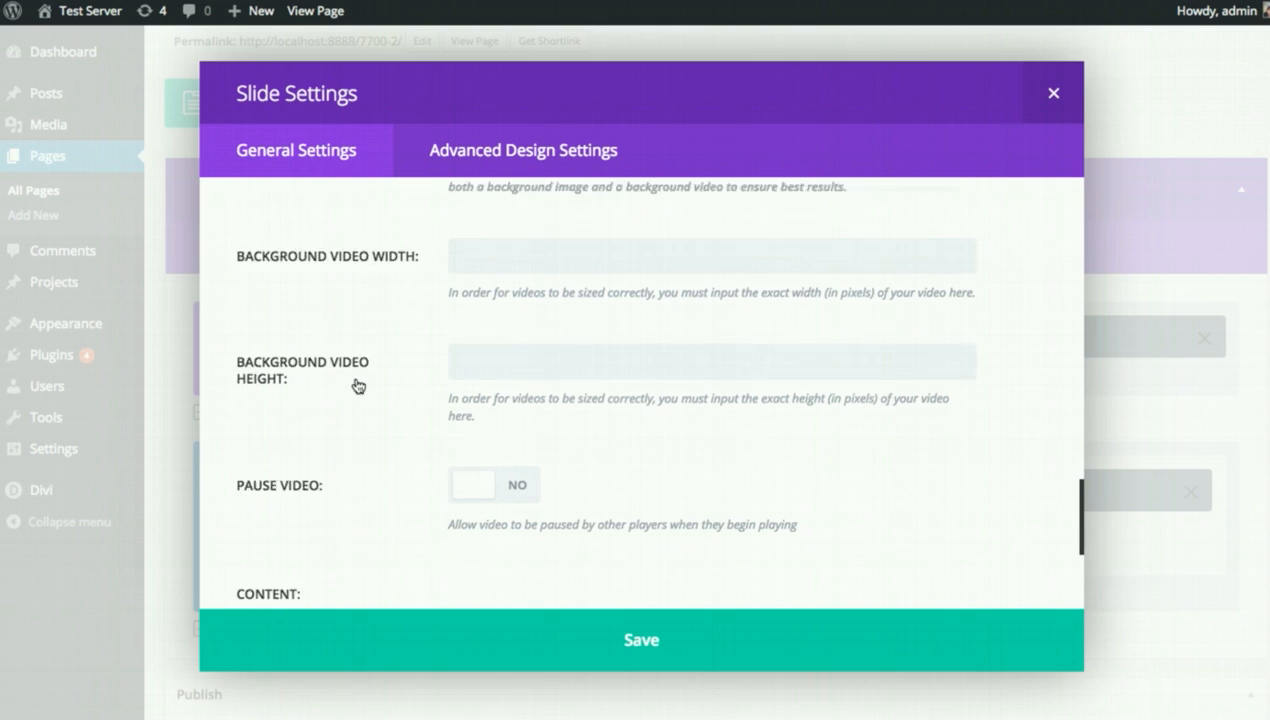
{"action": "scroll", "coordinate": [388, 369], "scroll_direction": "down", "scroll_amount": 2}
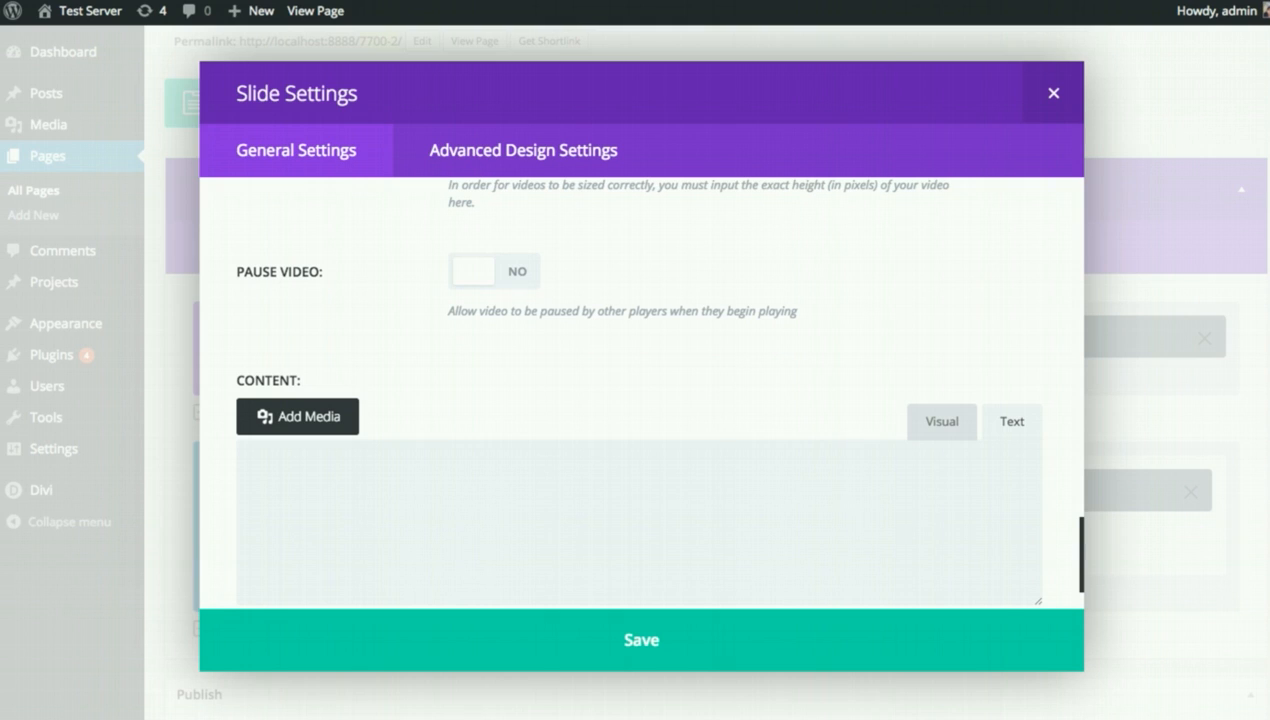
{"action": "left_click", "coordinate": [626, 490]}
{"action": "type", "text": "Vestibulum venenatis dolor vitae turpis porttitor maximus. Pellentesque faucibus efficitur orci, non iaculis arcu auctor eget. Cras condimentum eros id nibh tincidunt, quis luctus nibh pretium. Ut eu orci quam. Pellentesque varius ipsum sit amet feugiat sollicitudin. Donec tempor porttitor enim, non ullamcorper ligula sodales vel. Sed rutrum quam eget fermentum facilisis. Integer pellentesque lacinia purus id scelerisque."}
{"action": "scroll", "coordinate": [652, 476], "scroll_direction": "down", "scroll_amount": 1}
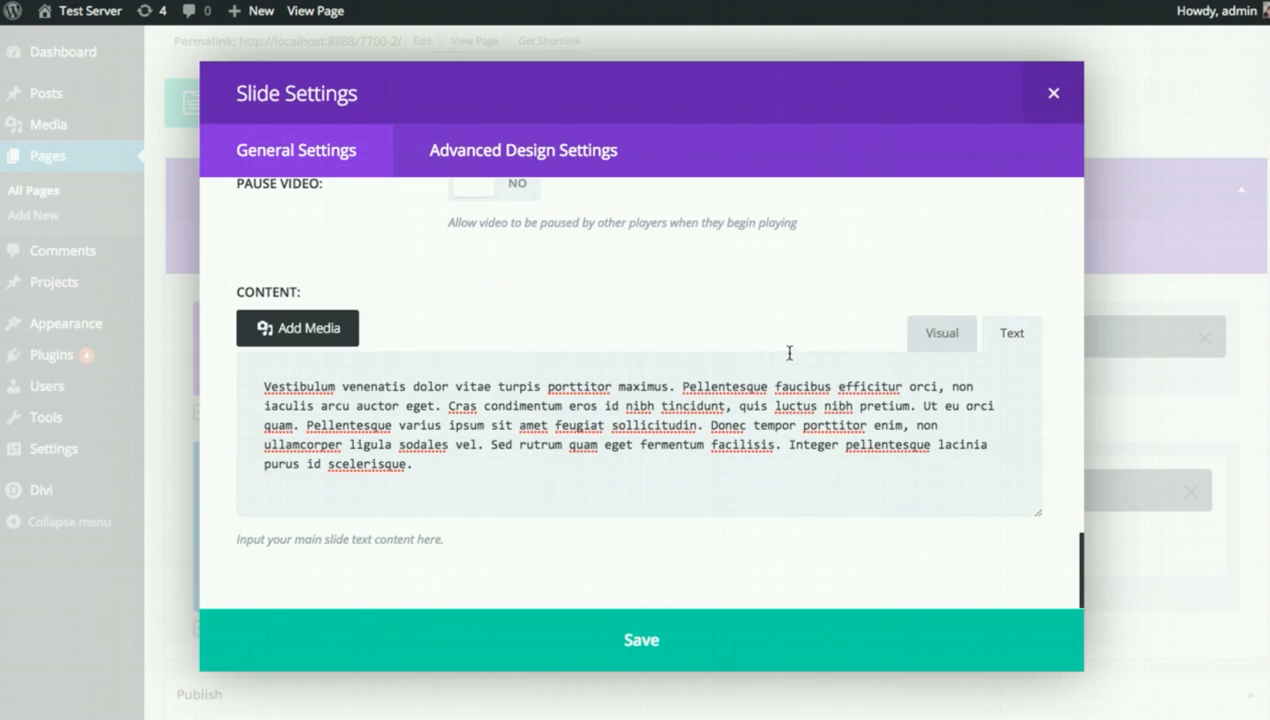
Save the Welcome To Our Website slide and duplicate it.
{"action": "left_click", "coordinate": [703, 641]}
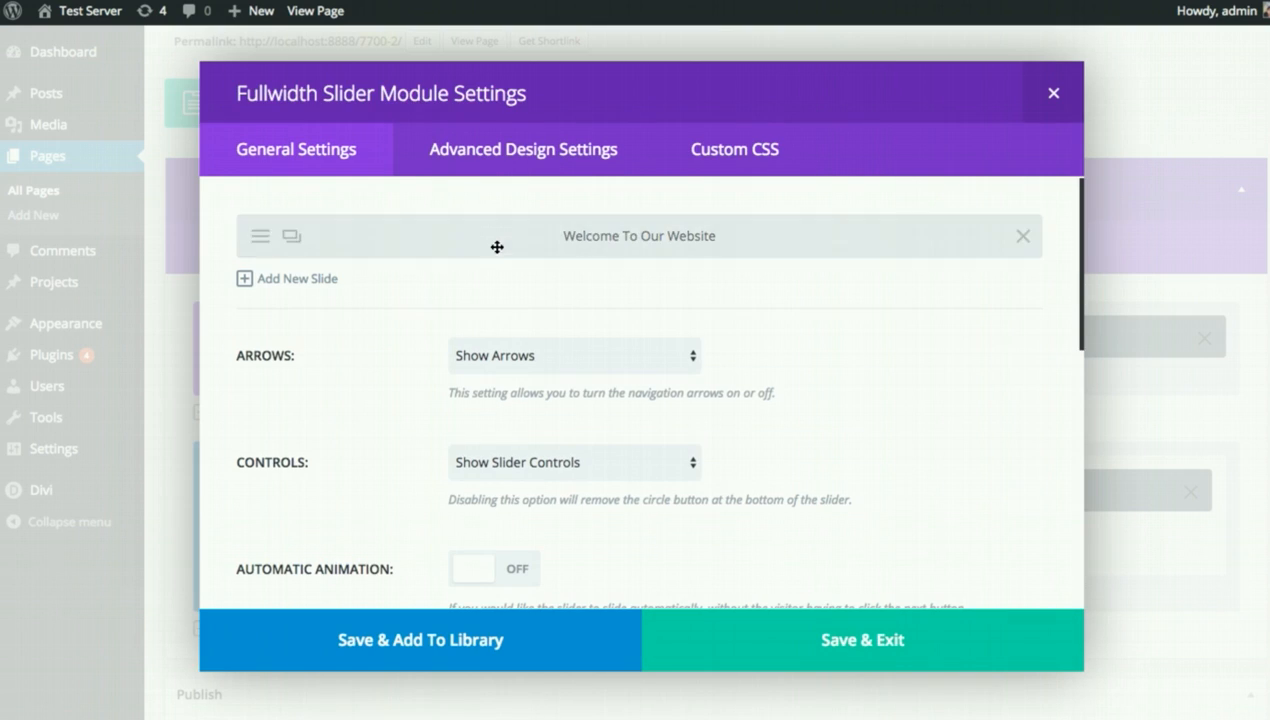
{"action": "mouse_move", "coordinate": [496, 249]}
{"action": "left_mouse_down"}
{"action": "mouse_move", "coordinate": [501, 235]}
{"action": "mouse_move", "coordinate": [510, 245]}
{"action": "left_mouse_up"}
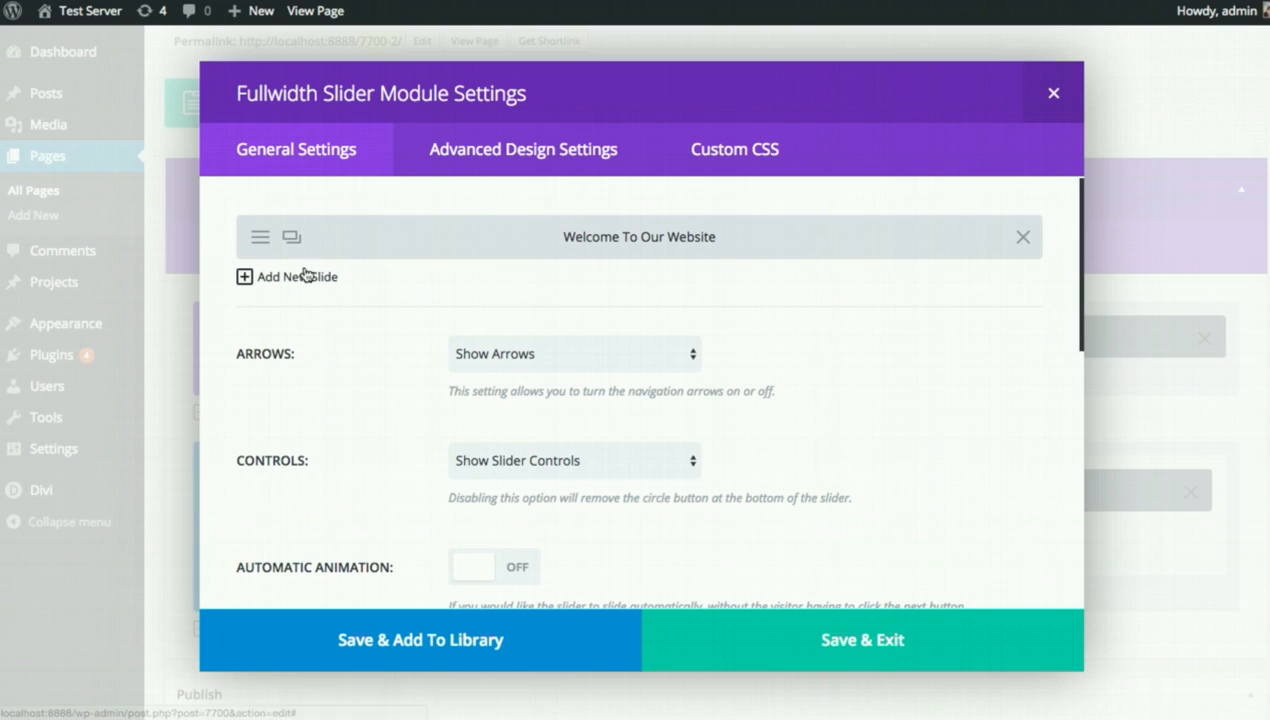
{"action": "left_click", "coordinate": [272, 280]}
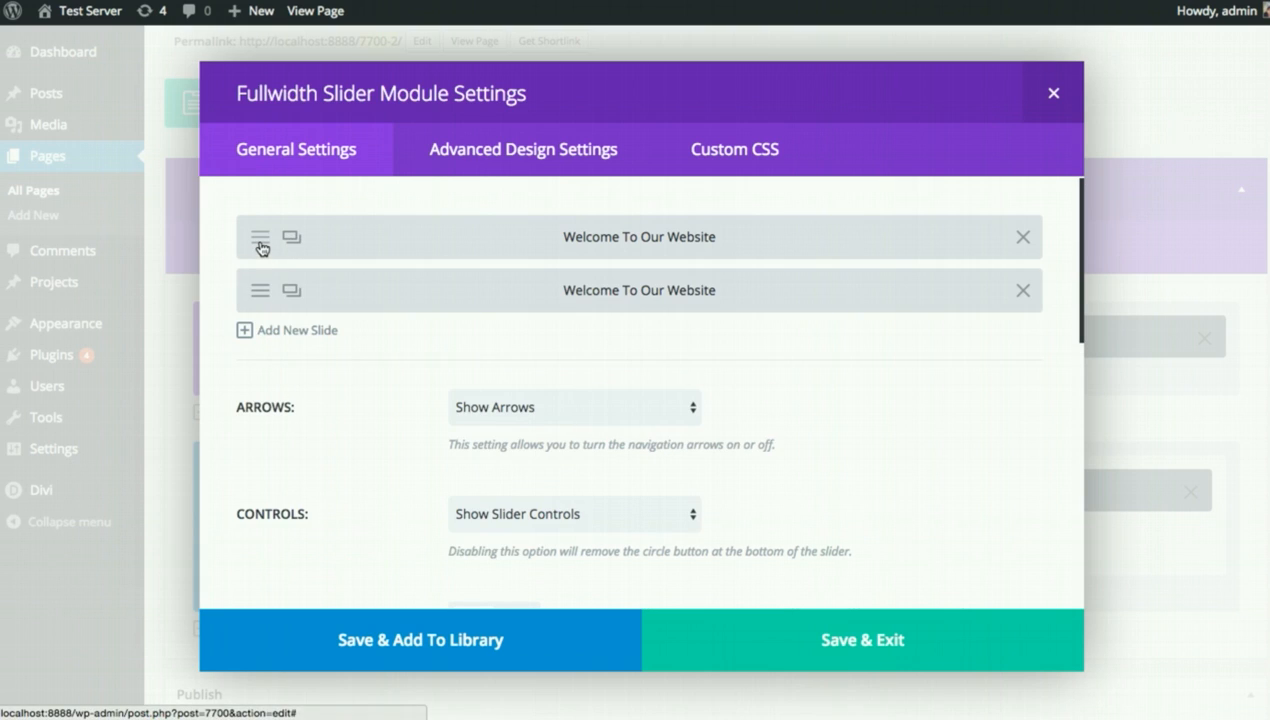
Give the duplicated slide the skyline background image and save the slider.
{"action": "left_click", "coordinate": [258, 290]}
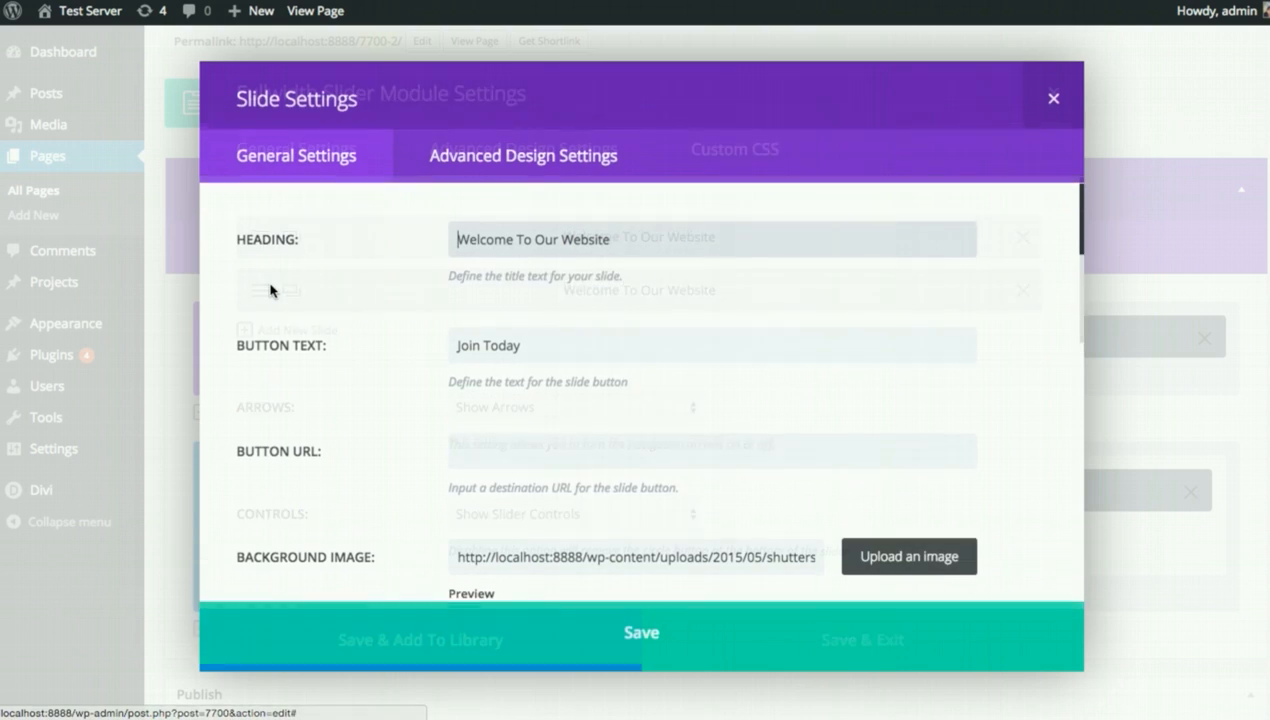
{"action": "scroll", "coordinate": [1000, 470], "scroll_direction": "down", "scroll_amount": 2}
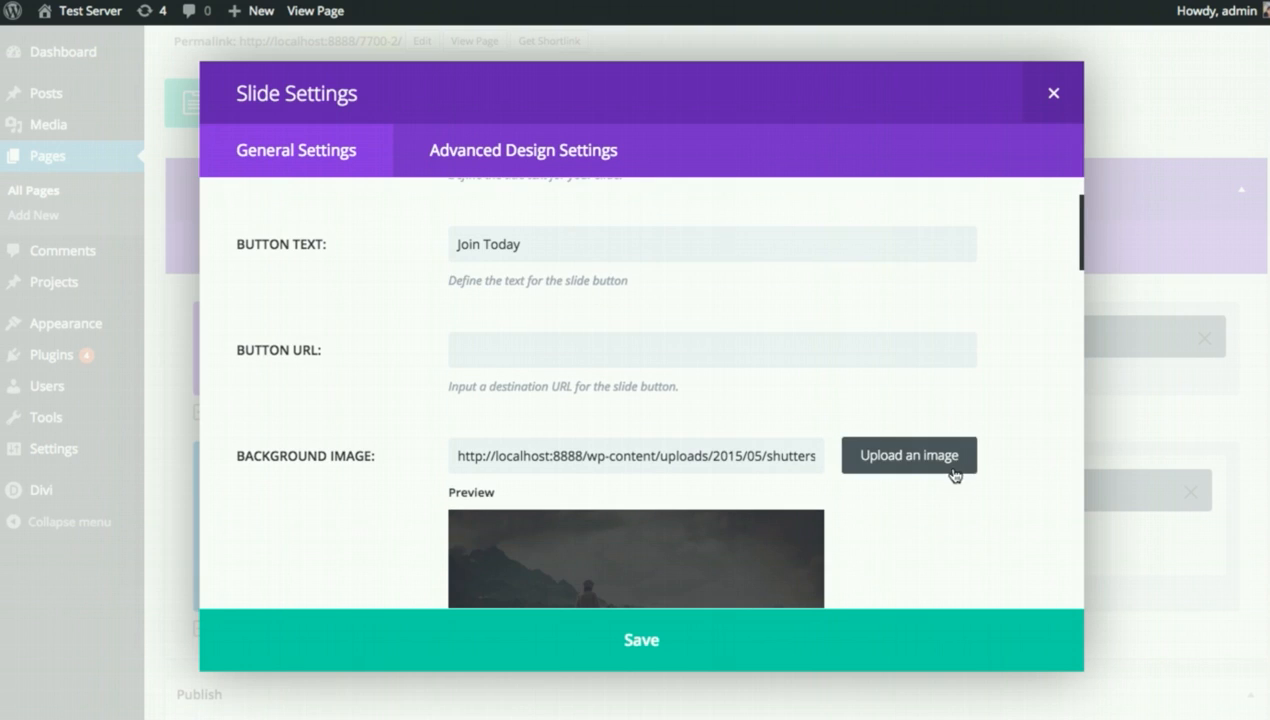
{"action": "left_click", "coordinate": [950, 466]}
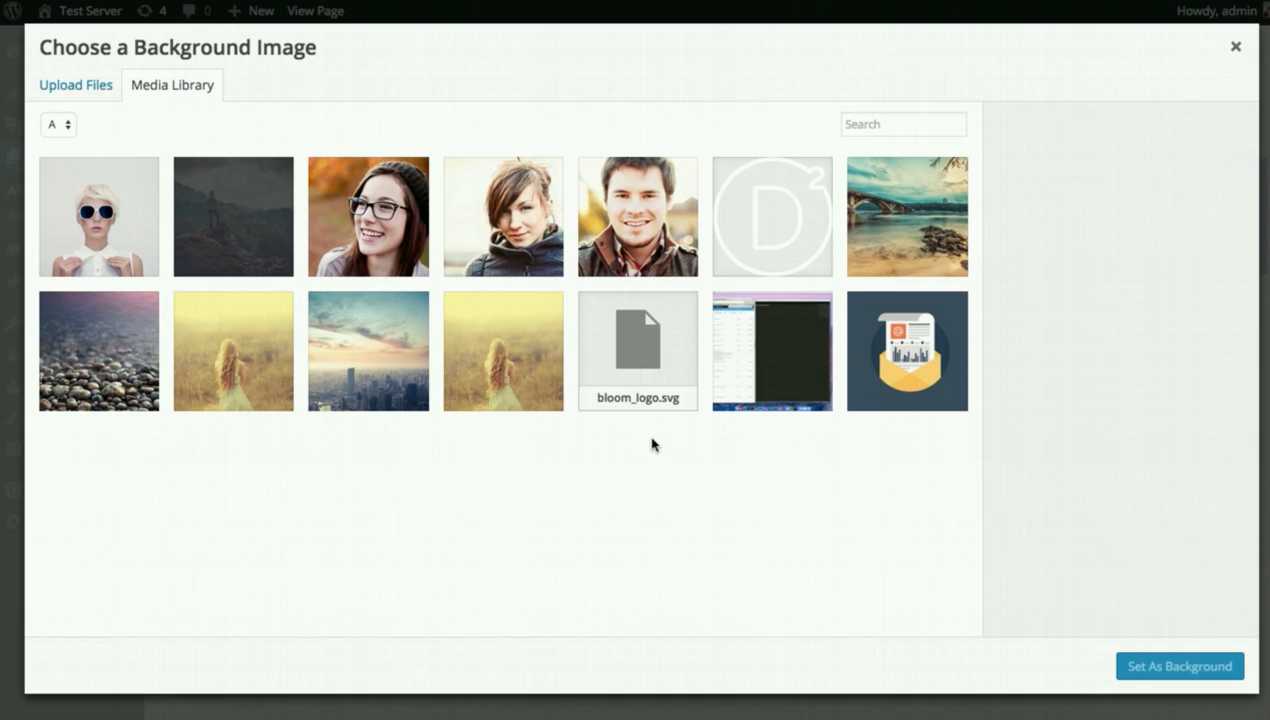
{"action": "left_click", "coordinate": [331, 403]}
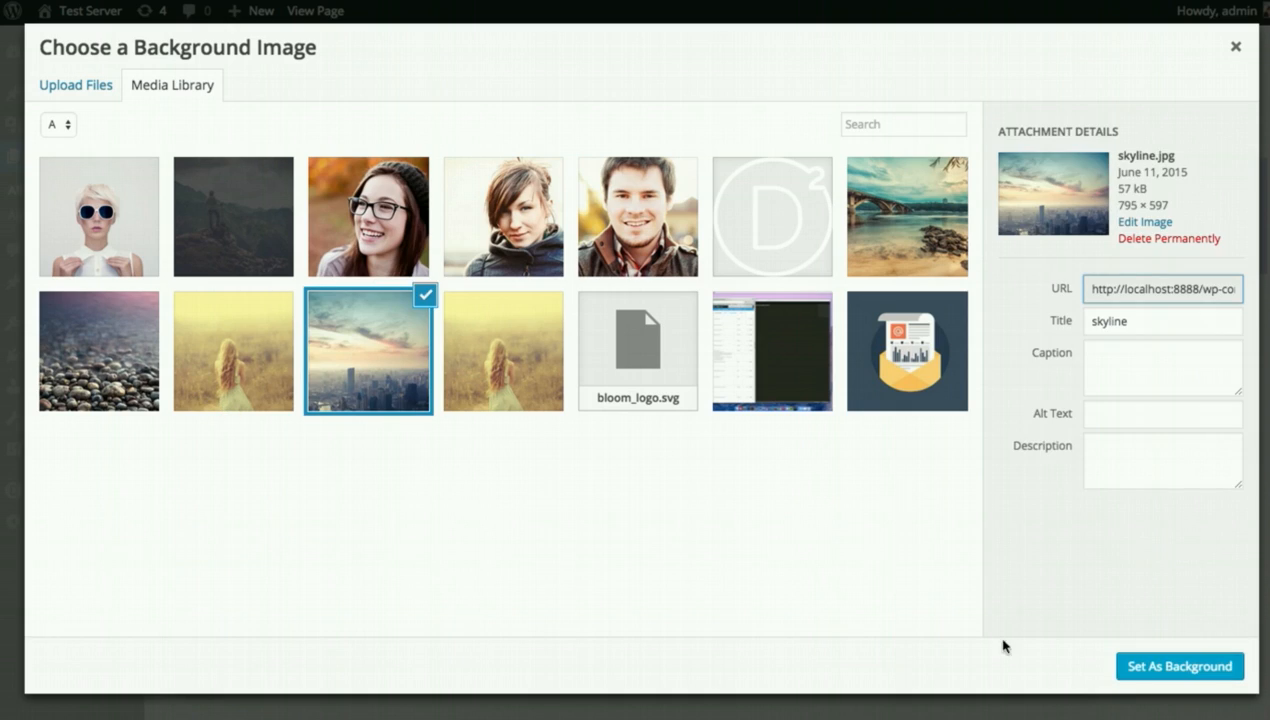
{"action": "left_click", "coordinate": [1166, 668]}
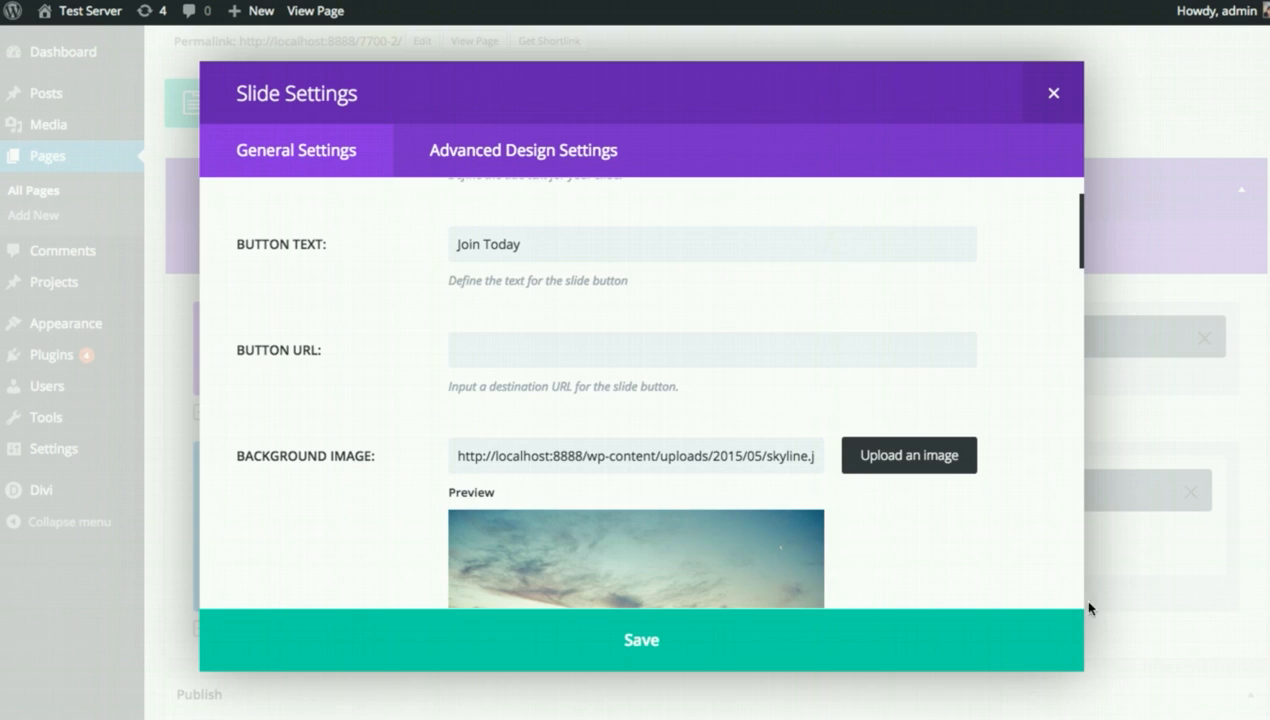
{"action": "left_click", "coordinate": [900, 646]}
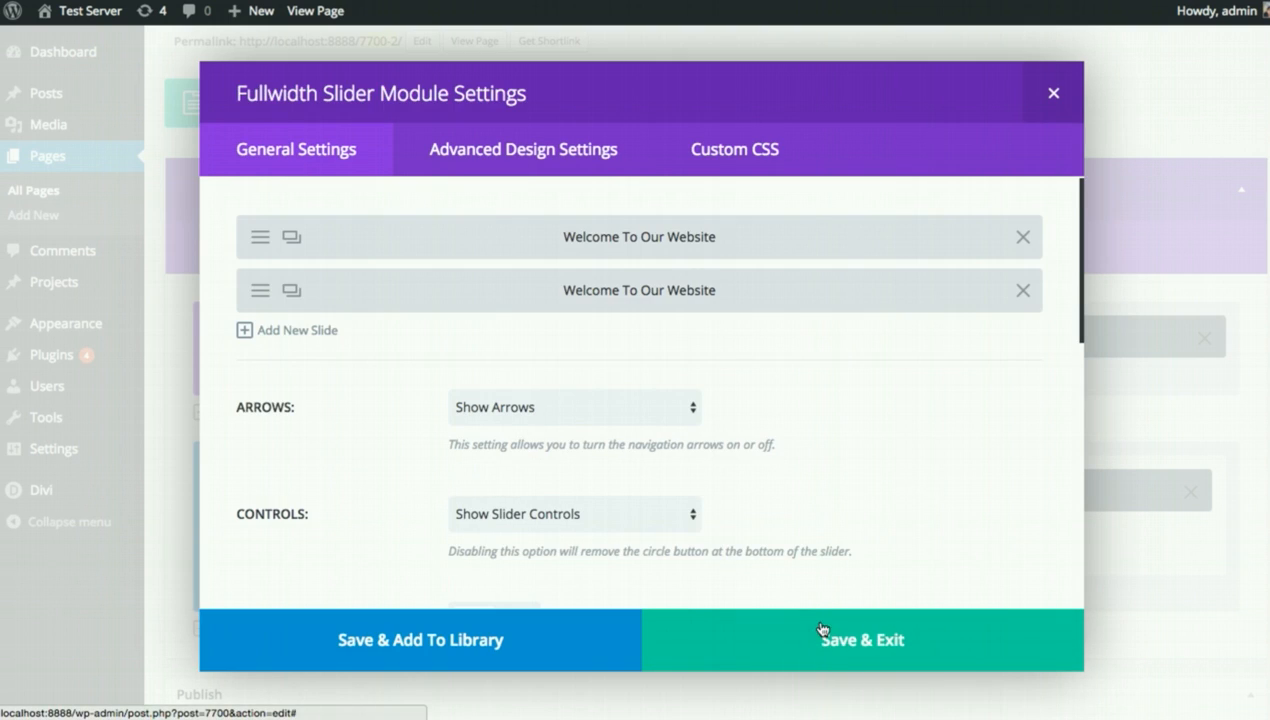
{"action": "left_click", "coordinate": [814, 627]}
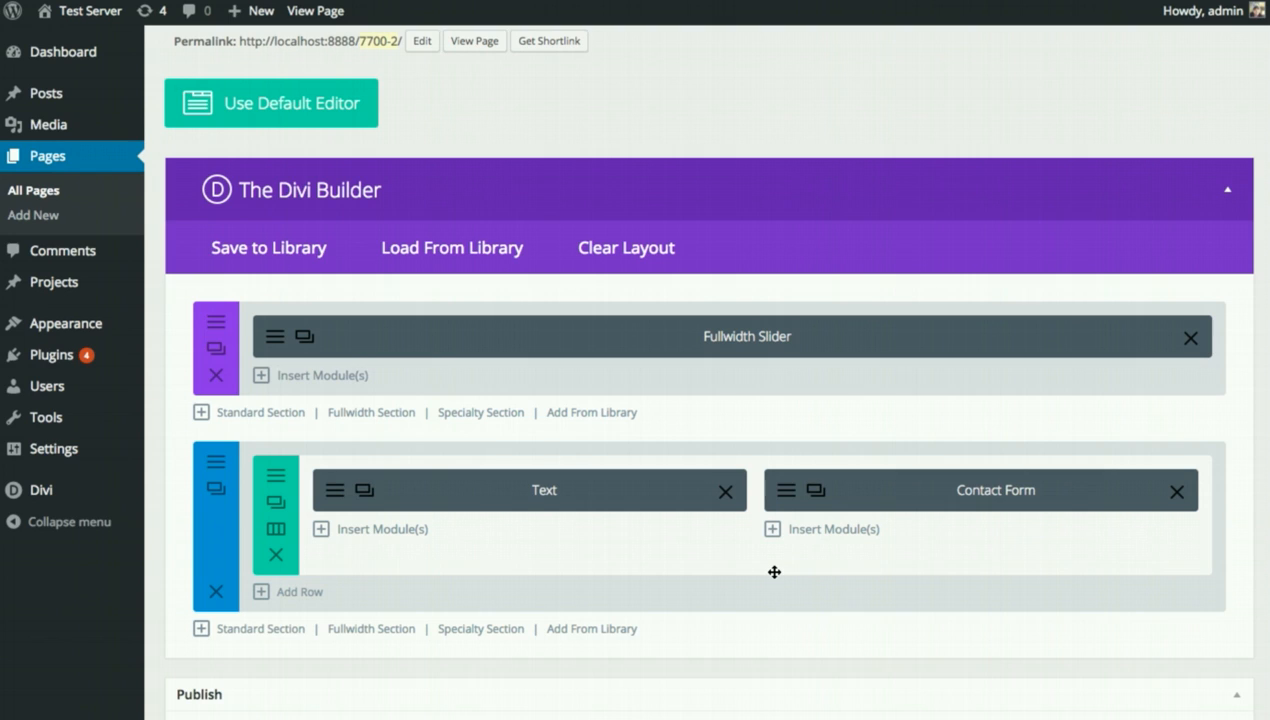
Update the page, then check that the live slider advances from the mountain slide to the skyline slide.
{"action": "scroll", "coordinate": [978, 547], "scroll_direction": "down", "scroll_amount": 5}
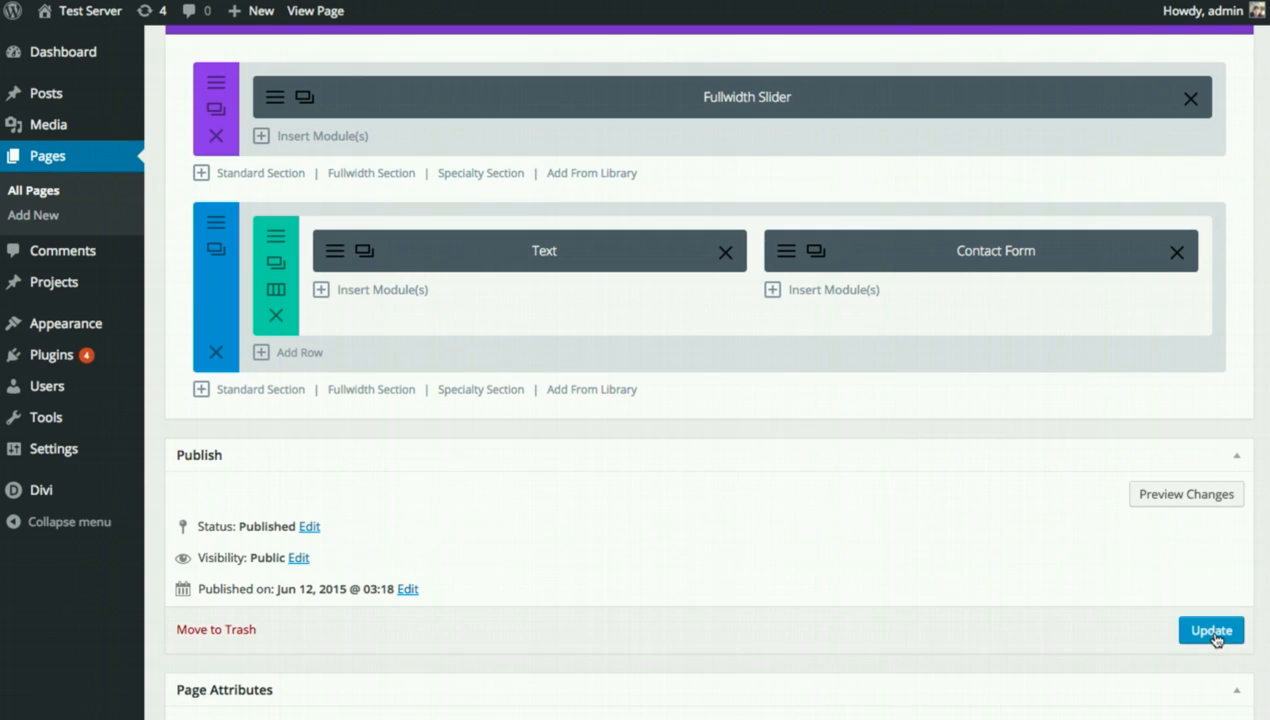
{"action": "left_click", "coordinate": [1212, 631]}
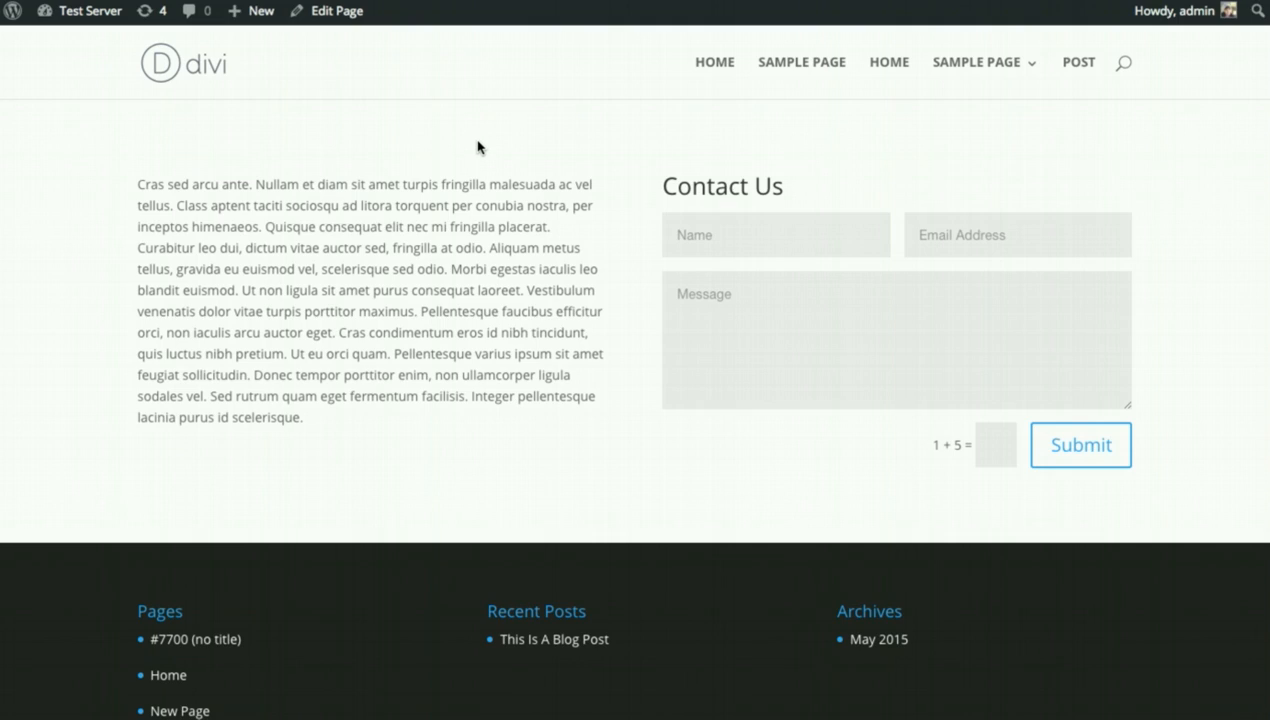
{"action": "key", "text": "super+r"}
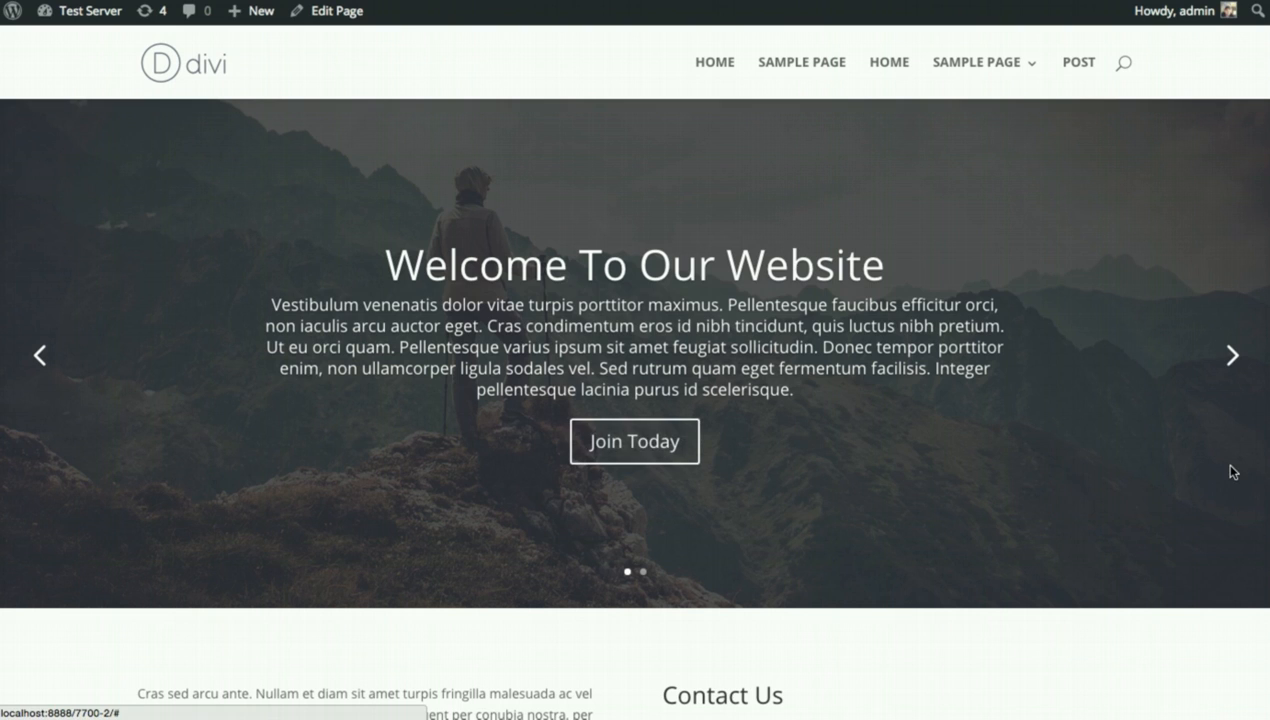
{"action": "left_click", "coordinate": [1232, 358]}
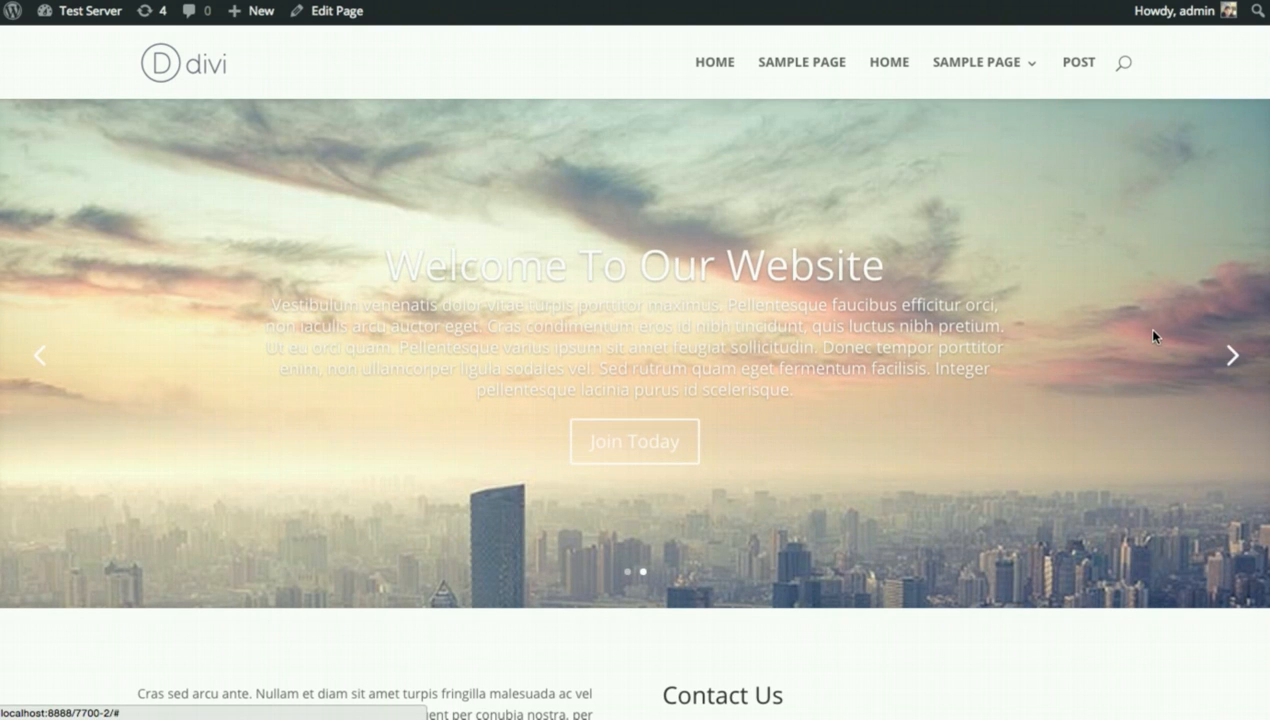
{"action": "scroll", "coordinate": [1125, 337], "scroll_direction": "down", "scroll_amount": 3}
{"action": "scroll", "coordinate": [1111, 339], "scroll_direction": "up", "scroll_amount": 3}
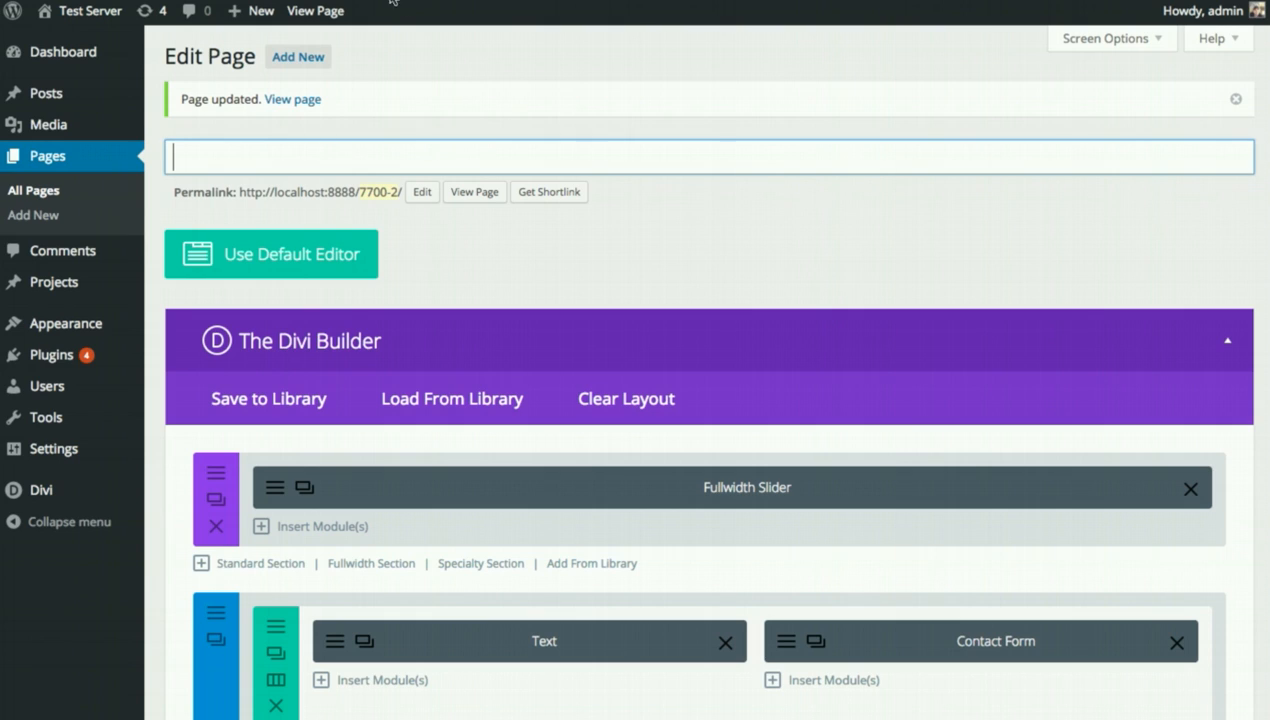
Set the second (skyline) slide's text colour to Dark and save the slider settings.
{"action": "left_click", "coordinate": [298, 487]}
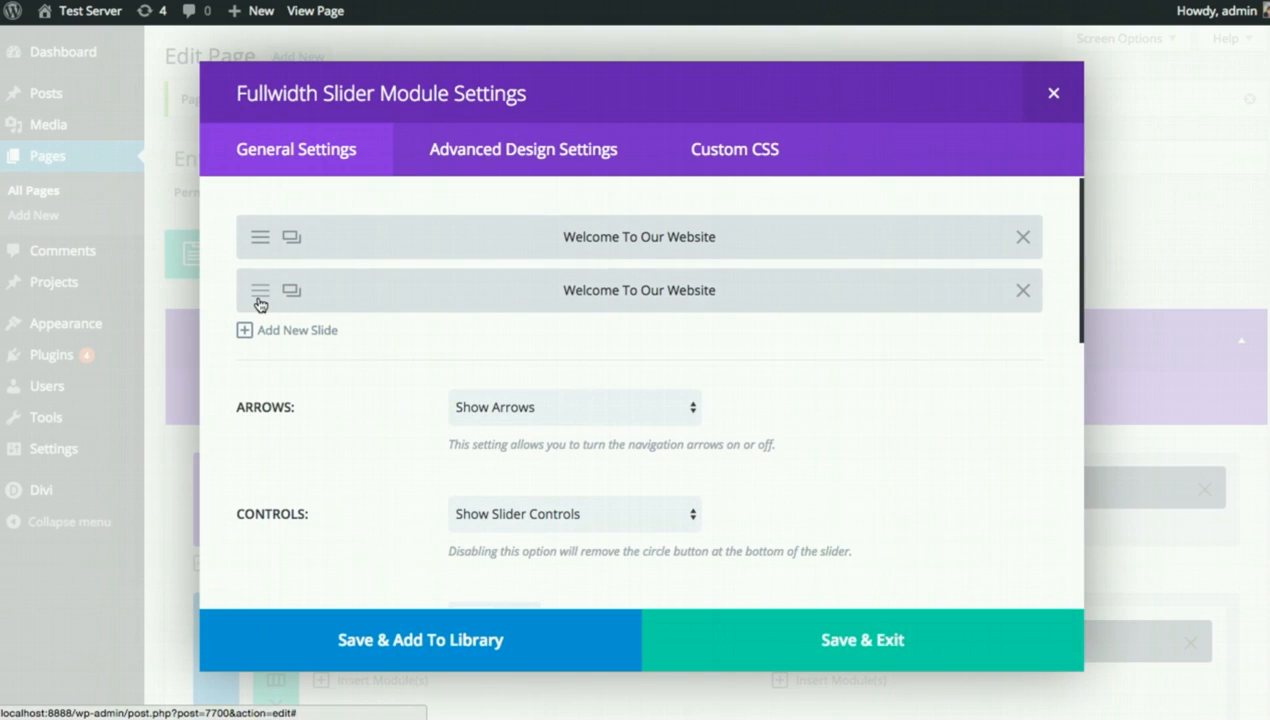
{"action": "left_click", "coordinate": [260, 291]}
{"action": "scroll", "coordinate": [802, 356], "scroll_direction": "down", "scroll_amount": 1}
{"action": "scroll", "coordinate": [1012, 397], "scroll_direction": "down", "scroll_amount": 10}
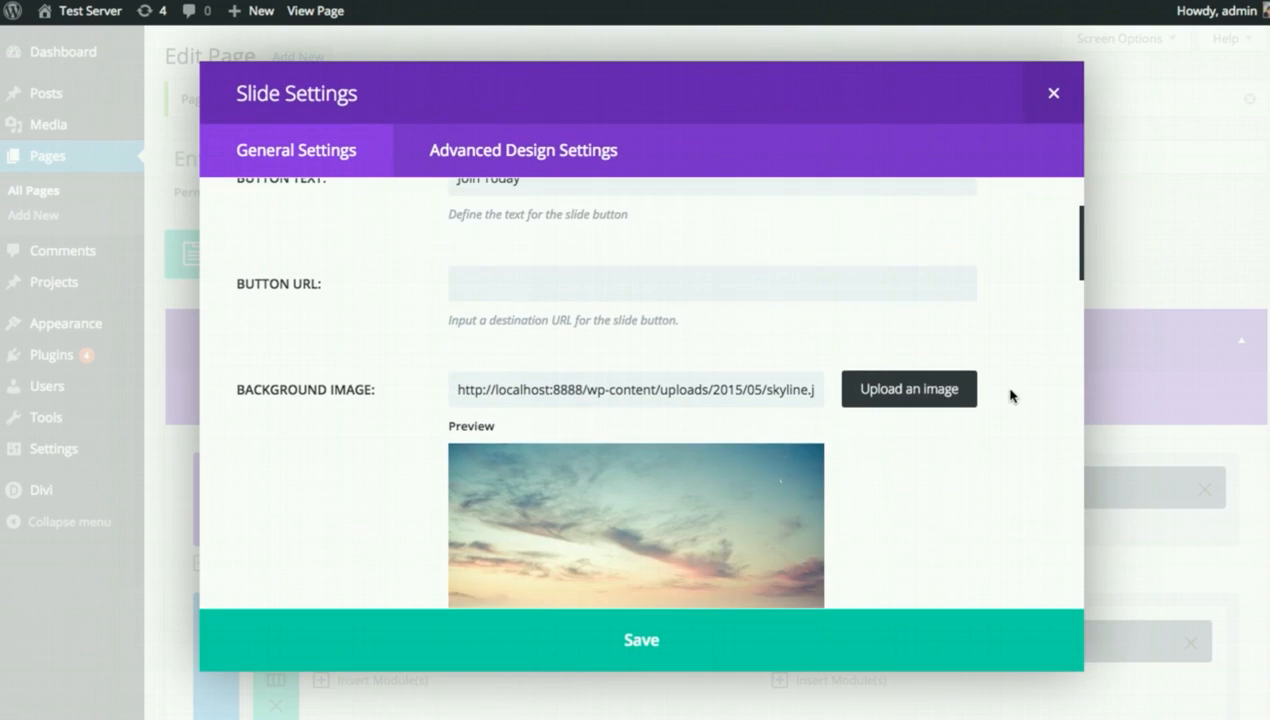
{"action": "left_click", "coordinate": [559, 377]}
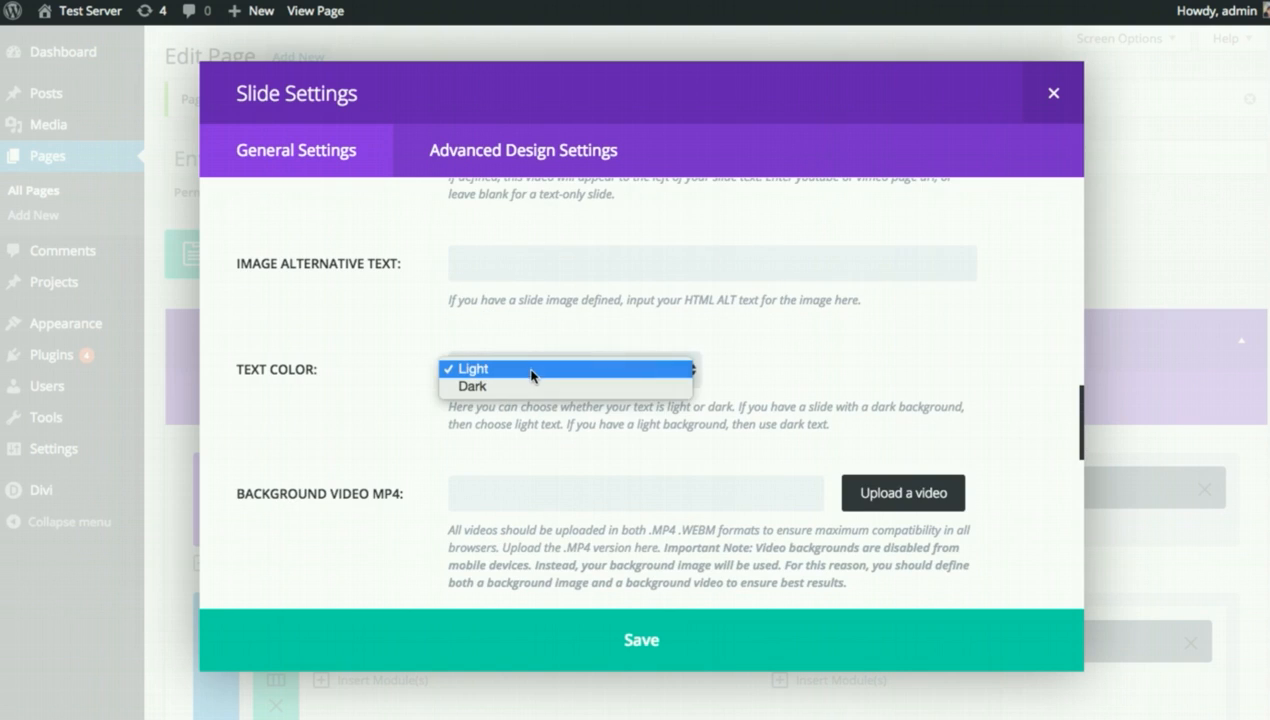
{"action": "left_click", "coordinate": [559, 370]}
{"action": "left_click", "coordinate": [612, 620]}
{"action": "left_click", "coordinate": [848, 627]}
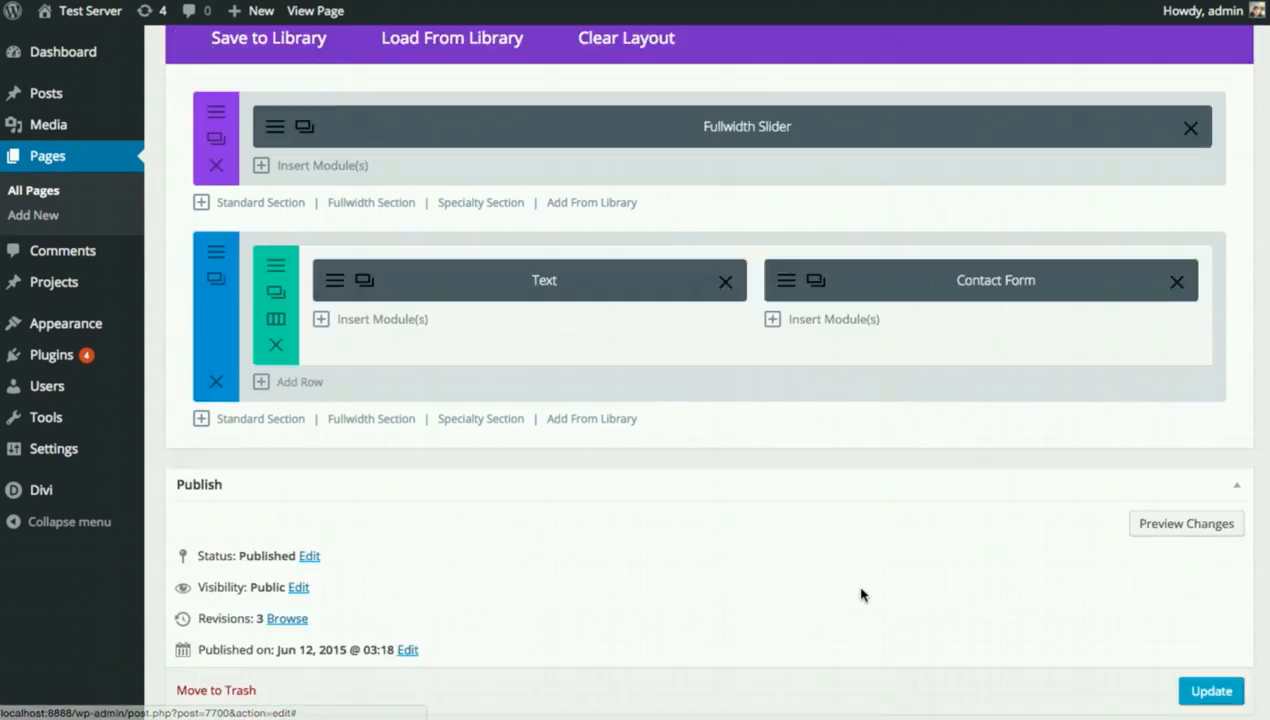
Update the page and check the skyline slide's dark text on the live site.
{"action": "scroll", "coordinate": [862, 592], "scroll_direction": "down", "scroll_amount": 3}
{"action": "left_click", "coordinate": [1213, 468]}
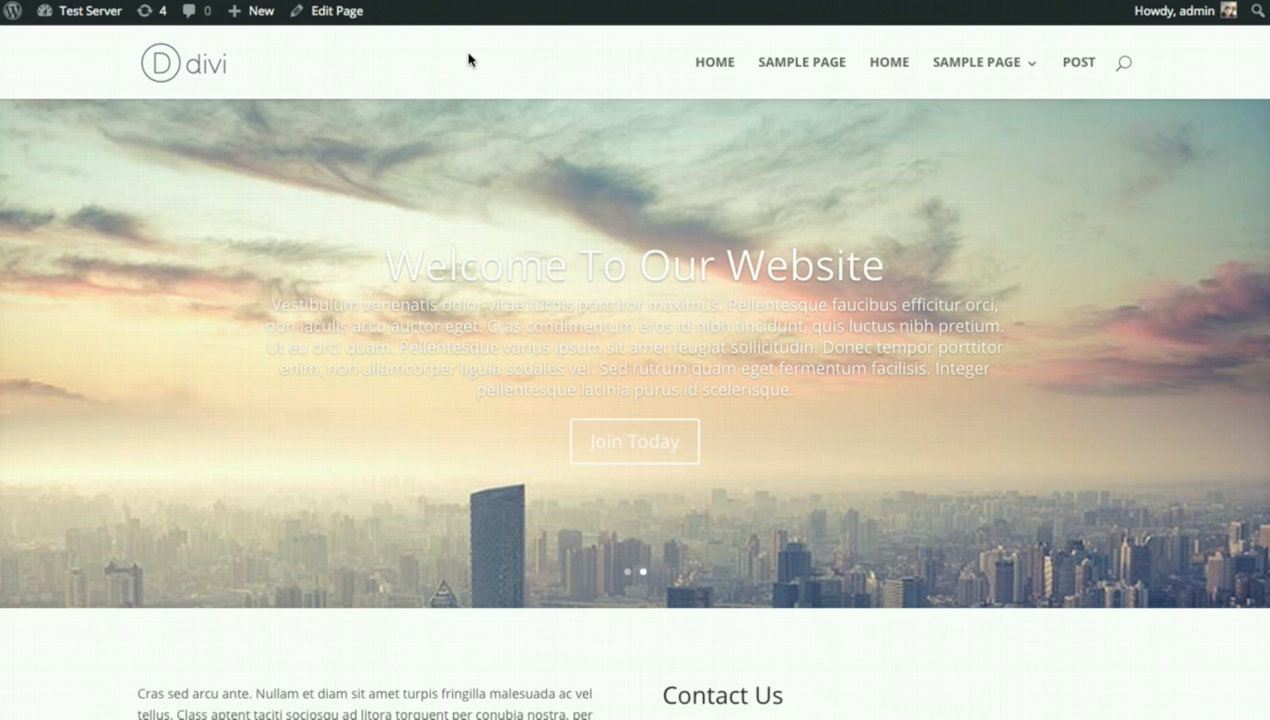
{"action": "key", "text": "super+r"}
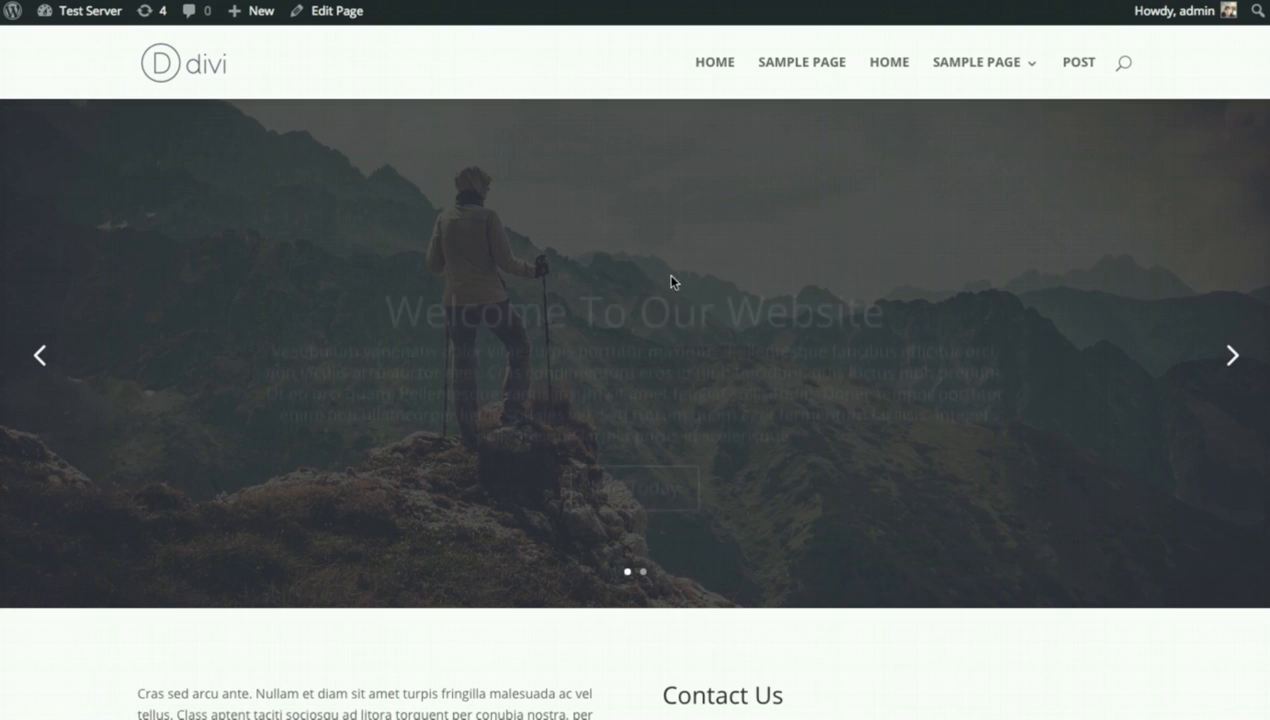
{"action": "left_click", "coordinate": [1233, 358]}
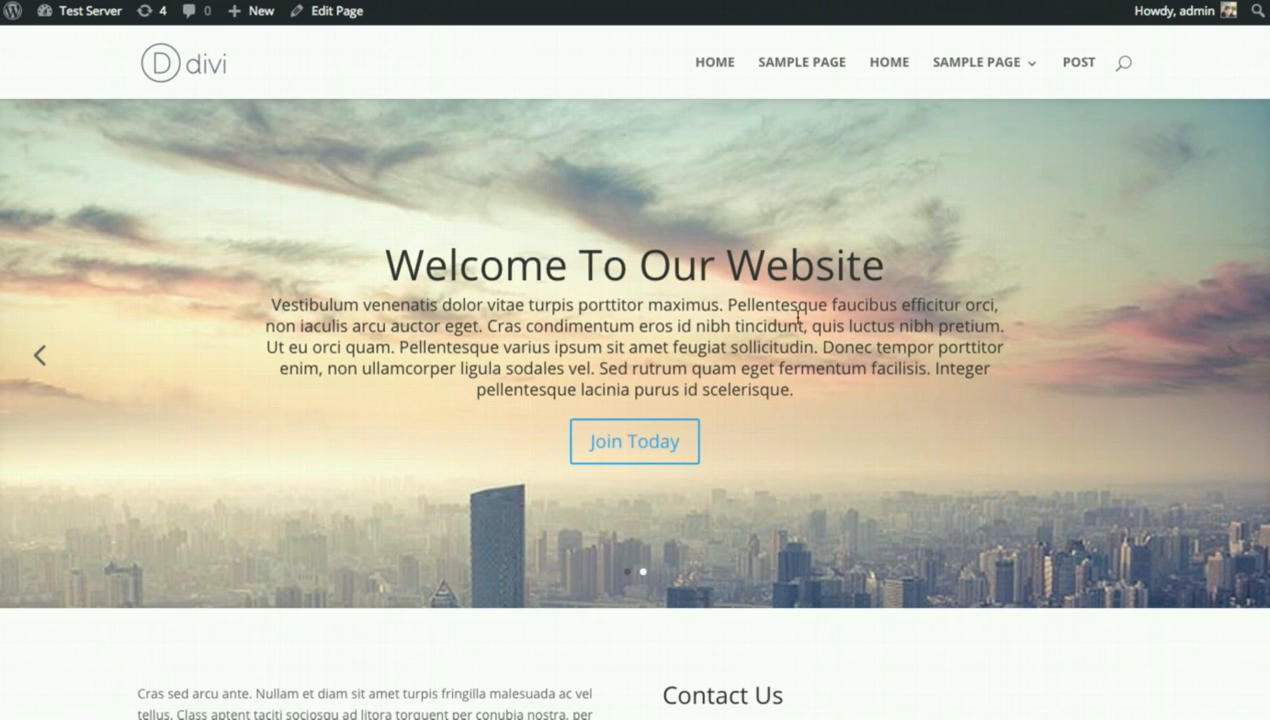
{"action": "scroll", "coordinate": [885, 318], "scroll_direction": "down", "scroll_amount": 5}
{"action": "scroll", "coordinate": [895, 322], "scroll_direction": "up", "scroll_amount": 5}
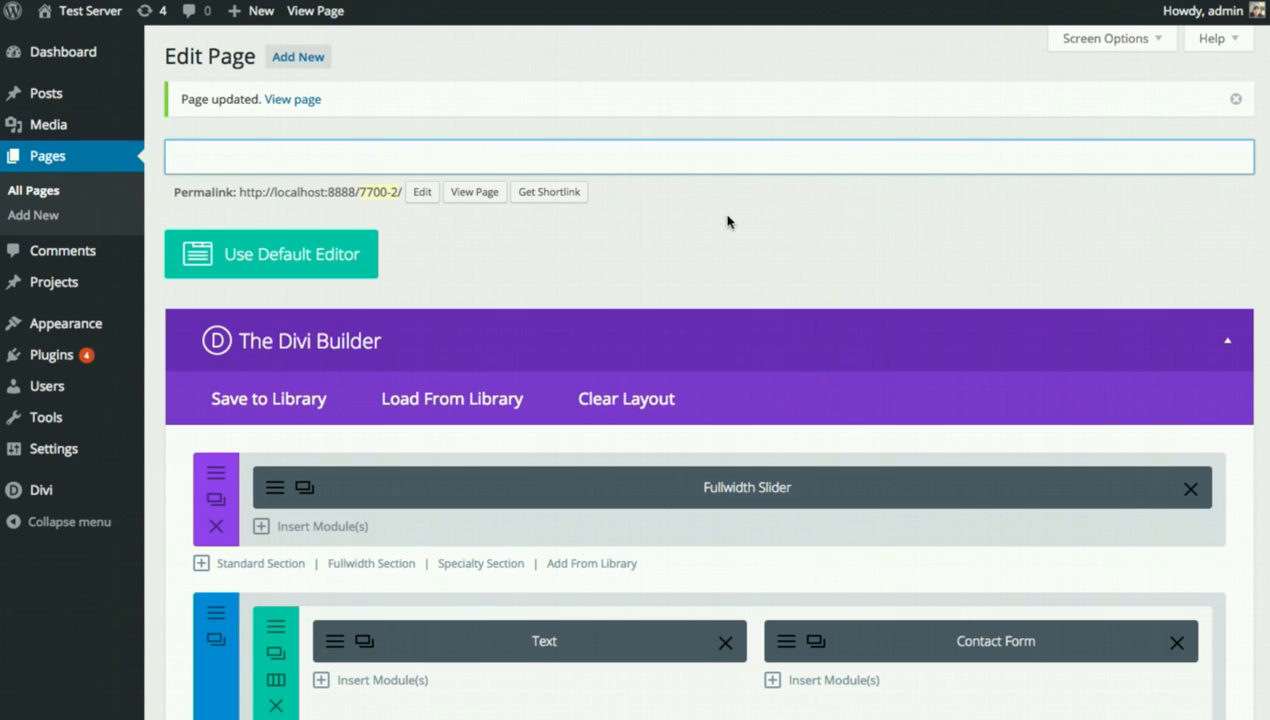
Switch to the default WordPress editor, confirming that the Divi layout is discarded.
{"action": "left_click", "coordinate": [292, 268]}
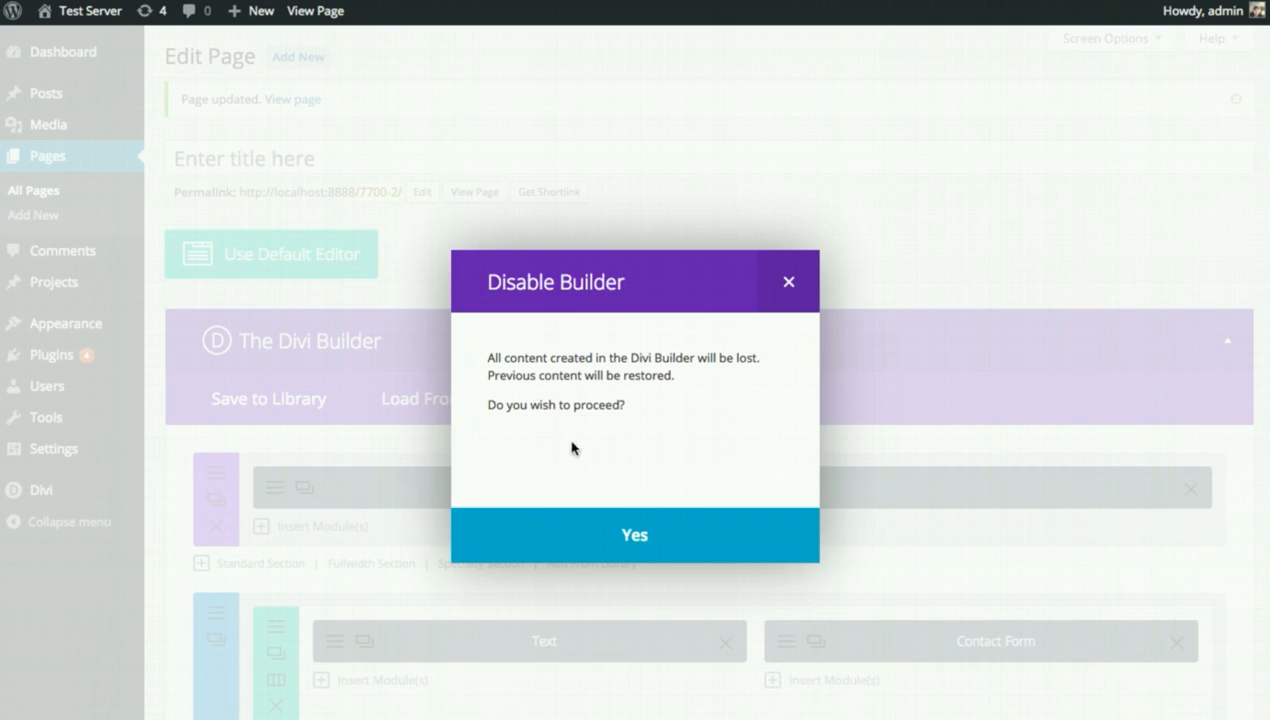
{"action": "left_click", "coordinate": [614, 534]}
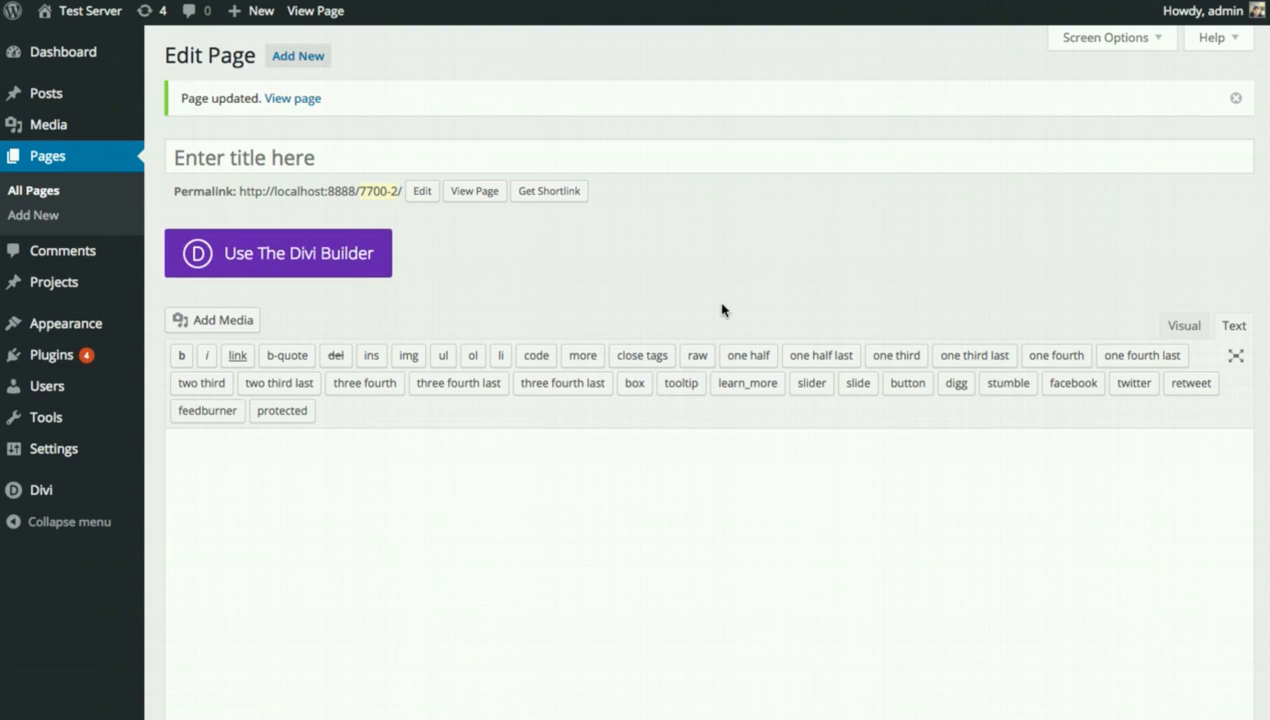
Re-enable the Divi Builder on the empty page and bring up the Load From Library layouts.
{"action": "left_click", "coordinate": [622, 524]}
{"action": "left_click", "coordinate": [305, 259]}
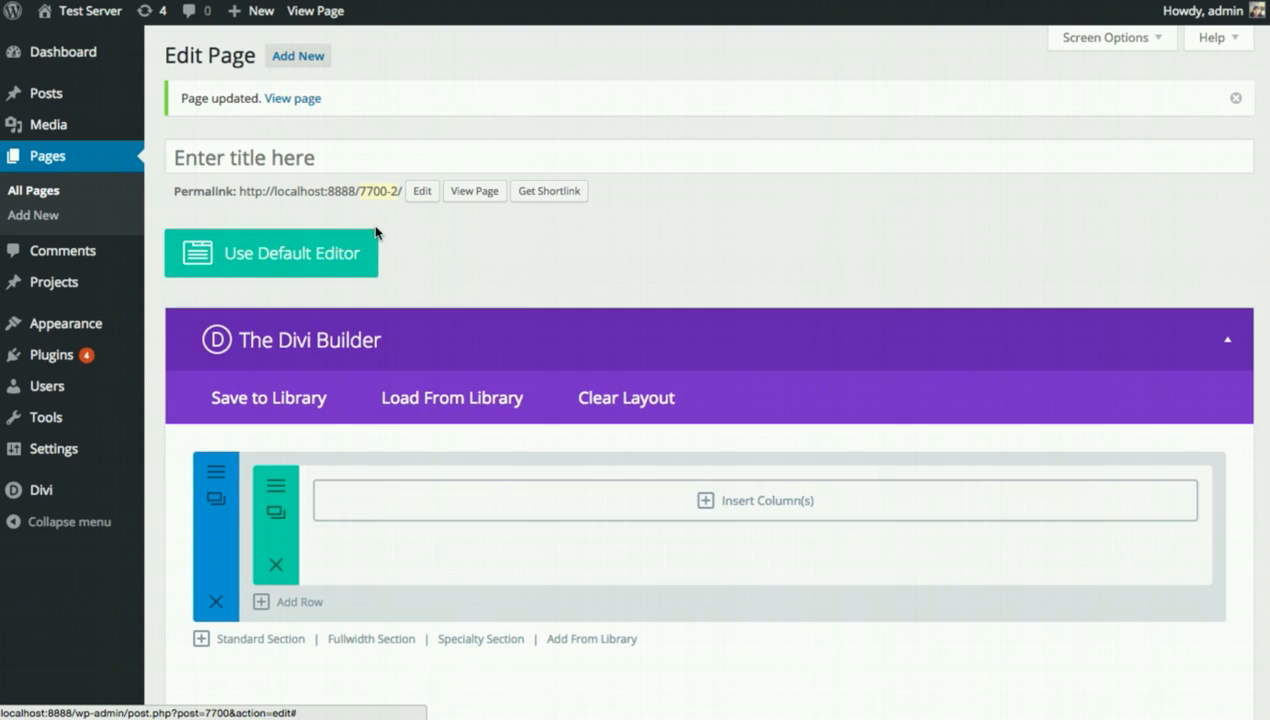
{"action": "left_click", "coordinate": [452, 406]}
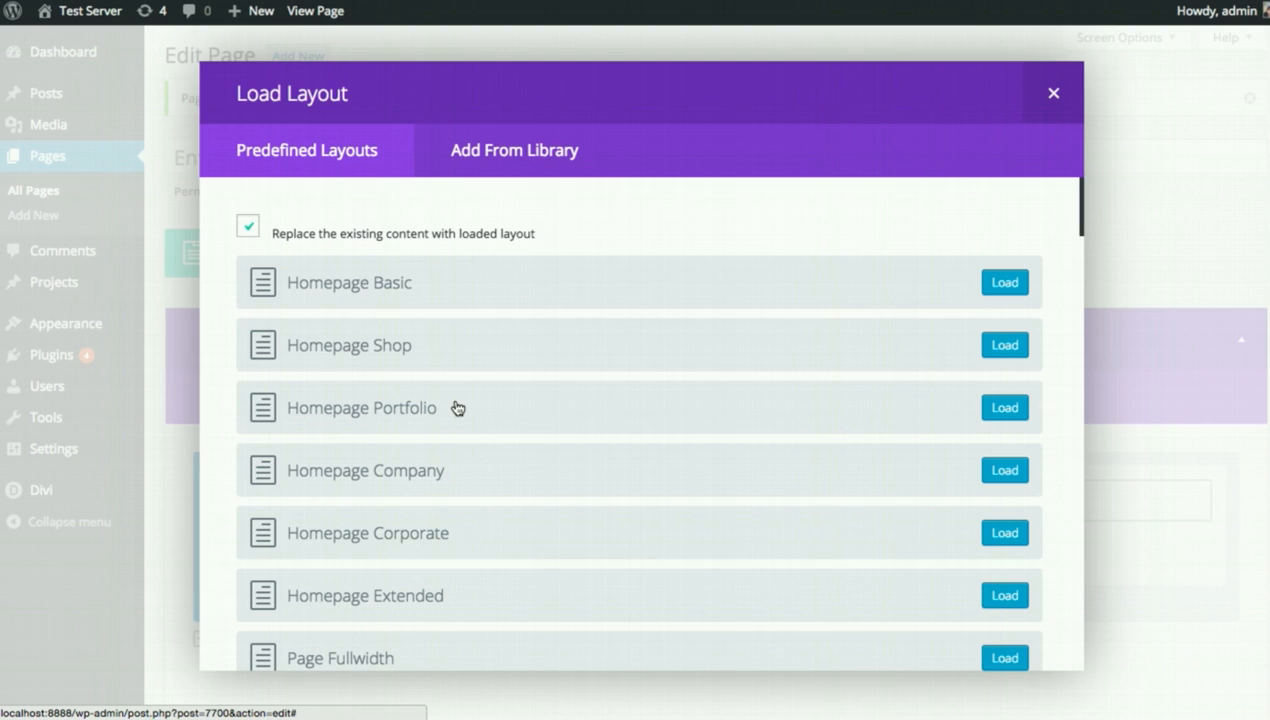
{"action": "left_click", "coordinate": [513, 160]}
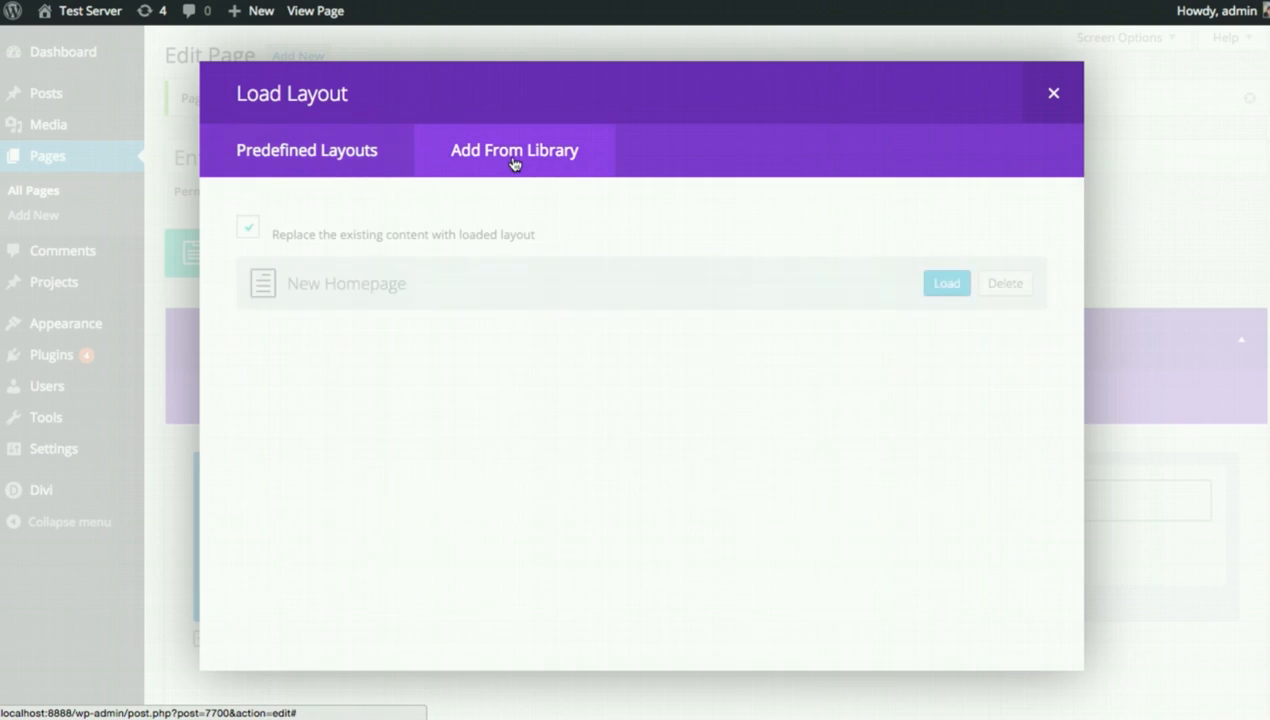
{"action": "left_click", "coordinate": [312, 163]}
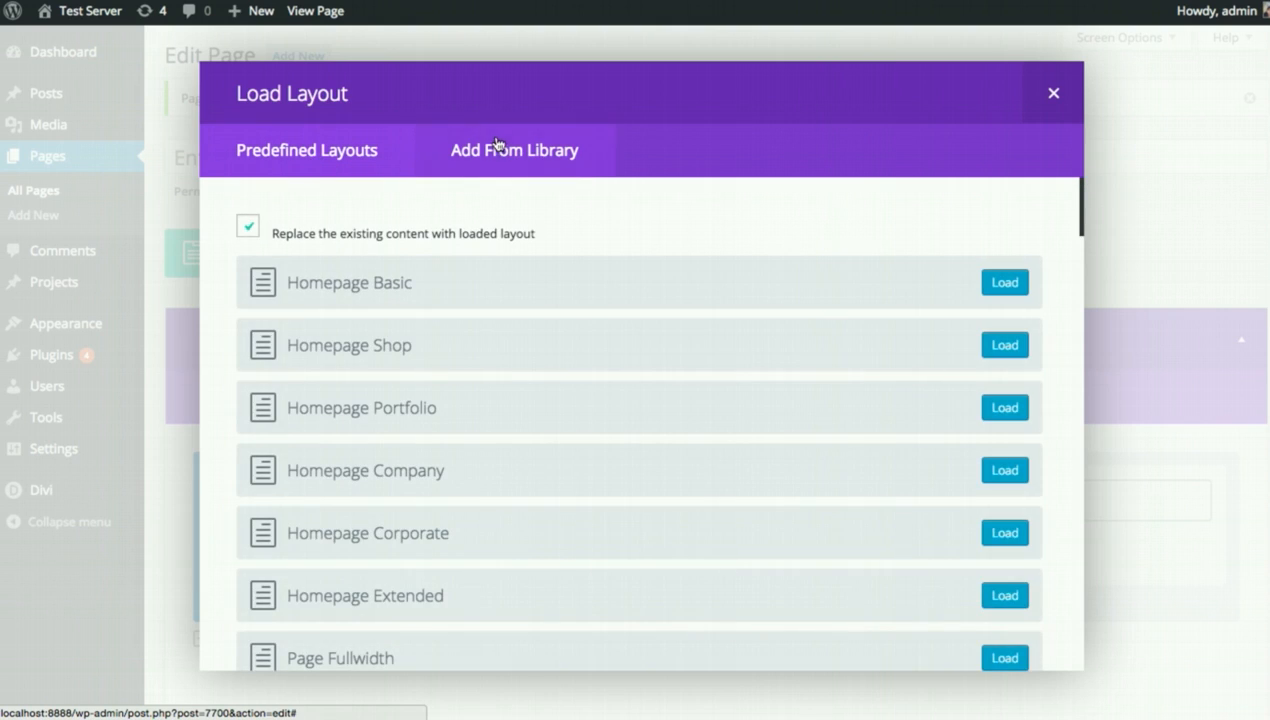
{"action": "left_click", "coordinate": [496, 148]}
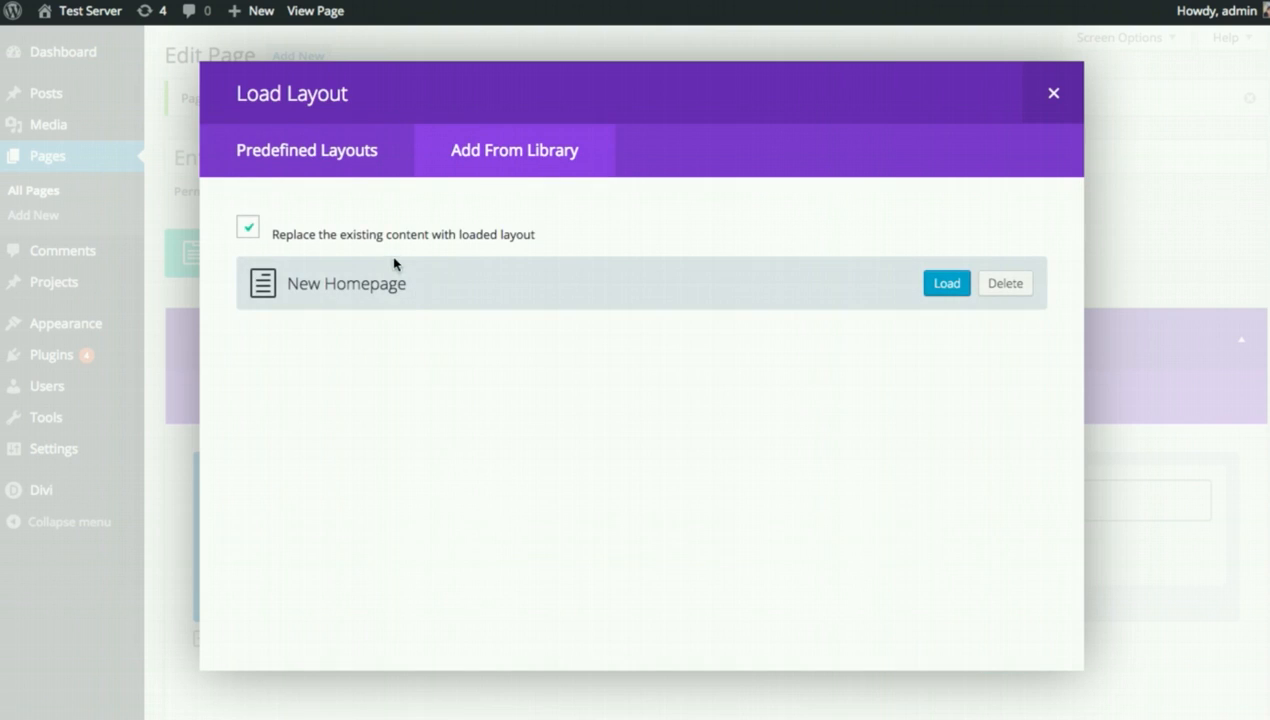
{"action": "left_click", "coordinate": [306, 152]}
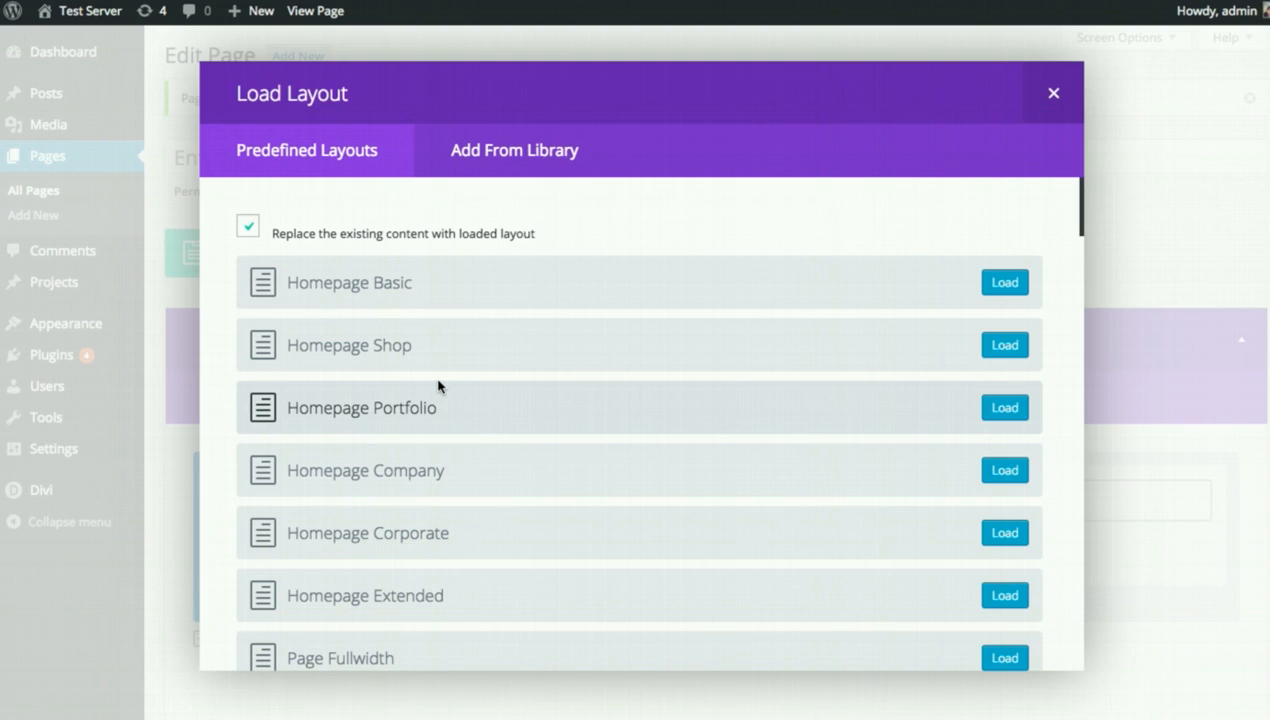
{"action": "scroll", "coordinate": [459, 360], "scroll_direction": "down", "scroll_amount": 3}
{"action": "scroll", "coordinate": [471, 352], "scroll_direction": "up", "scroll_amount": 3}
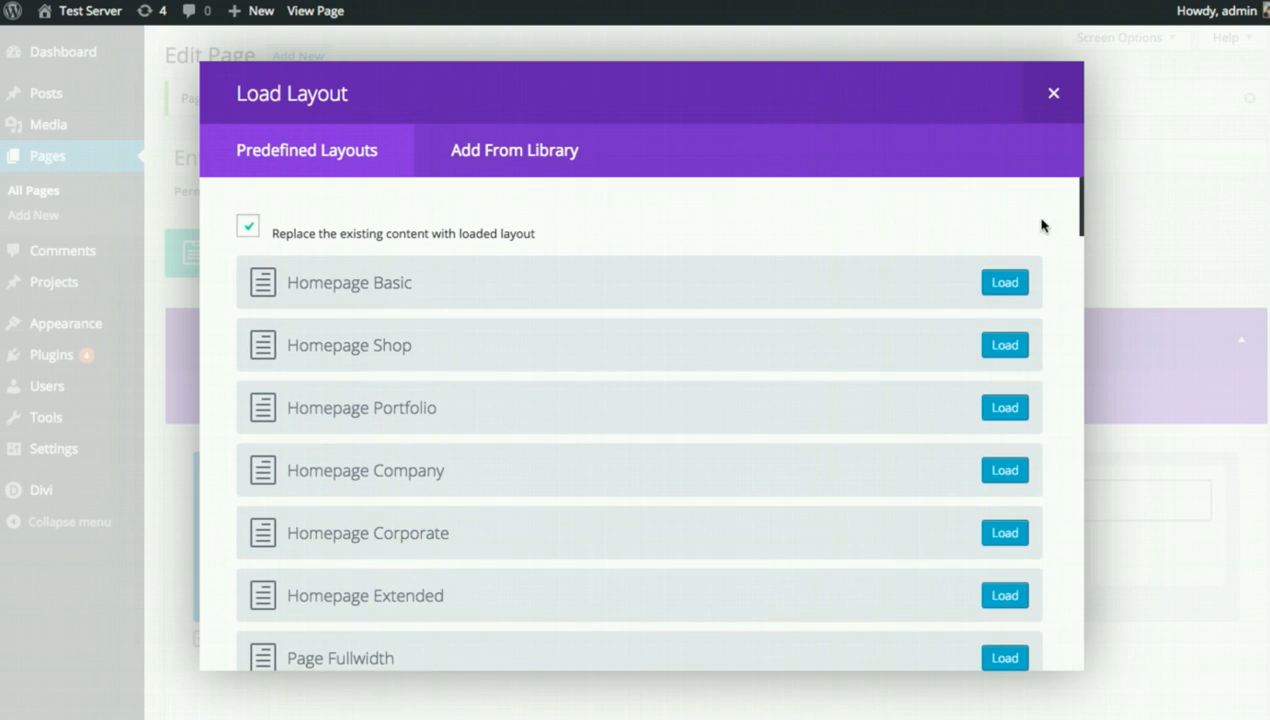
{"action": "scroll", "coordinate": [355, 293], "scroll_direction": "down", "scroll_amount": 5}
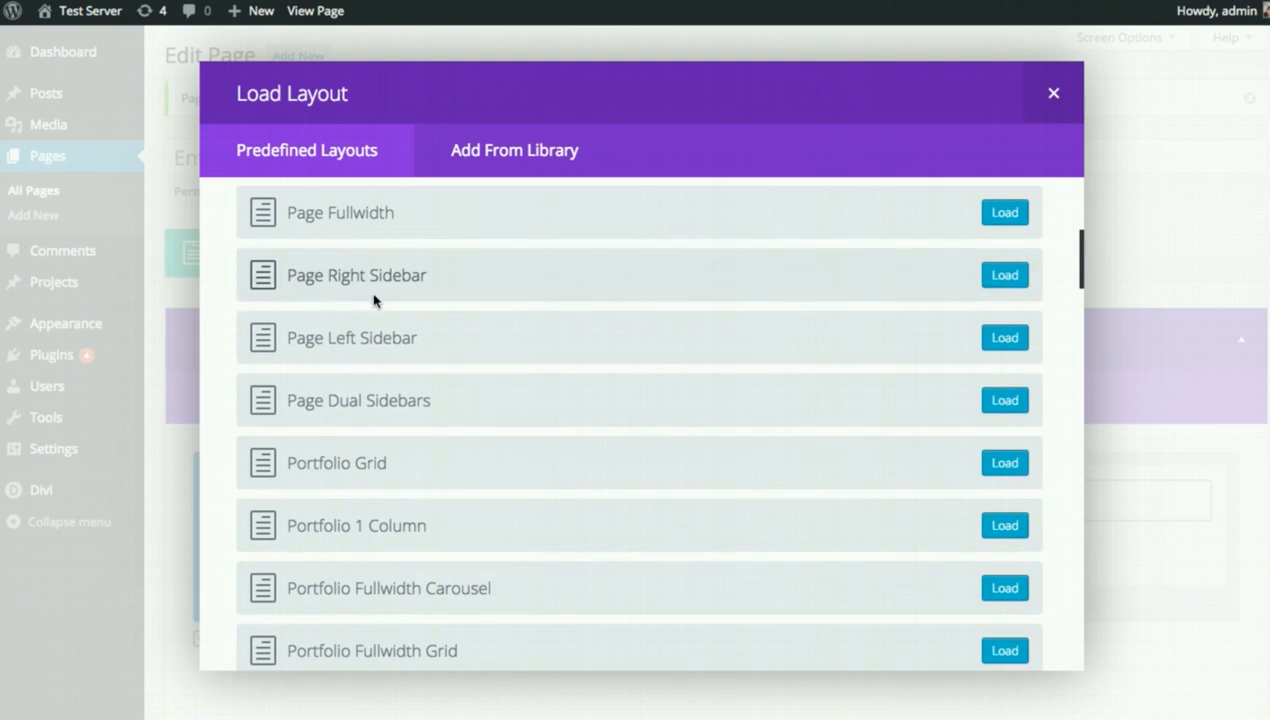
{"action": "scroll", "coordinate": [420, 305], "scroll_direction": "up", "scroll_amount": 15}
{"action": "scroll", "coordinate": [420, 306], "scroll_direction": "down", "scroll_amount": 18}
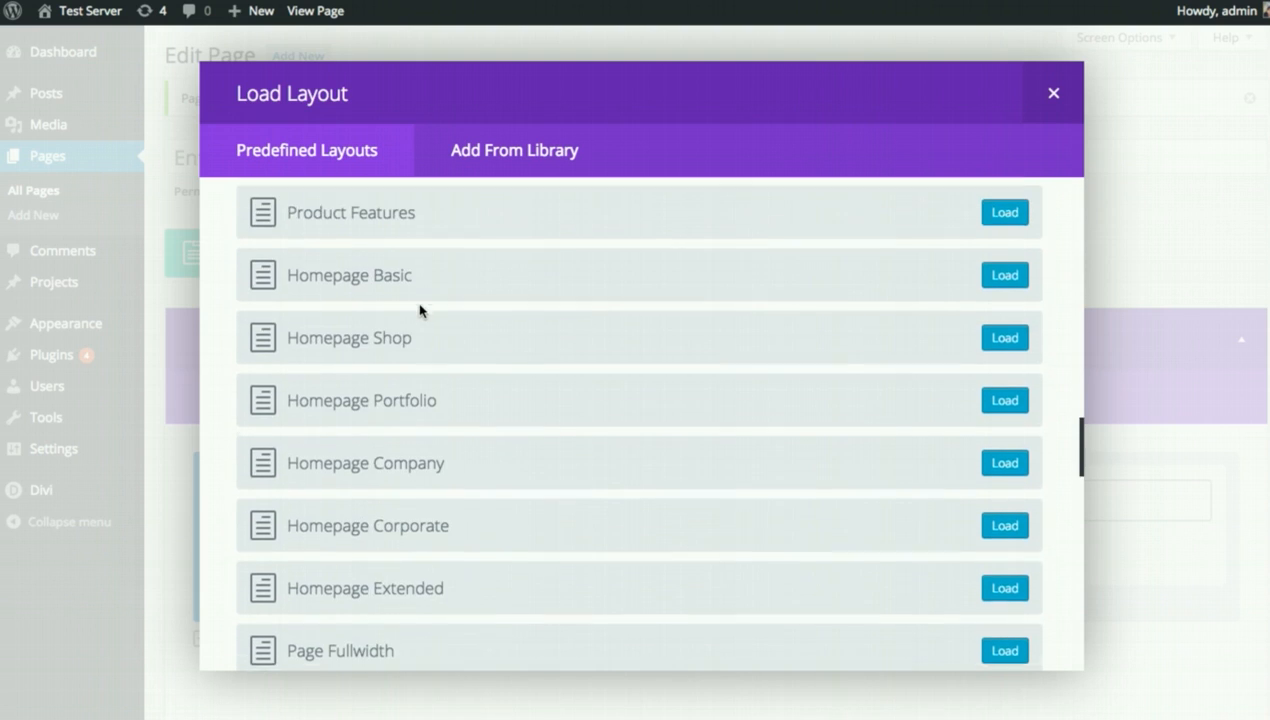
{"action": "scroll", "coordinate": [432, 318], "scroll_direction": "down", "scroll_amount": 10}
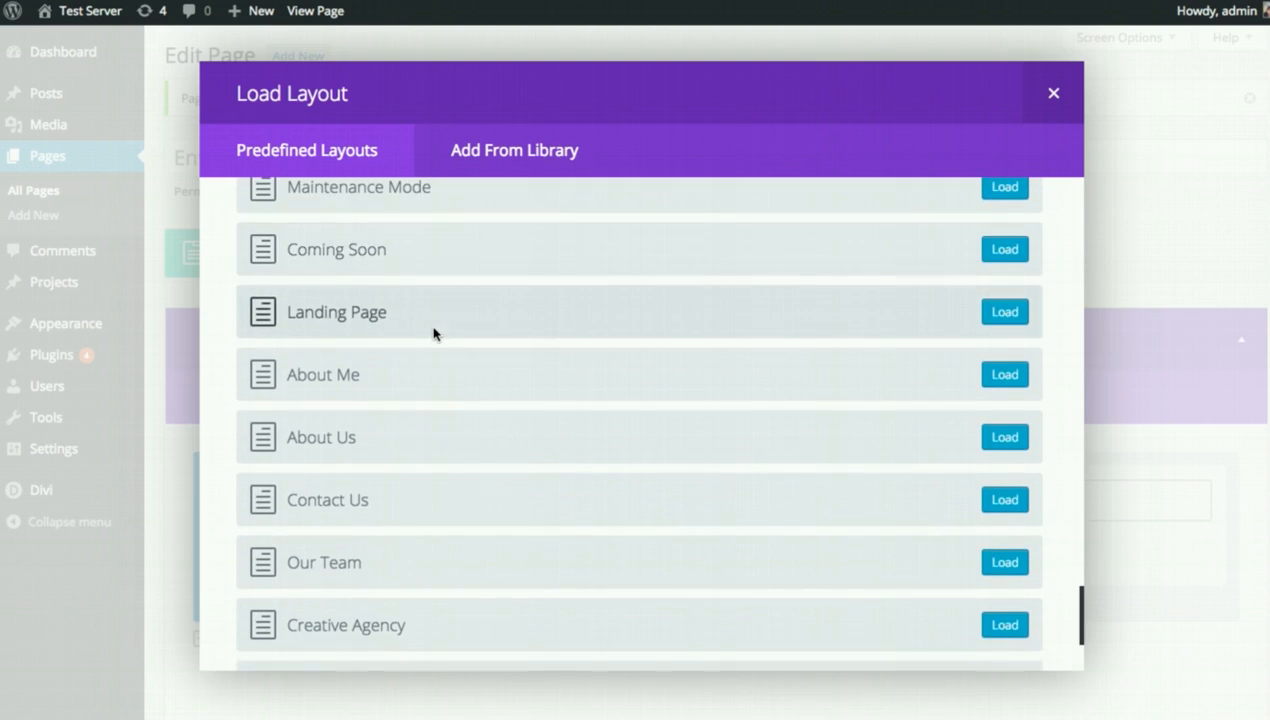
{"action": "scroll", "coordinate": [497, 477], "scroll_direction": "up", "scroll_amount": 6}
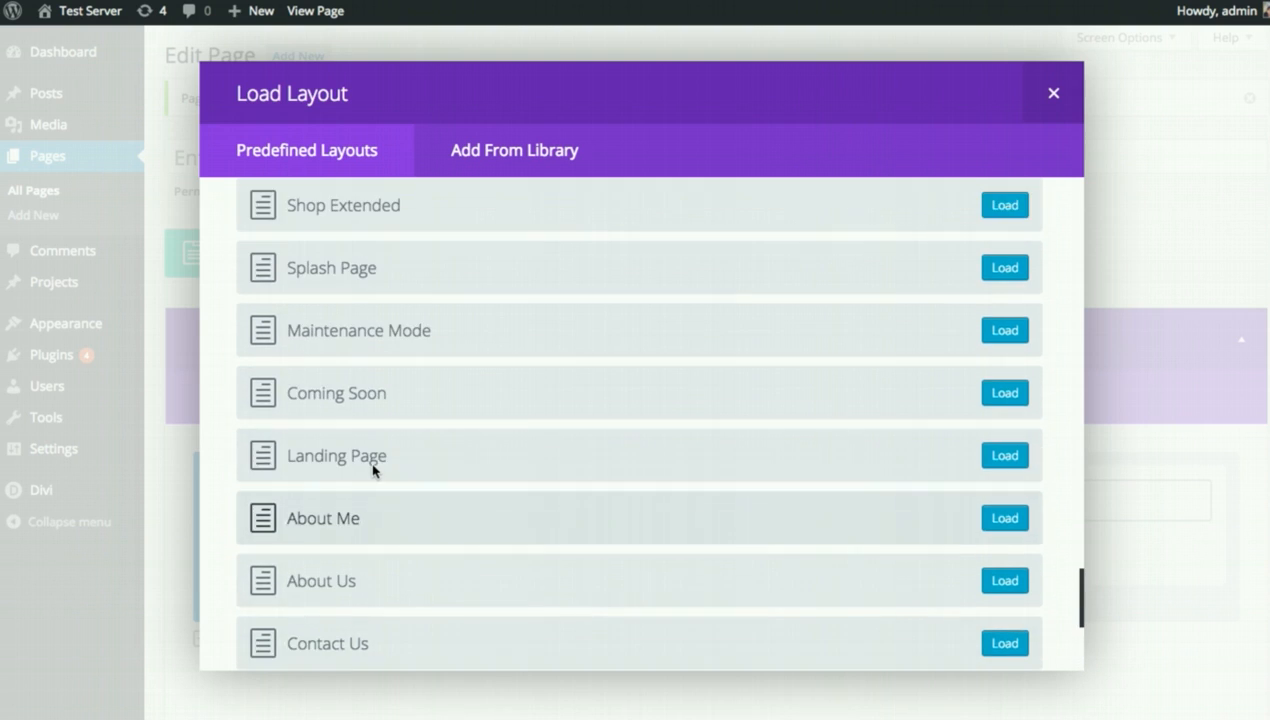
{"action": "scroll", "coordinate": [440, 455], "scroll_direction": "down", "scroll_amount": 2}
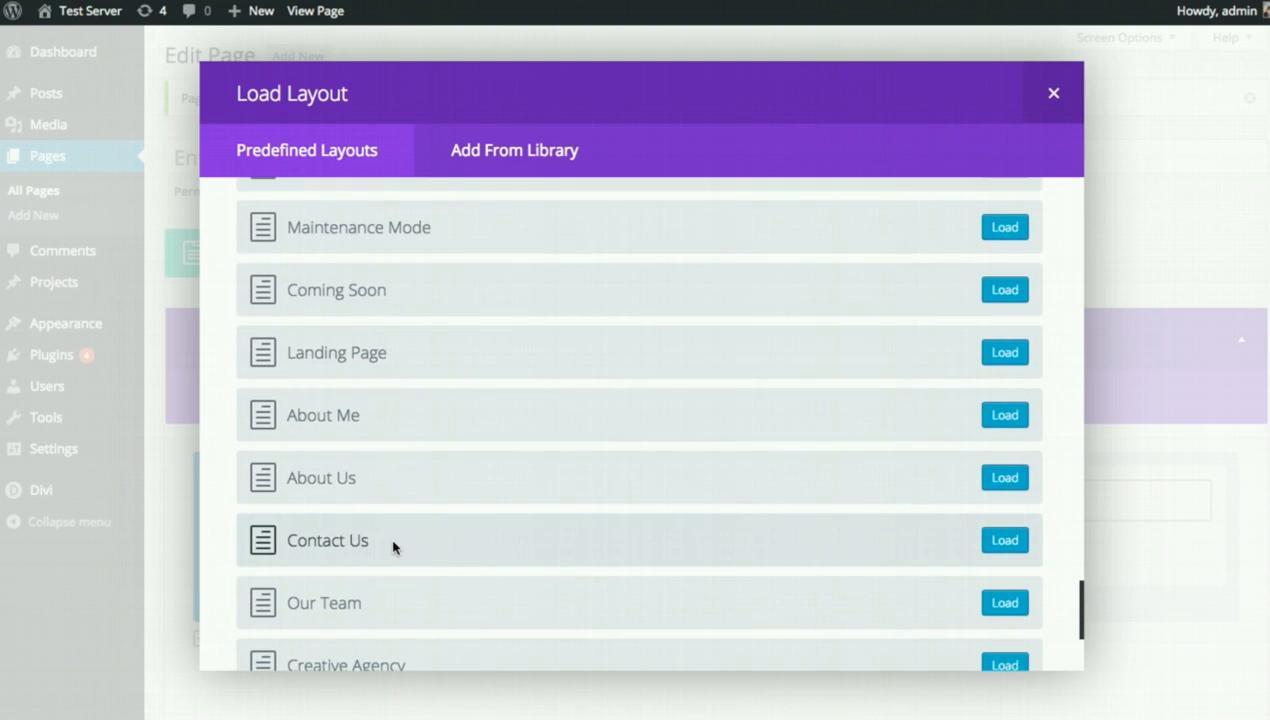
{"action": "scroll", "coordinate": [510, 533], "scroll_direction": "down", "scroll_amount": 4}
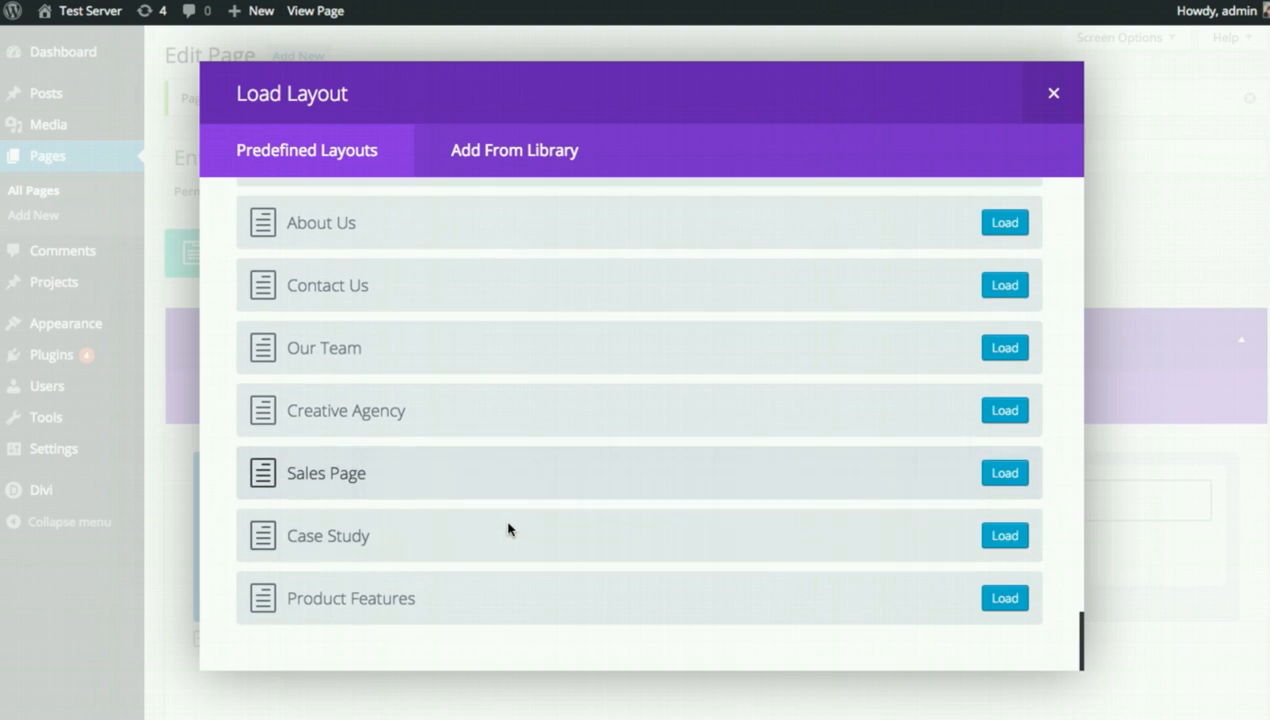
{"action": "scroll", "coordinate": [513, 519], "scroll_direction": "up", "scroll_amount": 10}
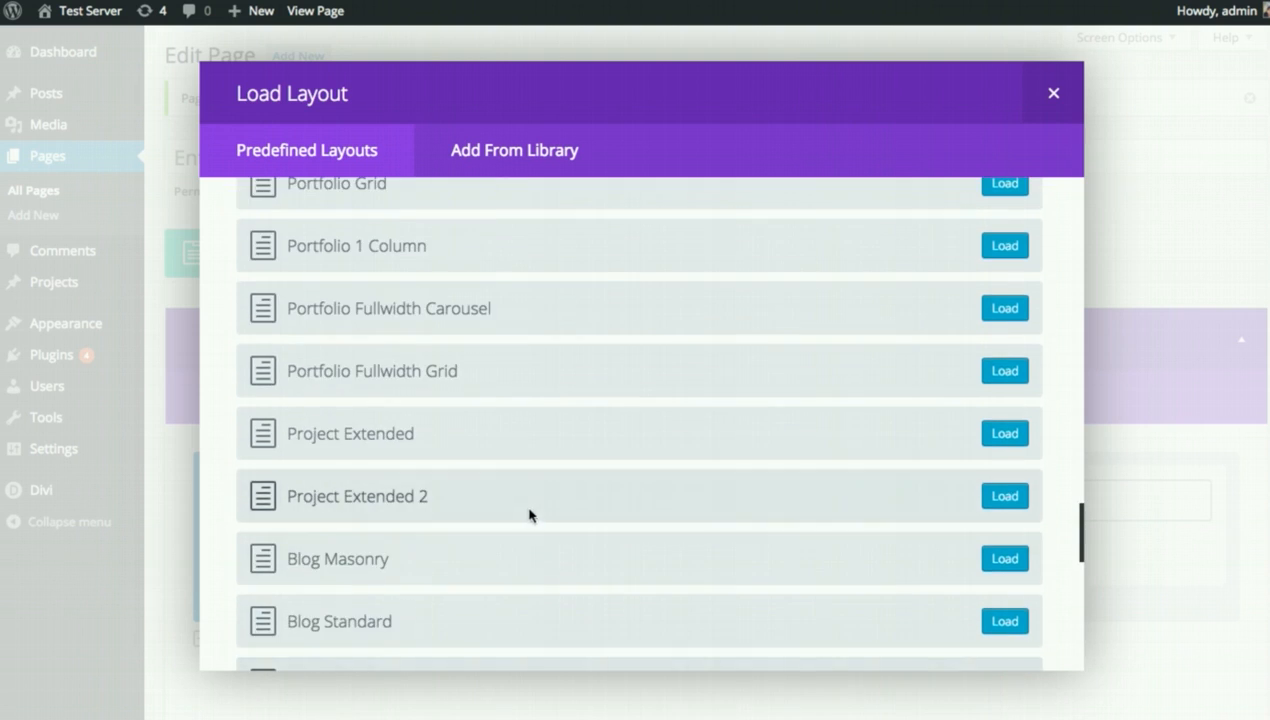
{"action": "scroll", "coordinate": [530, 515], "scroll_direction": "up", "scroll_amount": 9}
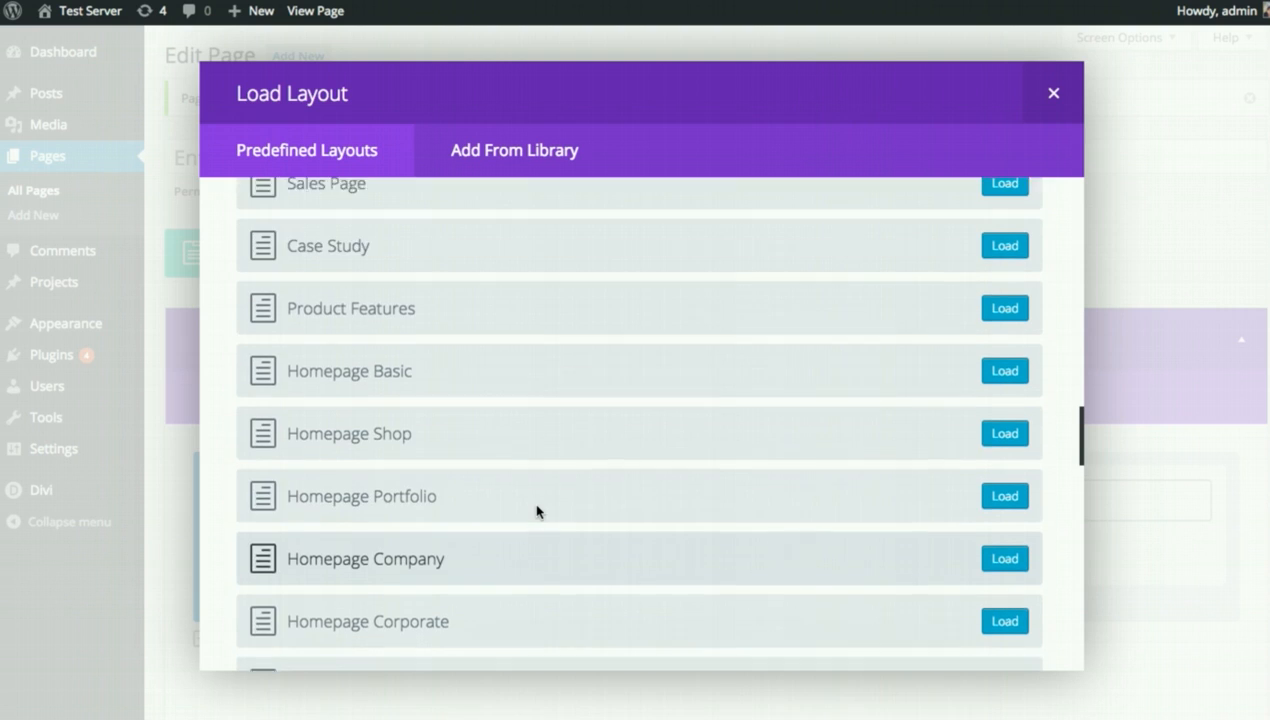
{"action": "scroll", "coordinate": [537, 511], "scroll_direction": "up", "scroll_amount": 10}
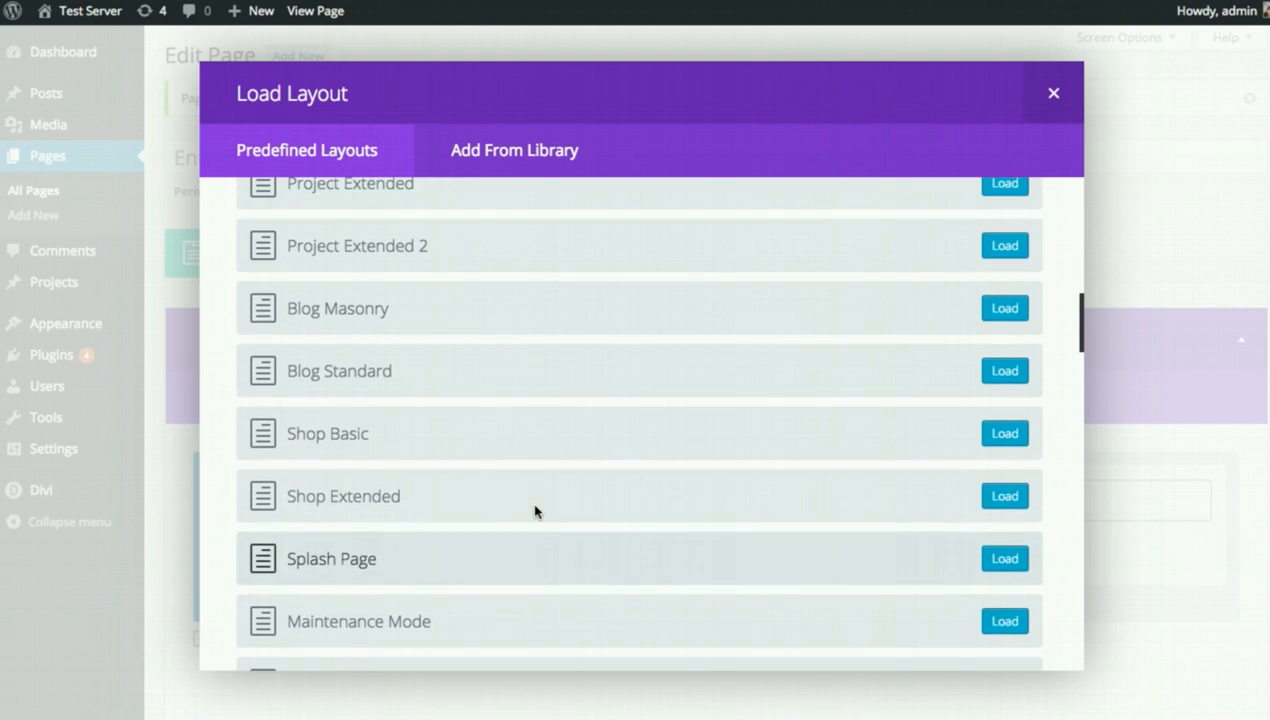
{"action": "scroll", "coordinate": [540, 510], "scroll_direction": "up", "scroll_amount": 4}
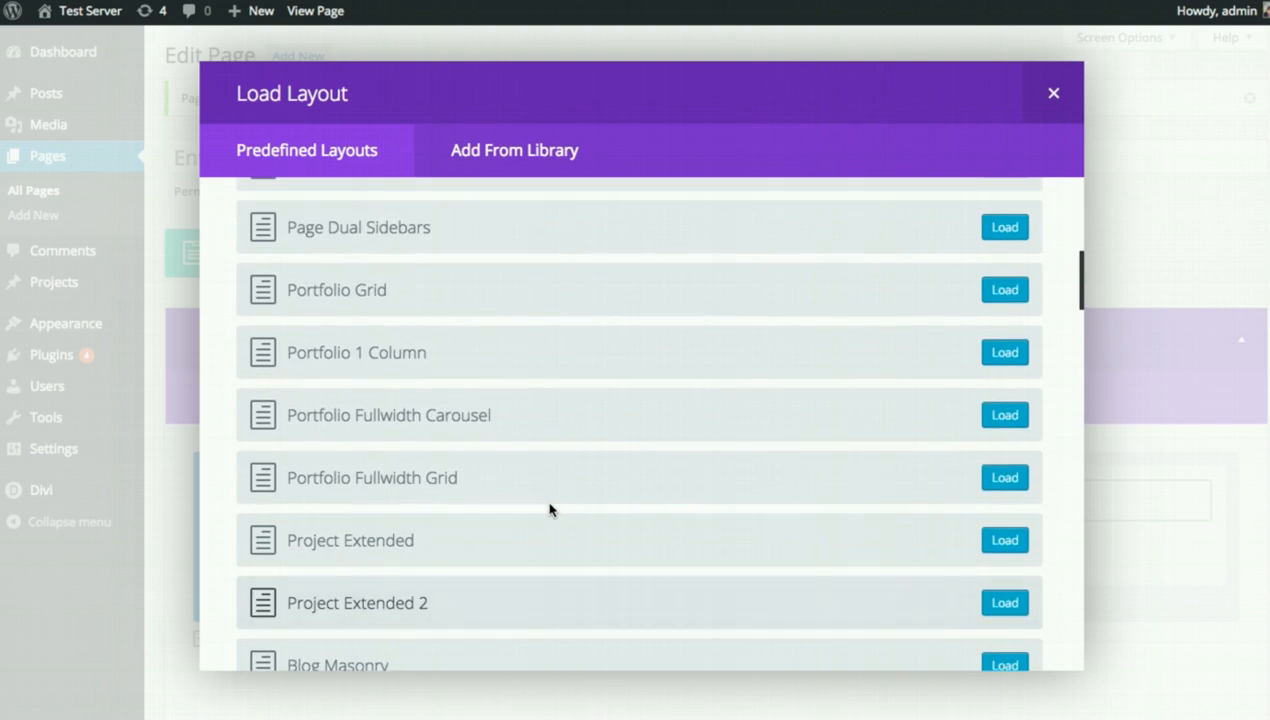
{"action": "scroll", "coordinate": [549, 509], "scroll_direction": "up", "scroll_amount": 6}
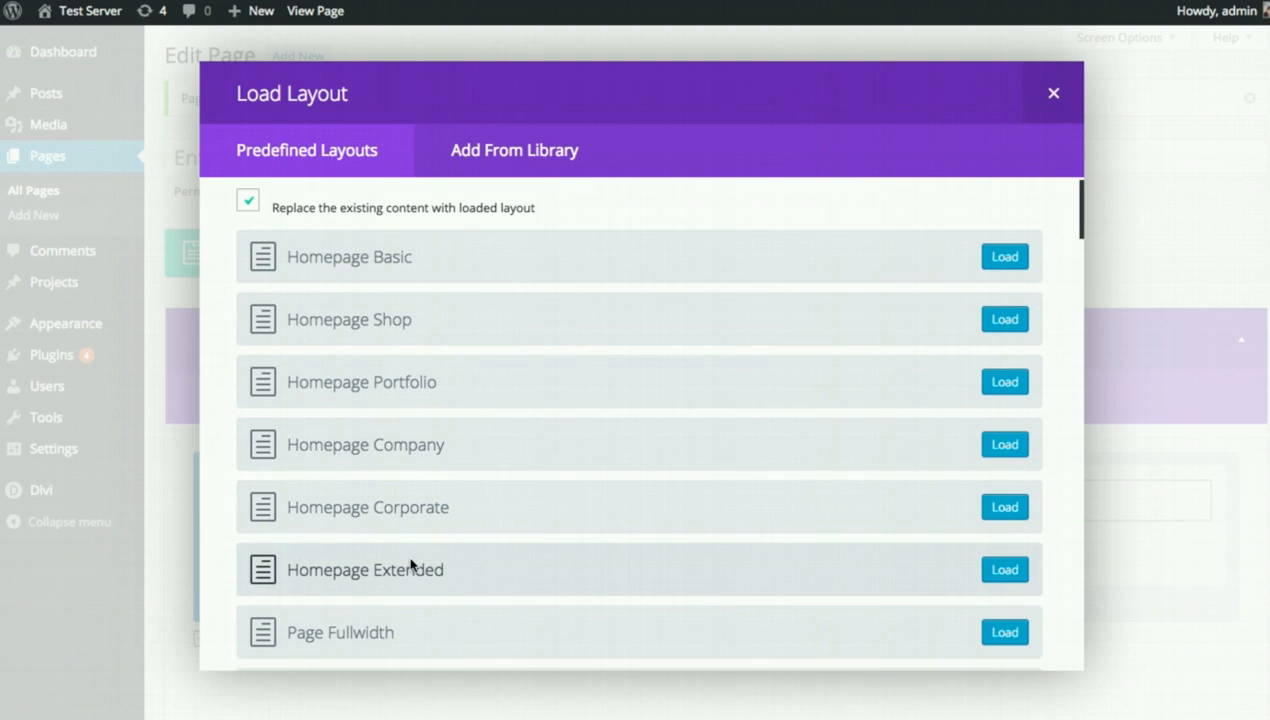
Load the Homepage Extended predefined layout into the page and update it.
{"action": "left_click", "coordinate": [998, 569]}
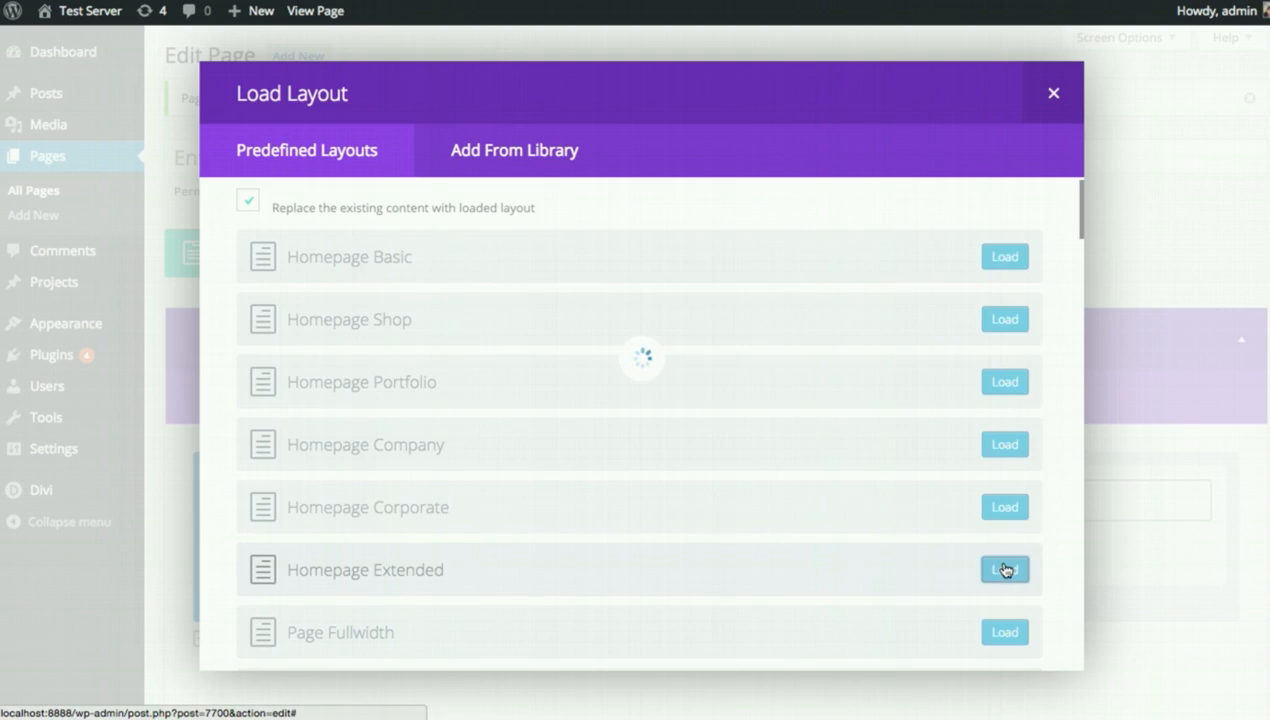
{"action": "scroll", "coordinate": [1015, 556], "scroll_direction": "down", "scroll_amount": 7}
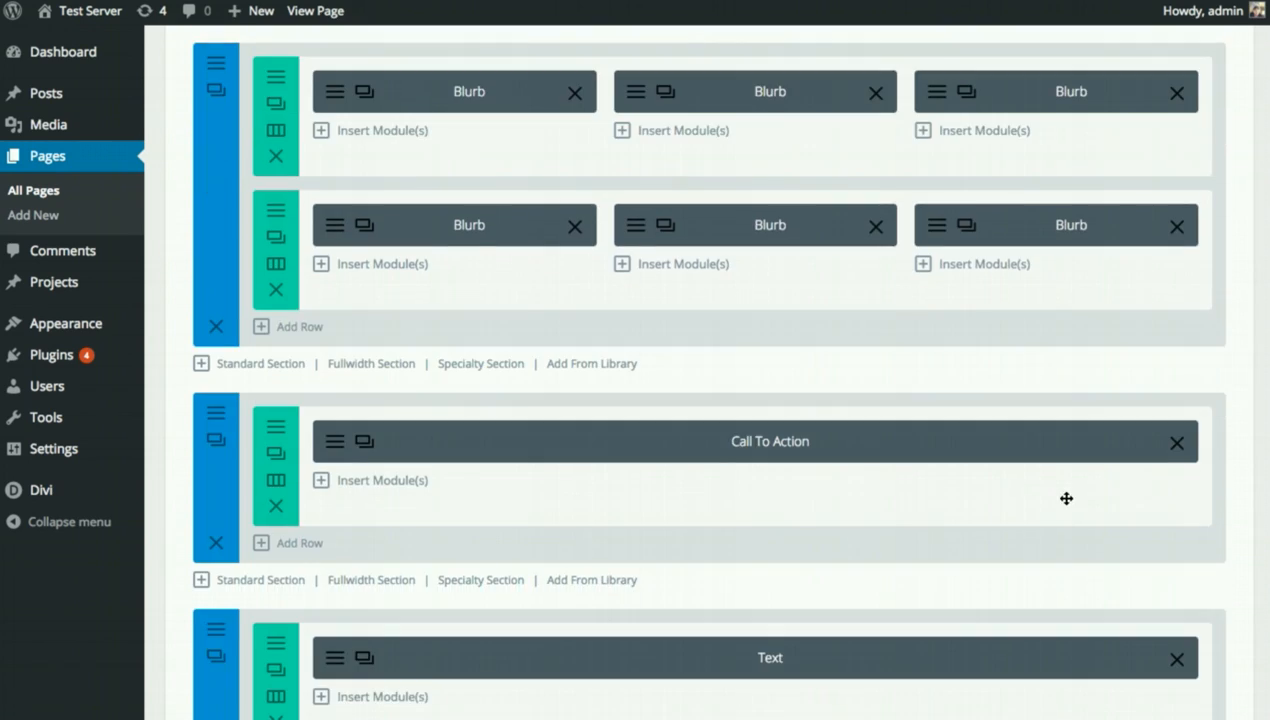
{"action": "scroll", "coordinate": [1066, 498], "scroll_direction": "down", "scroll_amount": 15}
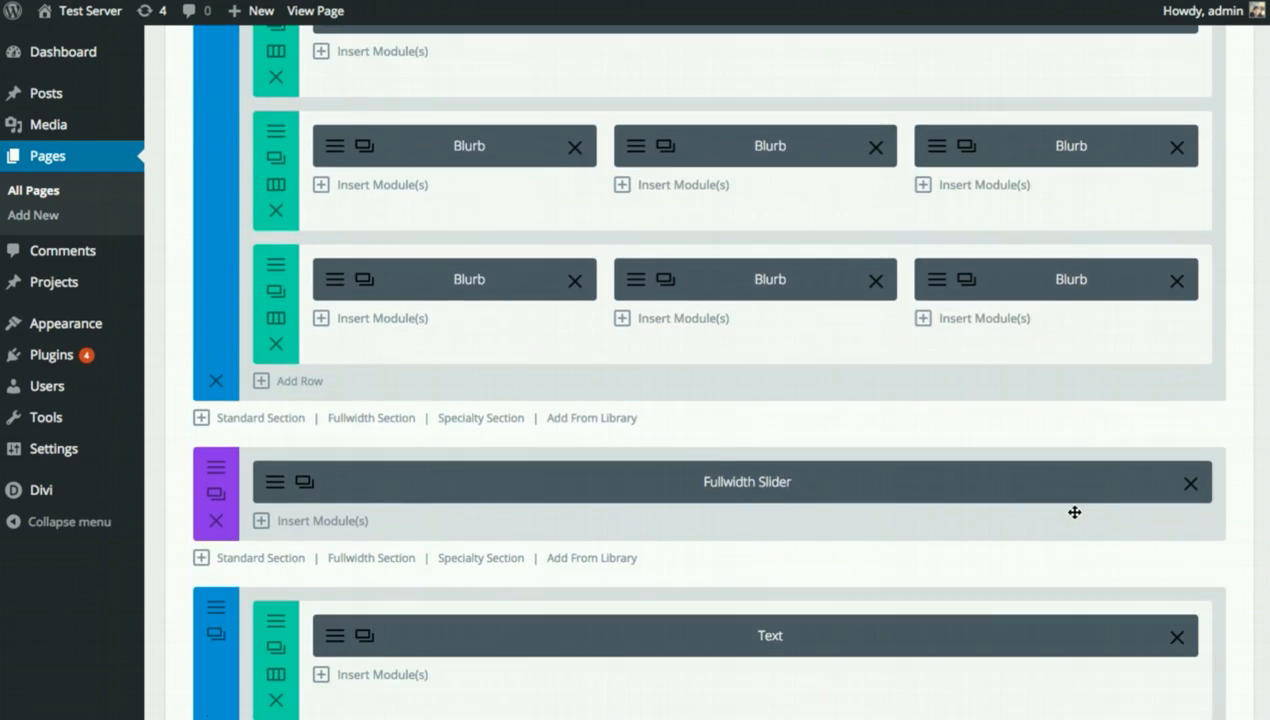
{"action": "scroll", "coordinate": [1074, 510], "scroll_direction": "down", "scroll_amount": 10}
{"action": "left_click", "coordinate": [1204, 450]}
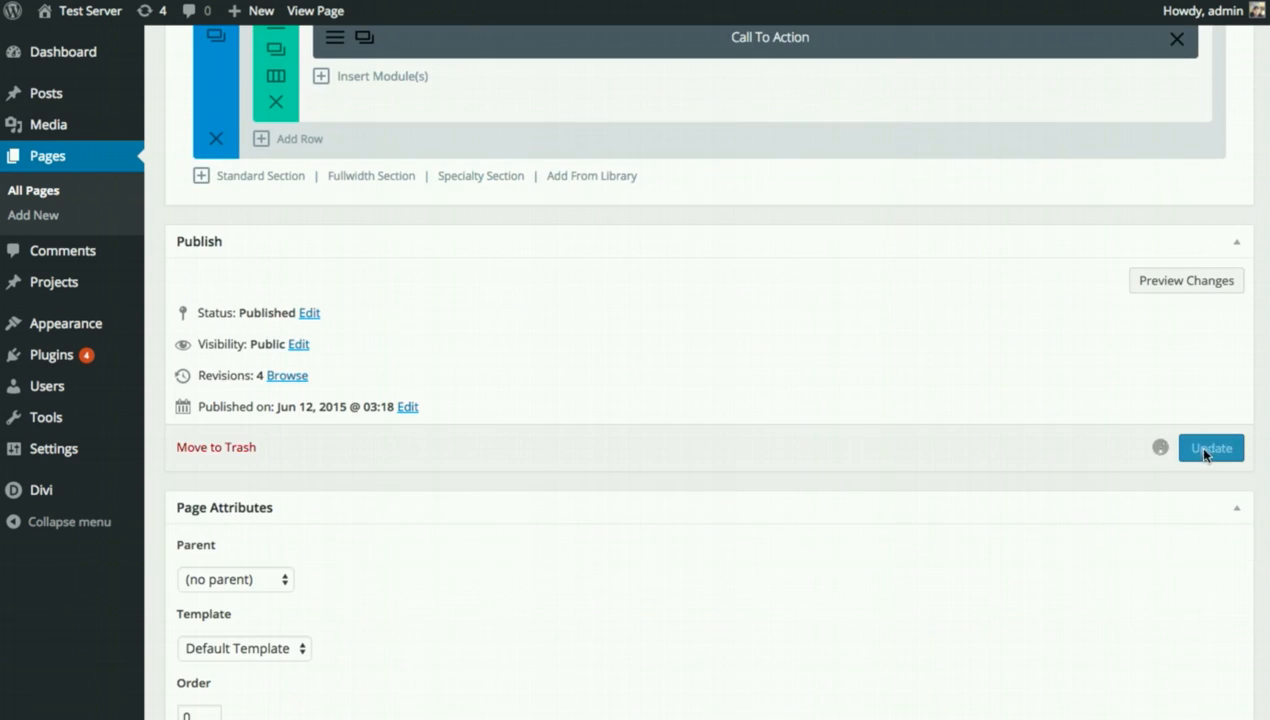
{"action": "scroll", "coordinate": [975, 497], "scroll_direction": "up", "scroll_amount": 20}
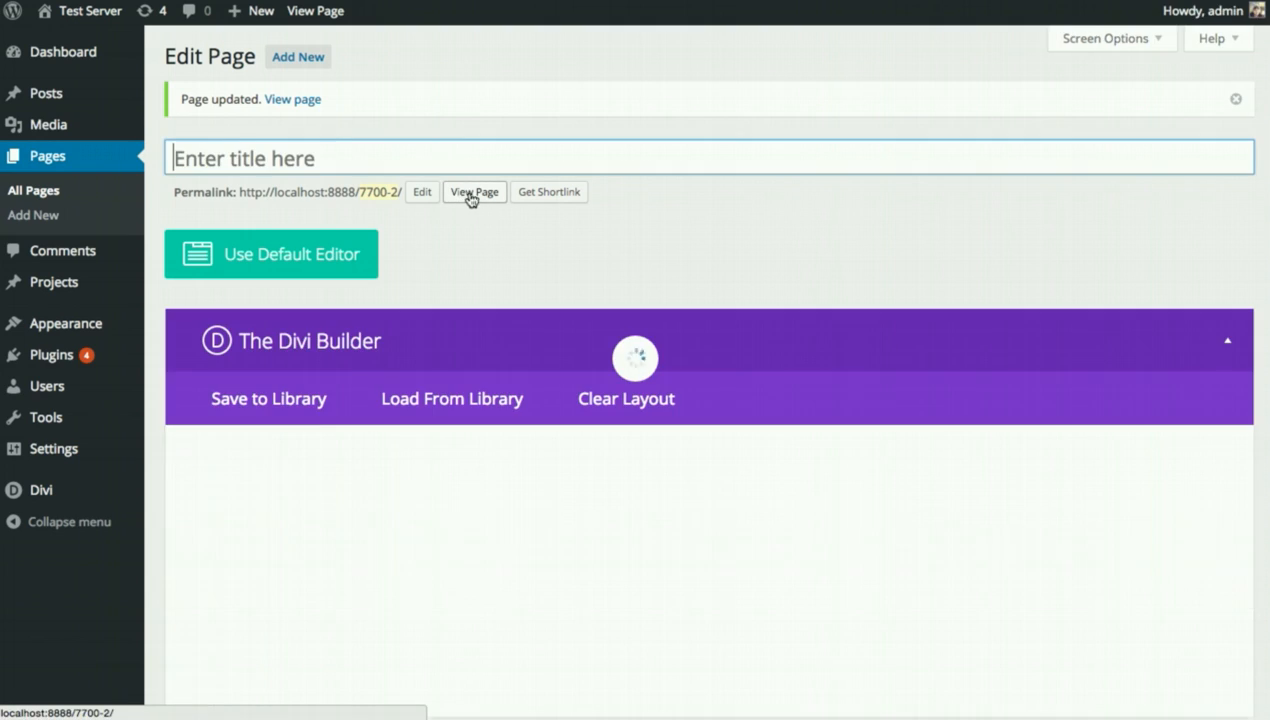
View the updated page live, reviewing the Fullwidth Slider, Blurb rows and Call To Action.
{"action": "left_click", "coordinate": [471, 194]}
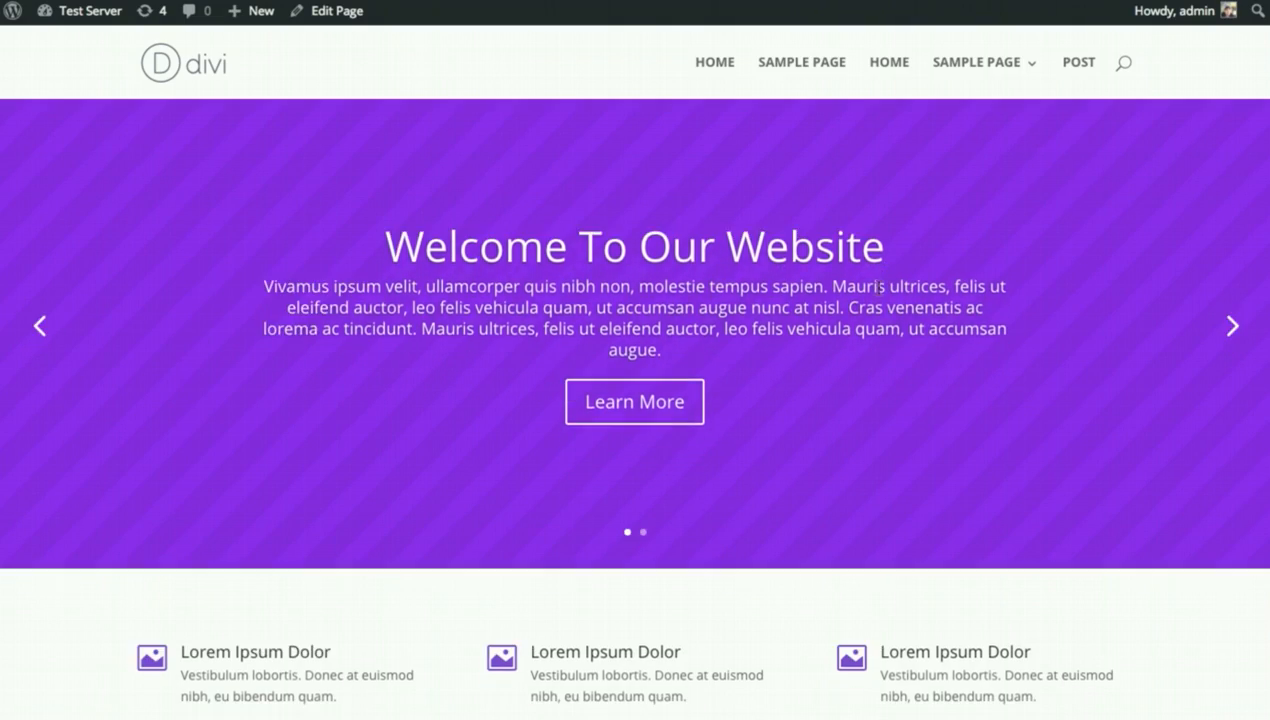
{"action": "scroll", "coordinate": [720, 459], "scroll_direction": "down", "scroll_amount": 3}
{"action": "scroll", "coordinate": [567, 401], "scroll_direction": "down", "scroll_amount": 4}
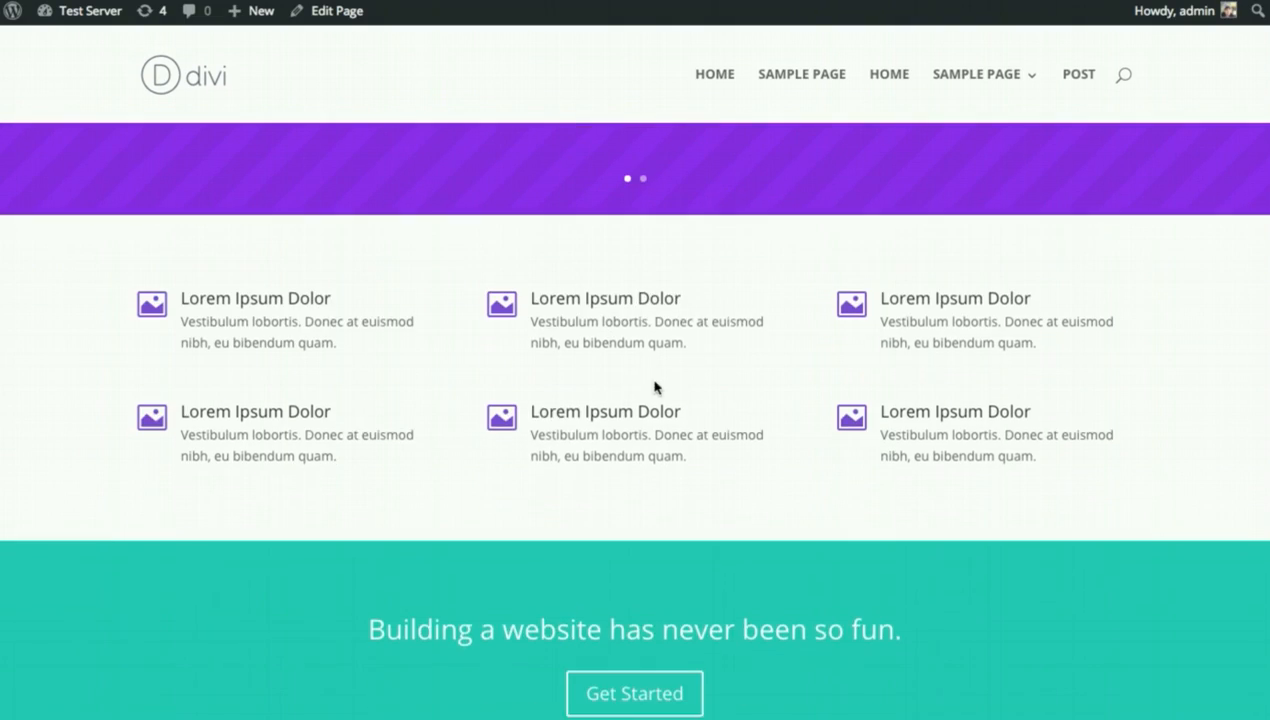
{"action": "scroll", "coordinate": [648, 453], "scroll_direction": "down", "scroll_amount": 6}
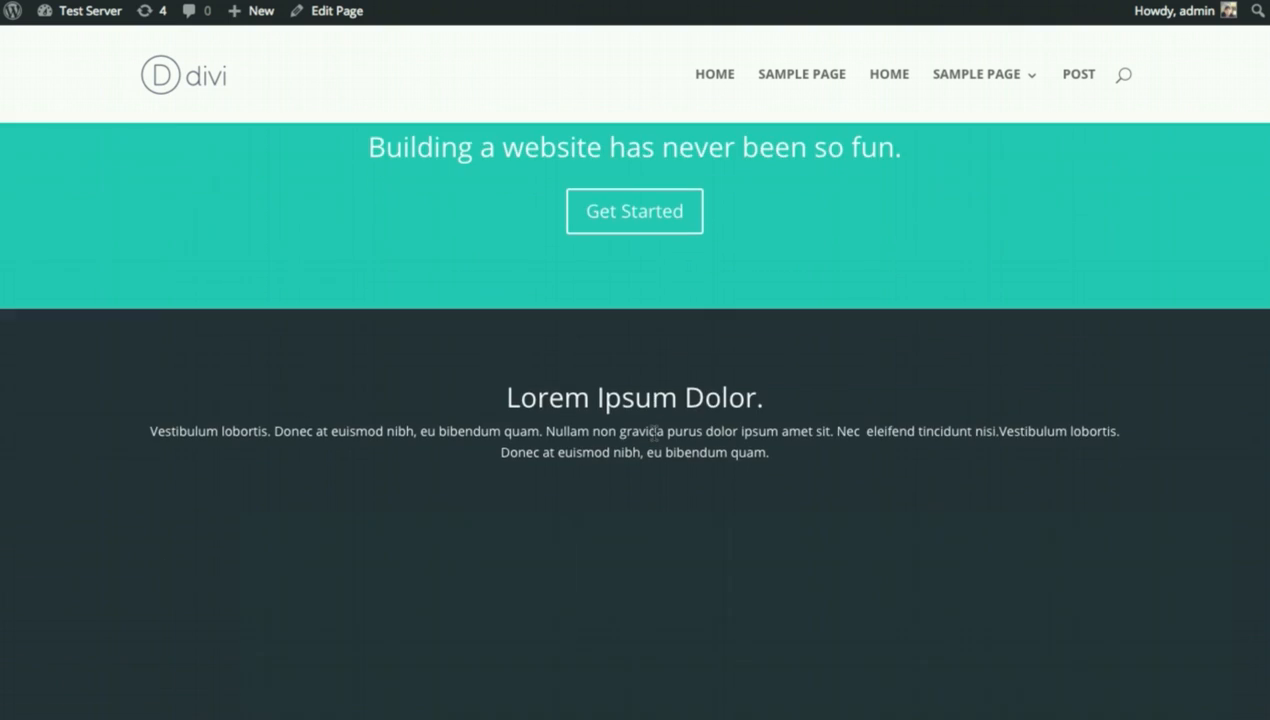
{"action": "scroll", "coordinate": [621, 421], "scroll_direction": "down", "scroll_amount": 6}
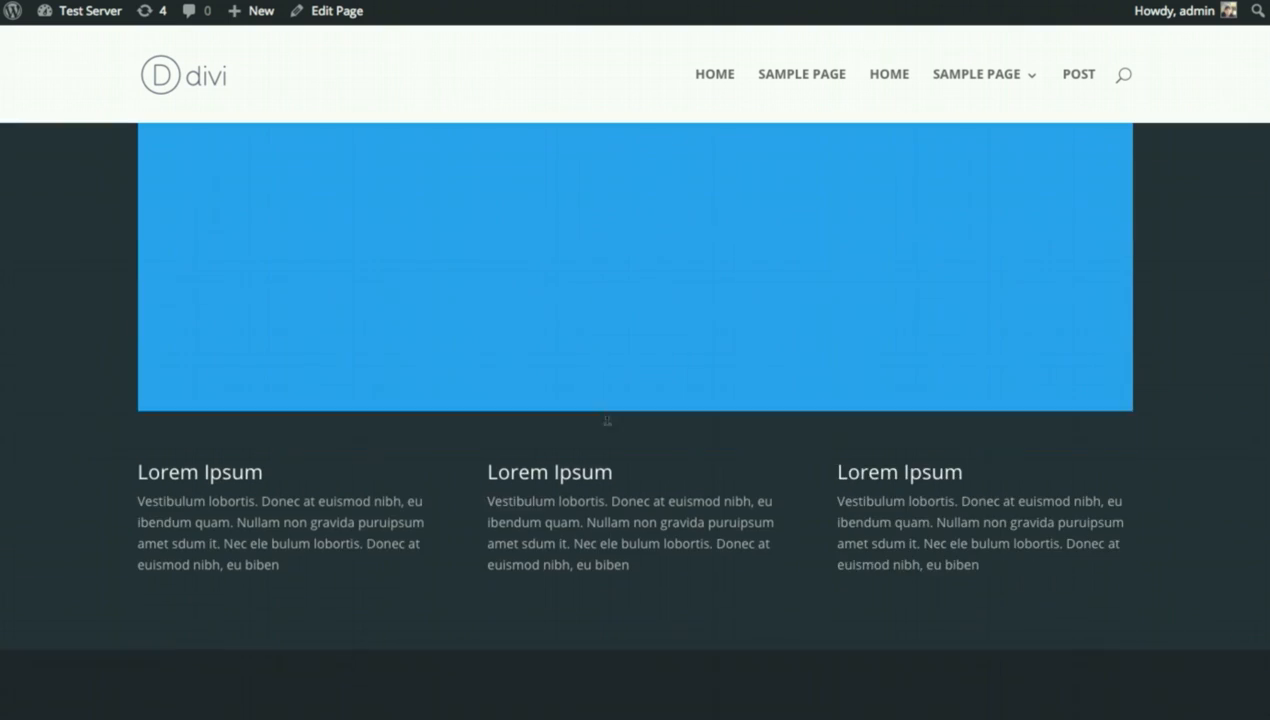
{"action": "scroll", "coordinate": [726, 410], "scroll_direction": "down", "scroll_amount": 9}
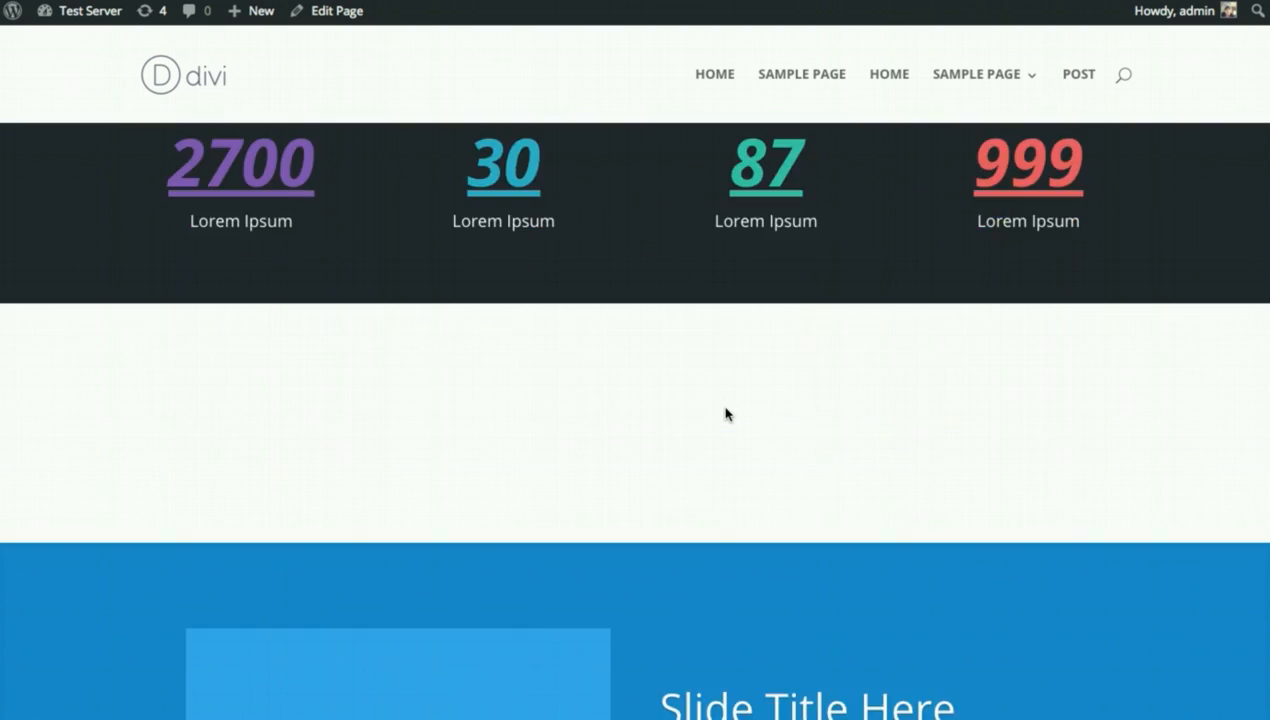
{"action": "scroll", "coordinate": [1147, 405], "scroll_direction": "down", "scroll_amount": 6}
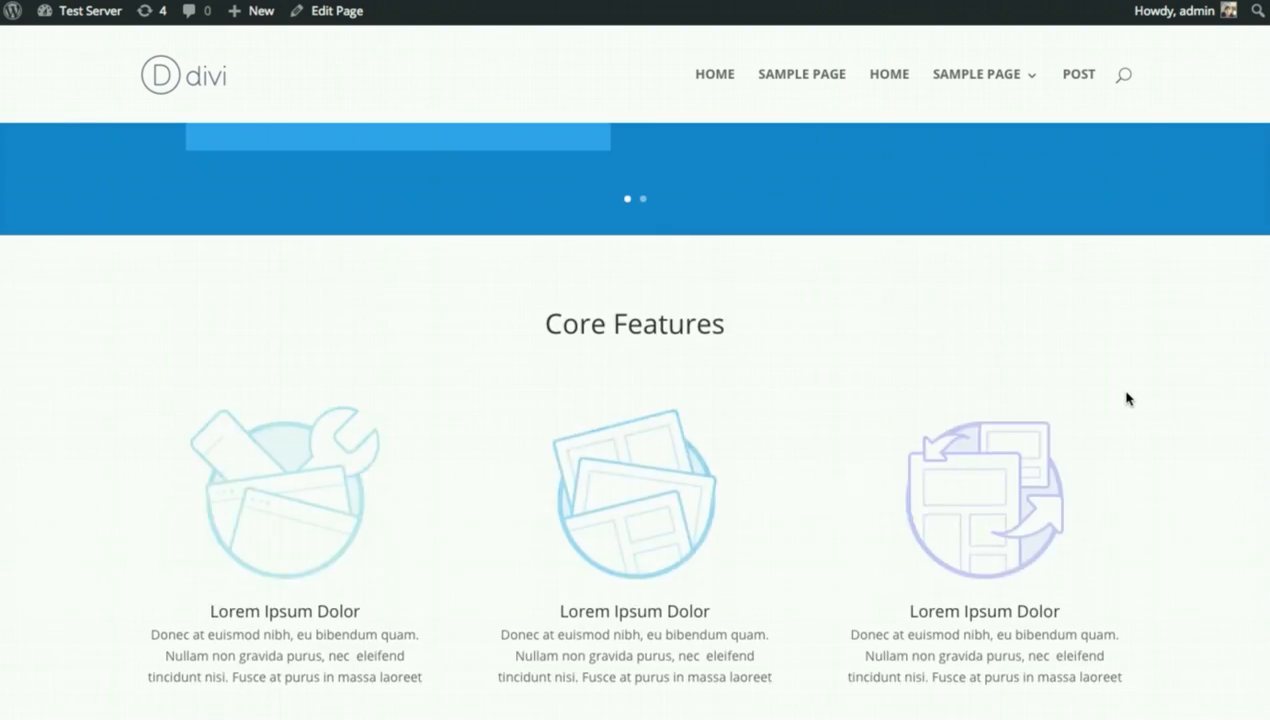
{"action": "scroll", "coordinate": [726, 362], "scroll_direction": "down", "scroll_amount": 10}
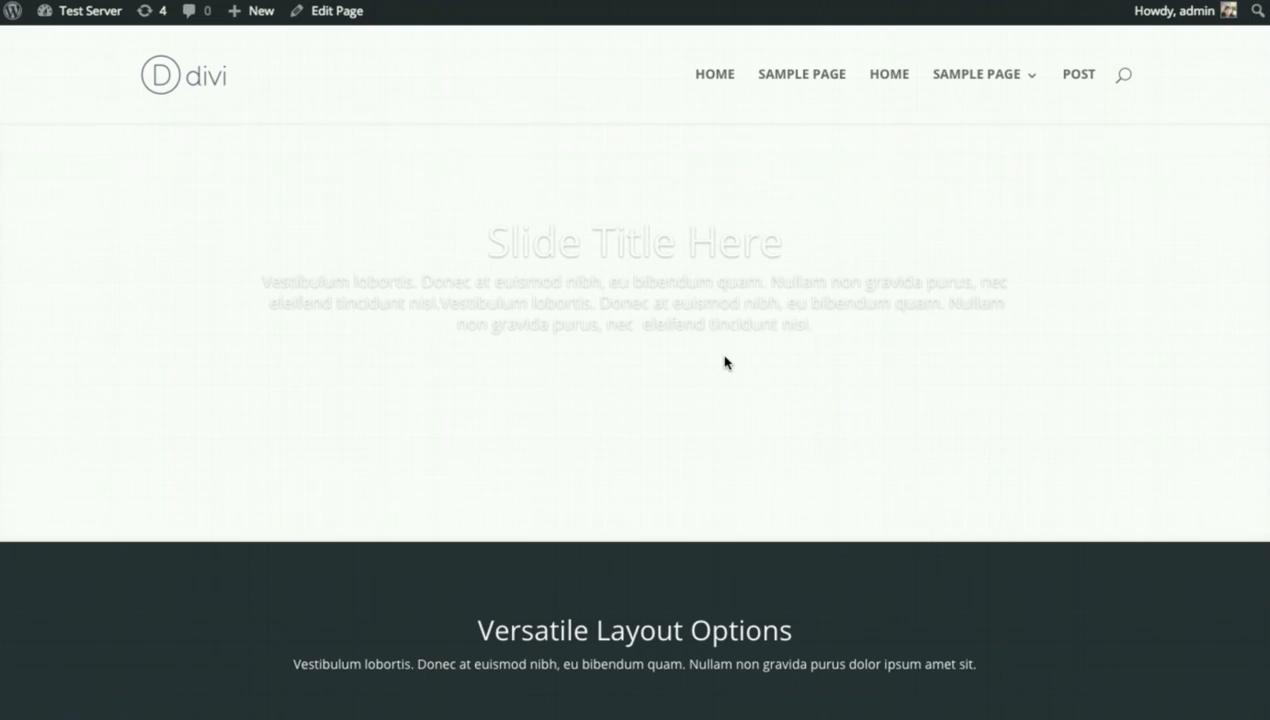
{"action": "scroll", "coordinate": [732, 378], "scroll_direction": "down", "scroll_amount": 3}
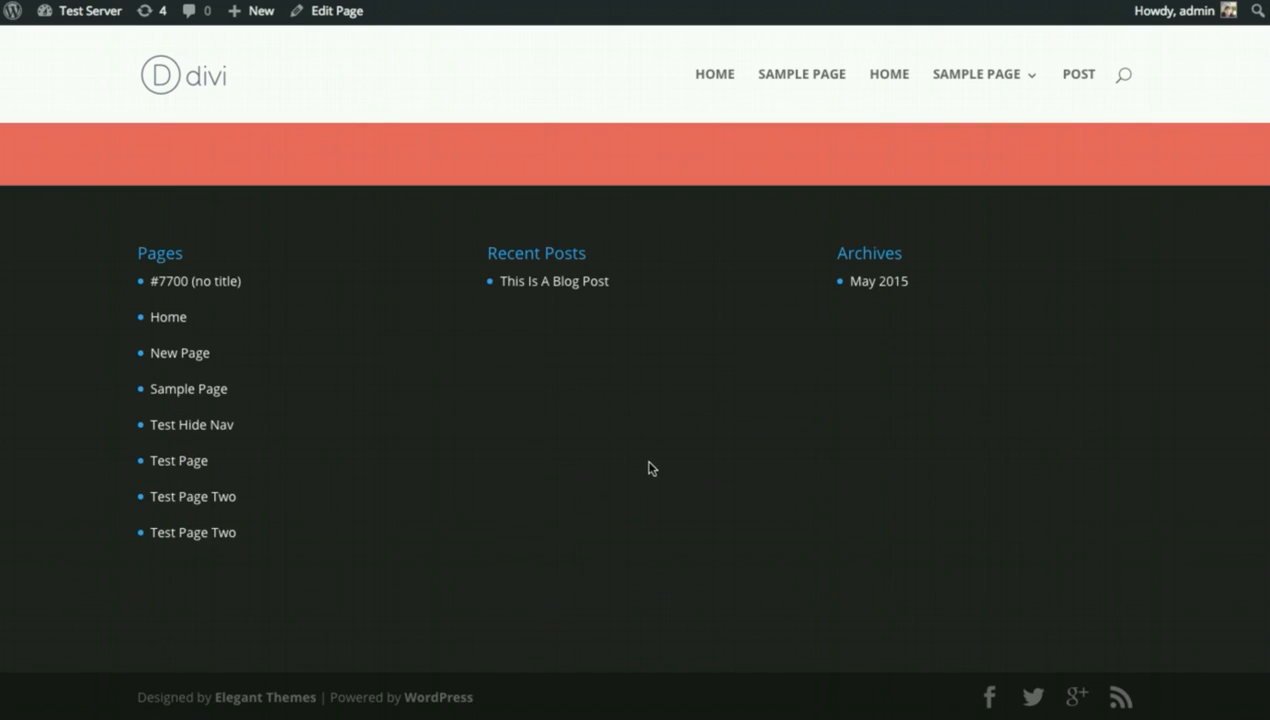
{"action": "scroll", "coordinate": [649, 468], "scroll_direction": "up", "scroll_amount": 20}
{"action": "scroll", "coordinate": [680, 460], "scroll_direction": "up", "scroll_amount": 8}
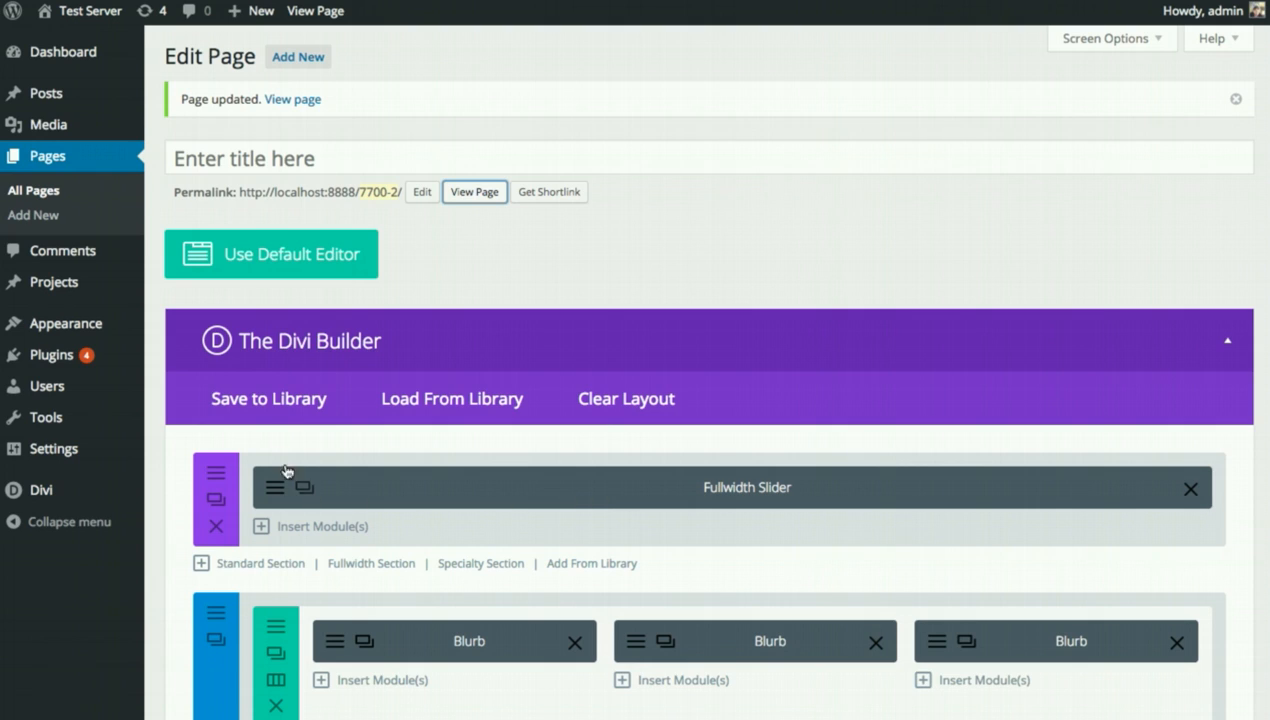
Save the whole page layout to the Divi Library as 'New Layout'.
{"action": "left_click", "coordinate": [276, 408]}
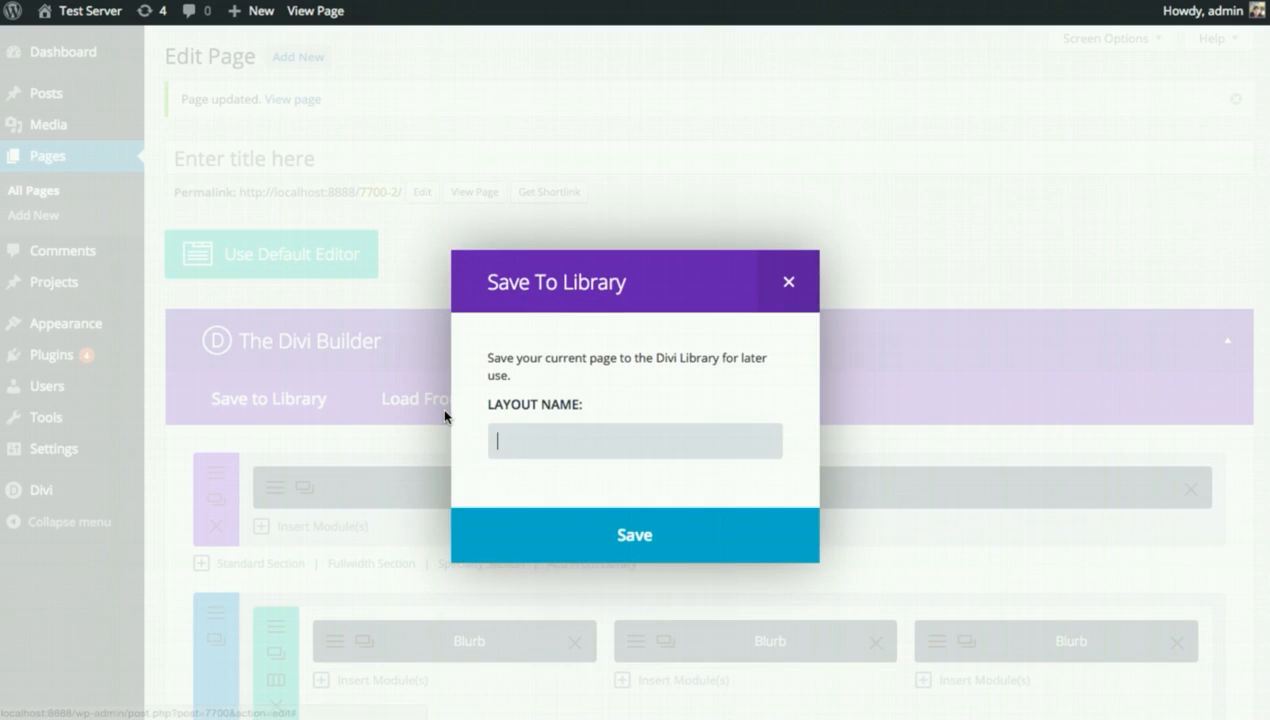
{"action": "type", "text": "New Layout"}
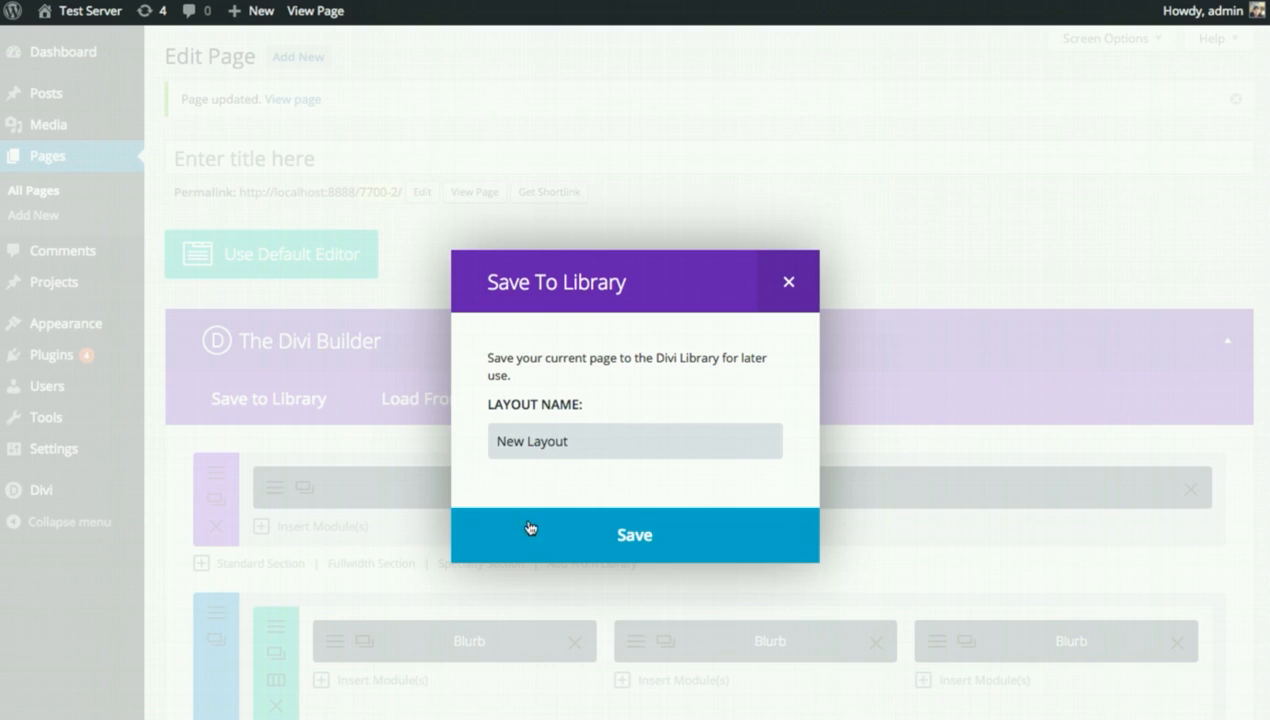
{"action": "left_click", "coordinate": [530, 528]}
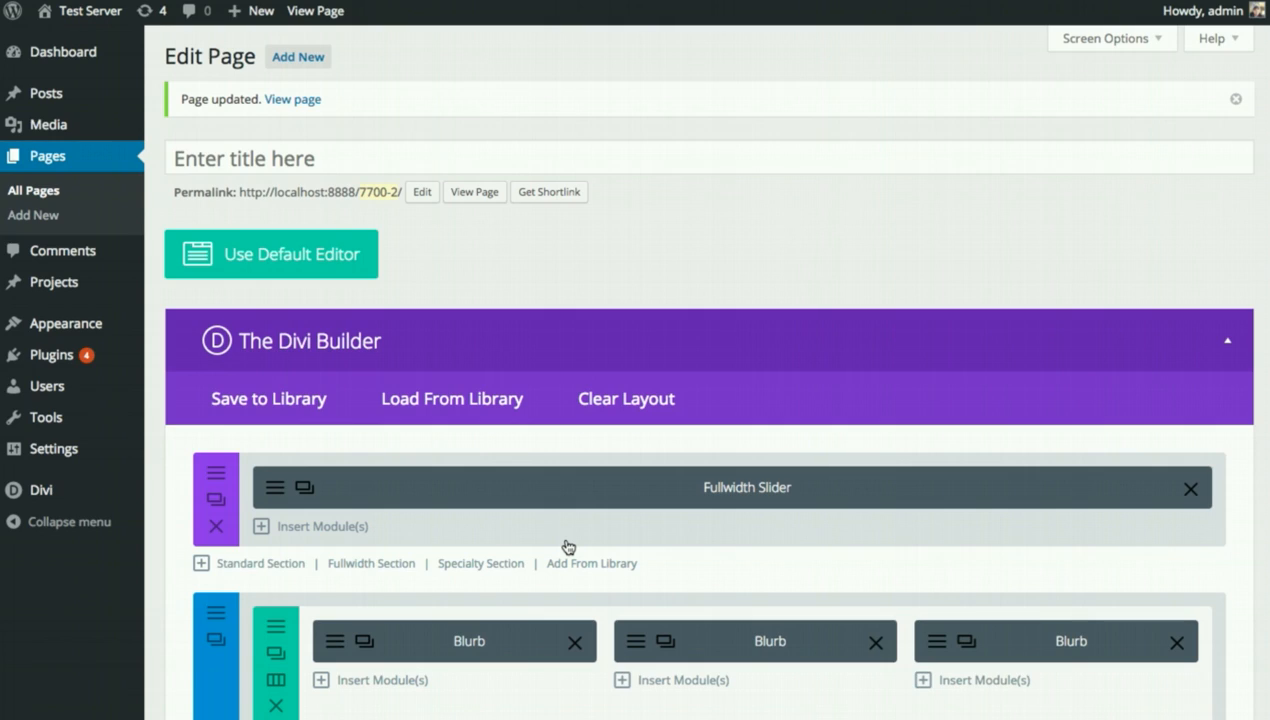
Confirm 'New Layout' appears among the saved library layouts, then close the loader without loading.
{"action": "left_click", "coordinate": [452, 400]}
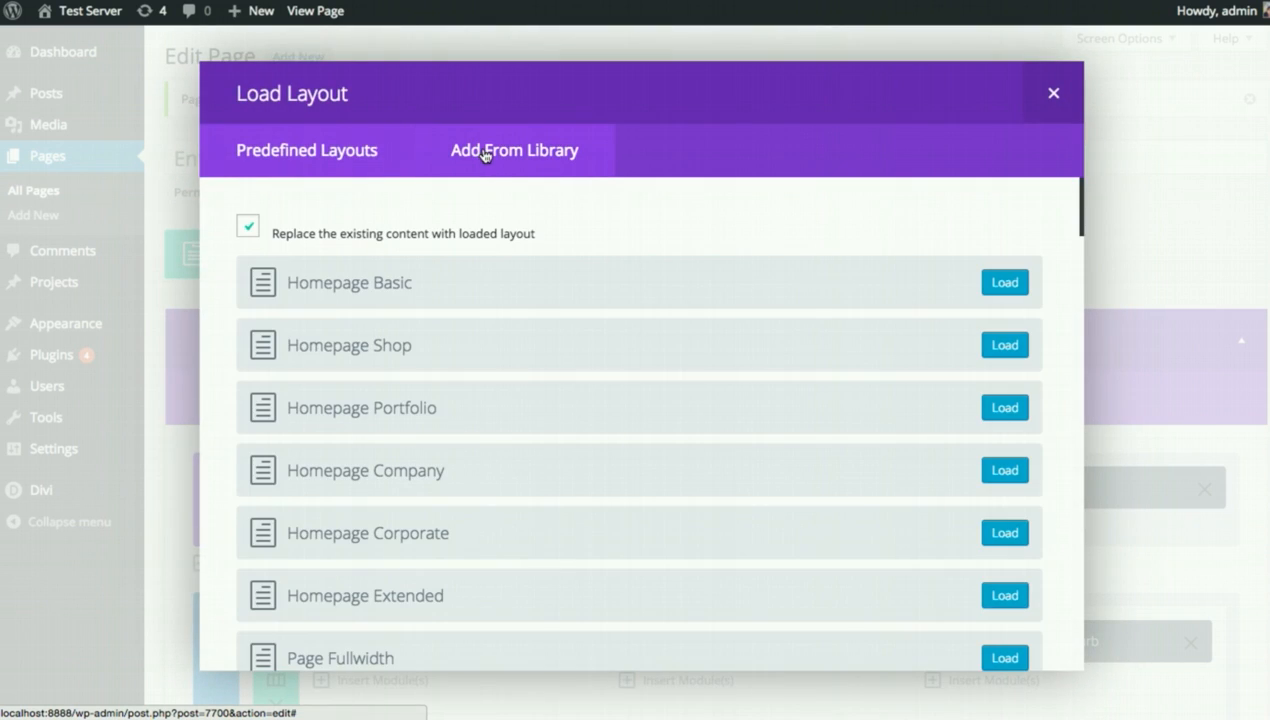
{"action": "left_click", "coordinate": [485, 152]}
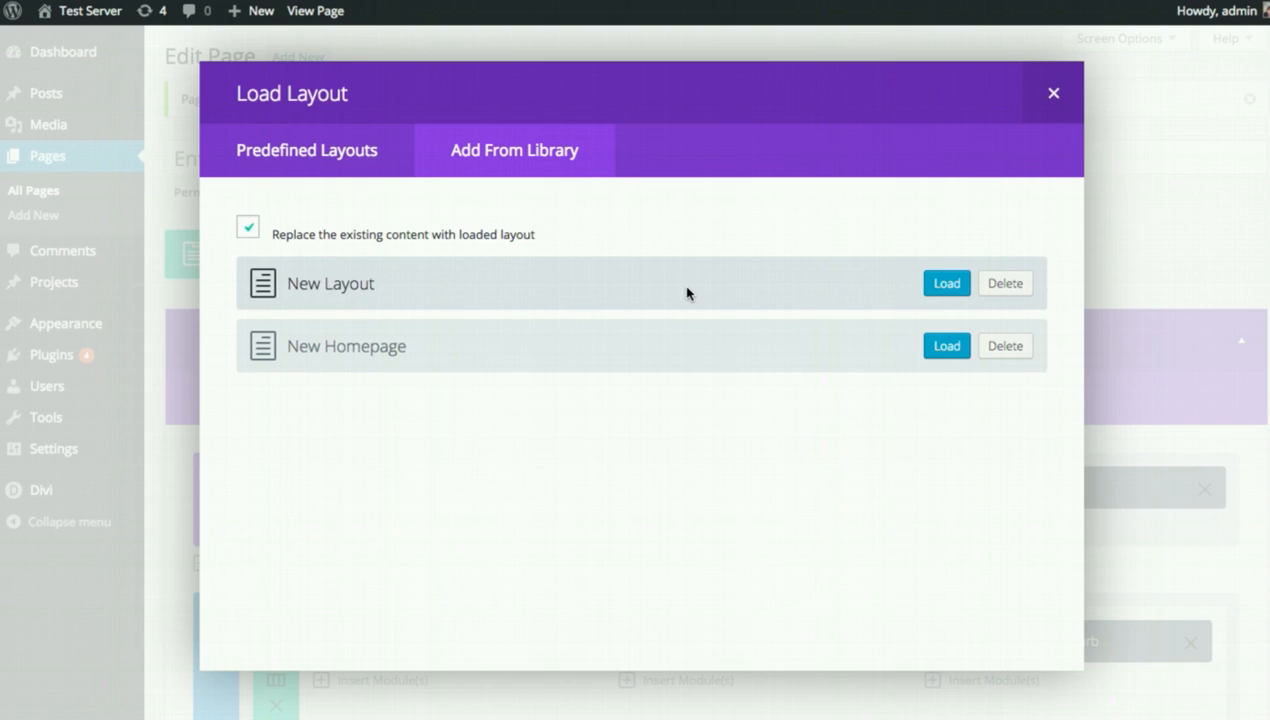
{"action": "left_click", "coordinate": [1053, 93]}
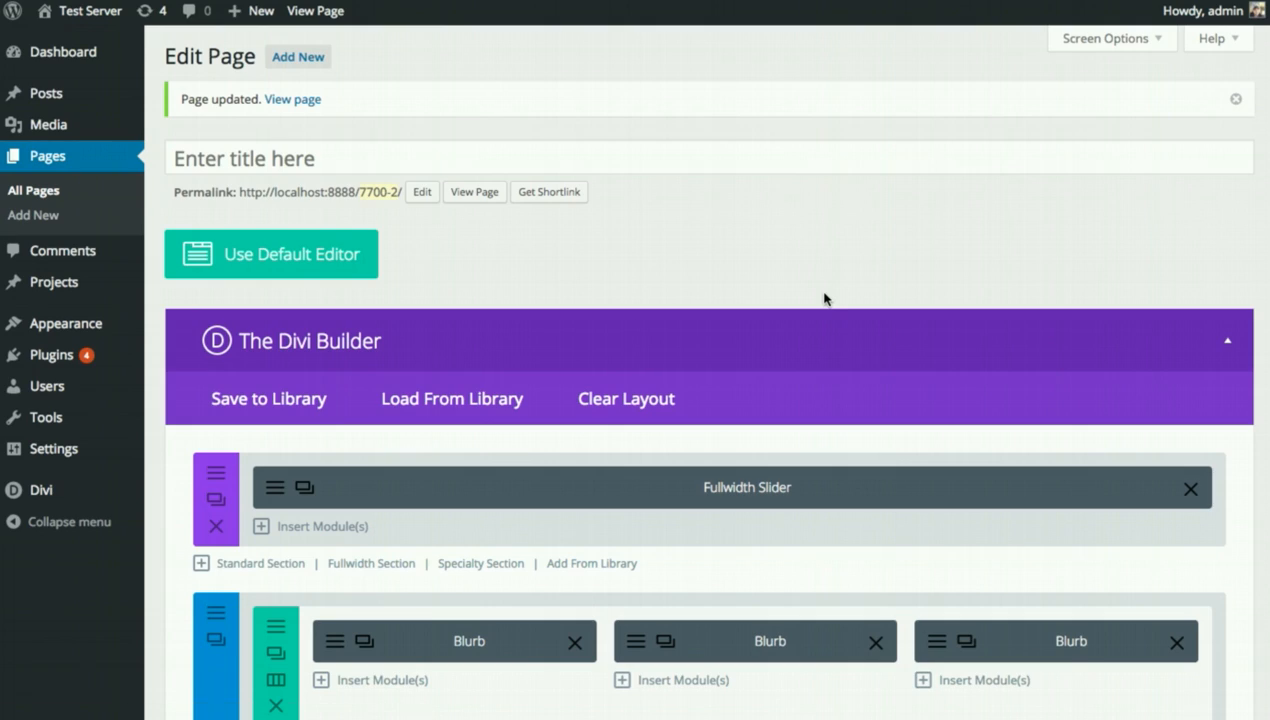
{"action": "scroll", "coordinate": [824, 300], "scroll_direction": "down", "scroll_amount": 3}
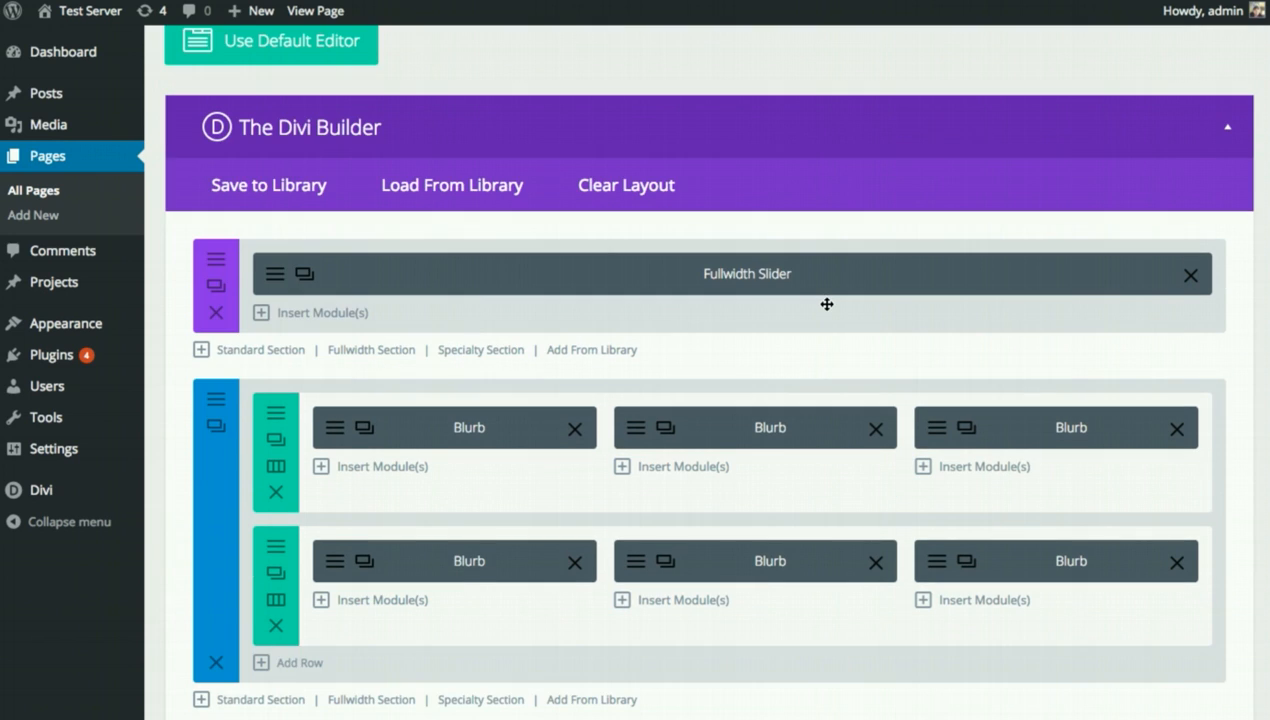
{"action": "scroll", "coordinate": [826, 304], "scroll_direction": "down", "scroll_amount": 2}
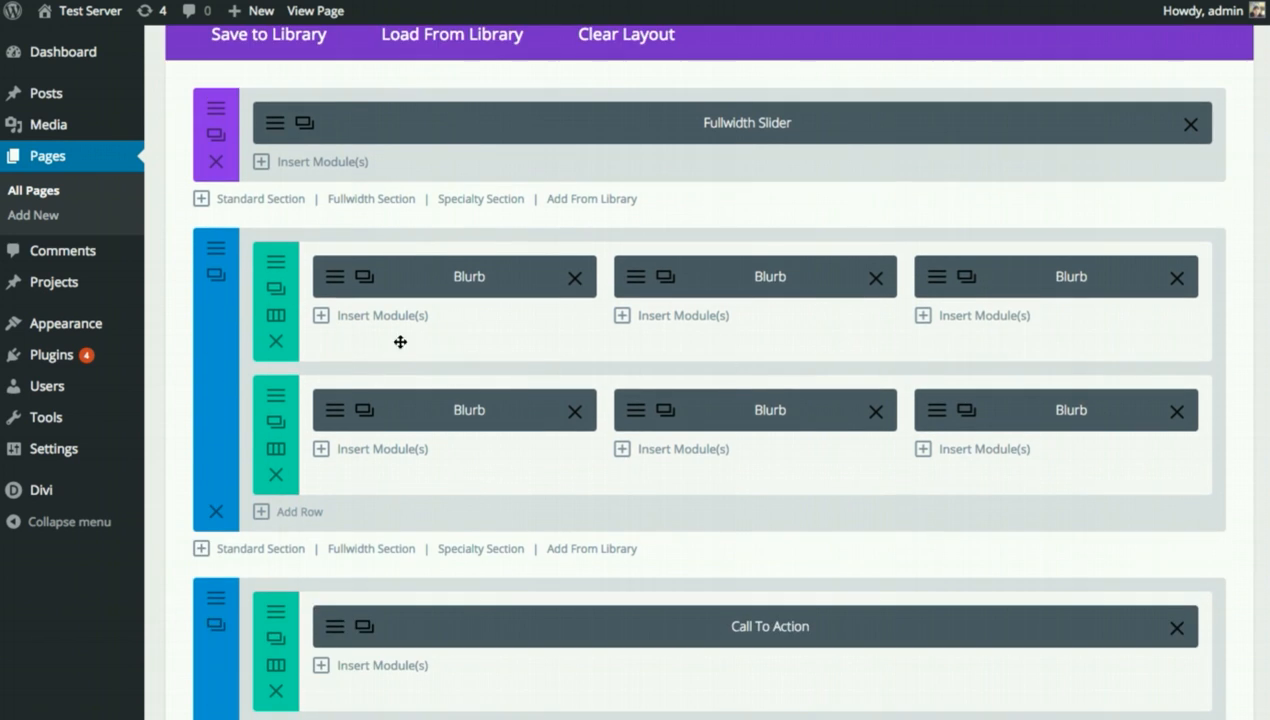
{"action": "left_click", "coordinate": [334, 284]}
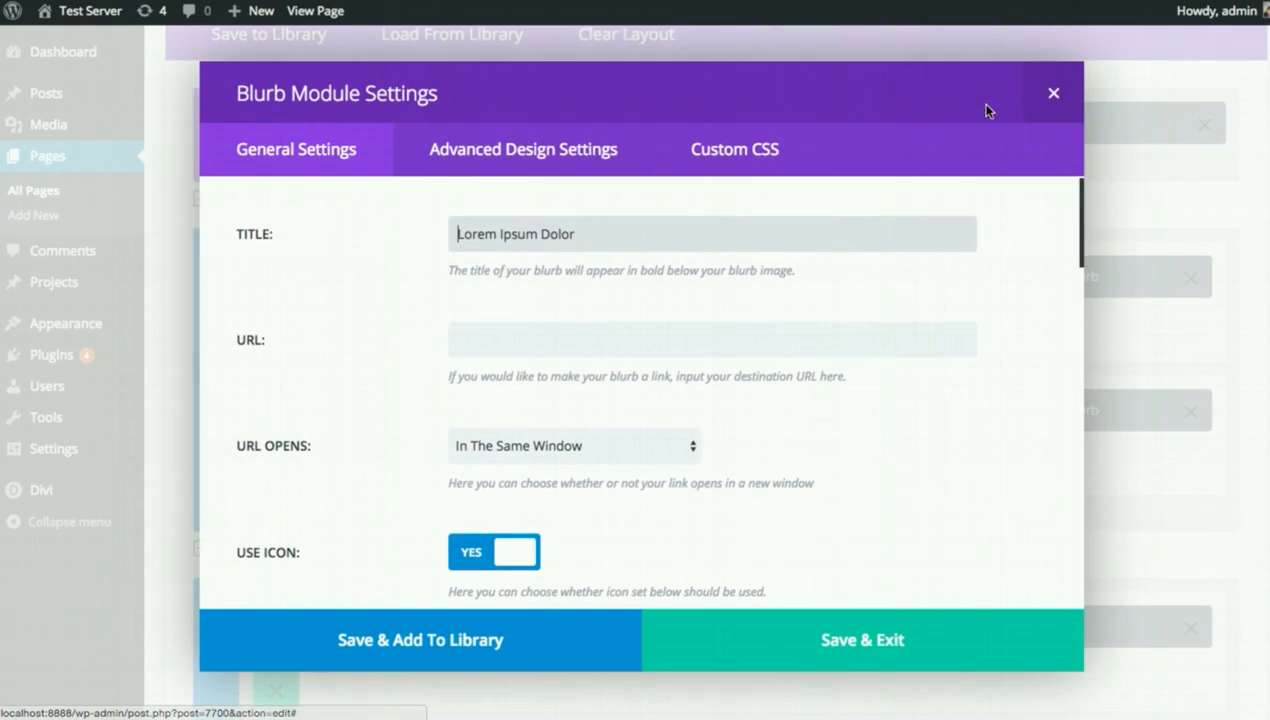
{"action": "left_click", "coordinate": [1050, 92]}
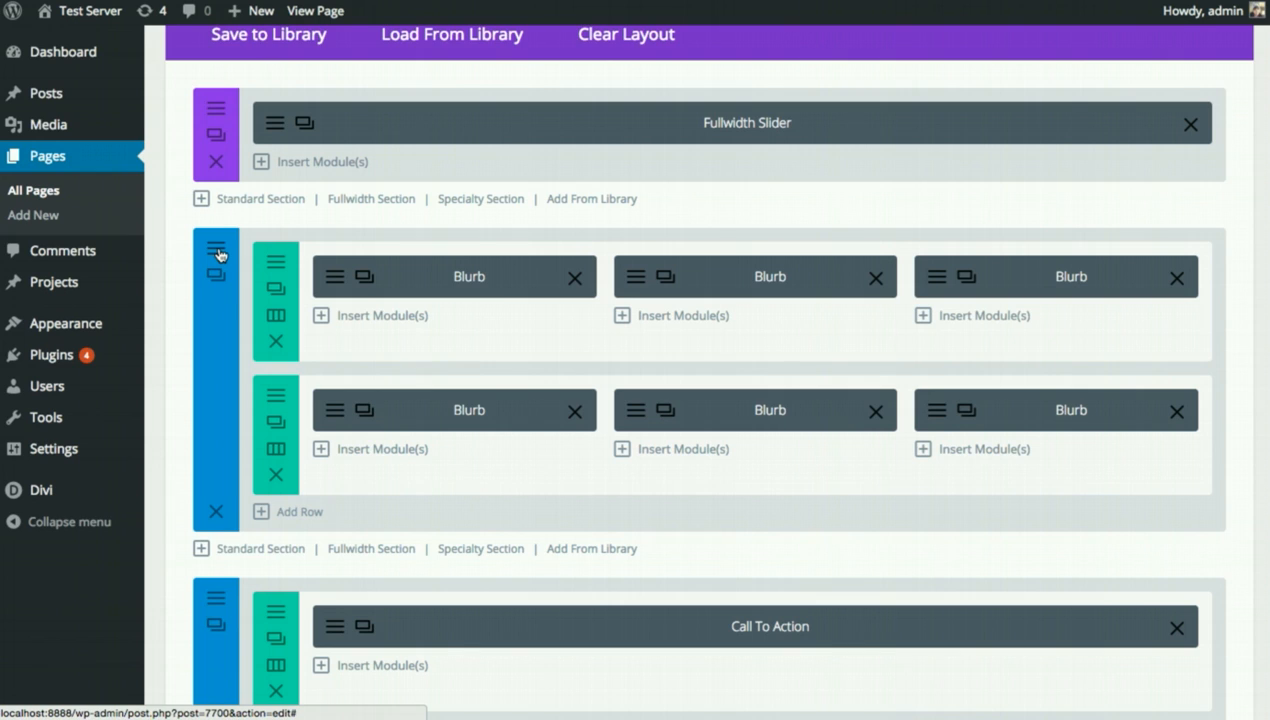
Save the Blurb section to the library as 'Homepage Blurbs' in the Homepage category, then list saved sections.
{"action": "left_click", "coordinate": [219, 254]}
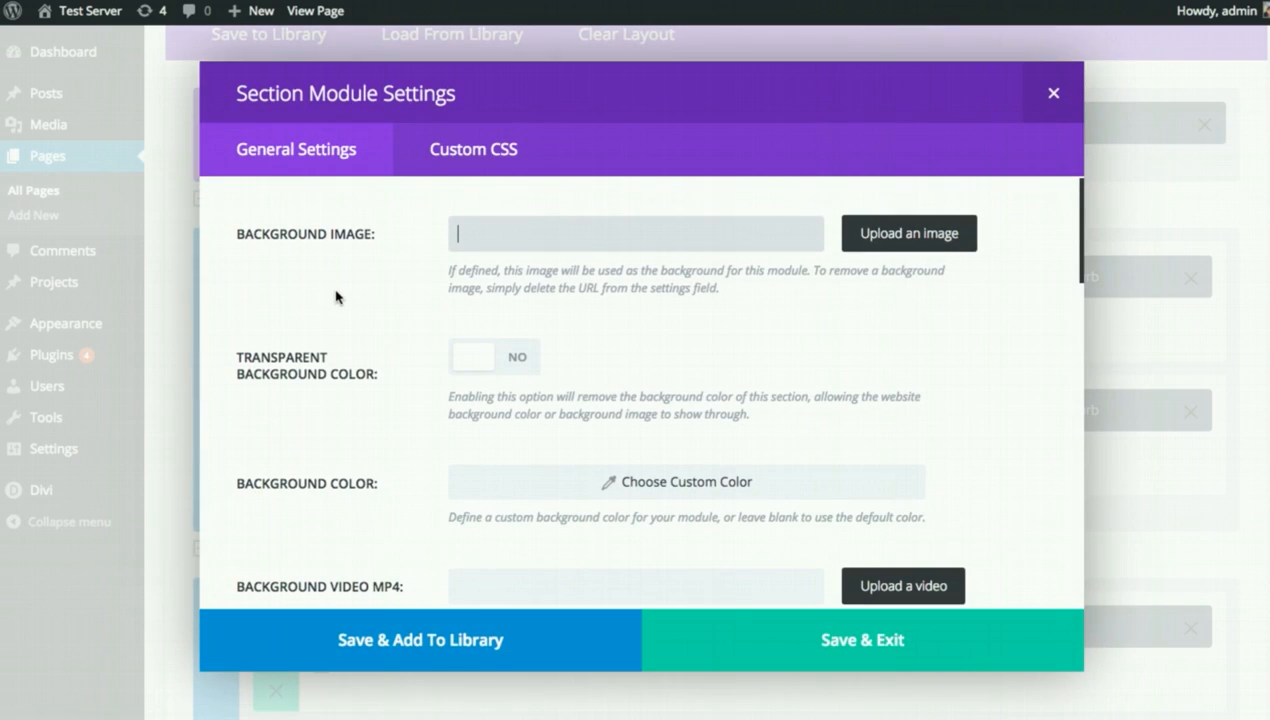
{"action": "left_click", "coordinate": [351, 650]}
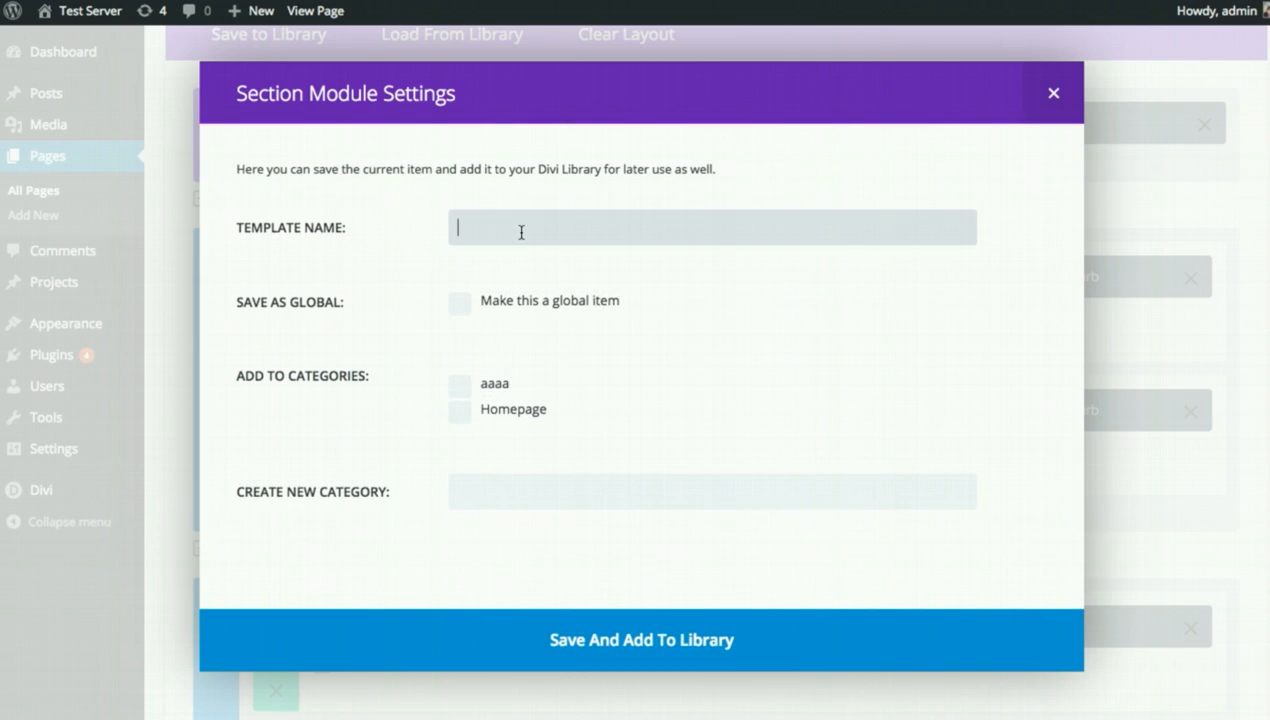
{"action": "type", "text": "Homepage Blurbs"}
{"action": "left_click", "coordinate": [506, 414]}
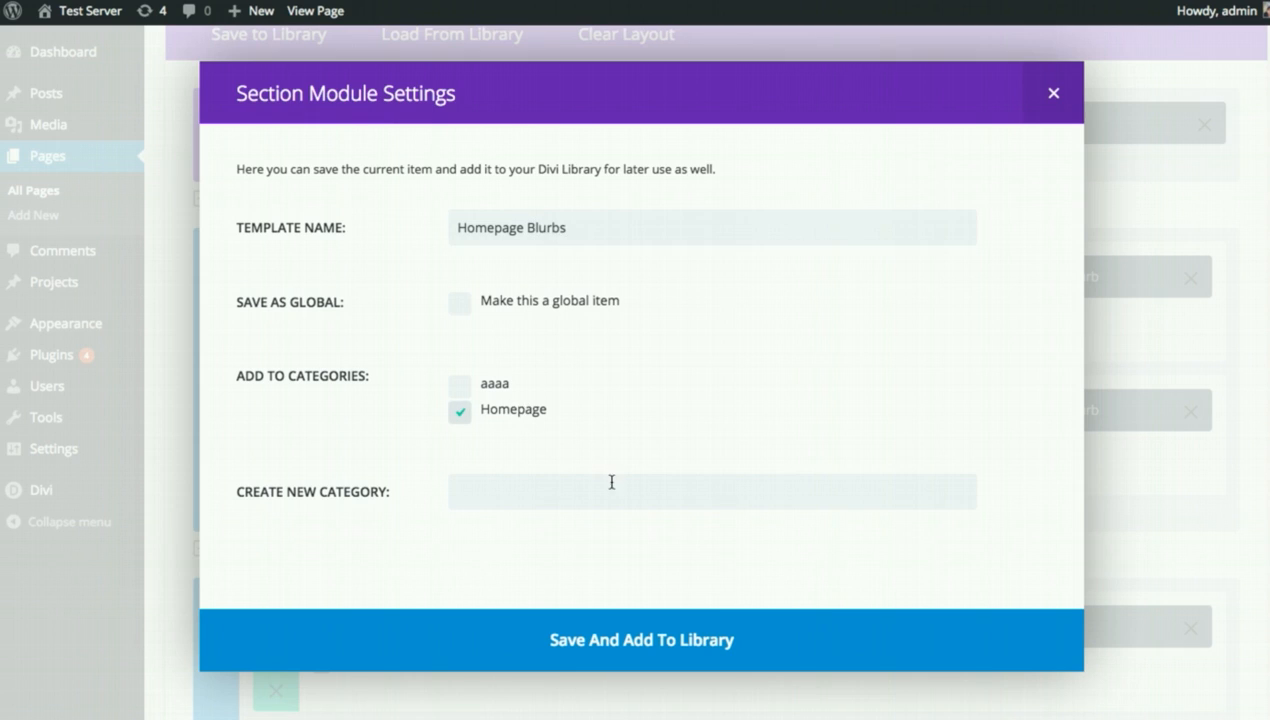
{"action": "left_click", "coordinate": [615, 637]}
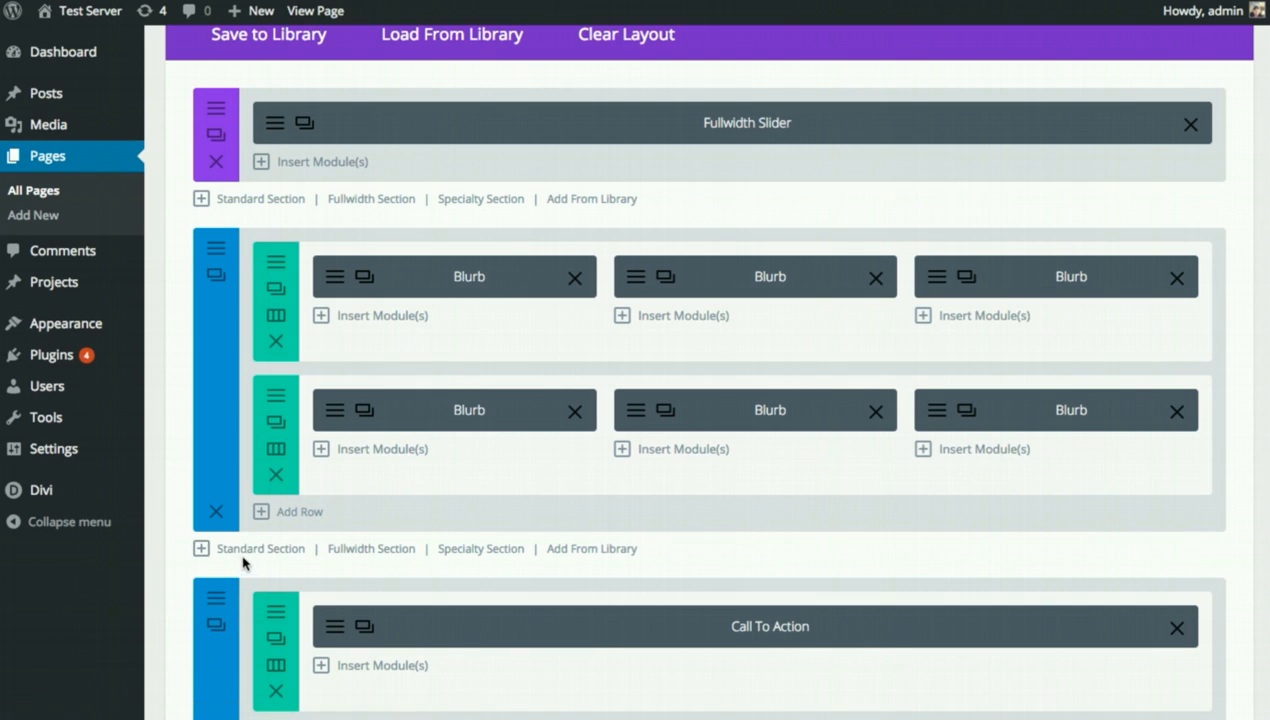
{"action": "left_click", "coordinate": [608, 552]}
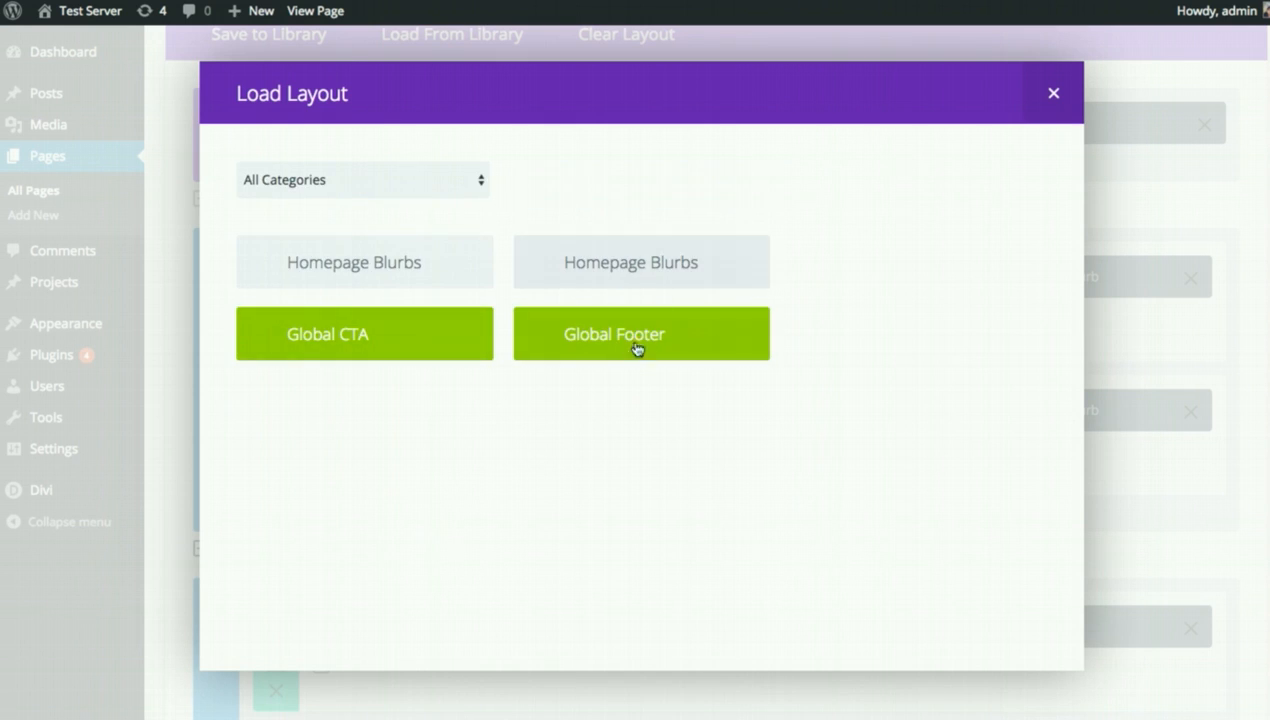
Insert the saved Homepage Blurbs section, review the page, and start a Specialty Section below it.
{"action": "left_click", "coordinate": [392, 266]}
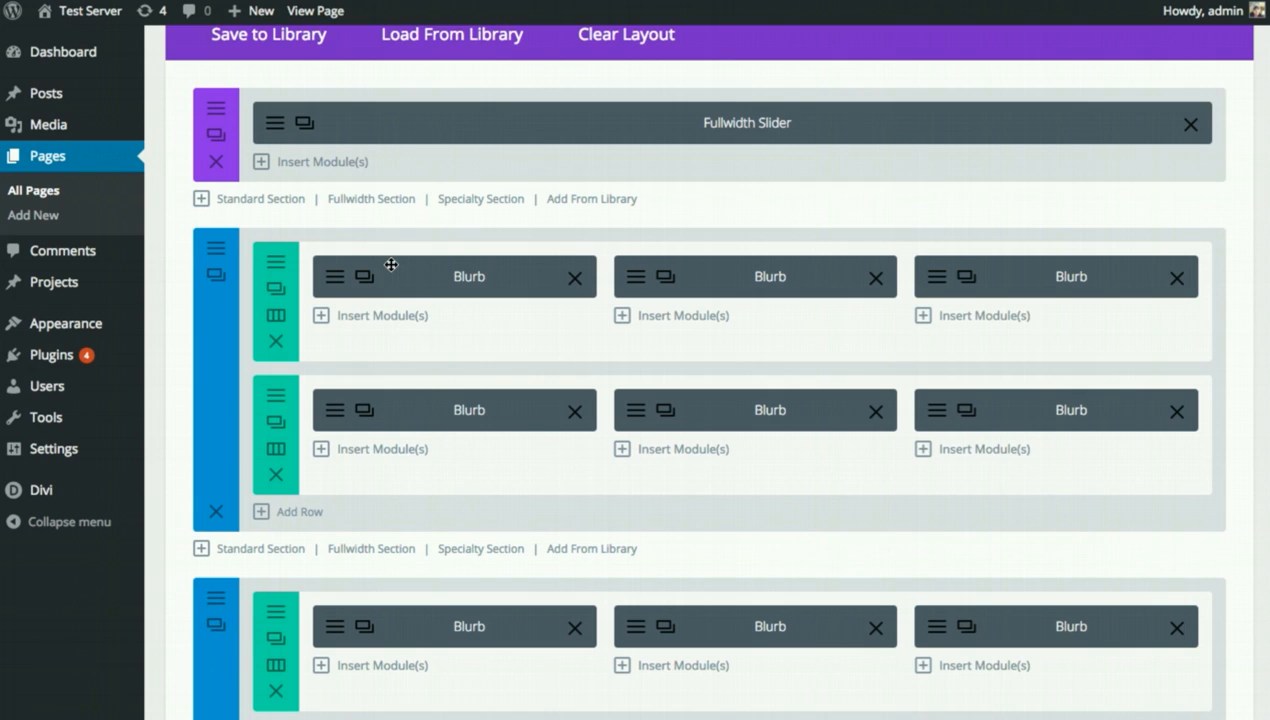
{"action": "scroll", "coordinate": [391, 265], "scroll_direction": "down", "scroll_amount": 5}
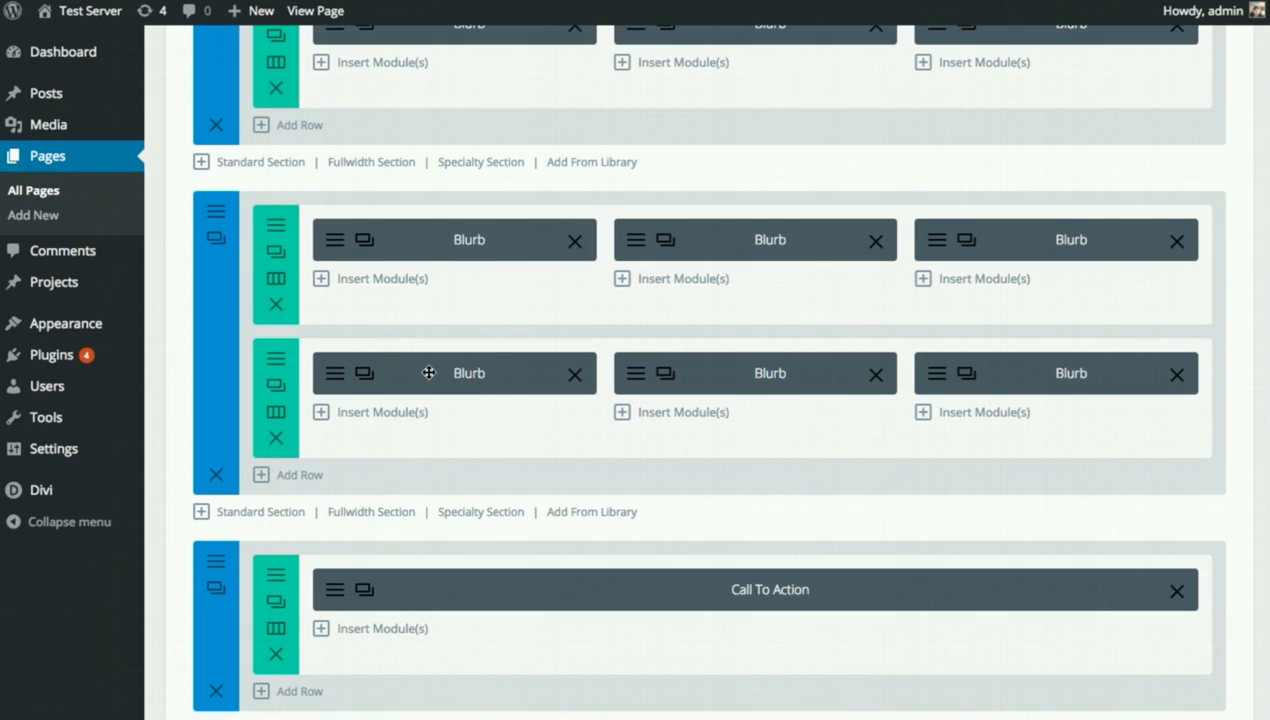
{"action": "scroll", "coordinate": [498, 467], "scroll_direction": "up", "scroll_amount": 5}
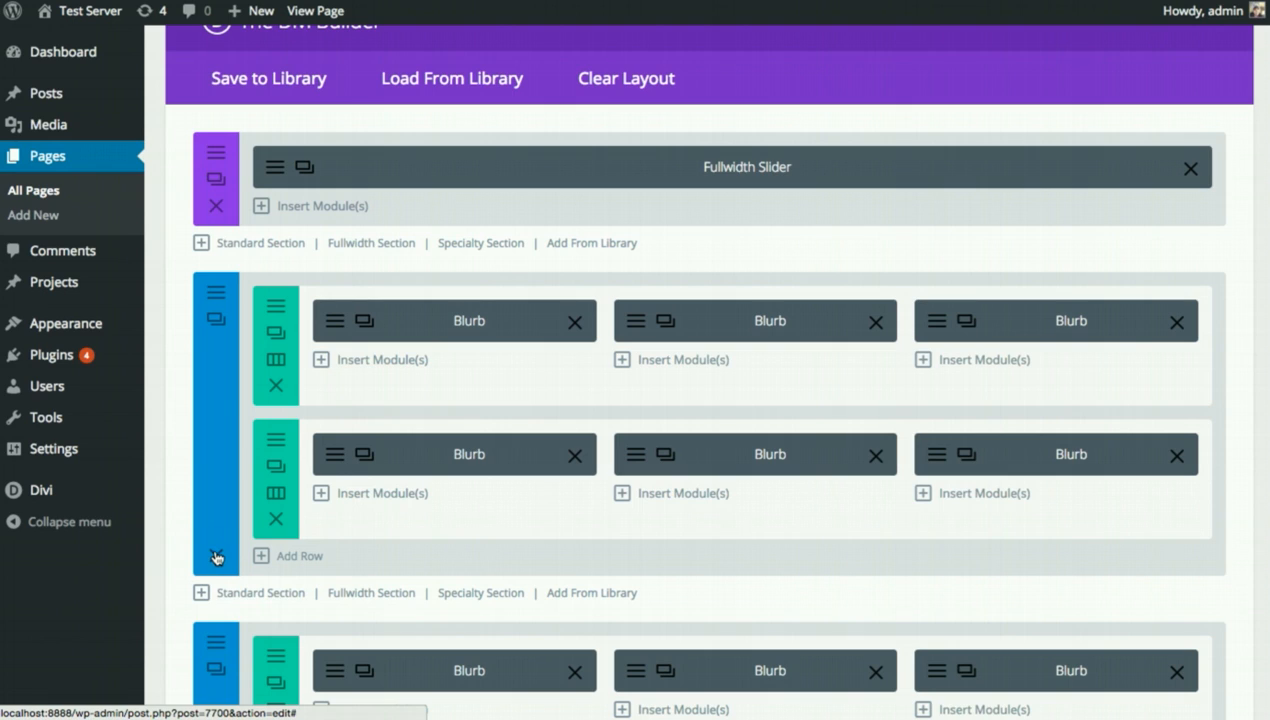
{"action": "scroll", "coordinate": [560, 550], "scroll_direction": "down", "scroll_amount": 1}
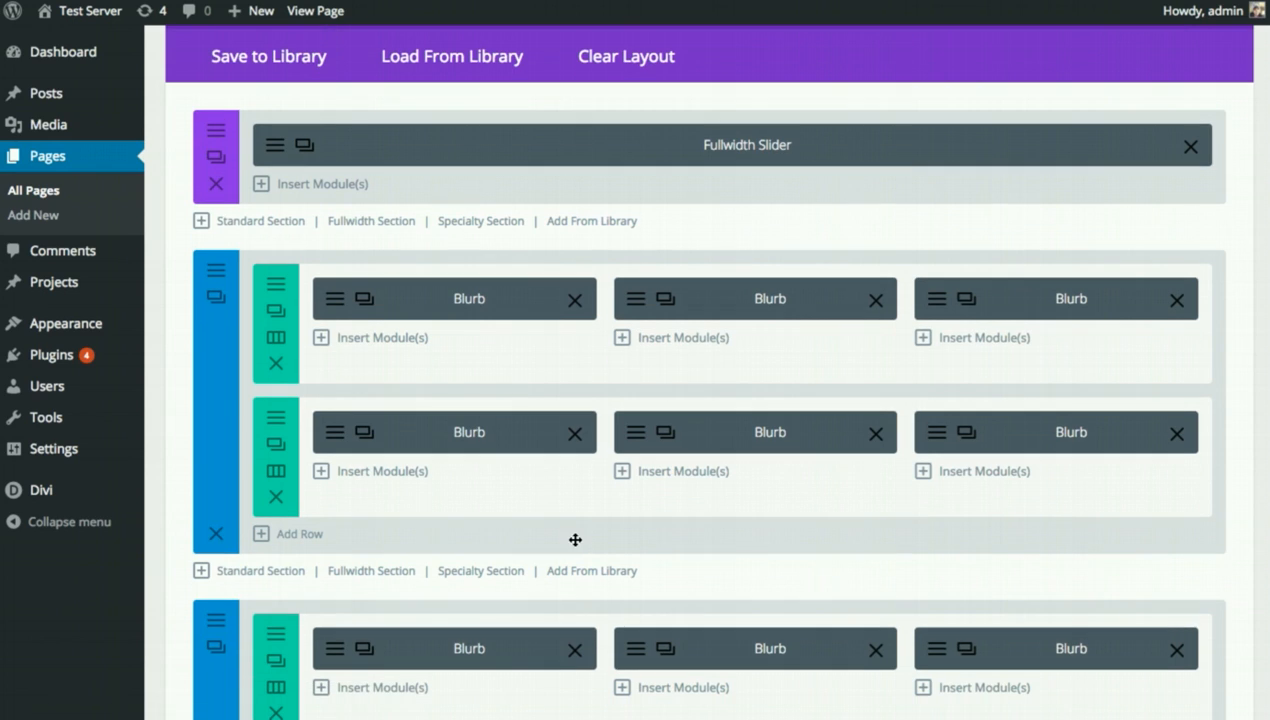
{"action": "scroll", "coordinate": [334, 521], "scroll_direction": "down", "scroll_amount": 1}
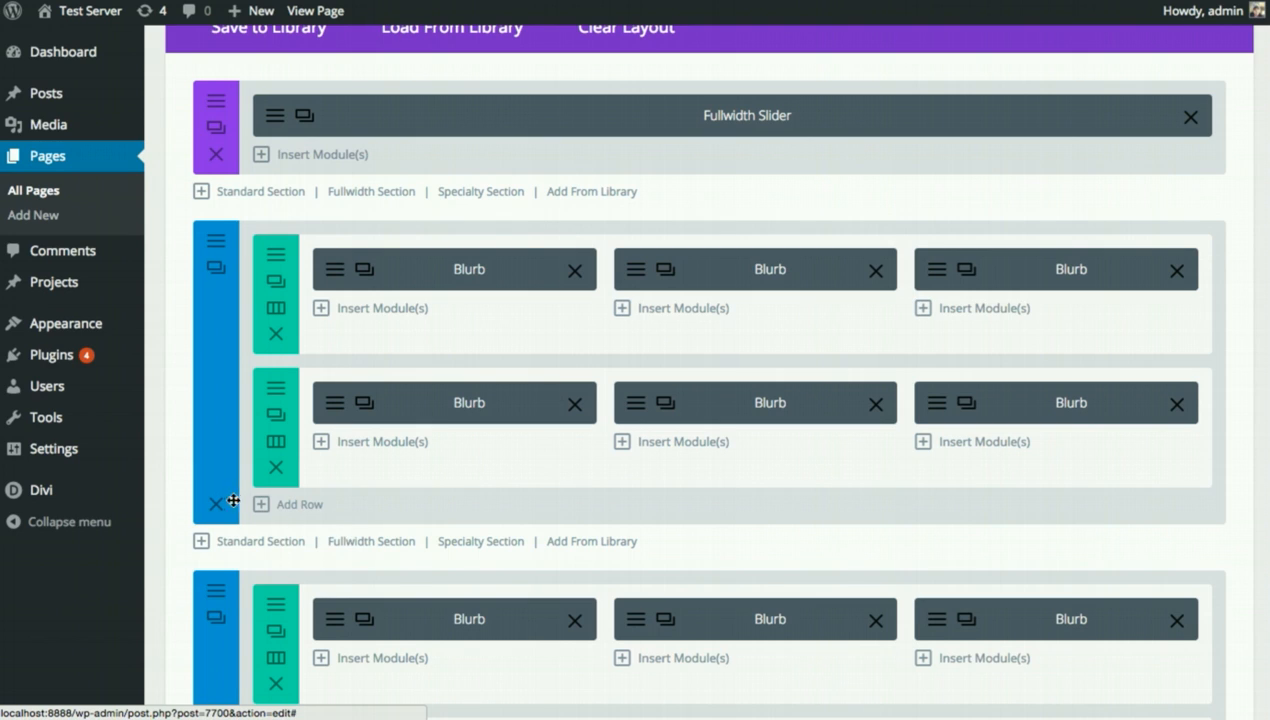
{"action": "scroll", "coordinate": [431, 482], "scroll_direction": "down", "scroll_amount": 2}
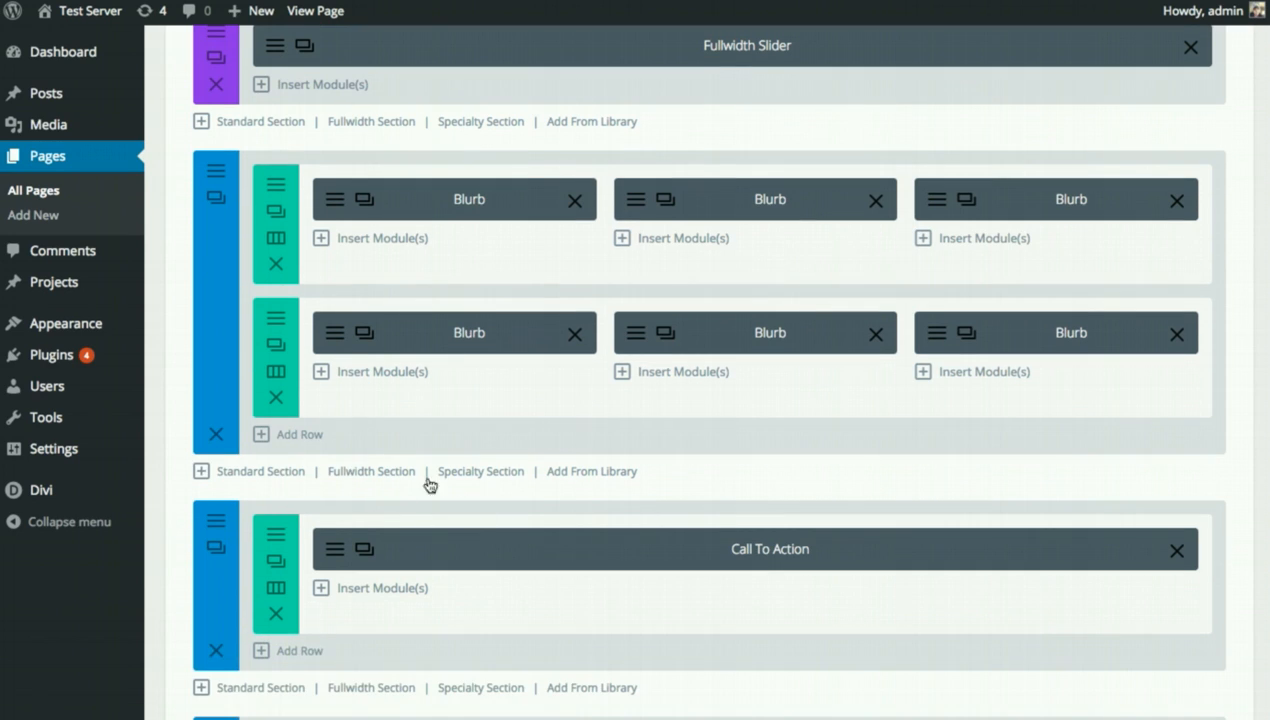
{"action": "scroll", "coordinate": [460, 484], "scroll_direction": "down", "scroll_amount": 1}
{"action": "scroll", "coordinate": [460, 484], "scroll_direction": "up", "scroll_amount": 1}
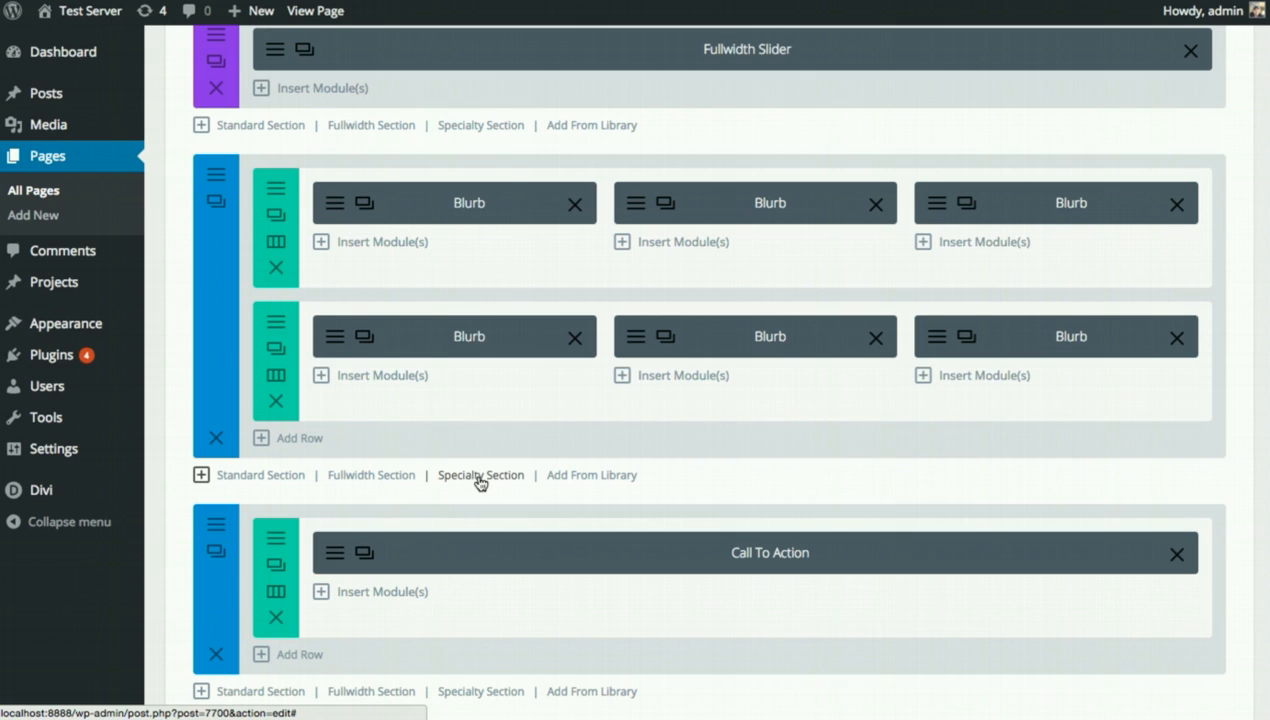
{"action": "left_click", "coordinate": [478, 478]}
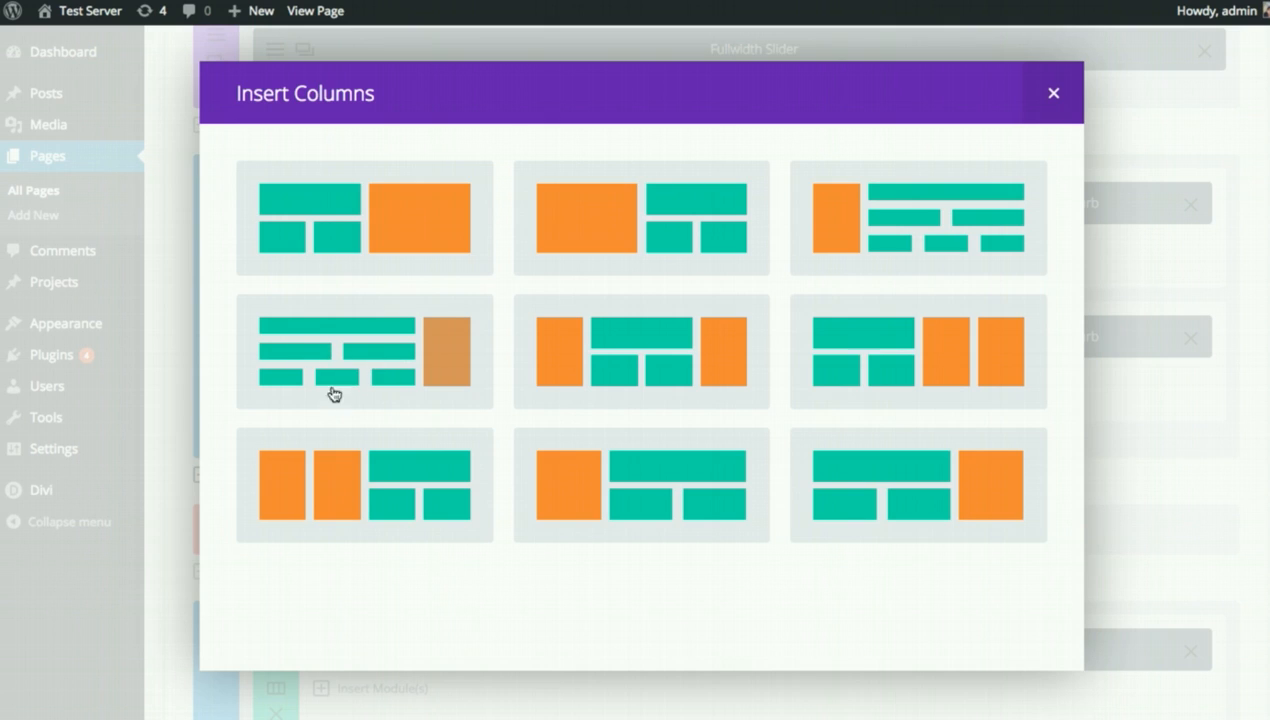
Choose the wide-left, narrow-right specialty layout and put a default Sidebar module in the right column.
{"action": "left_click", "coordinate": [357, 361]}
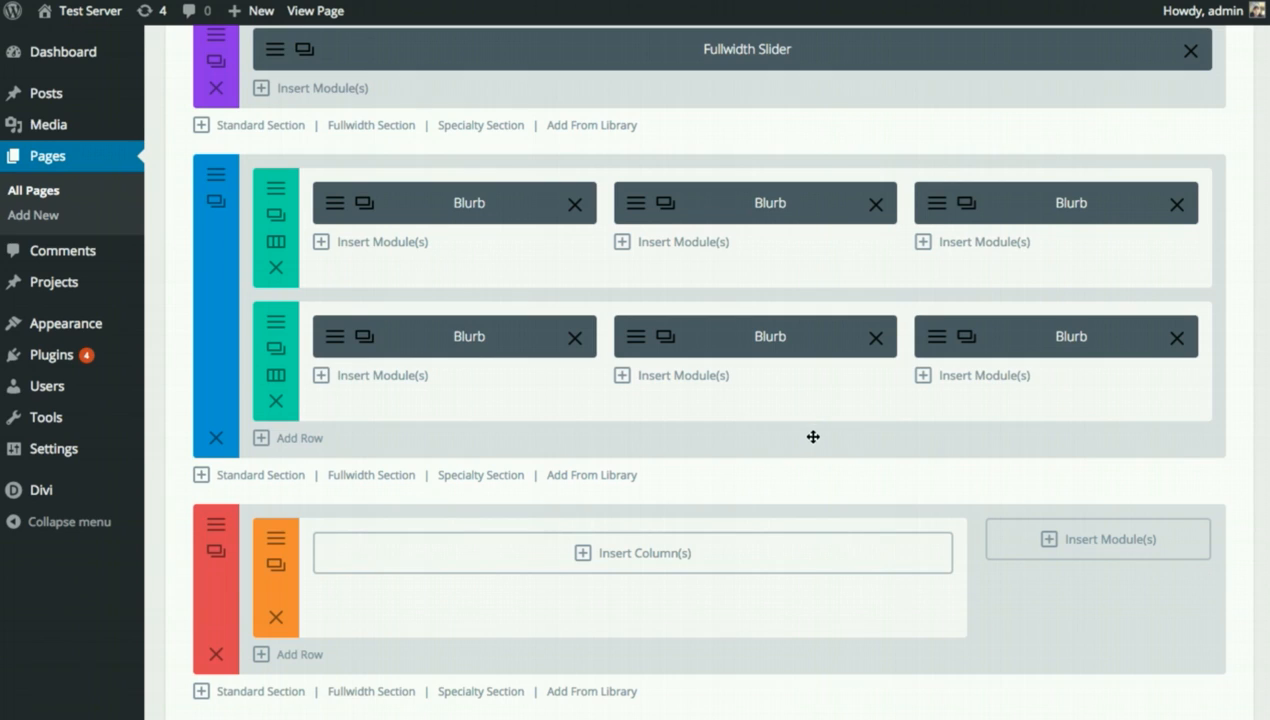
{"action": "scroll", "coordinate": [808, 435], "scroll_direction": "down", "scroll_amount": 1}
{"action": "scroll", "coordinate": [714, 532], "scroll_direction": "down", "scroll_amount": 1}
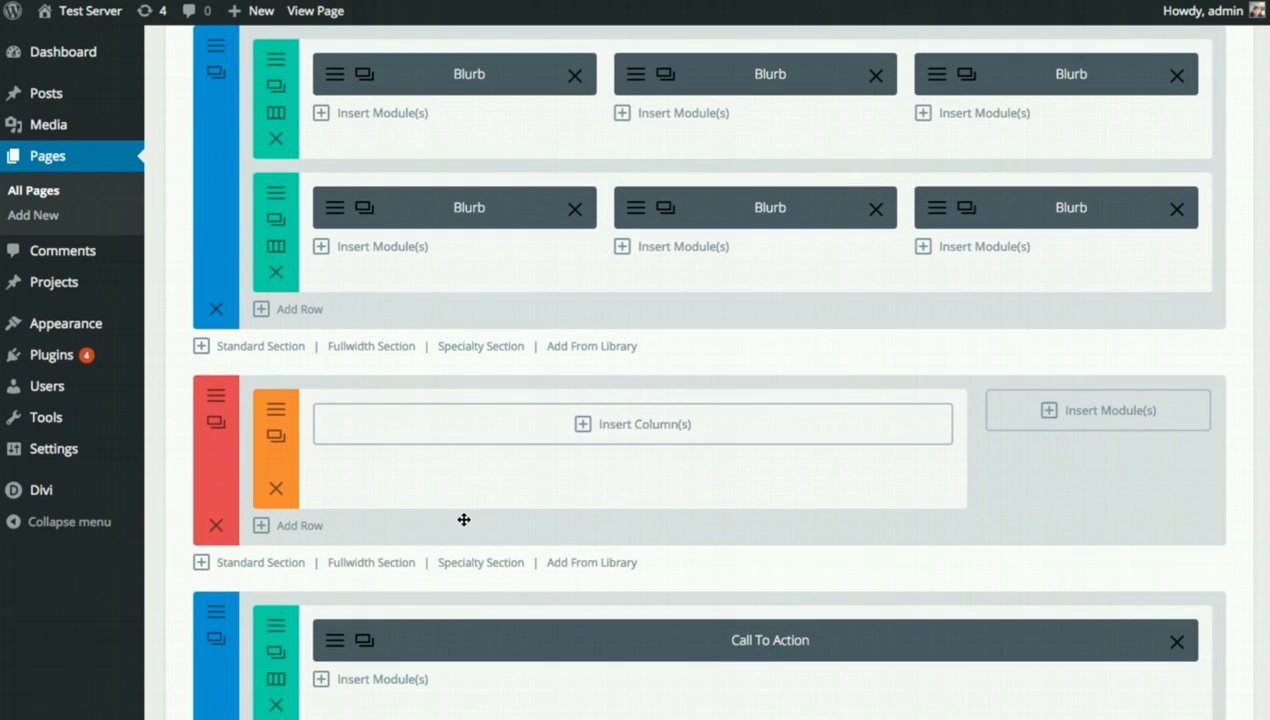
{"action": "mouse_move", "coordinate": [218, 482]}
{"action": "left_mouse_down"}
{"action": "mouse_move", "coordinate": [236, 483]}
{"action": "mouse_move", "coordinate": [232, 462]}
{"action": "left_mouse_up"}
{"action": "left_click", "coordinate": [1099, 416]}
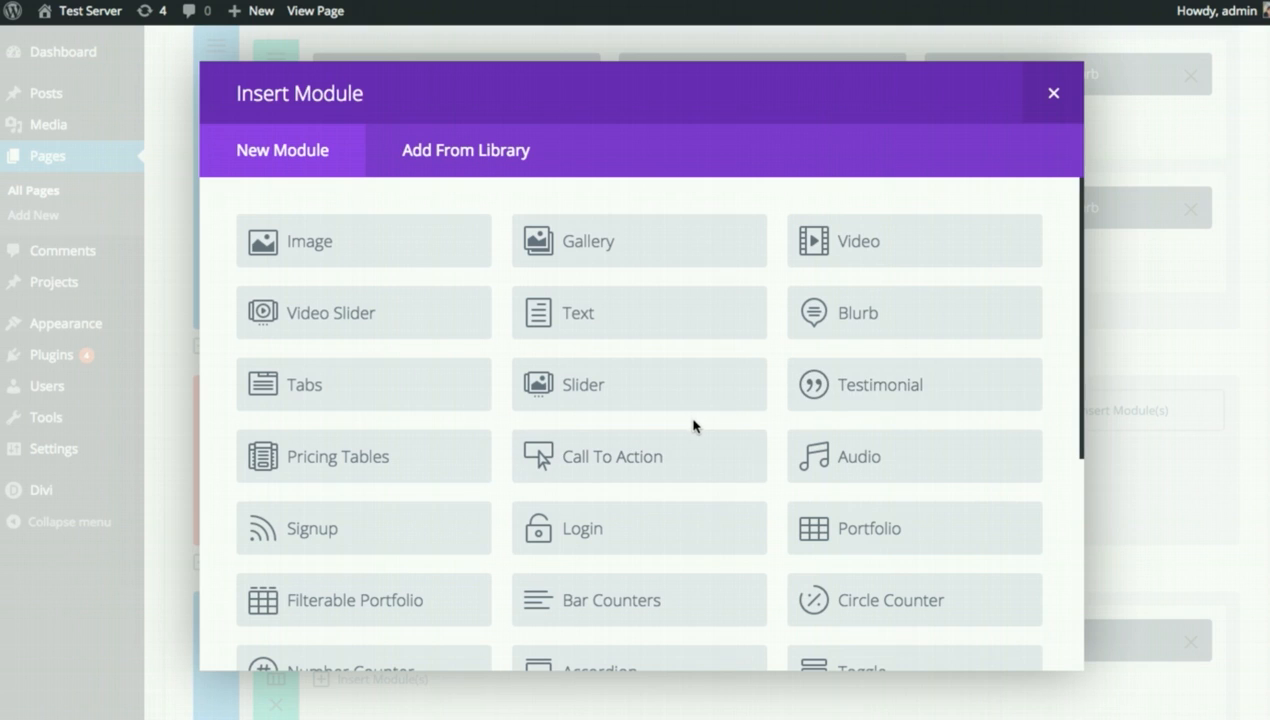
{"action": "scroll", "coordinate": [694, 425], "scroll_direction": "down", "scroll_amount": 3}
{"action": "left_click", "coordinate": [636, 572]}
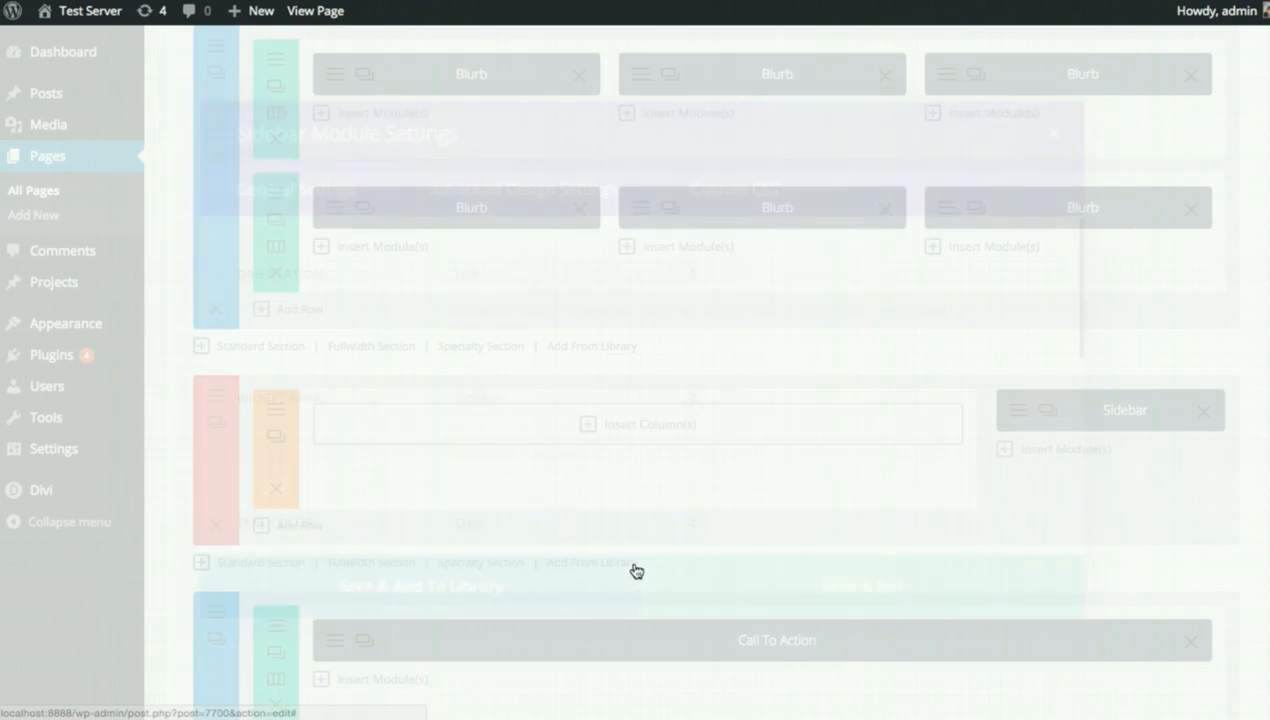
{"action": "left_click", "coordinate": [781, 635]}
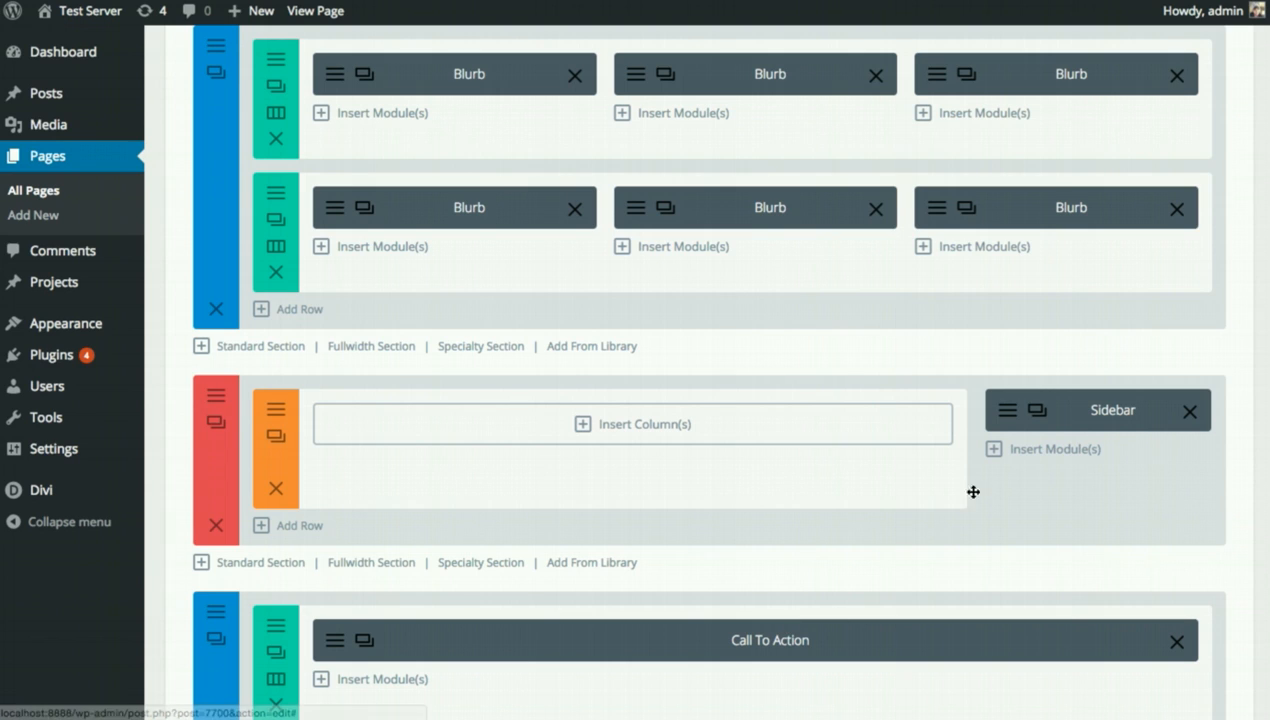
Add a 1/2 + 1/2 two-column row and a three-column row in the left area.
{"action": "left_click", "coordinate": [641, 436]}
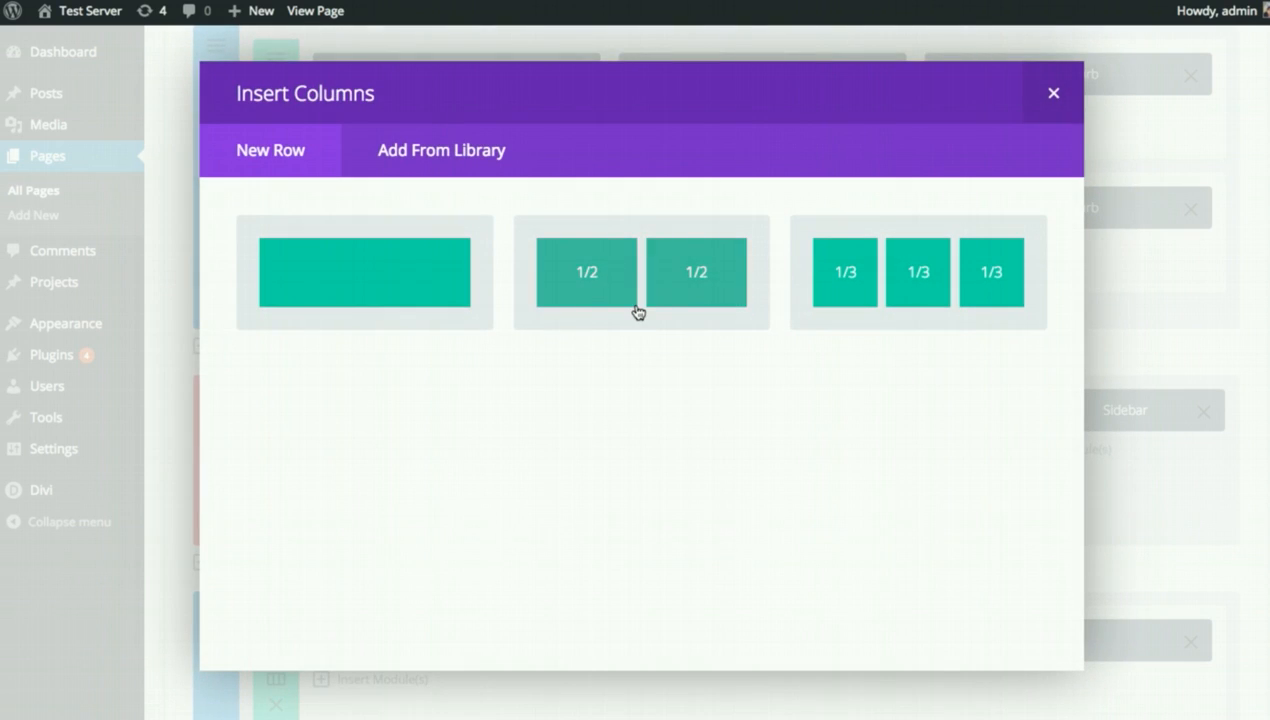
{"action": "left_click", "coordinate": [638, 312]}
{"action": "left_click", "coordinate": [300, 437]}
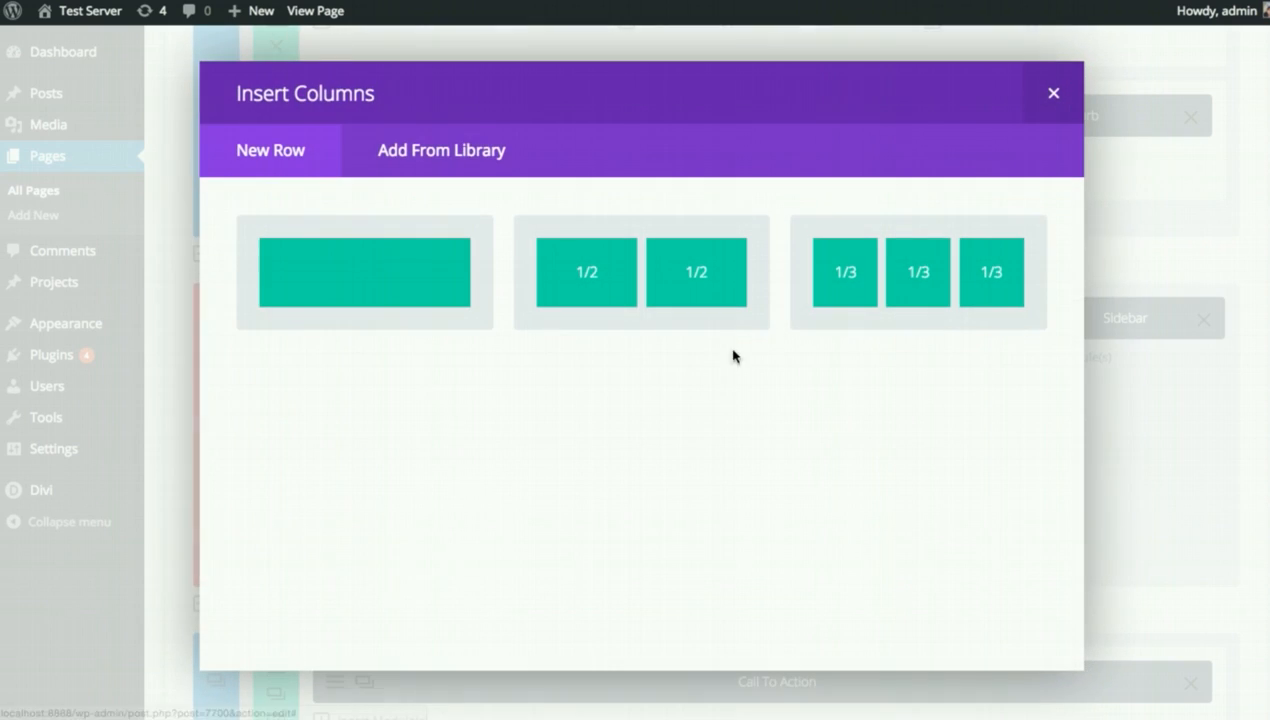
{"action": "left_click", "coordinate": [850, 292]}
{"action": "scroll", "coordinate": [860, 430], "scroll_direction": "down", "scroll_amount": 1}
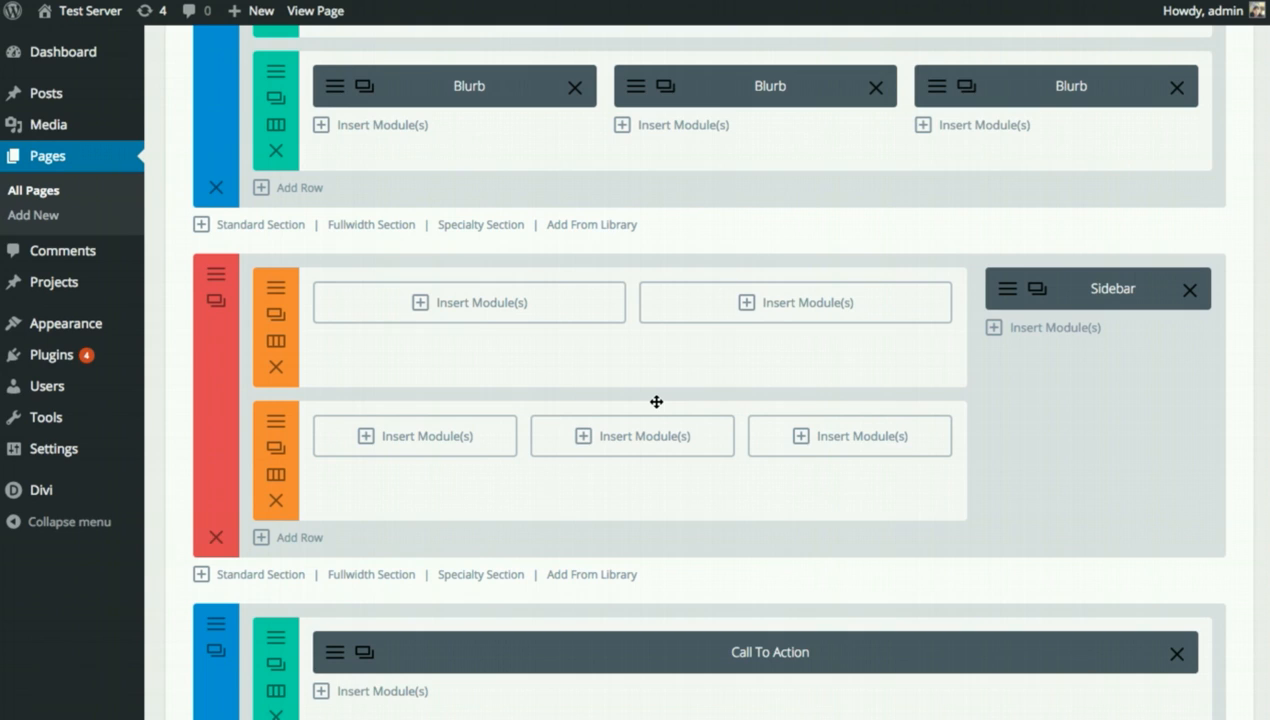
{"action": "scroll", "coordinate": [790, 490], "scroll_direction": "up", "scroll_amount": 6}
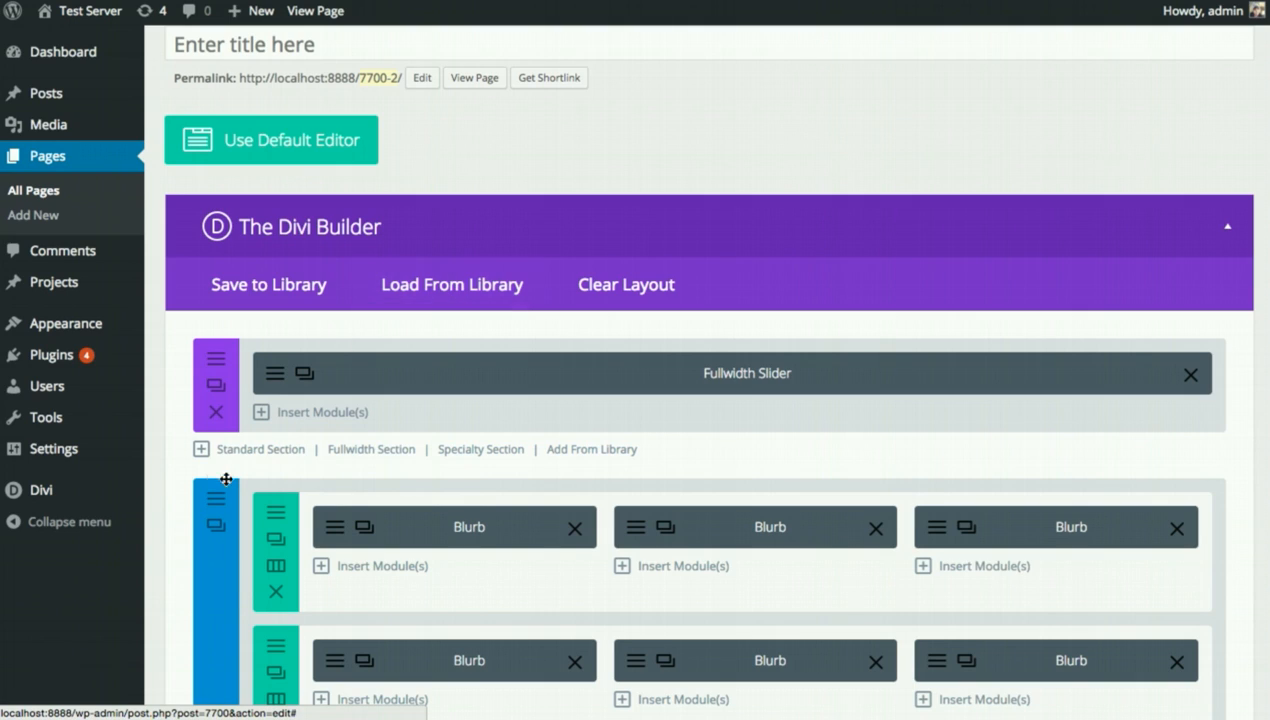
Go to the Divi Theme Customizer from the Divi entry in the admin sidebar.
{"action": "mouse_move", "coordinate": [124, 482]}
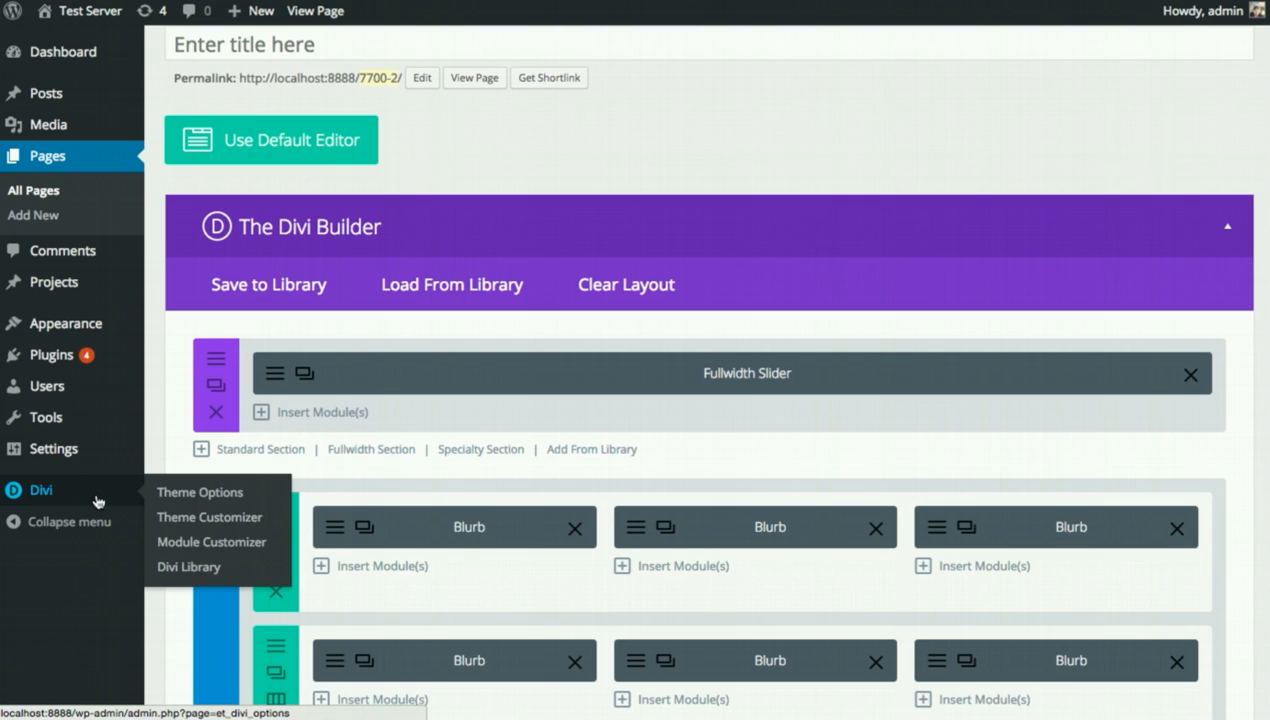
{"action": "left_click", "coordinate": [216, 520]}
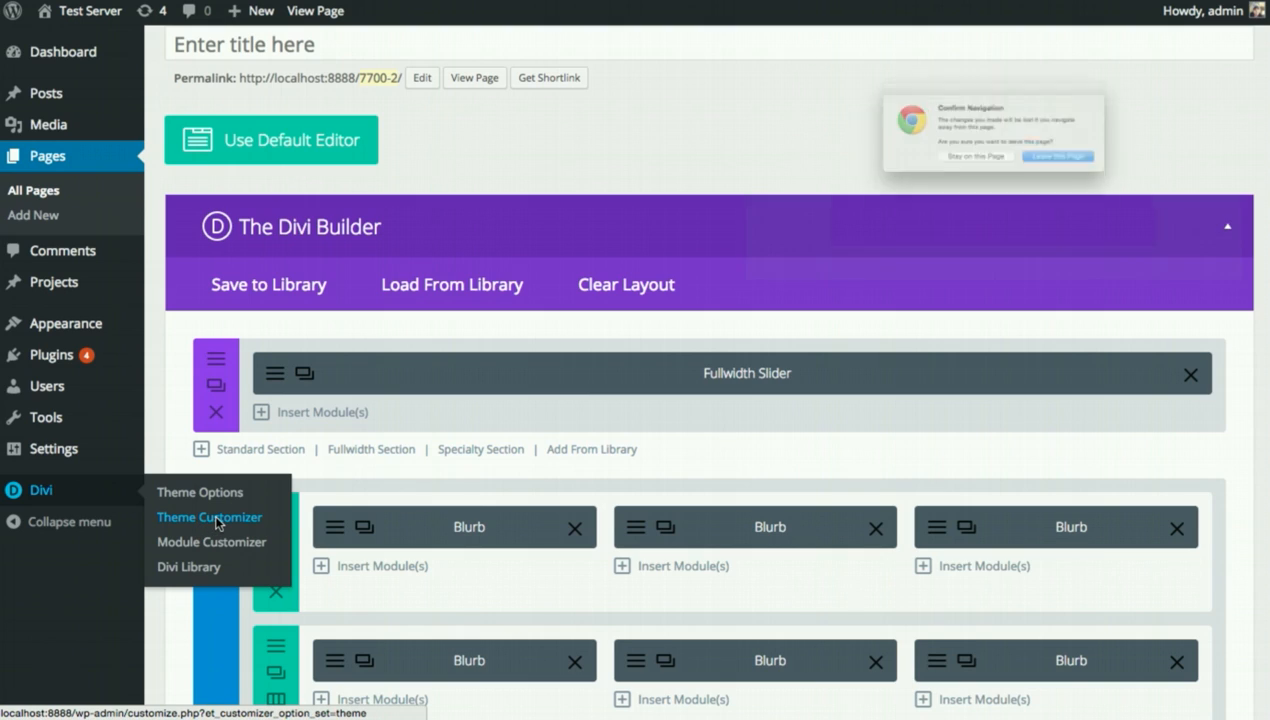
Leave the builder page and set body text 18 with 1.9 line height, headings 35 with letter spacing 2.
{"action": "left_click", "coordinate": [1140, 183]}
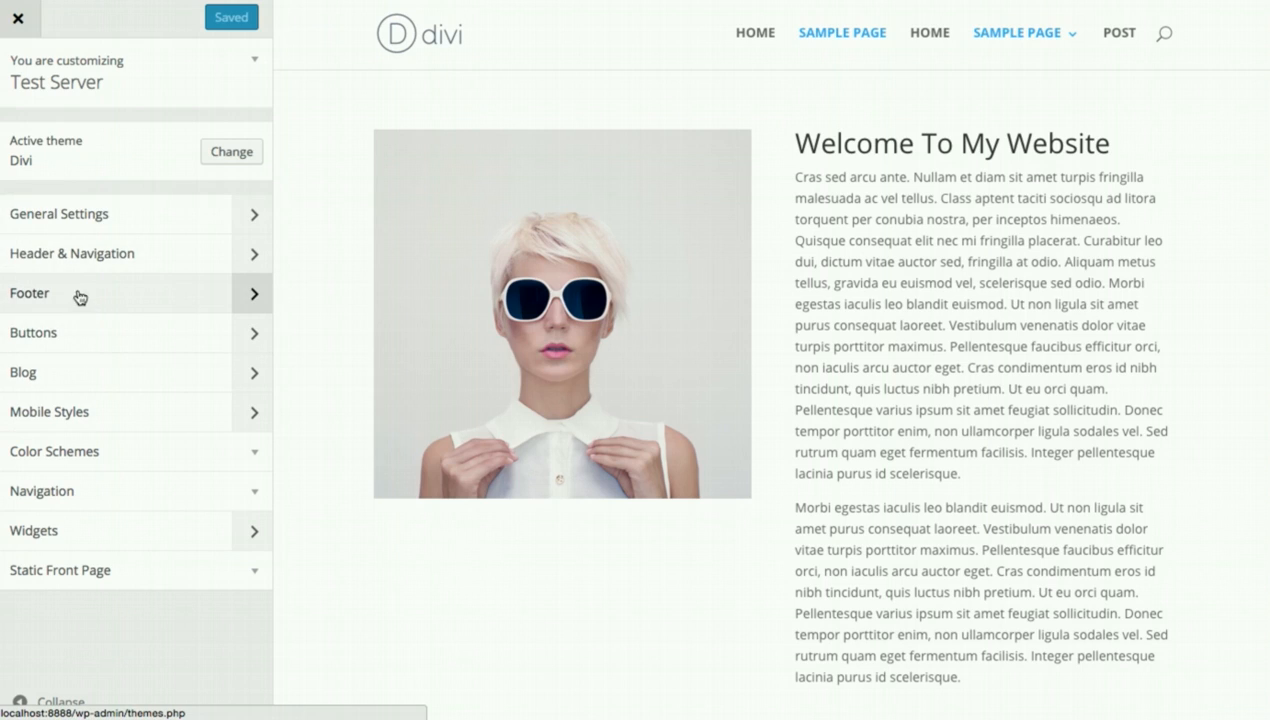
{"action": "left_click", "coordinate": [88, 213]}
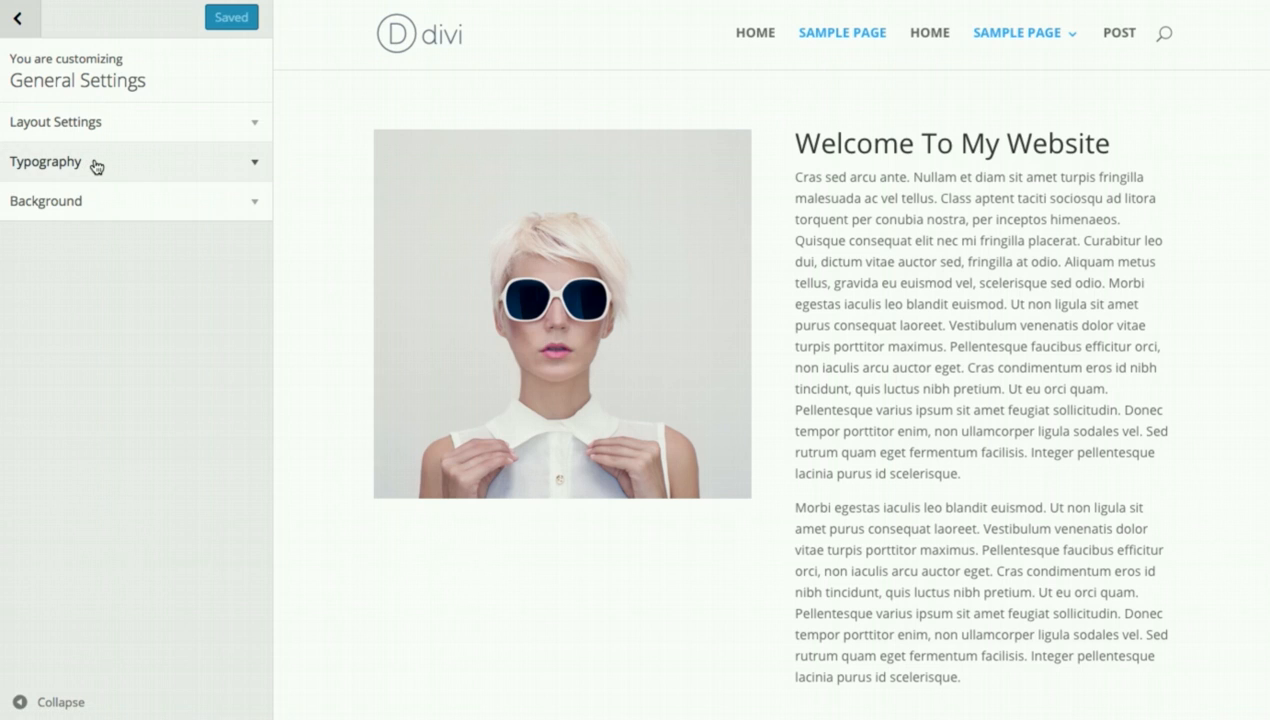
{"action": "left_click", "coordinate": [98, 167]}
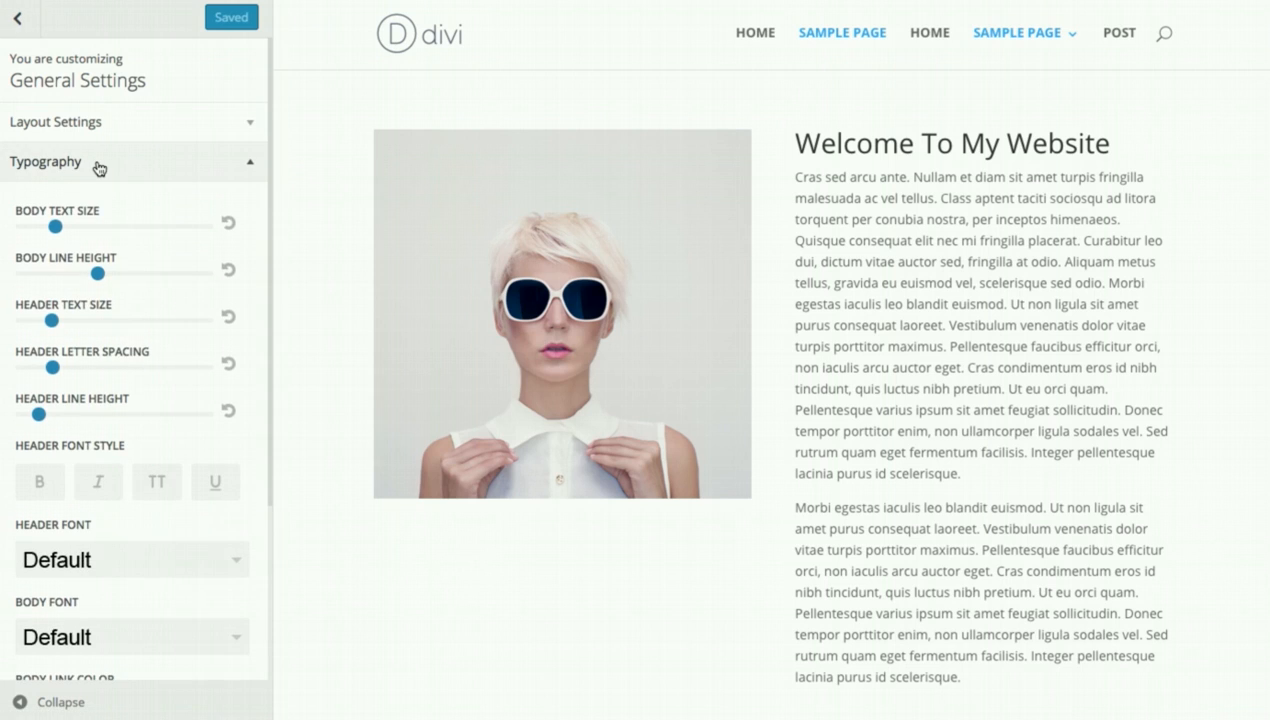
{"action": "mouse_move", "coordinate": [55, 226]}
{"action": "left_mouse_down"}
{"action": "mouse_move", "coordinate": [91, 227]}
{"action": "mouse_move", "coordinate": [72, 227]}
{"action": "left_mouse_up"}
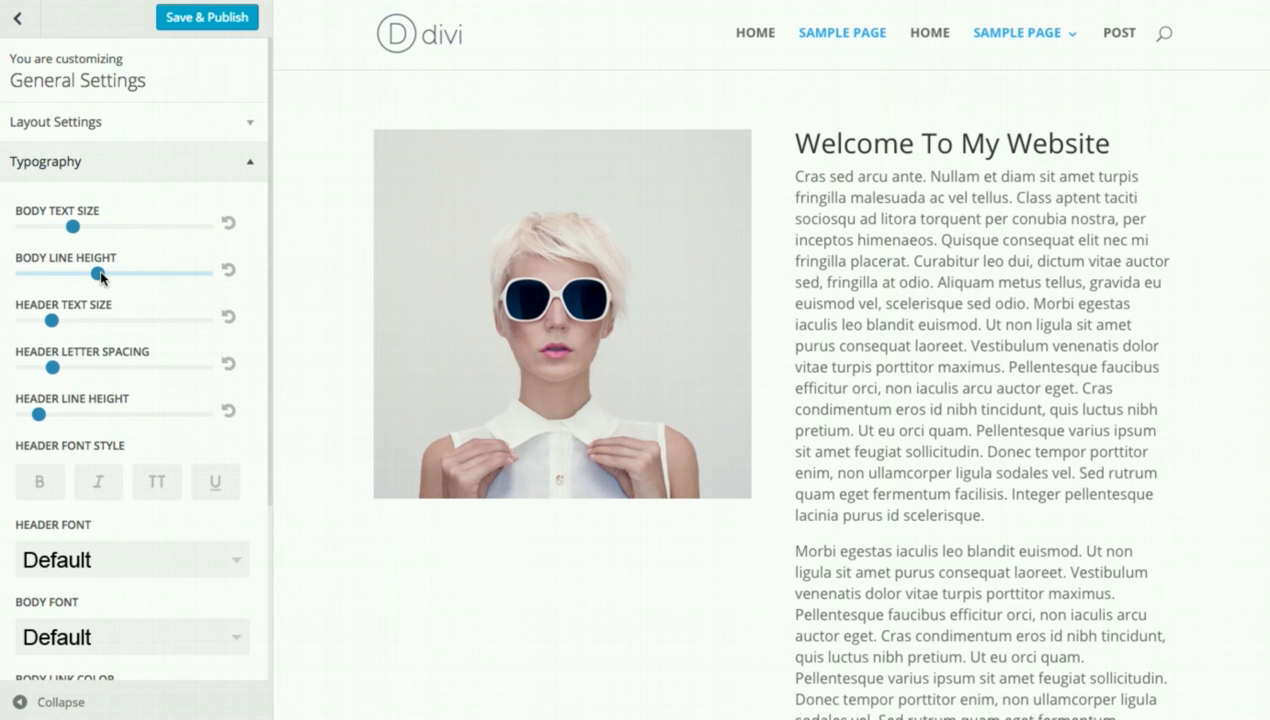
{"action": "mouse_move", "coordinate": [100, 277]}
{"action": "left_mouse_down"}
{"action": "mouse_move", "coordinate": [127, 277]}
{"action": "mouse_move", "coordinate": [113, 277]}
{"action": "left_mouse_up"}
{"action": "left_click_drag", "start_coordinate": [53, 320], "coordinate": [69, 321]}
{"action": "left_click_drag", "start_coordinate": [55, 367], "coordinate": [77, 362]}
Make the headings bold, italic and uppercase.
{"action": "left_click", "coordinate": [45, 479]}
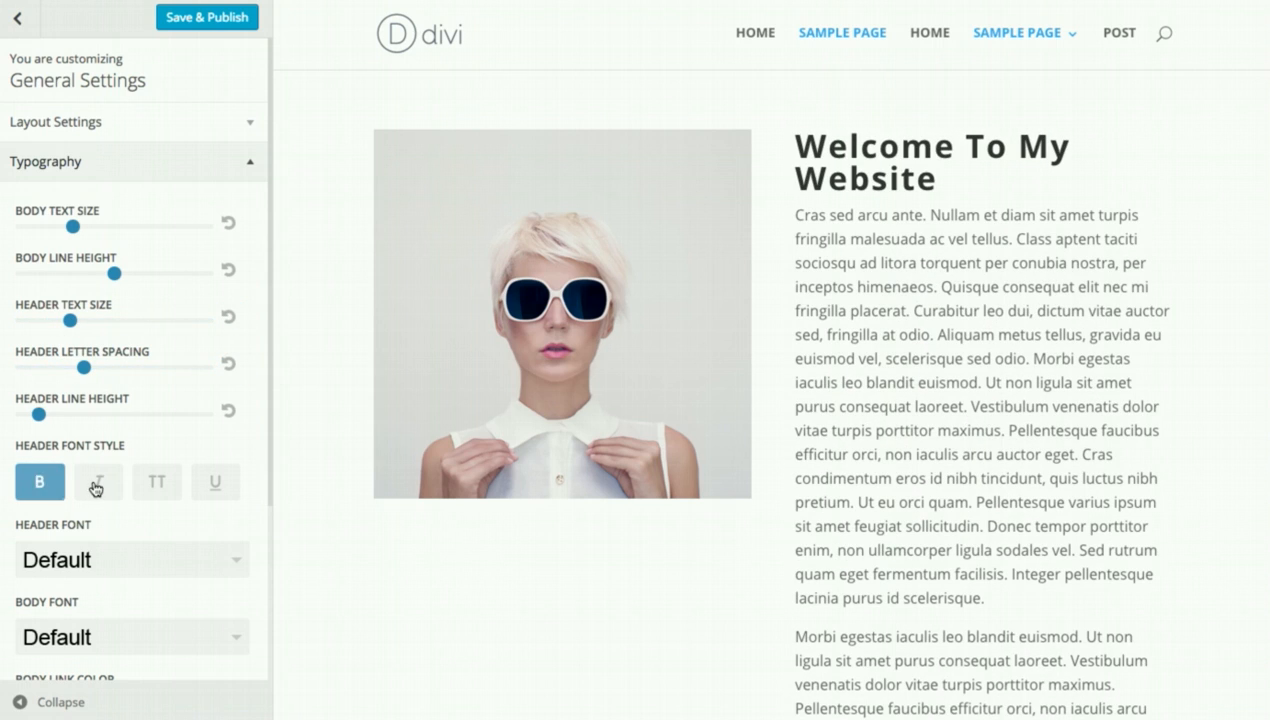
{"action": "left_click", "coordinate": [96, 485]}
{"action": "left_click", "coordinate": [156, 481]}
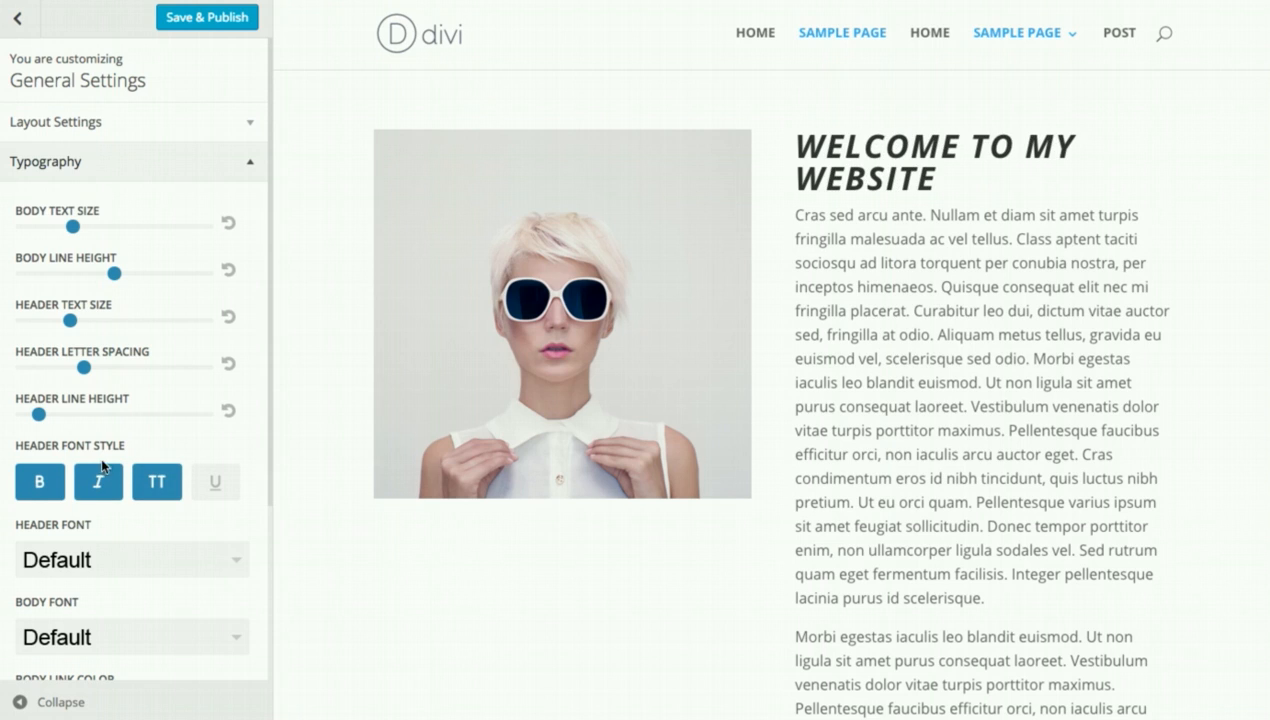
{"action": "scroll", "coordinate": [108, 475], "scroll_direction": "down", "scroll_amount": 3}
{"action": "scroll", "coordinate": [122, 470], "scroll_direction": "up", "scroll_amount": 3}
{"action": "left_click", "coordinate": [45, 152]}
Enable the boxed layout, widen the gutter and raise section height to 8.
{"action": "left_click", "coordinate": [78, 128]}
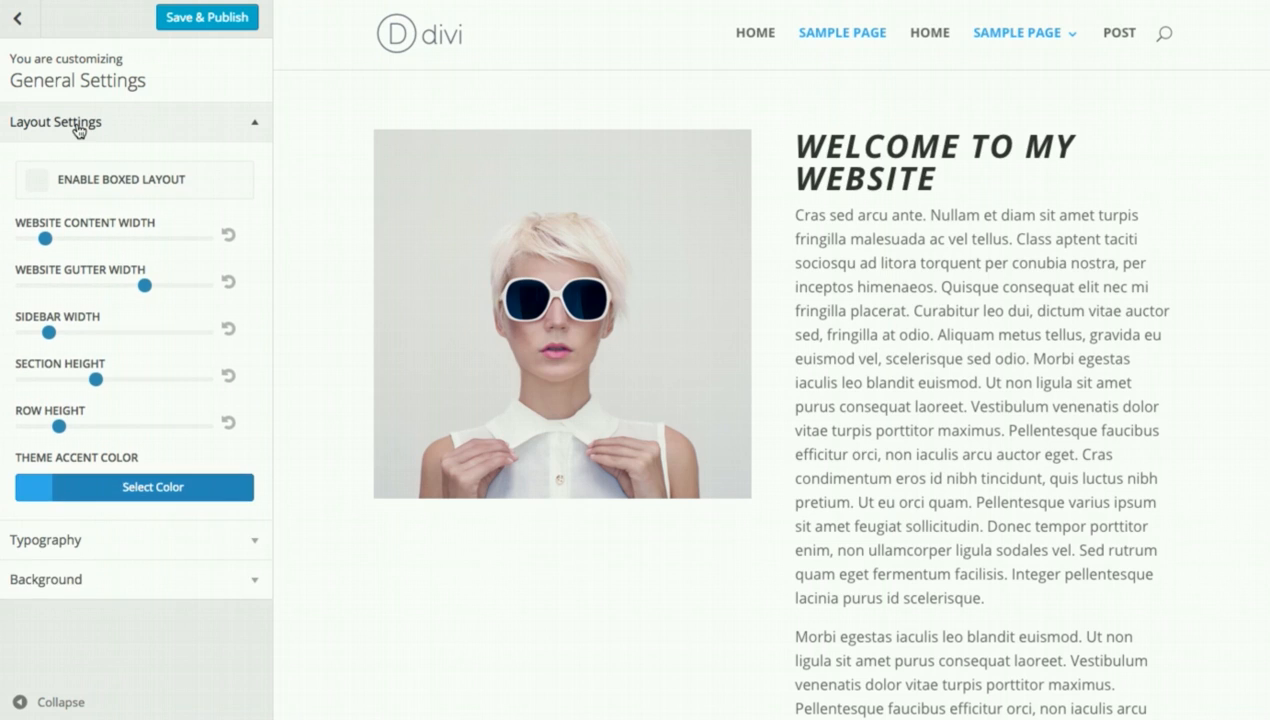
{"action": "left_click", "coordinate": [38, 183]}
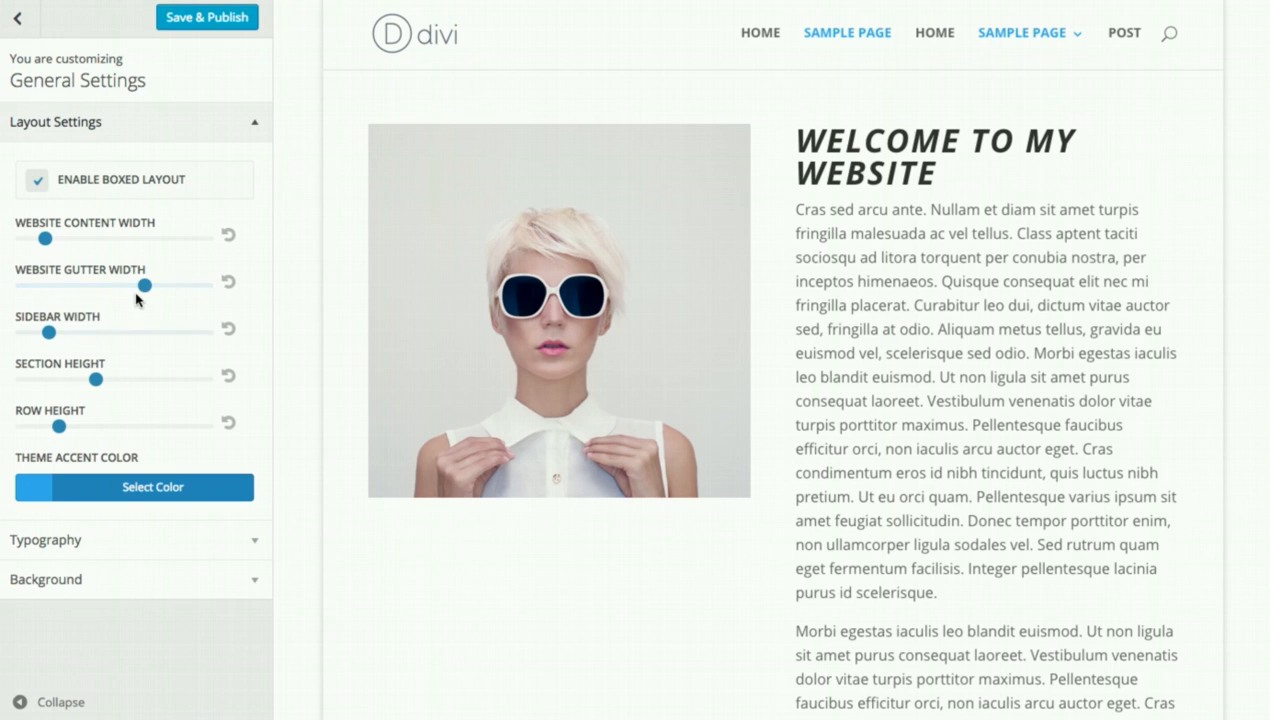
{"action": "mouse_move", "coordinate": [147, 286]}
{"action": "left_mouse_down"}
{"action": "mouse_move", "coordinate": [23, 286]}
{"action": "mouse_move", "coordinate": [145, 286]}
{"action": "left_mouse_up"}
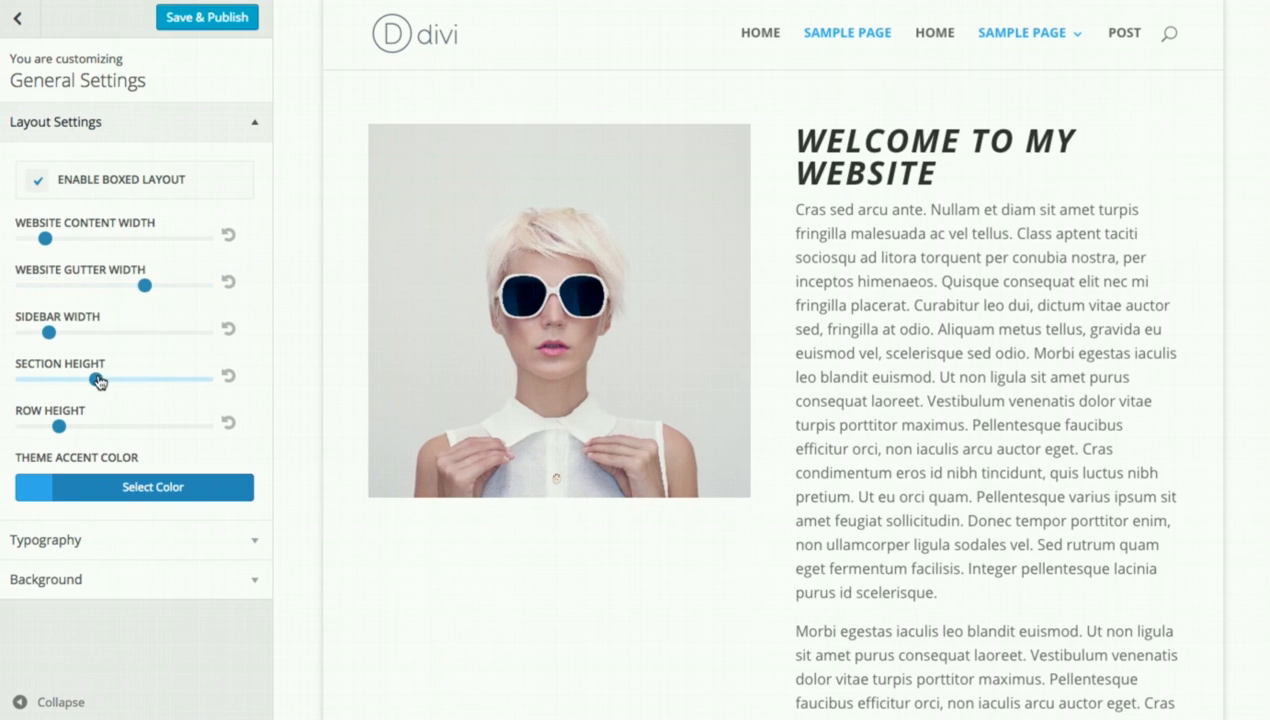
{"action": "mouse_move", "coordinate": [96, 379]}
{"action": "left_mouse_down"}
{"action": "mouse_move", "coordinate": [170, 380]}
{"action": "mouse_move", "coordinate": [115, 382]}
{"action": "left_mouse_up"}
{"action": "left_click", "coordinate": [19, 17]}
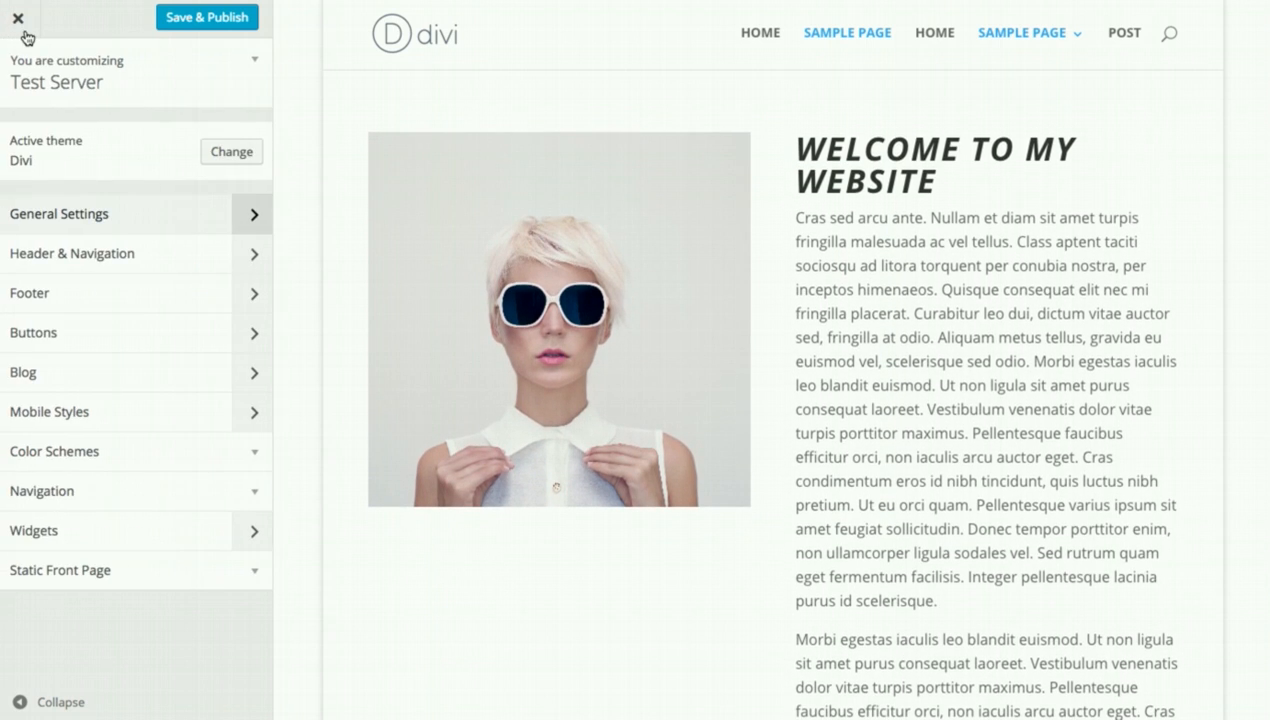
Make the primary menu bar's menu/logo height taller and set its background to blue #1e73be.
{"action": "left_click", "coordinate": [90, 256]}
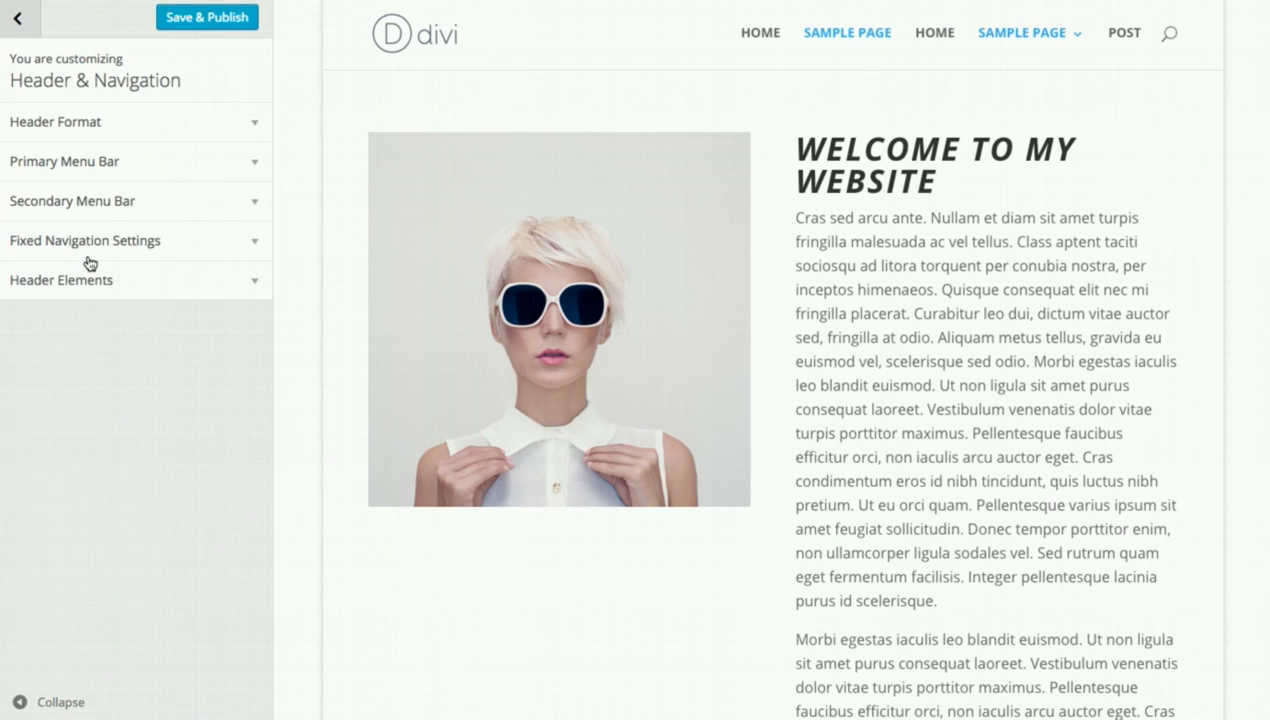
{"action": "left_click", "coordinate": [118, 163]}
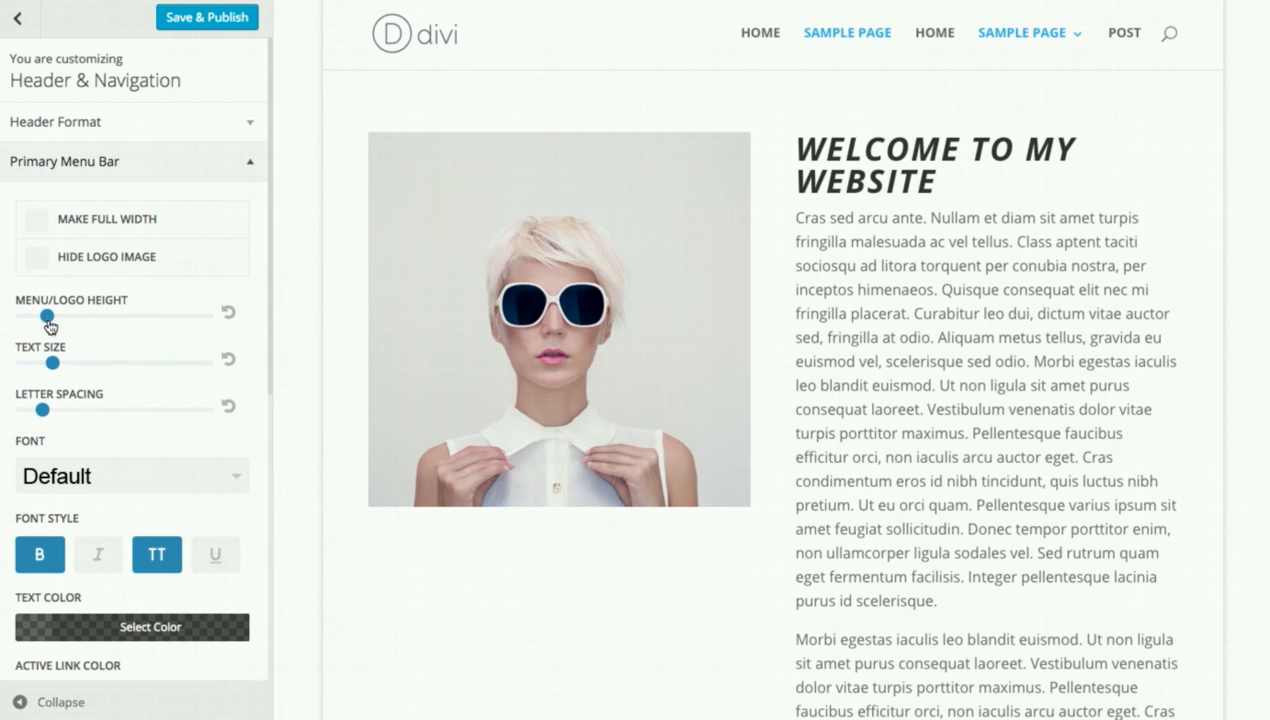
{"action": "left_click_drag", "start_coordinate": [46, 316], "coordinate": [102, 316]}
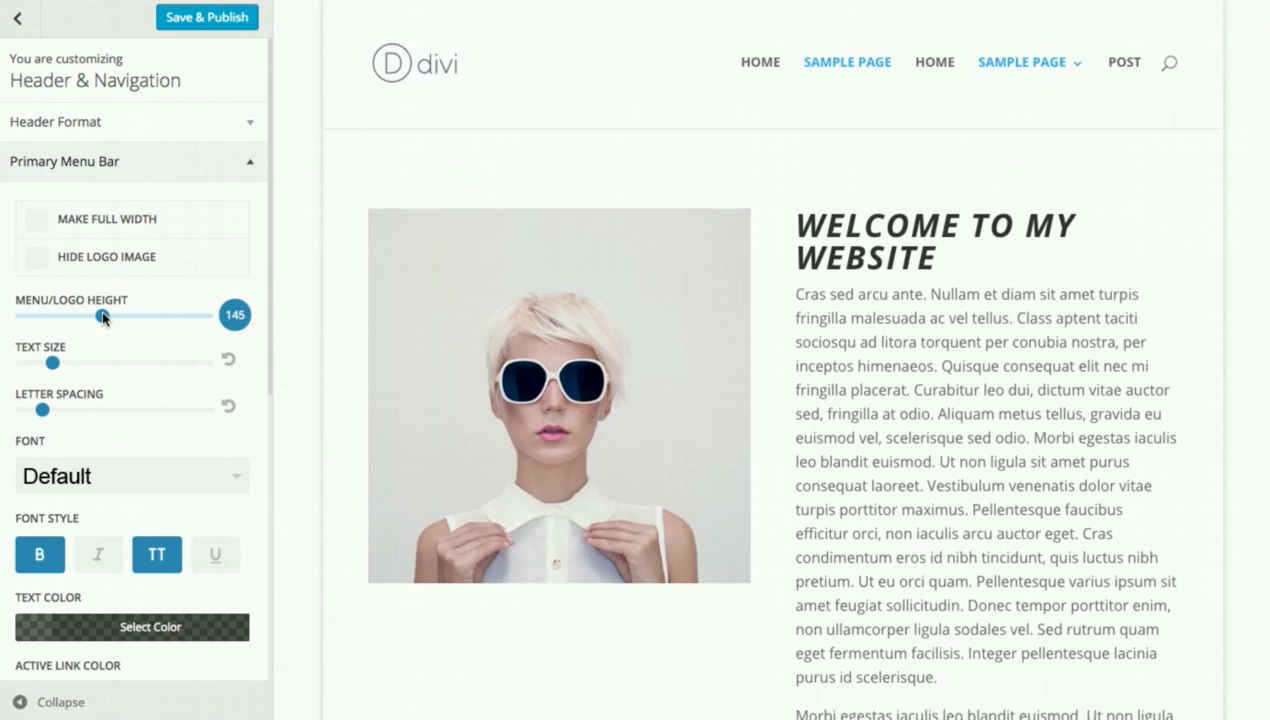
{"action": "scroll", "coordinate": [113, 425], "scroll_direction": "down", "scroll_amount": 5}
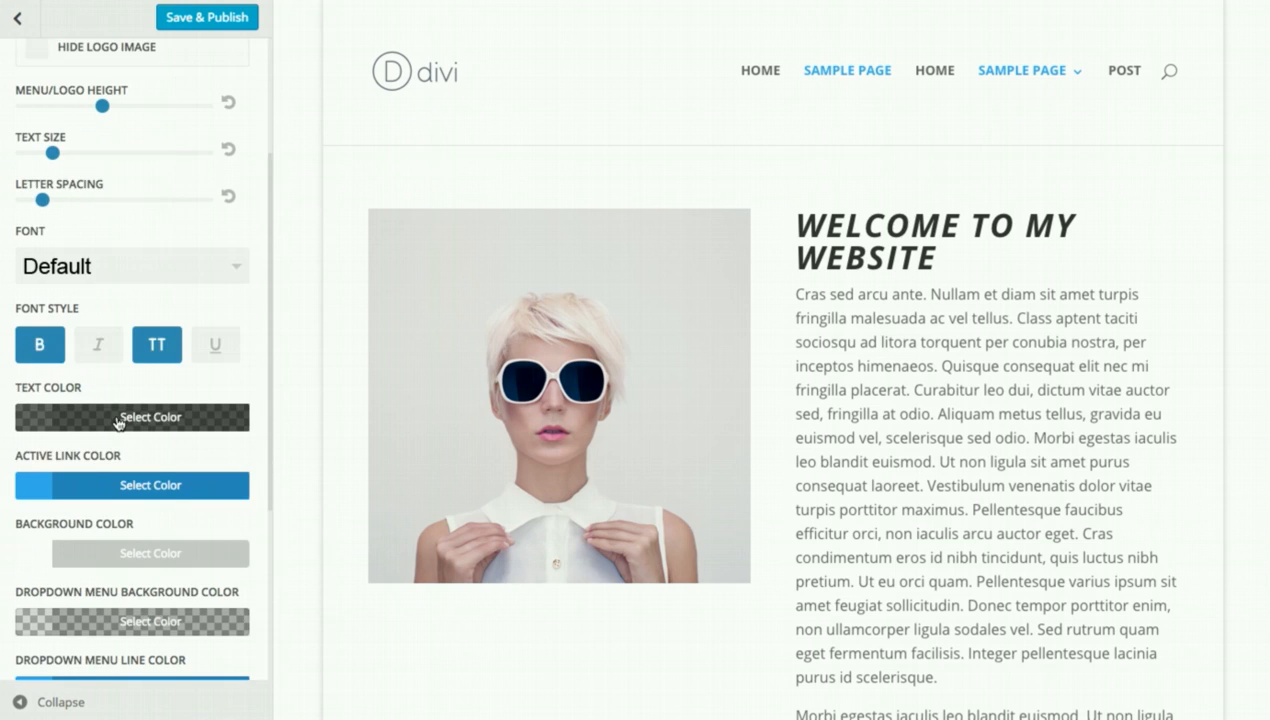
{"action": "scroll", "coordinate": [115, 472], "scroll_direction": "down", "scroll_amount": 1}
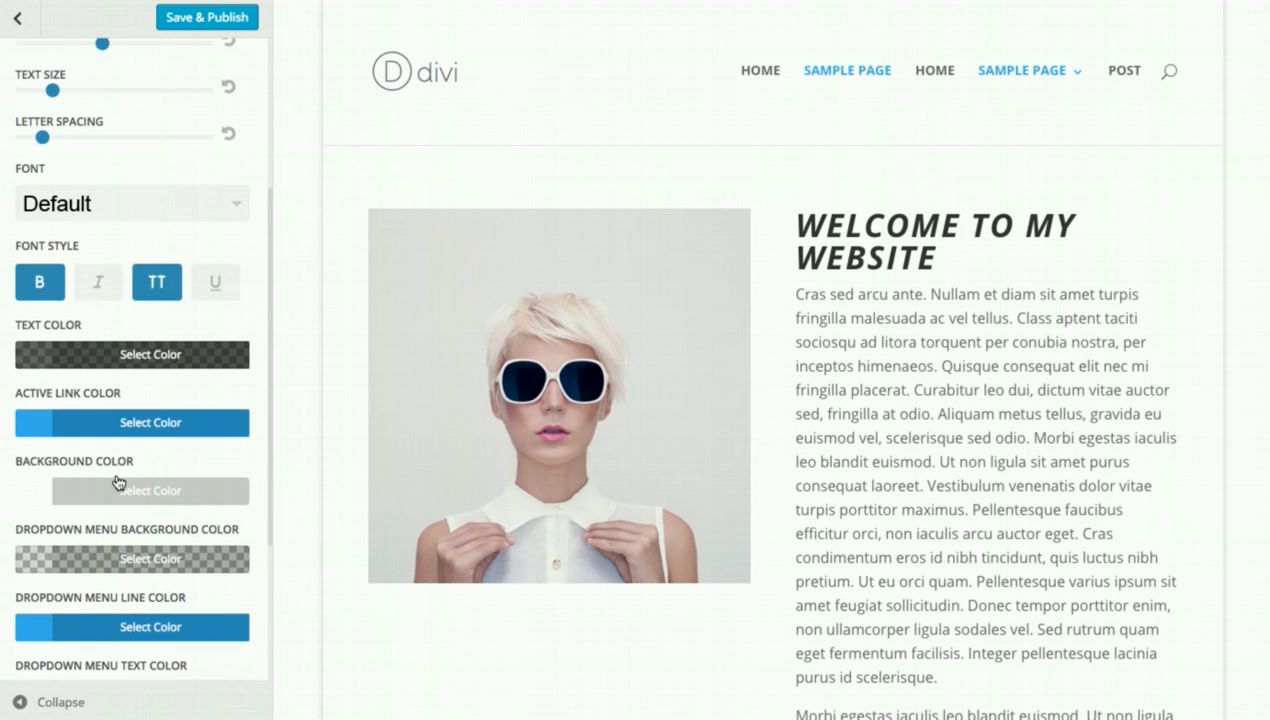
{"action": "left_click", "coordinate": [118, 489]}
{"action": "scroll", "coordinate": [126, 480], "scroll_direction": "down", "scroll_amount": 3}
{"action": "left_click", "coordinate": [162, 587]}
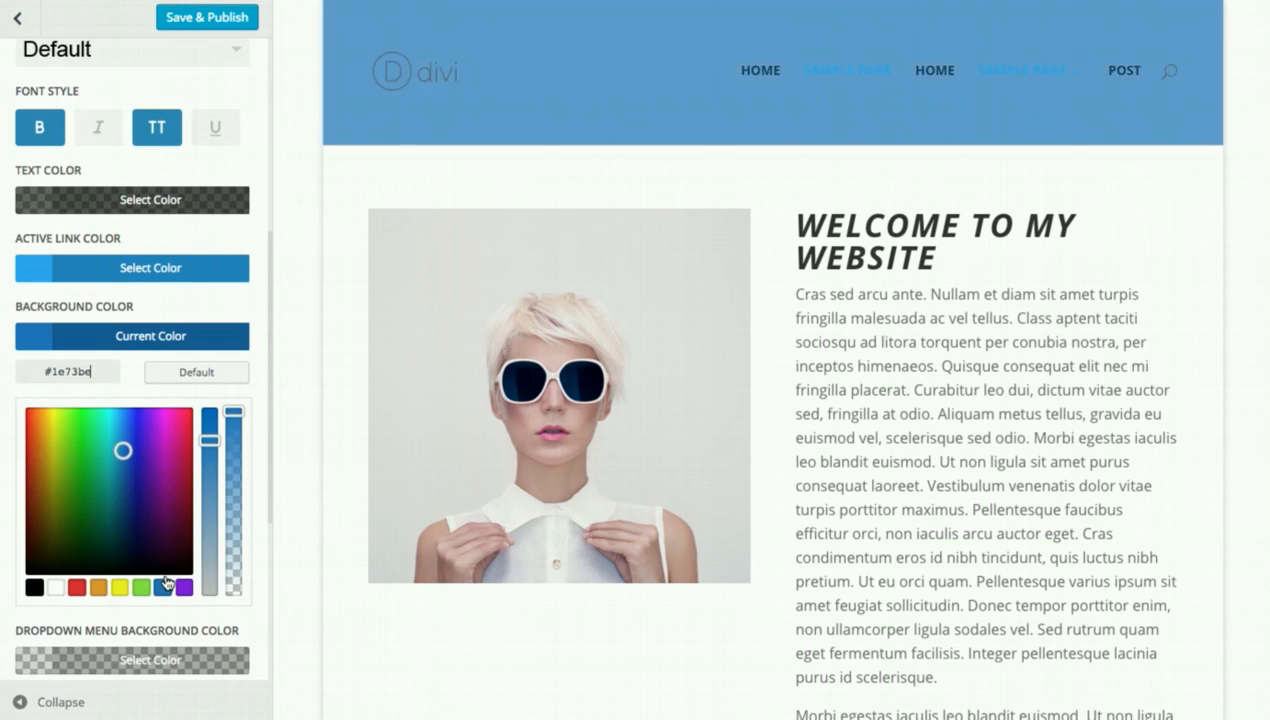
Set the active link colour to white and the menu text to semi-transparent white.
{"action": "left_click", "coordinate": [123, 272]}
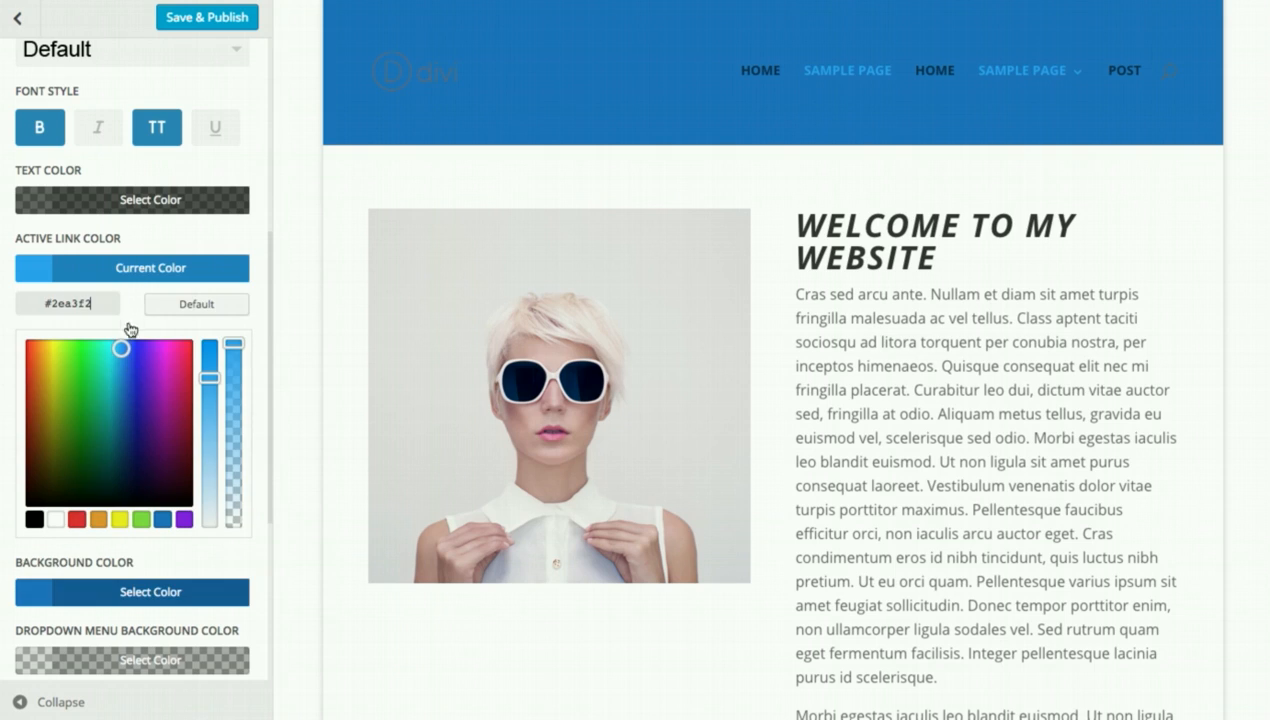
{"action": "left_click", "coordinate": [56, 519]}
{"action": "left_click", "coordinate": [166, 276]}
{"action": "left_click", "coordinate": [140, 201]}
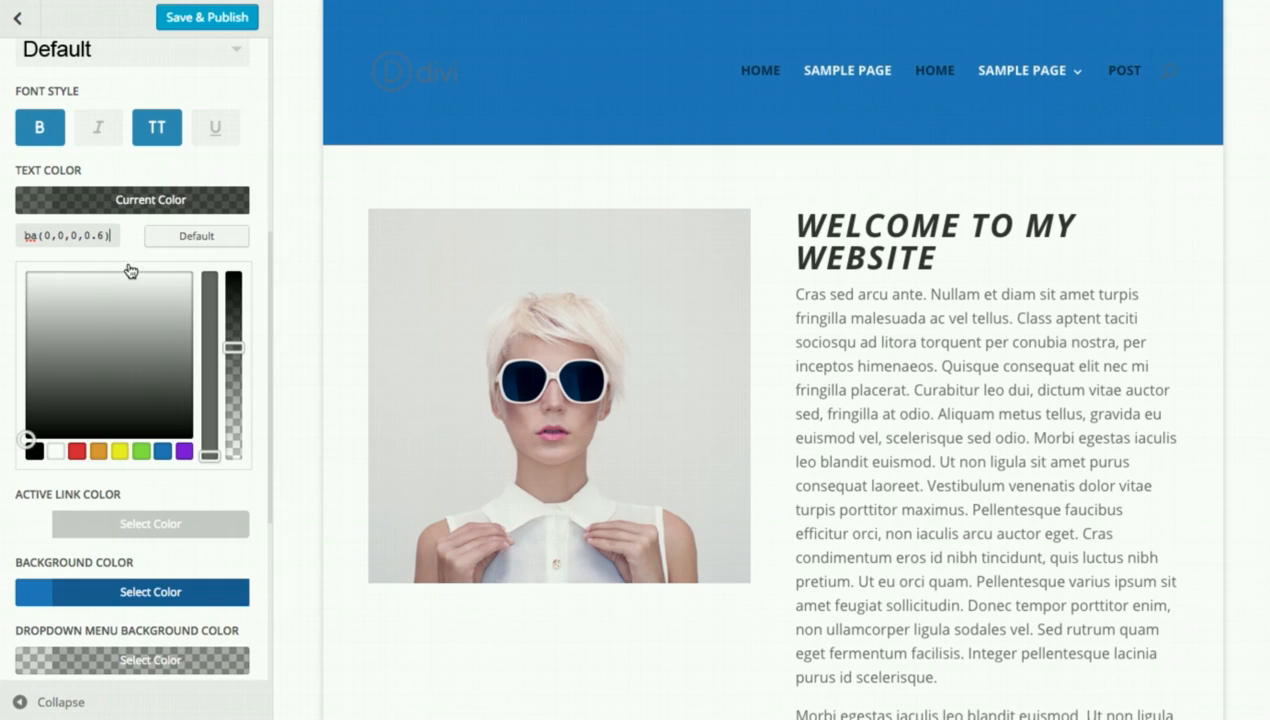
{"action": "left_click", "coordinate": [56, 451]}
{"action": "left_click_drag", "start_coordinate": [234, 347], "coordinate": [236, 262]}
{"action": "left_click", "coordinate": [210, 238]}
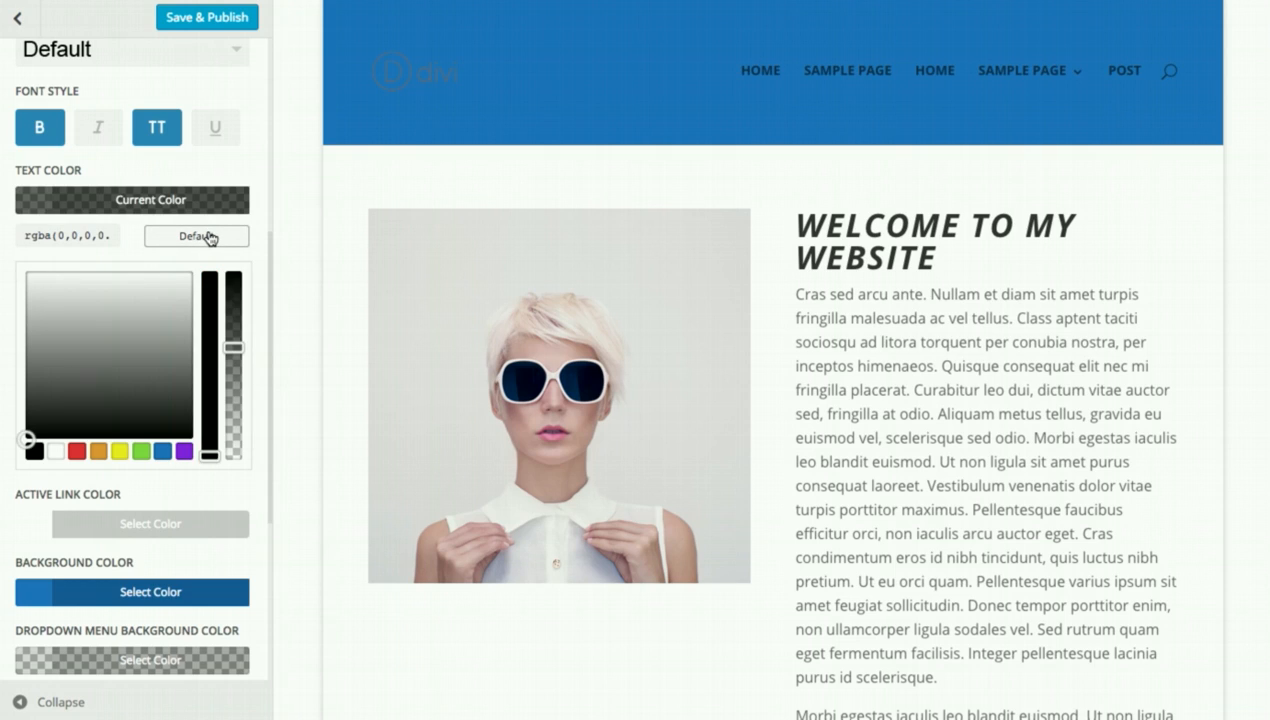
{"action": "left_click", "coordinate": [57, 451]}
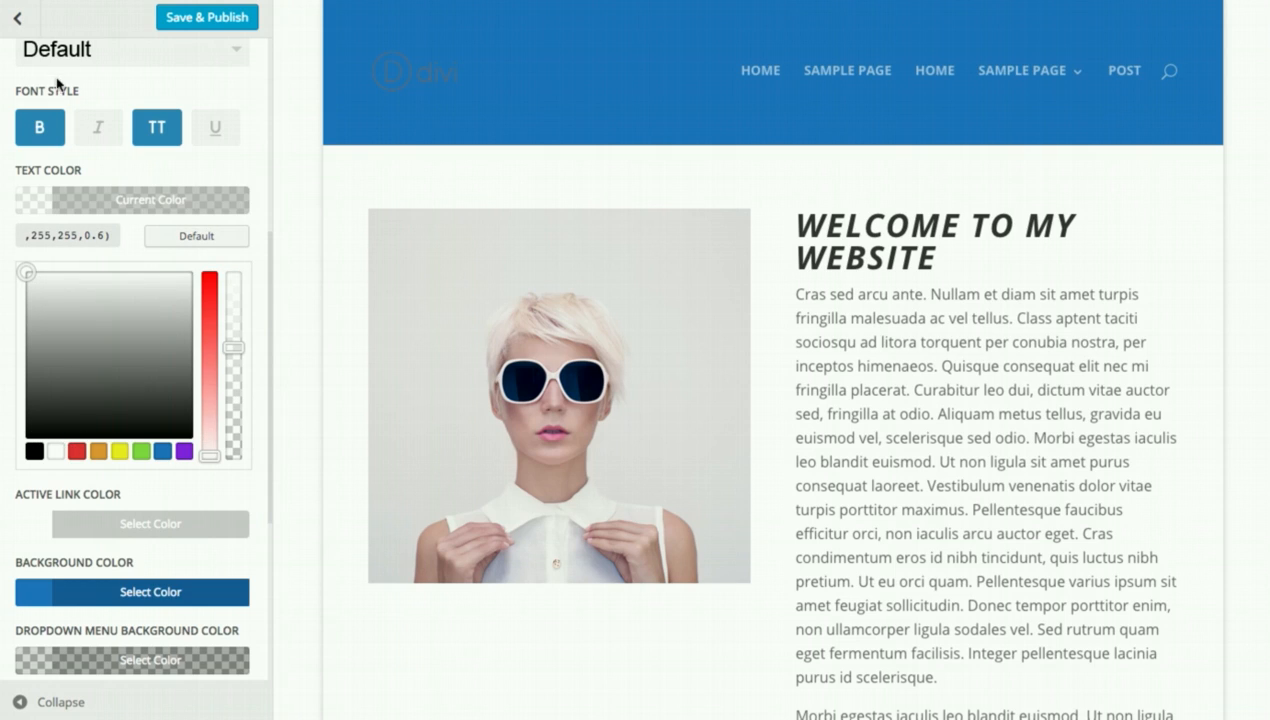
{"action": "left_click", "coordinate": [17, 17]}
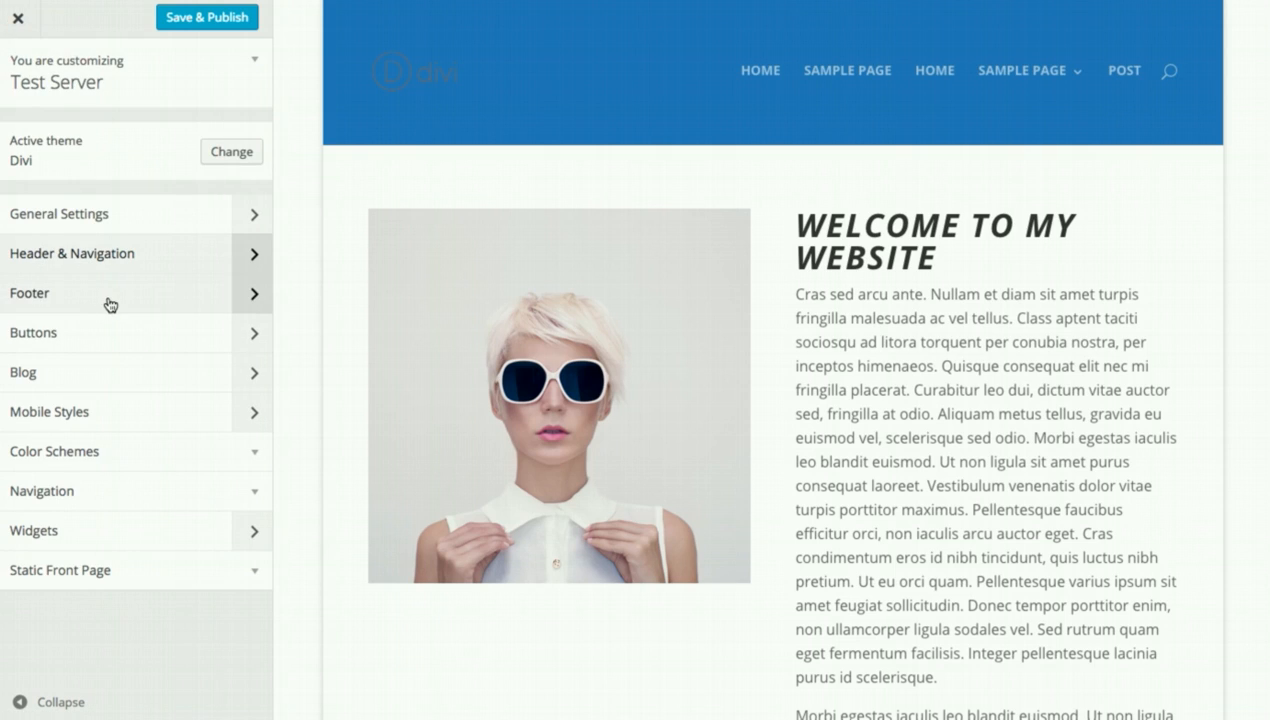